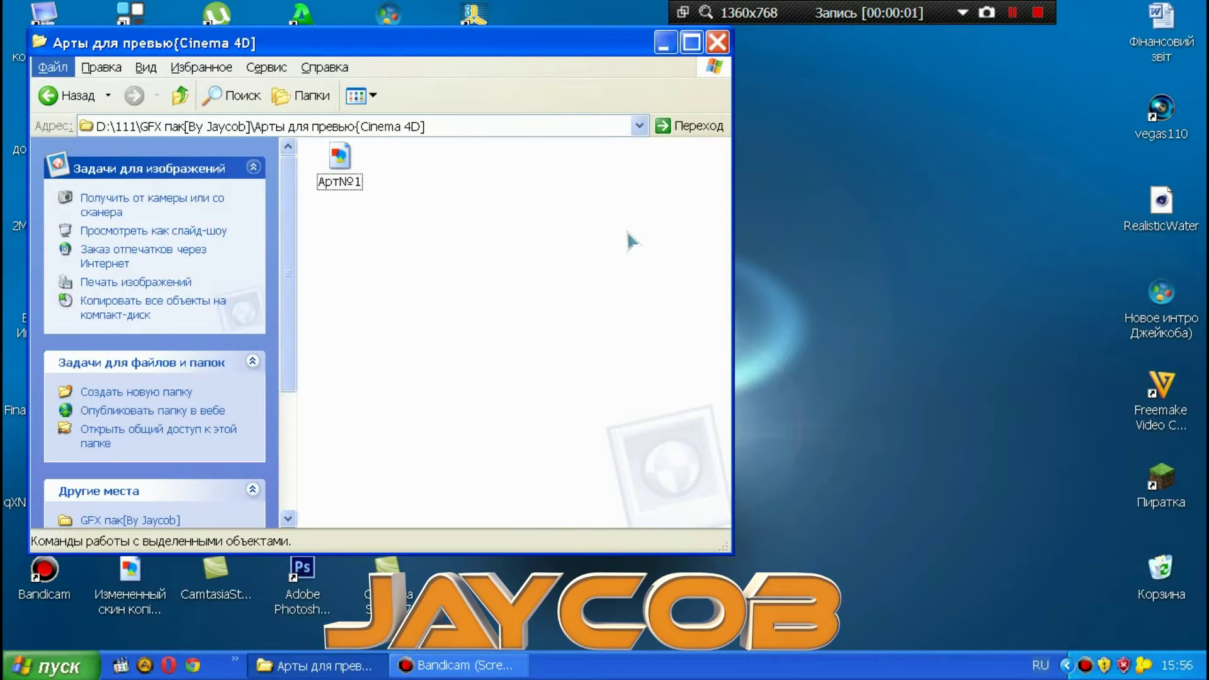
- Preview the Арт№1 character render in the image viewer, then close it
{"action": "key", "text": "Escape"}
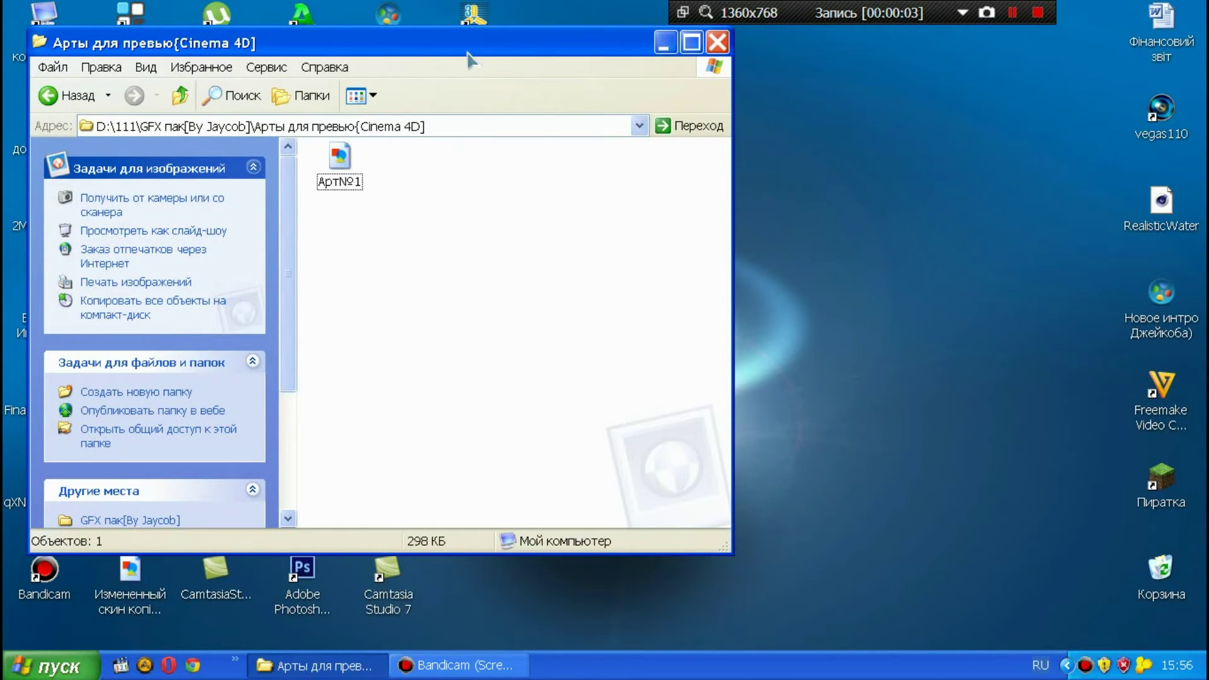
{"action": "left_click_drag", "start_coordinate": [472, 49], "coordinate": [500, 69]}
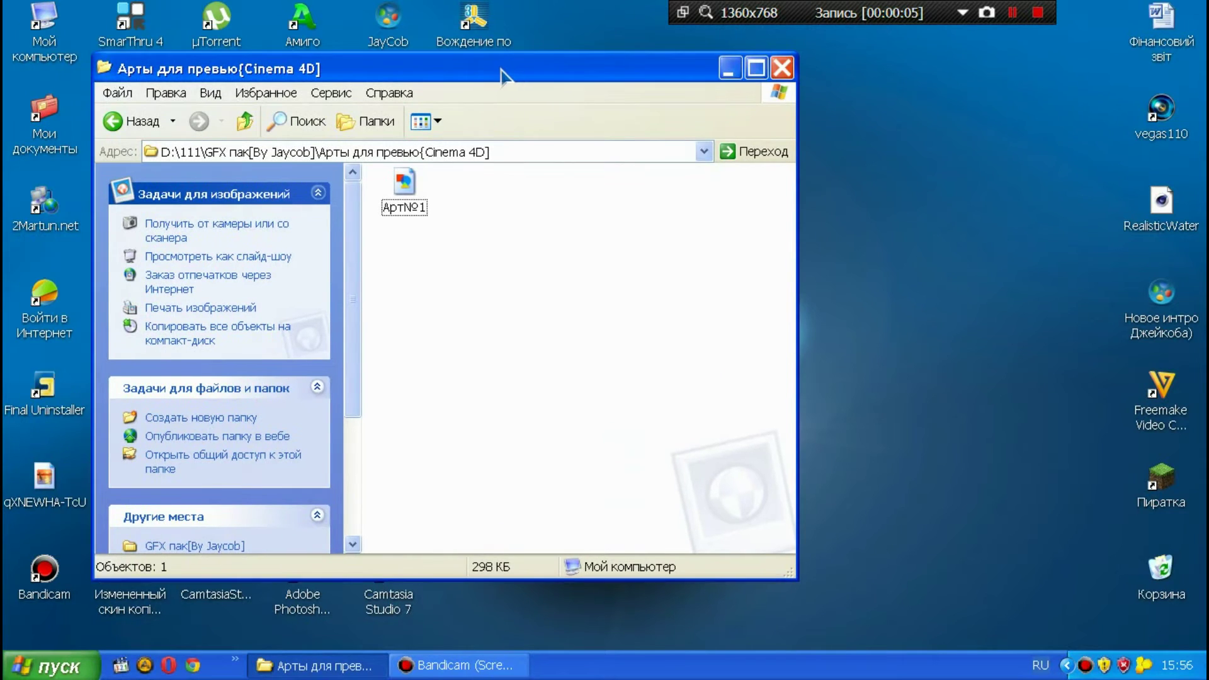
{"action": "mouse_move", "coordinate": [340, 160]}
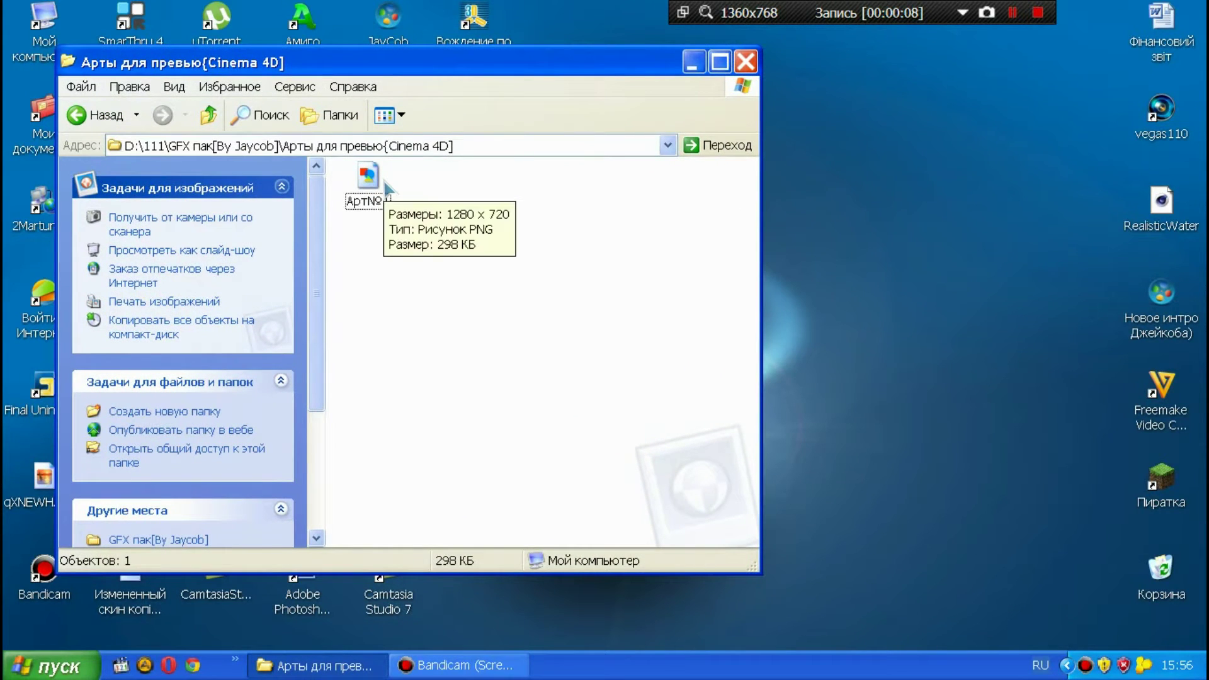
{"action": "double_click", "coordinate": [365, 180]}
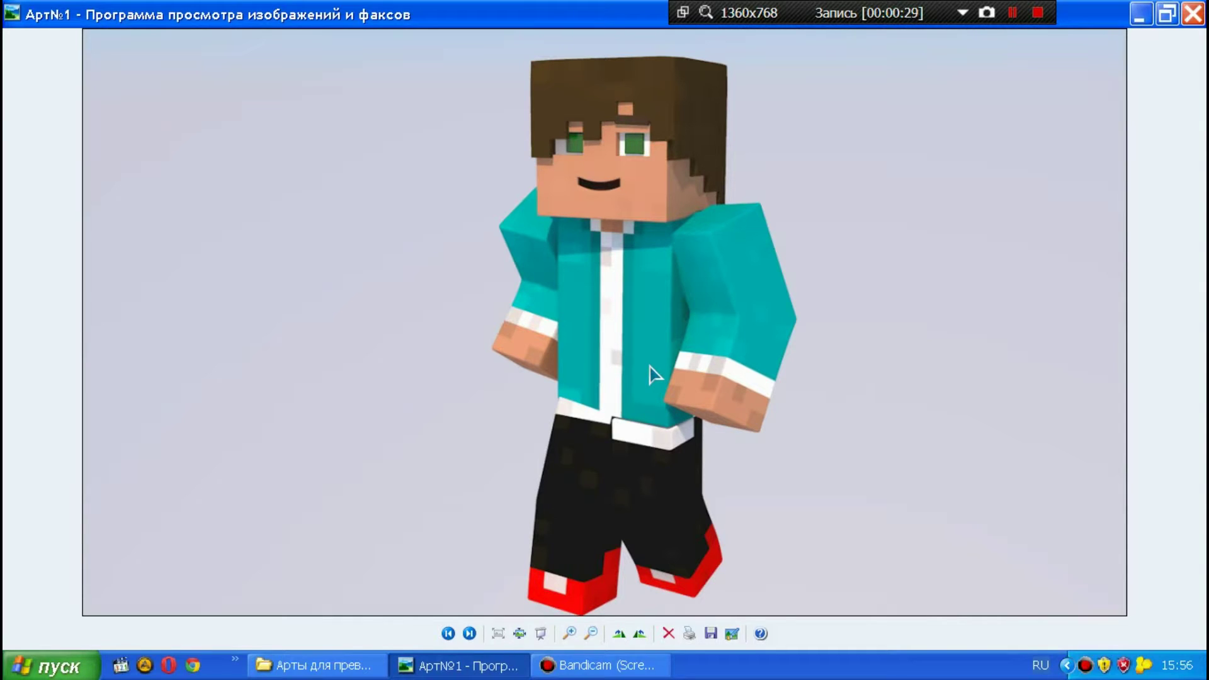
{"action": "left_click", "coordinate": [1191, 12]}
- Preview Арт№1 a second time, then minimize the art folder to show the desktop
{"action": "left_click", "coordinate": [413, 254]}
{"action": "left_click", "coordinate": [375, 189]}
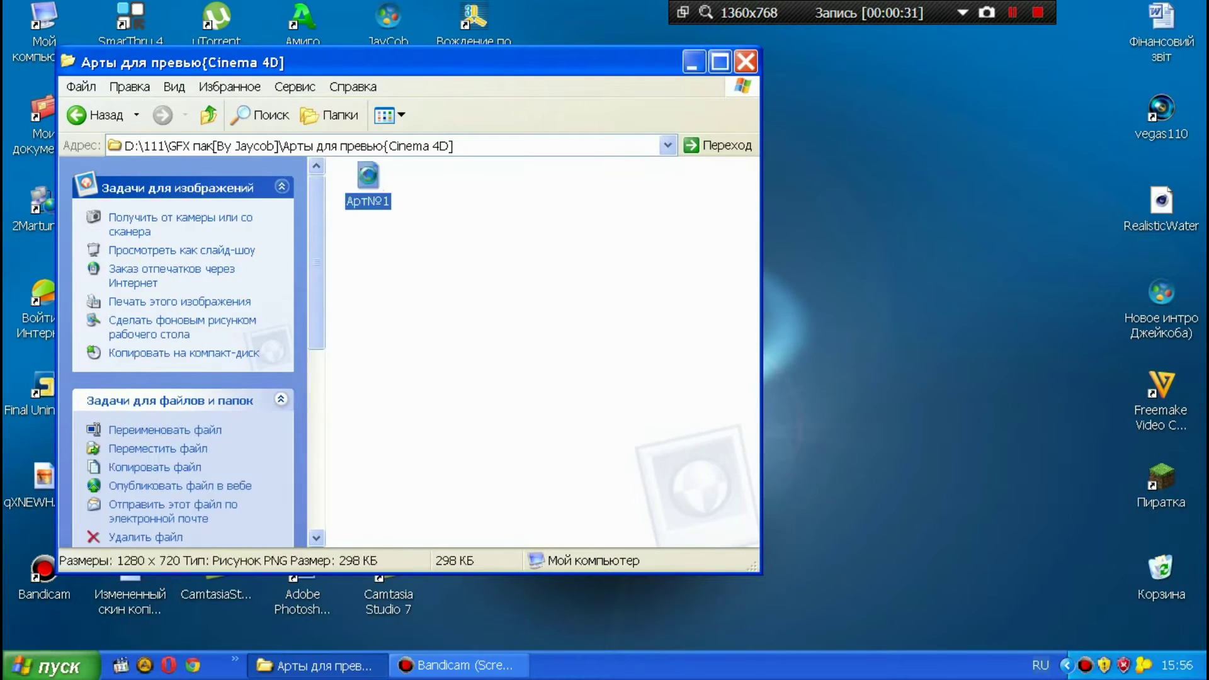
{"action": "double_click", "coordinate": [371, 182]}
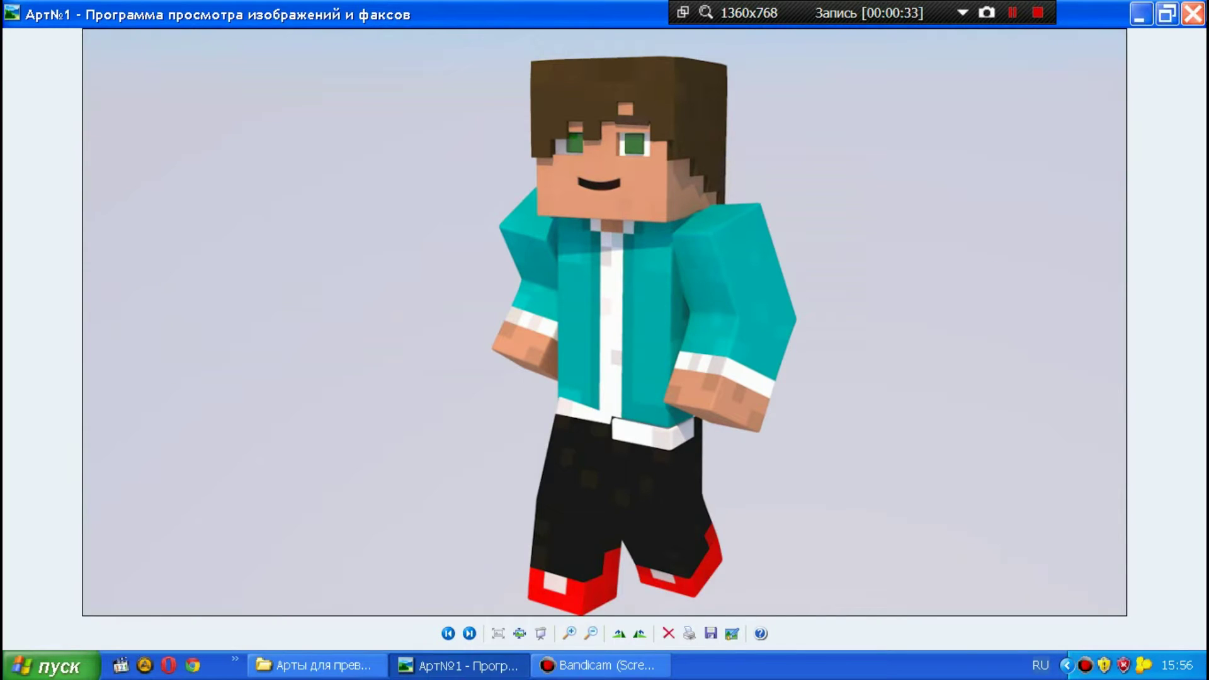
{"action": "left_click", "coordinate": [1192, 12]}
{"action": "left_click", "coordinate": [472, 277]}
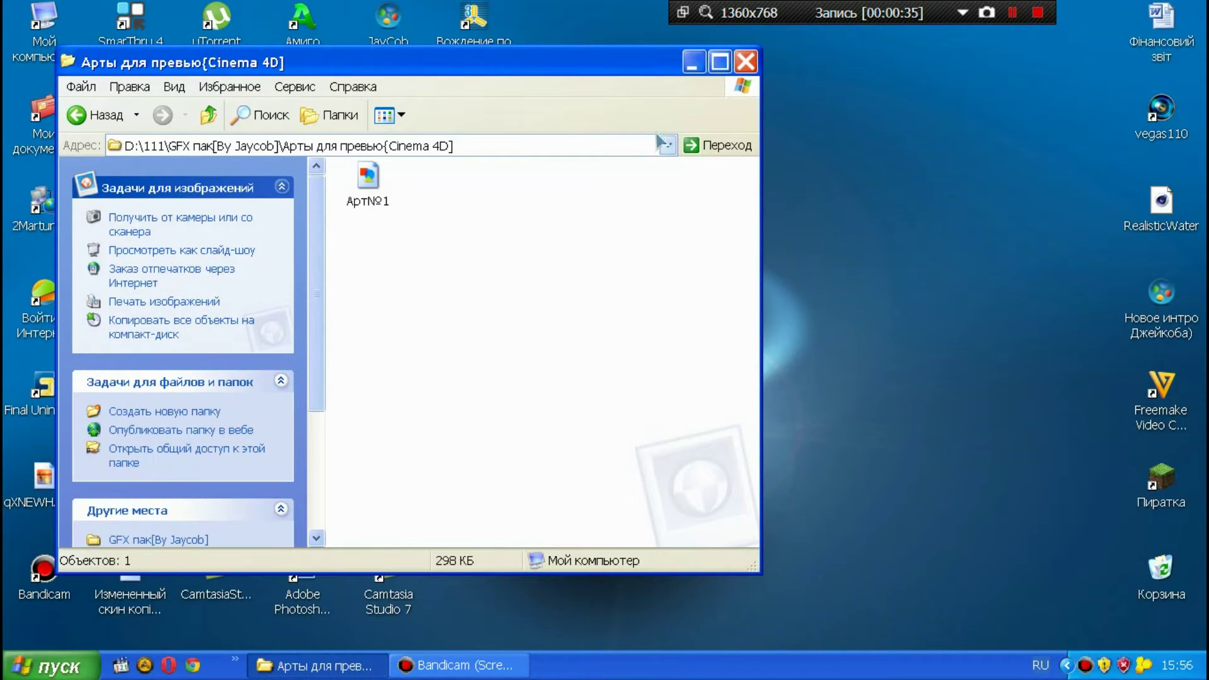
{"action": "left_click", "coordinate": [691, 63]}
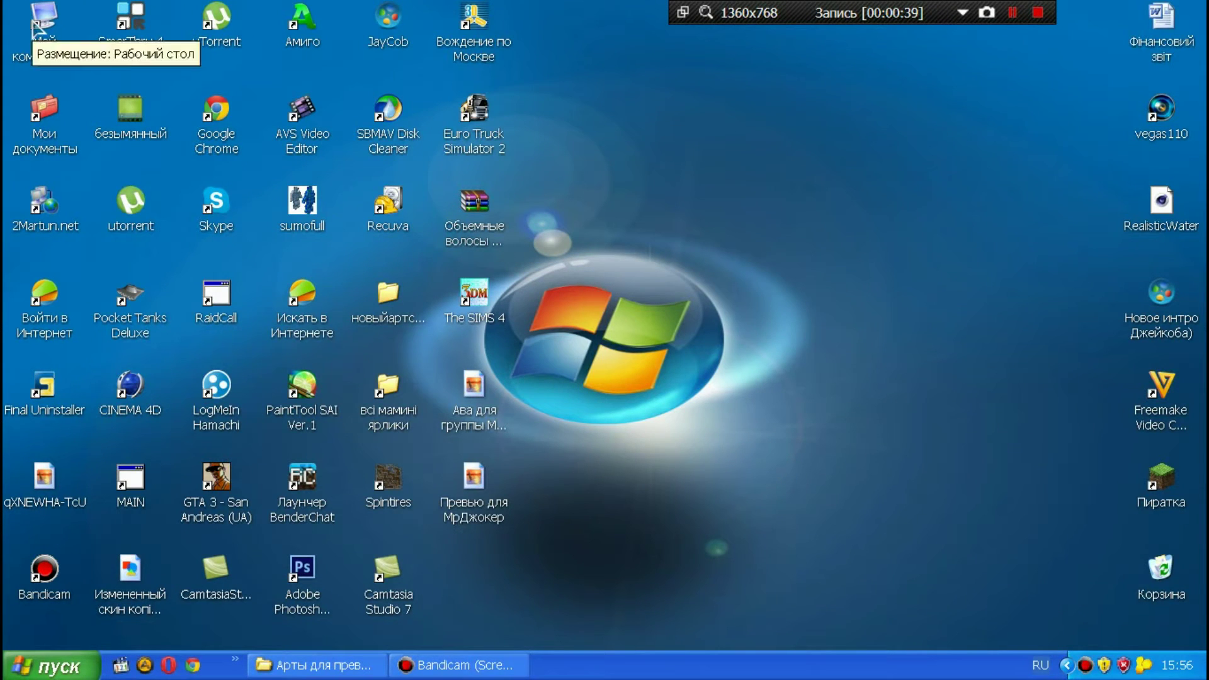
- Launch CINEMA 4D R14 from D:\тимчасовий хлам and close that folder window
{"action": "double_click", "coordinate": [72, 44]}
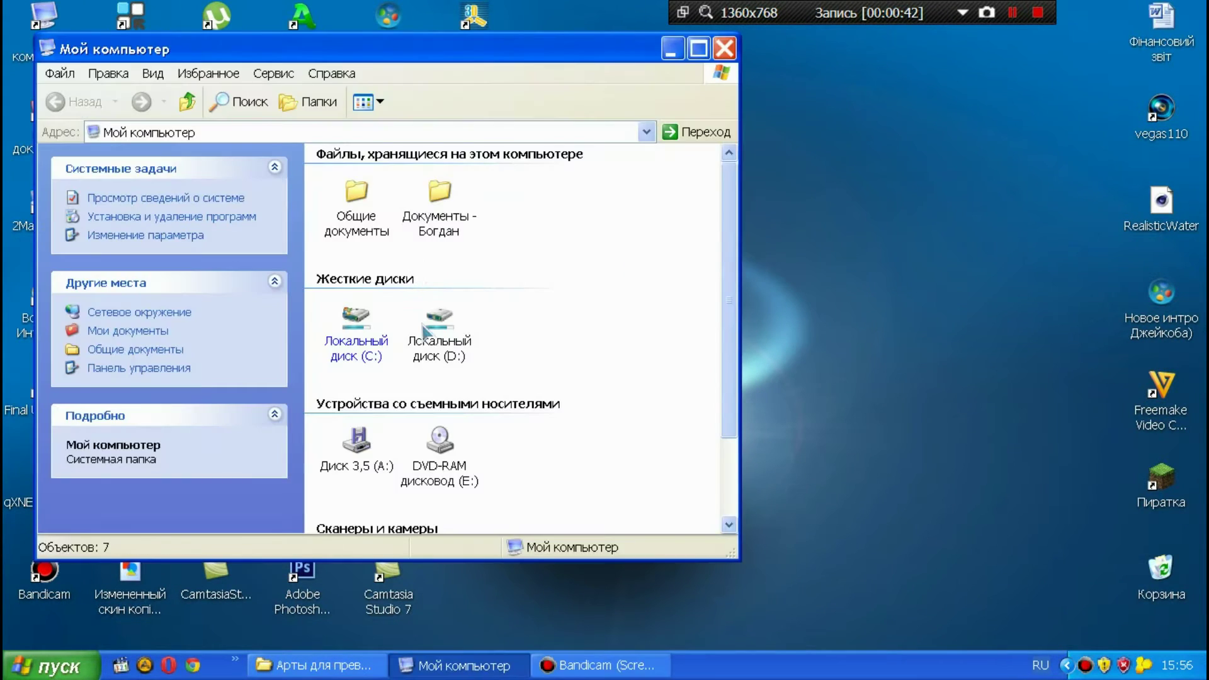
{"action": "double_click", "coordinate": [435, 327]}
{"action": "double_click", "coordinate": [672, 413]}
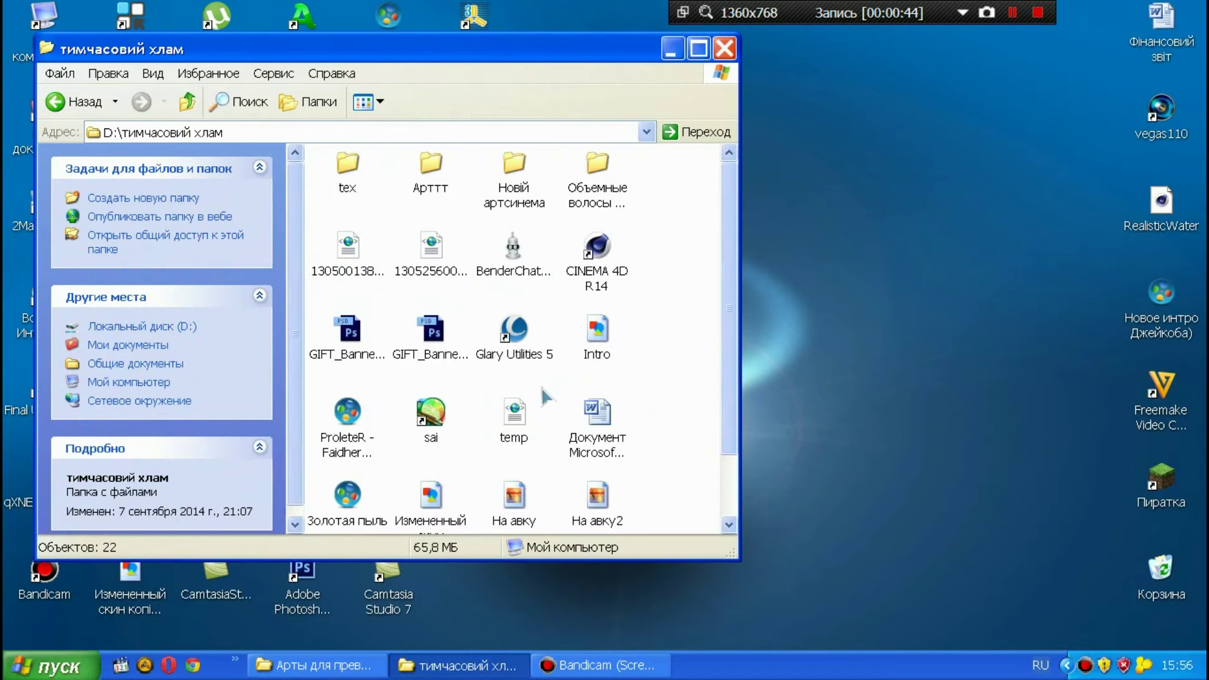
{"action": "scroll", "coordinate": [448, 398], "scroll_direction": "up", "scroll_amount": 2}
{"action": "left_click", "coordinate": [596, 277]}
{"action": "left_click", "coordinate": [725, 49]}
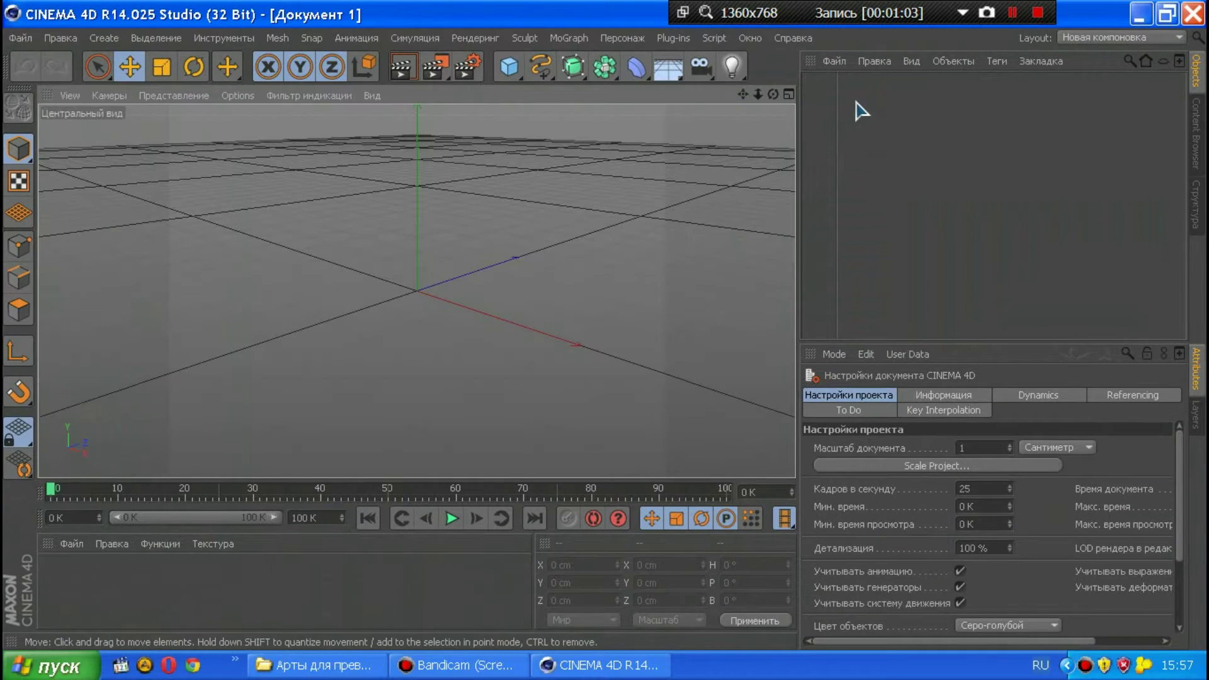
- Bring up the Импортировать параметры объекта presets listing the TemplateRigV7(AnishWij) templates
{"action": "left_click_drag", "start_coordinate": [823, 78], "coordinate": [891, 177]}
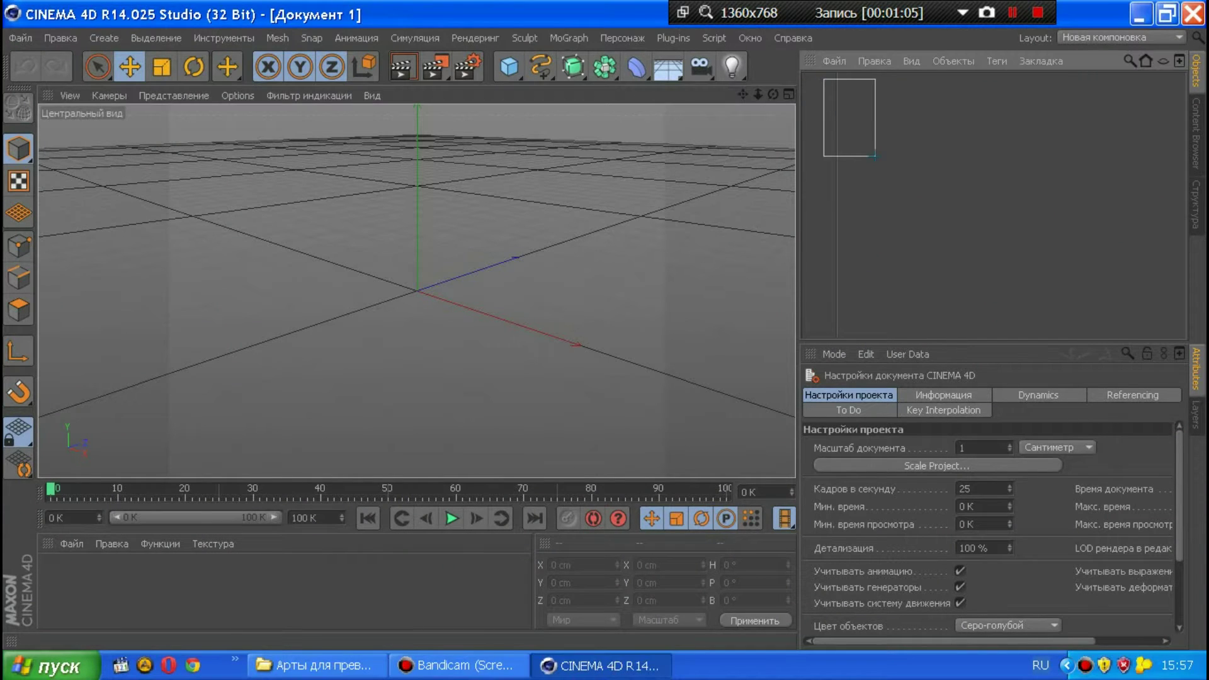
{"action": "left_click_drag", "start_coordinate": [814, 93], "coordinate": [888, 233]}
{"action": "left_click", "coordinate": [835, 61]}
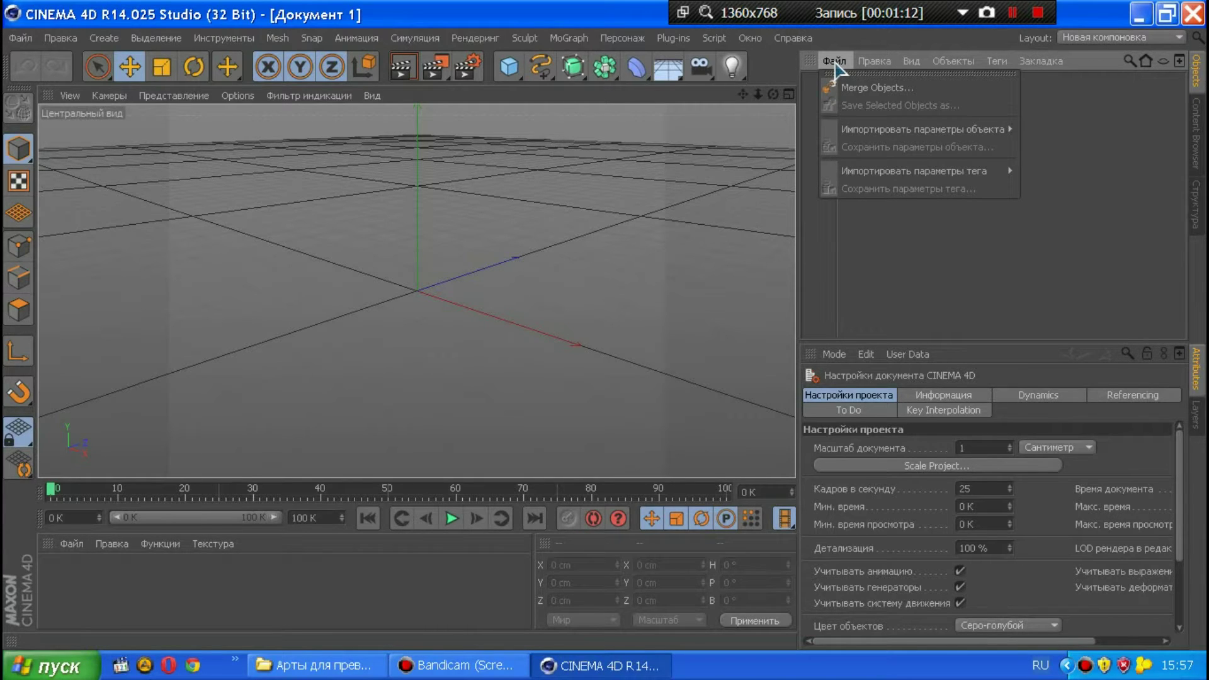
{"action": "left_click", "coordinate": [834, 63]}
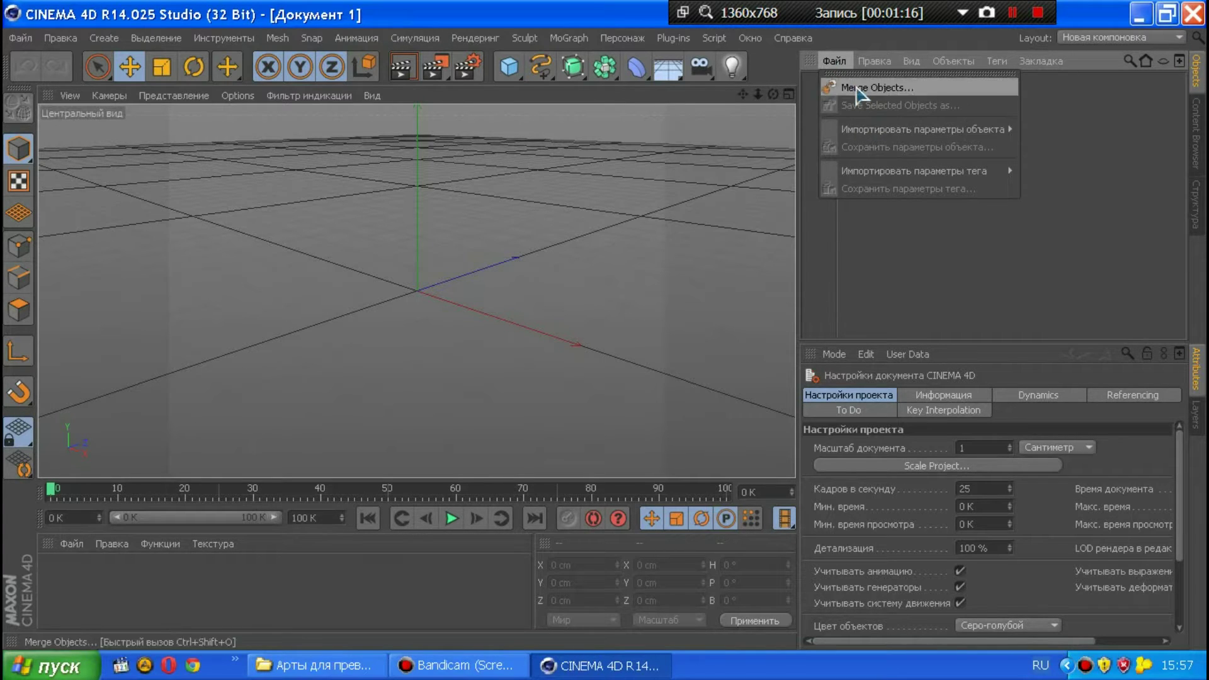
{"action": "left_click", "coordinate": [831, 61]}
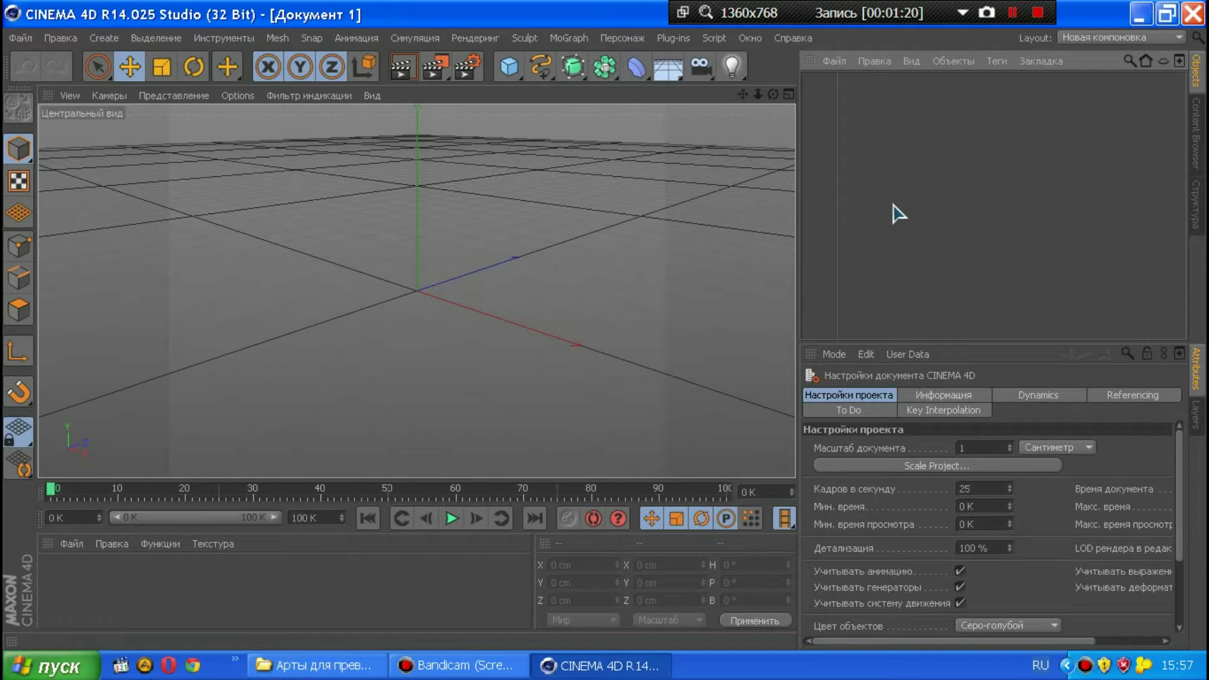
{"action": "left_click", "coordinate": [834, 61]}
{"action": "mouse_move", "coordinate": [922, 128]}
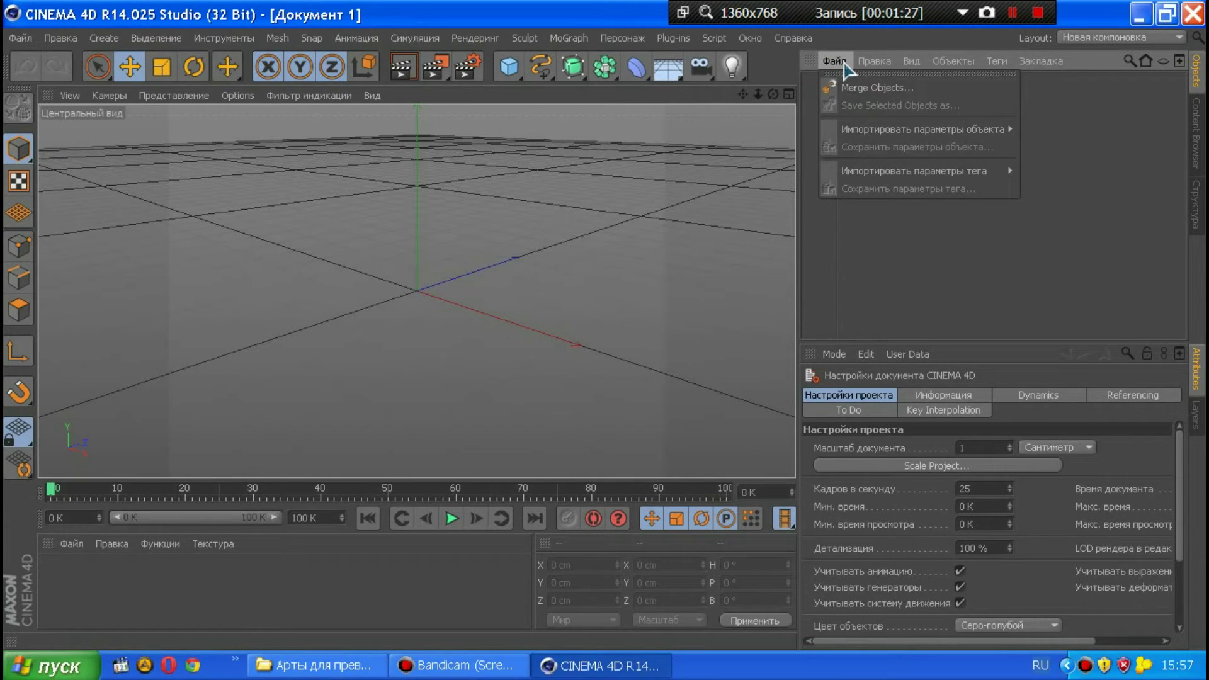
{"action": "left_click", "coordinate": [844, 63]}
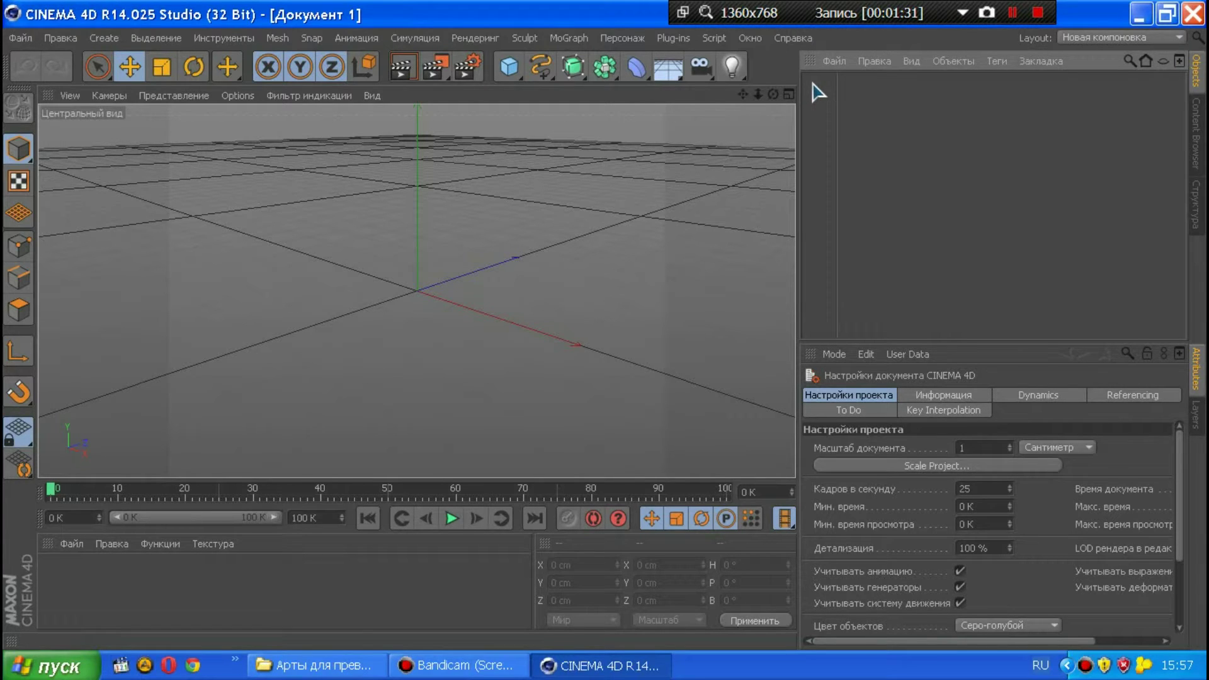
{"action": "mouse_move", "coordinate": [811, 82]}
{"action": "left_mouse_down"}
{"action": "mouse_move", "coordinate": [999, 338]}
{"action": "mouse_move", "coordinate": [1009, 330]}
{"action": "left_mouse_up"}
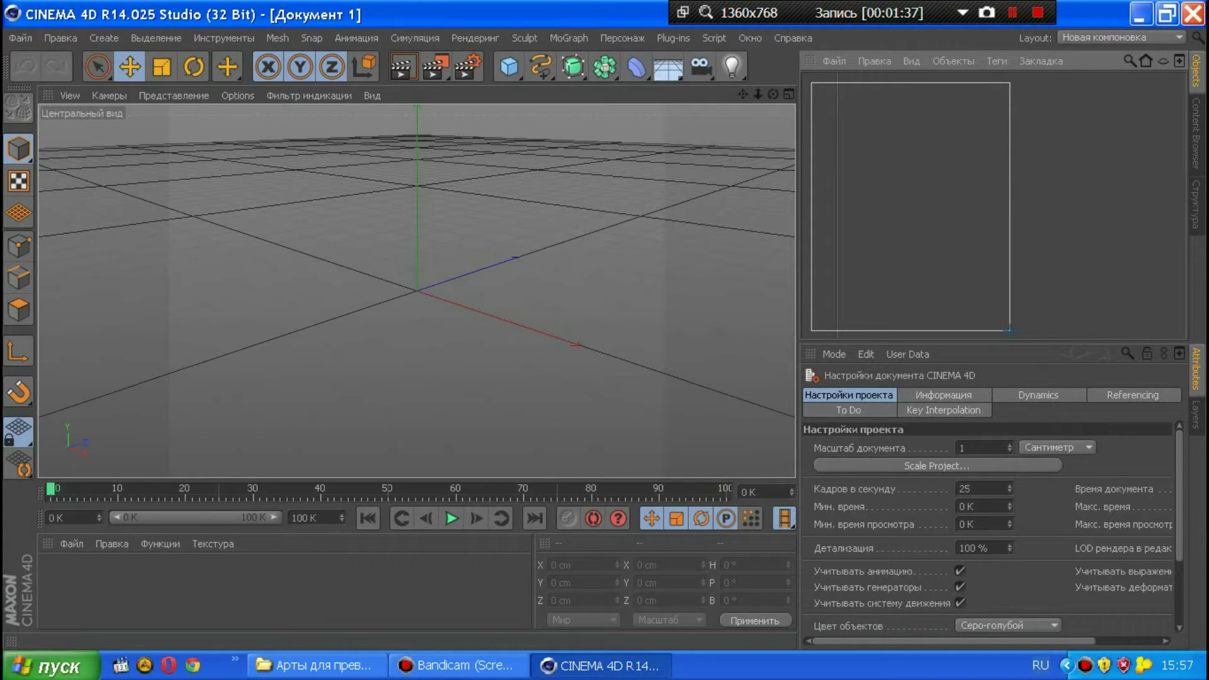
{"action": "left_click_drag", "start_coordinate": [1008, 330], "coordinate": [1175, 325]}
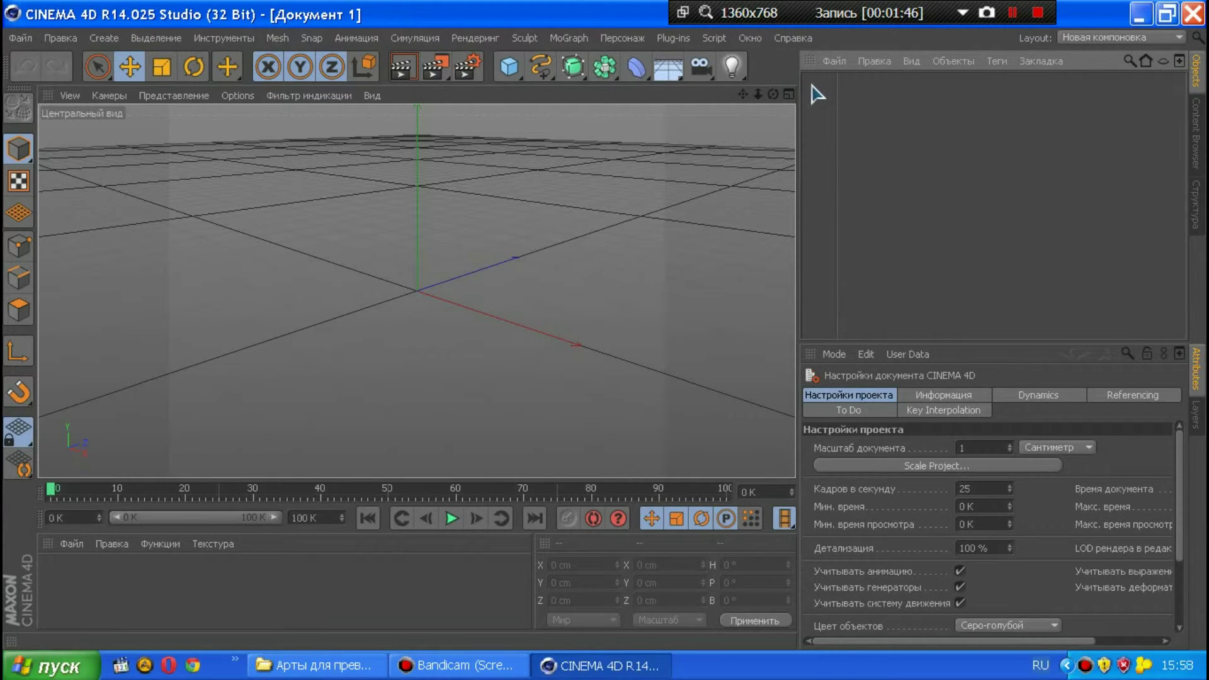
{"action": "left_click", "coordinate": [834, 61]}
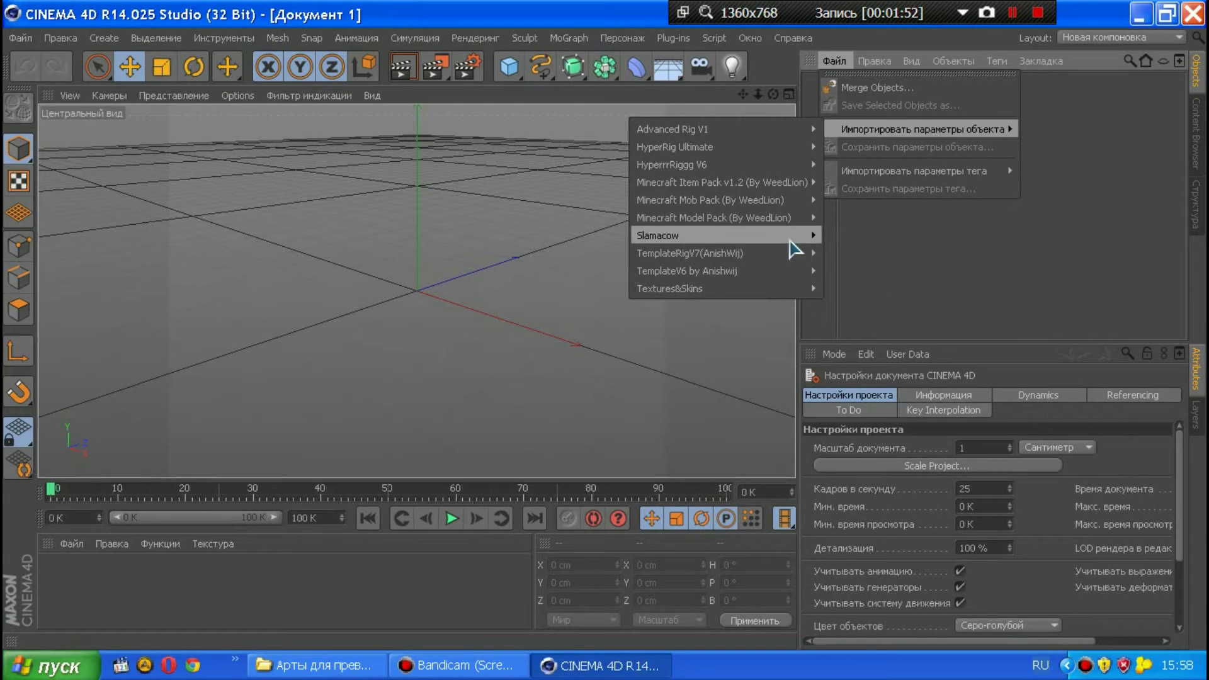
{"action": "mouse_move", "coordinate": [690, 253]}
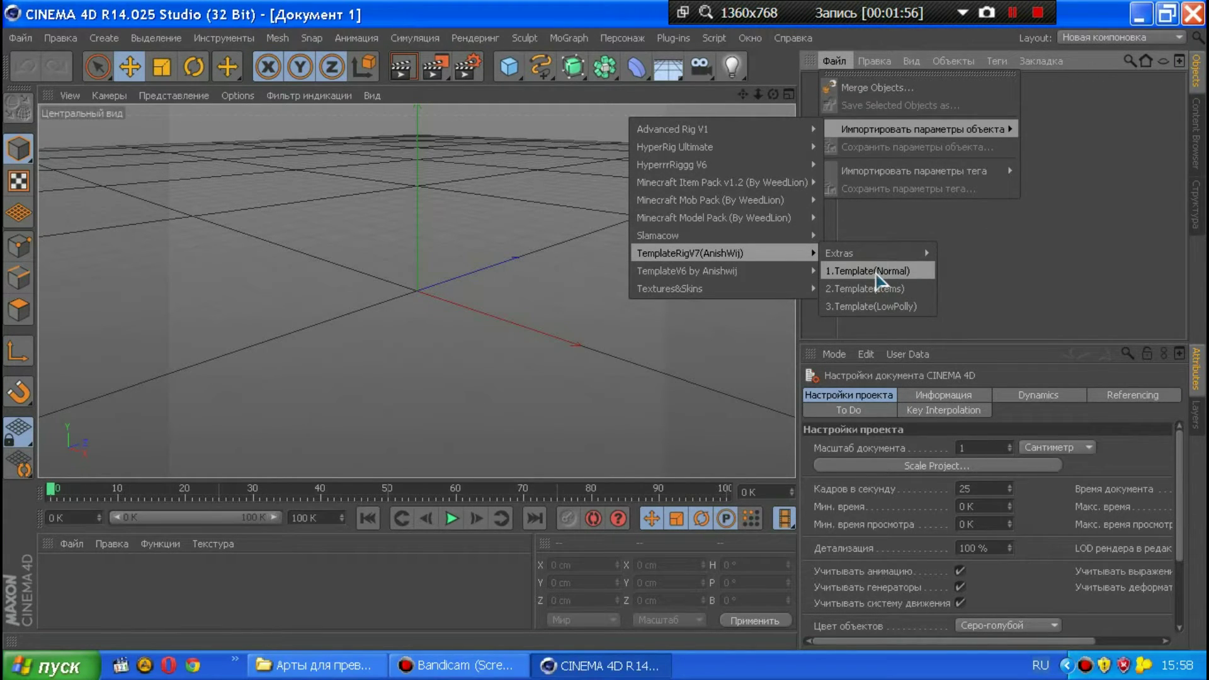
- Load the 1.Template(Normal) character rig into the scene
{"action": "left_click", "coordinate": [877, 276]}
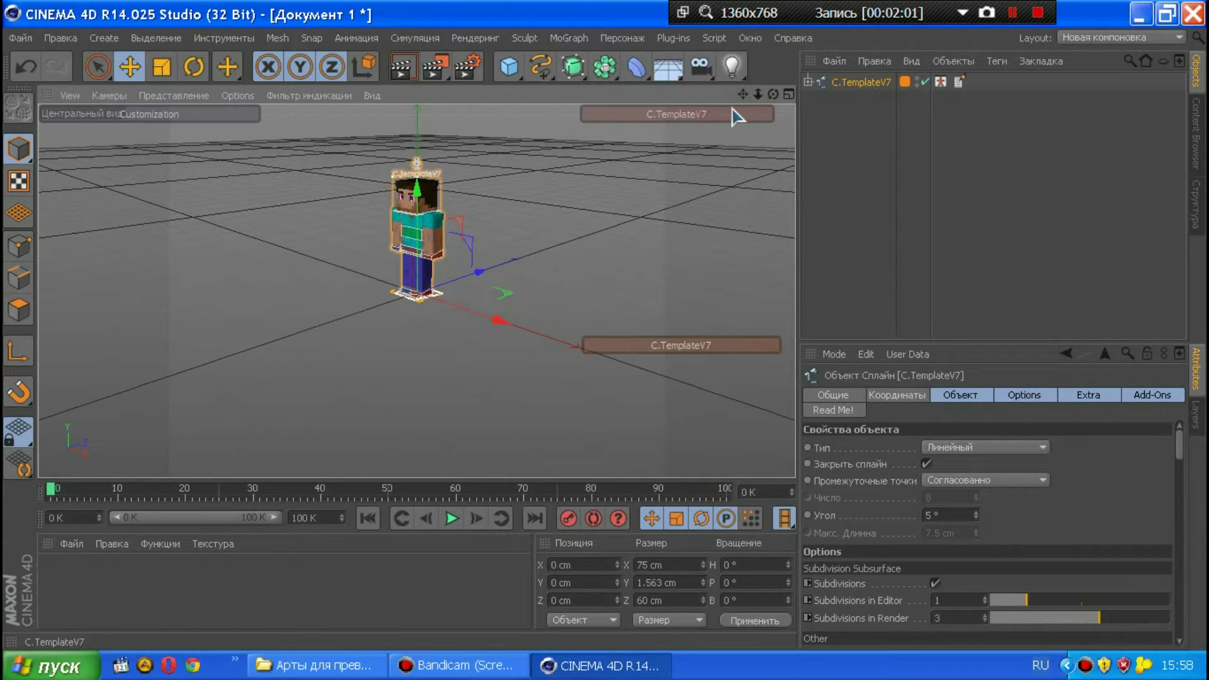
{"action": "scroll", "coordinate": [416, 291], "scroll_direction": "up", "scroll_amount": 3}
{"action": "scroll", "coordinate": [417, 291], "scroll_direction": "up", "scroll_amount": 5}
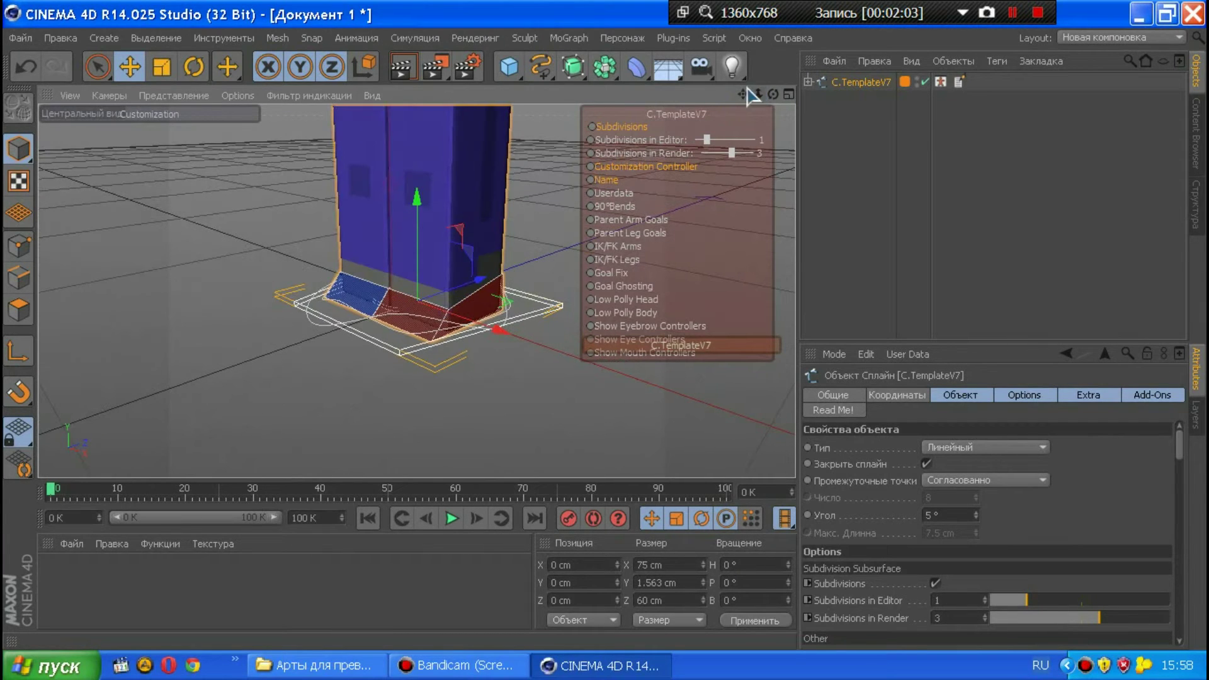
{"action": "scroll", "coordinate": [416, 291], "scroll_direction": "up", "scroll_amount": 5}
{"action": "scroll", "coordinate": [416, 291], "scroll_direction": "down", "scroll_amount": 4}
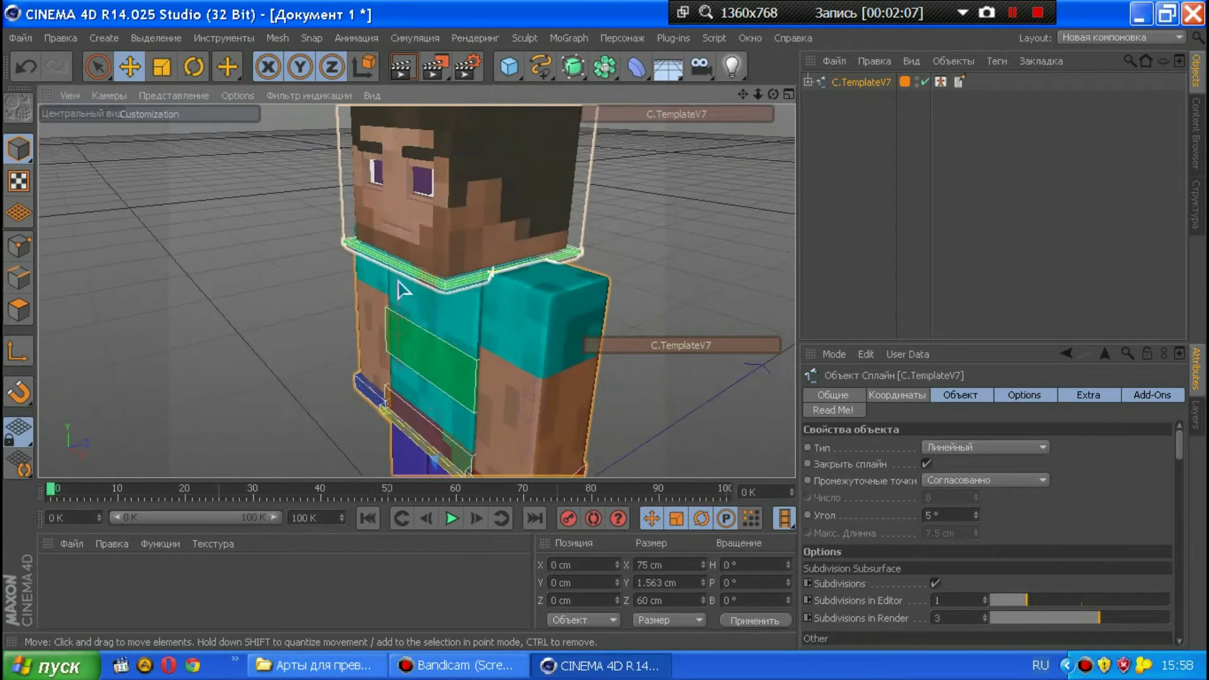
- Orbit and zoom the viewport to inspect the character from the front
{"action": "mouse_move", "coordinate": [399, 286]}
{"action": "left_mouse_down", "text": "alt"}
{"action": "mouse_move", "coordinate": [656, 304]}
{"action": "mouse_move", "coordinate": [466, 247]}
{"action": "left_mouse_up", "text": "alt"}
{"action": "scroll", "coordinate": [410, 236], "scroll_direction": "down", "scroll_amount": 2}
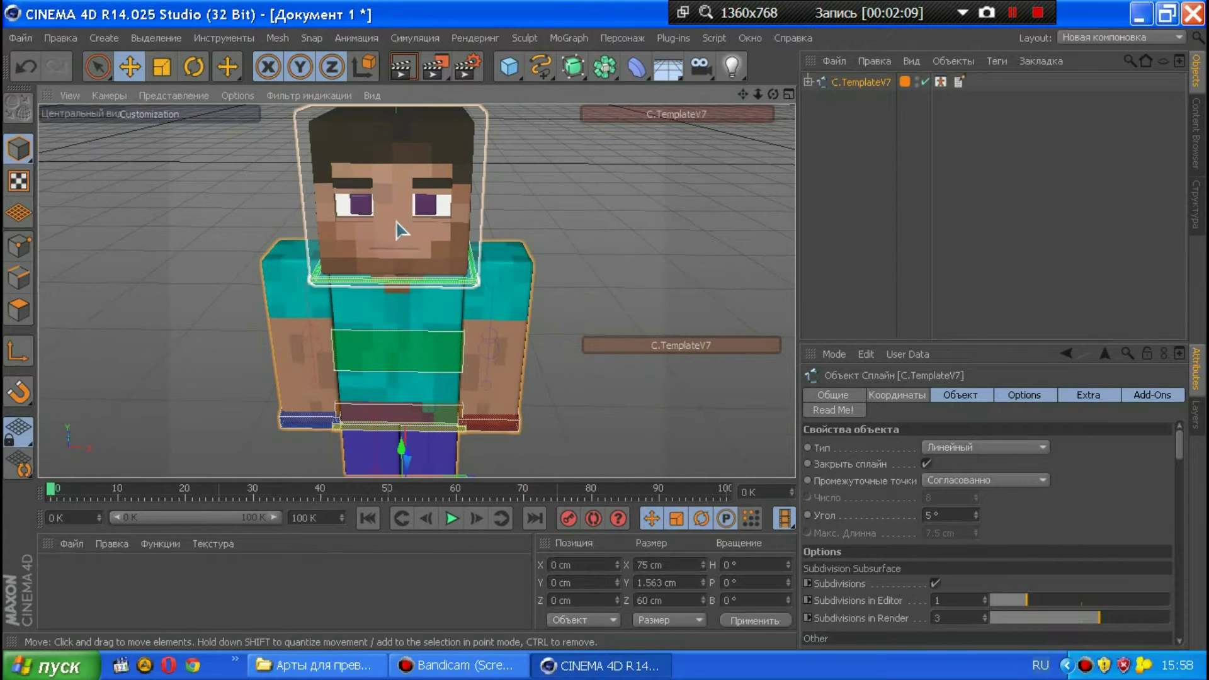
{"action": "scroll", "coordinate": [398, 230], "scroll_direction": "down", "scroll_amount": 2}
{"action": "scroll", "coordinate": [401, 224], "scroll_direction": "down", "scroll_amount": 1}
{"action": "scroll", "coordinate": [400, 224], "scroll_direction": "down", "scroll_amount": 2}
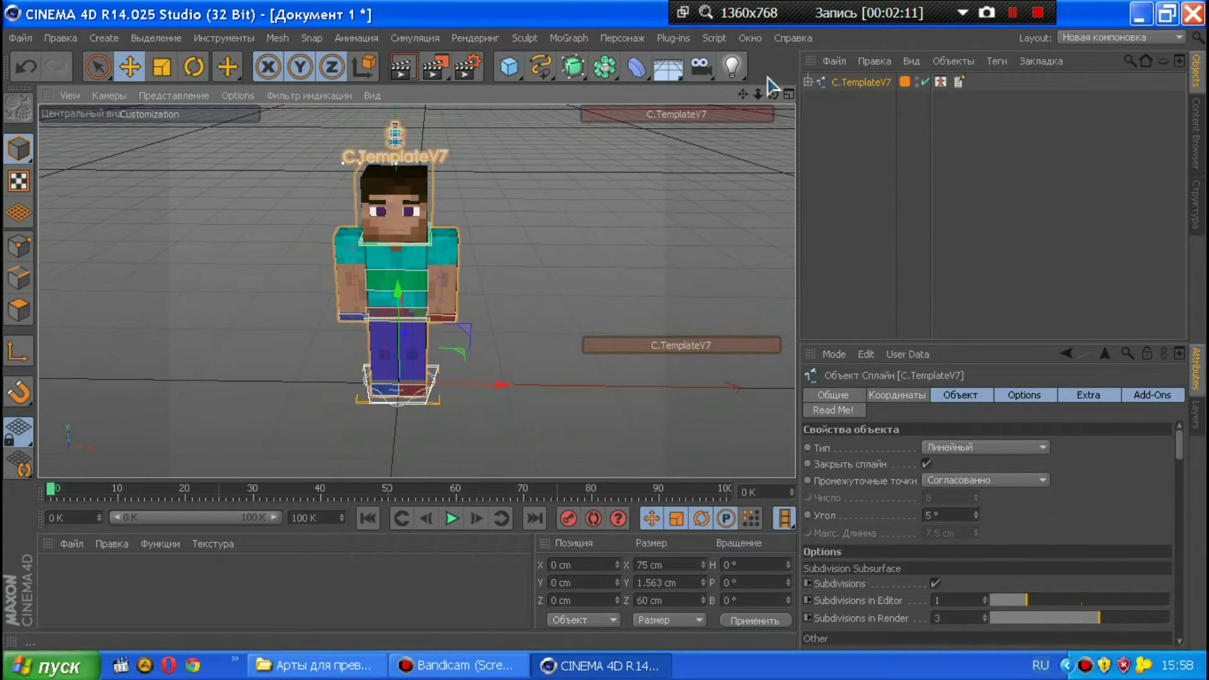
{"action": "left_click_drag", "start_coordinate": [758, 95], "coordinate": [764, 95]}
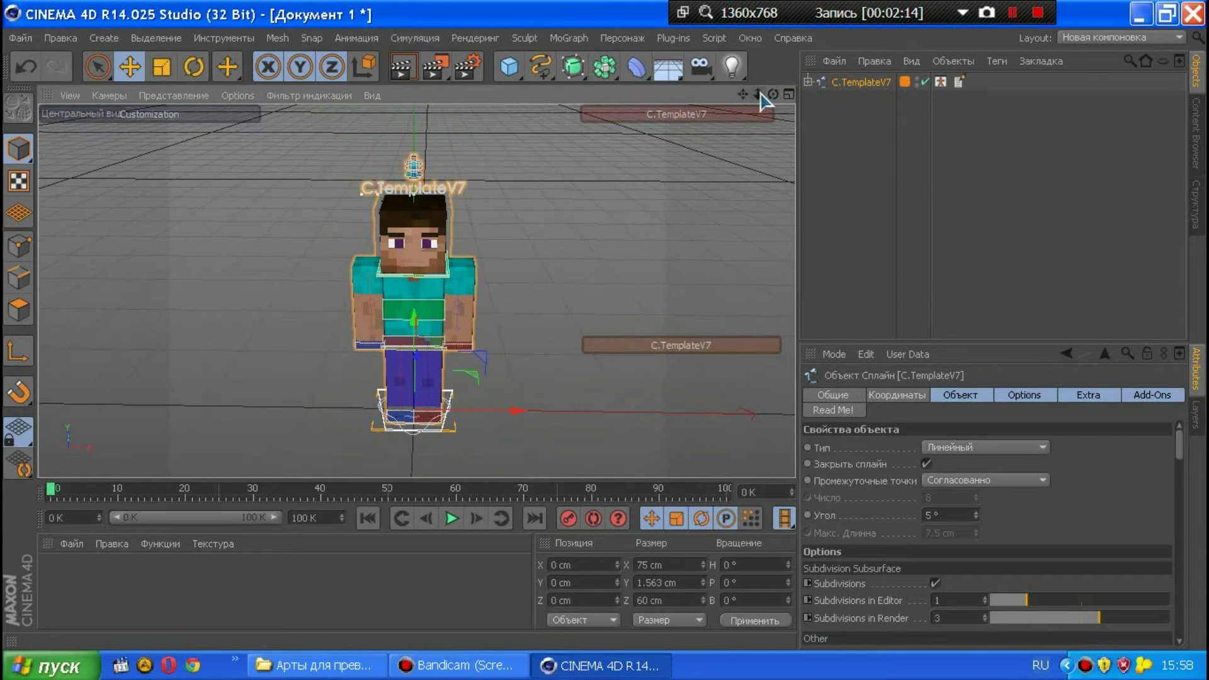
{"action": "scroll", "coordinate": [741, 104], "scroll_direction": "up", "scroll_amount": 2}
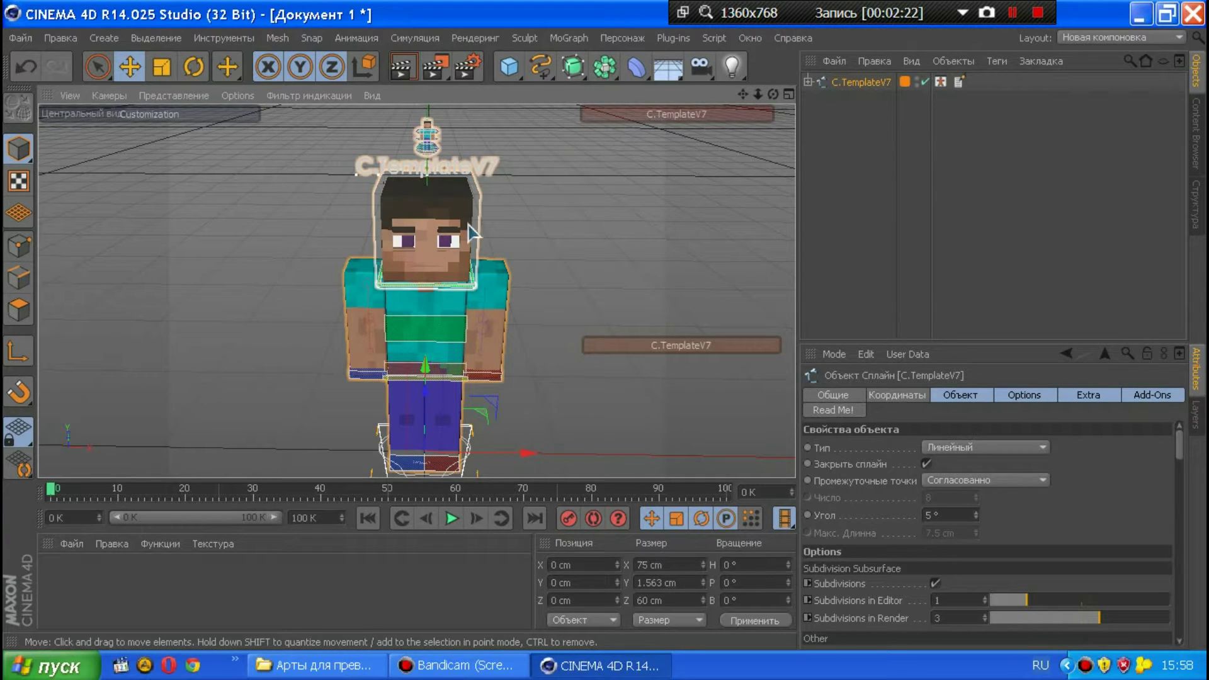
- Set the Head texture to Закрашеные глаза(джейкоб) from GFX пак[By Jaycob]\Скины[MC]
{"action": "left_click", "coordinate": [428, 139]}
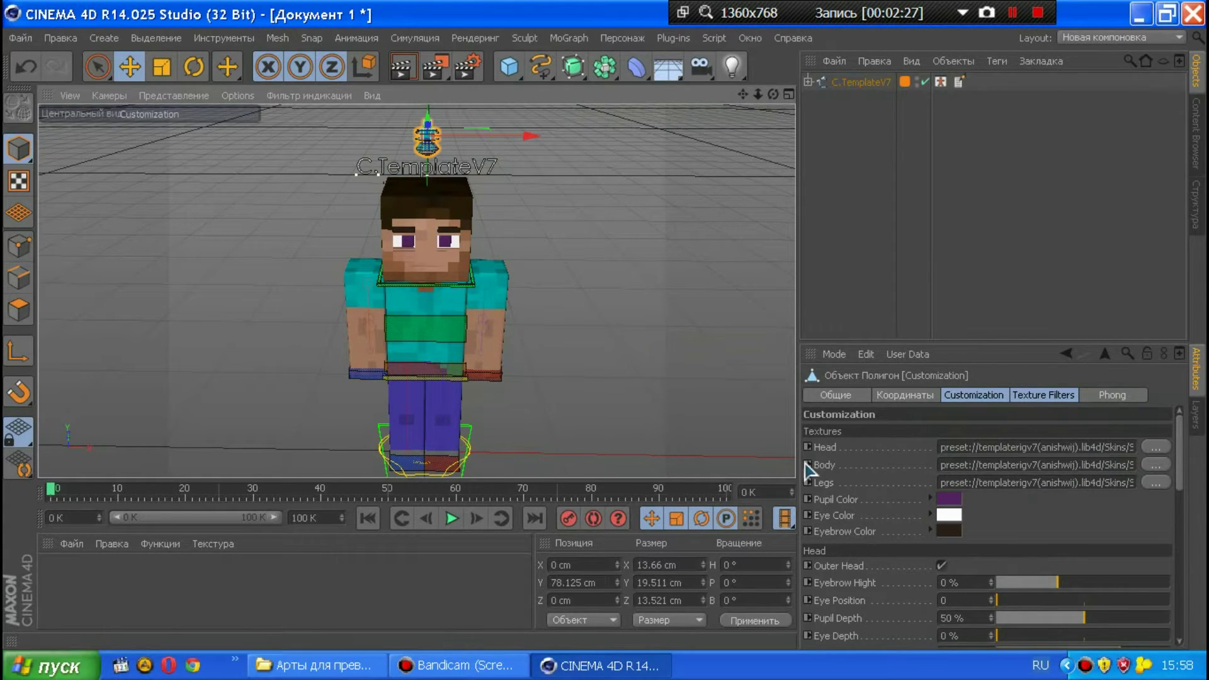
{"action": "left_click", "coordinate": [1157, 454]}
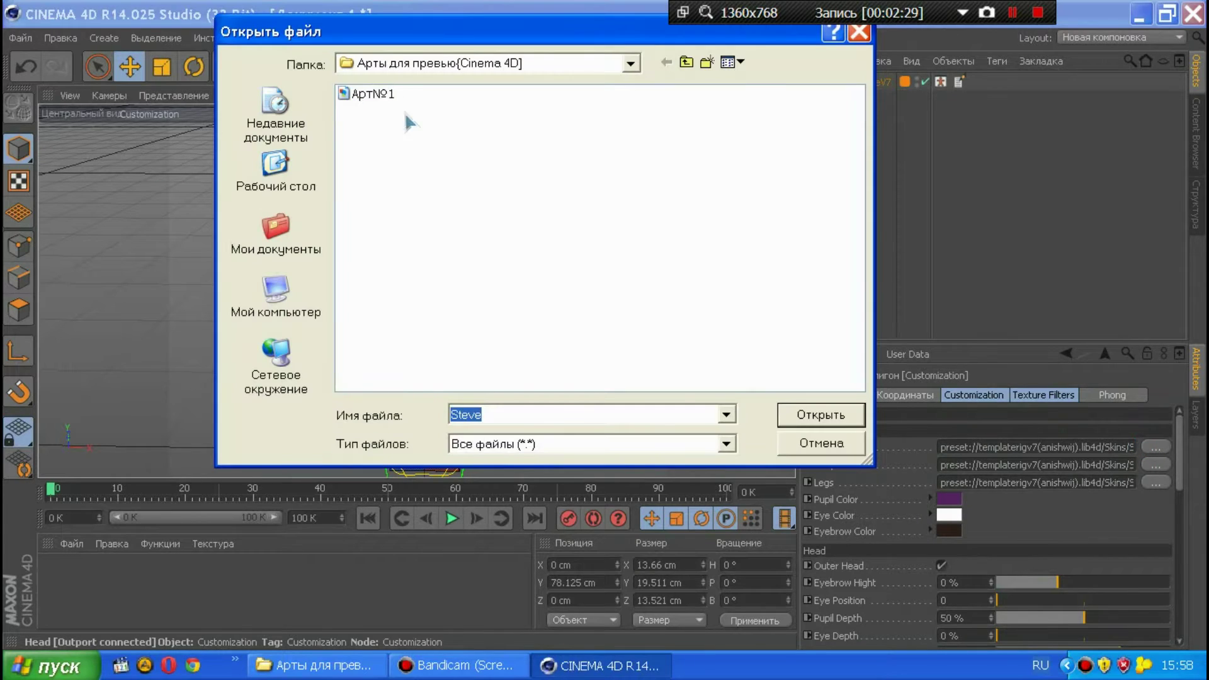
{"action": "left_click", "coordinate": [297, 280]}
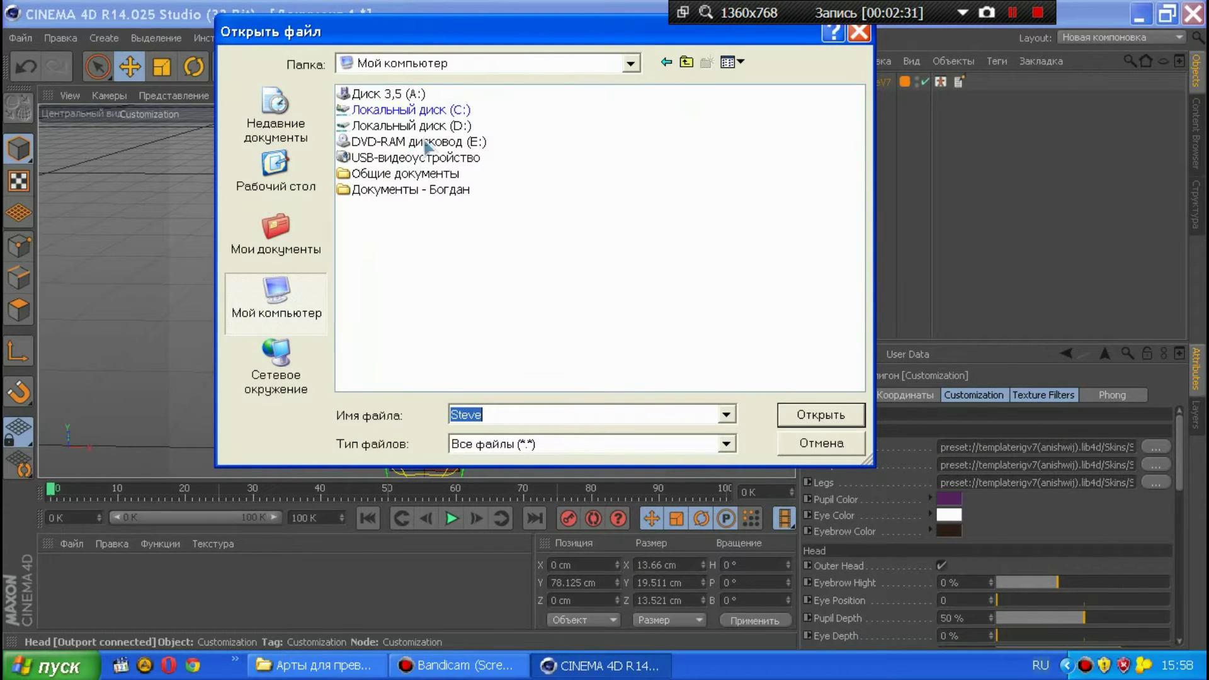
{"action": "double_click", "coordinate": [437, 126]}
{"action": "double_click", "coordinate": [352, 190]}
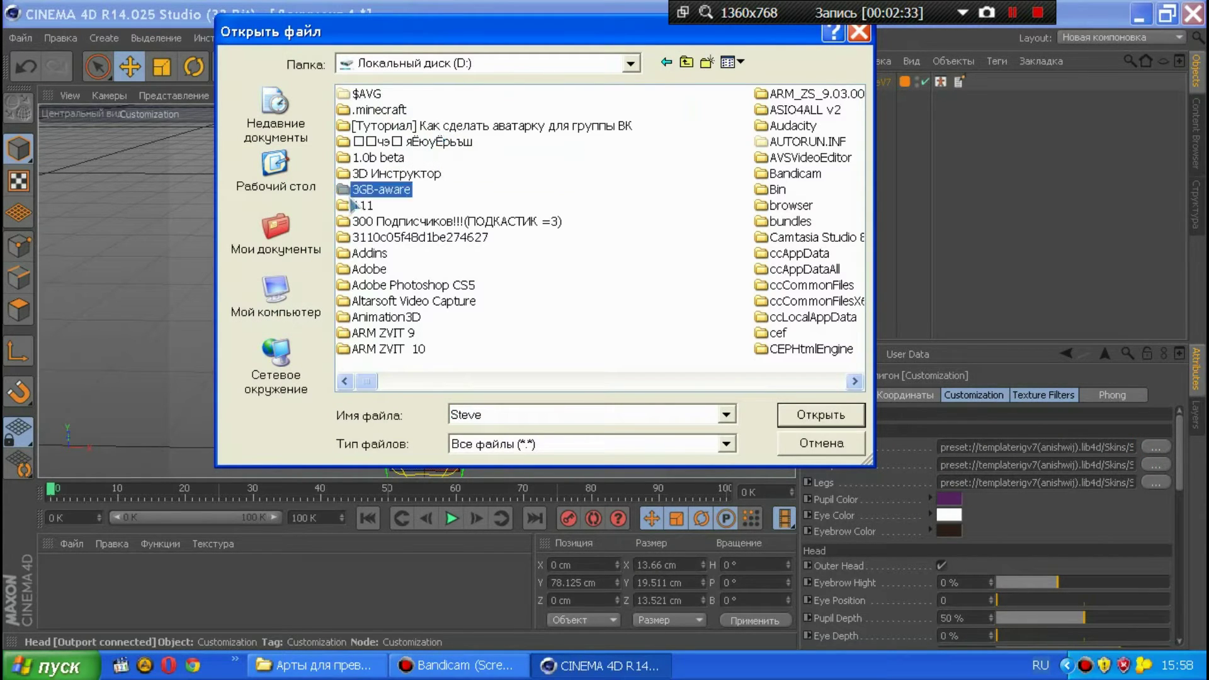
{"action": "left_click", "coordinate": [666, 63]}
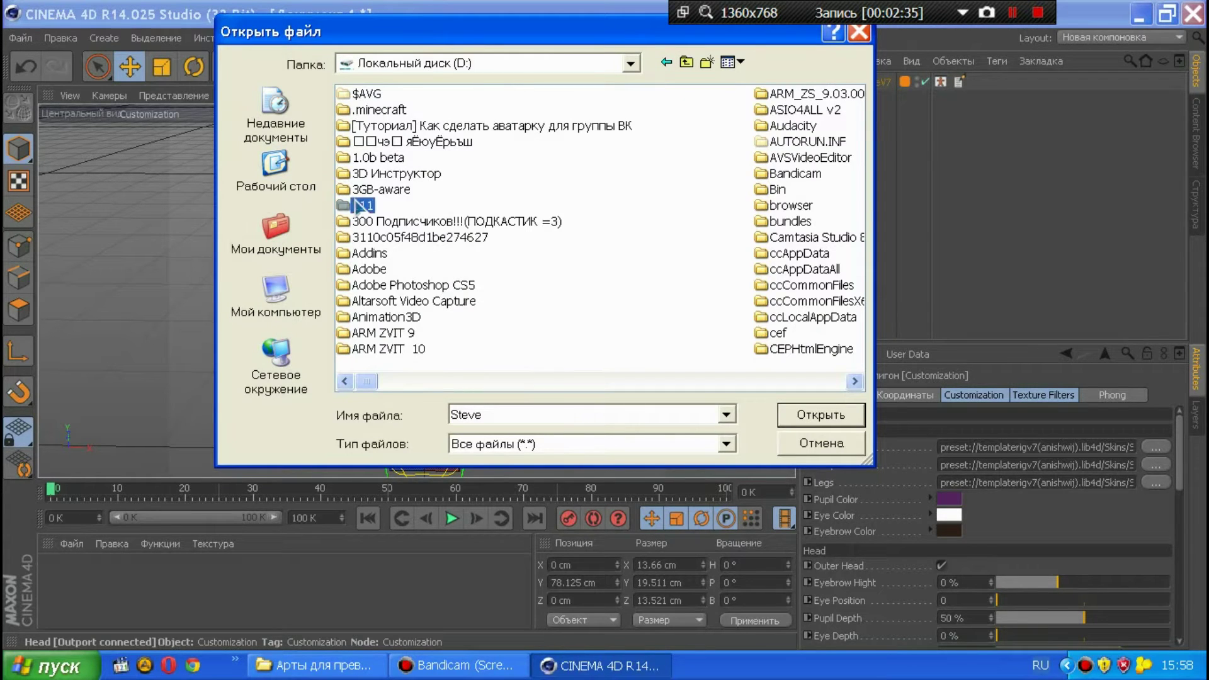
{"action": "double_click", "coordinate": [364, 205]}
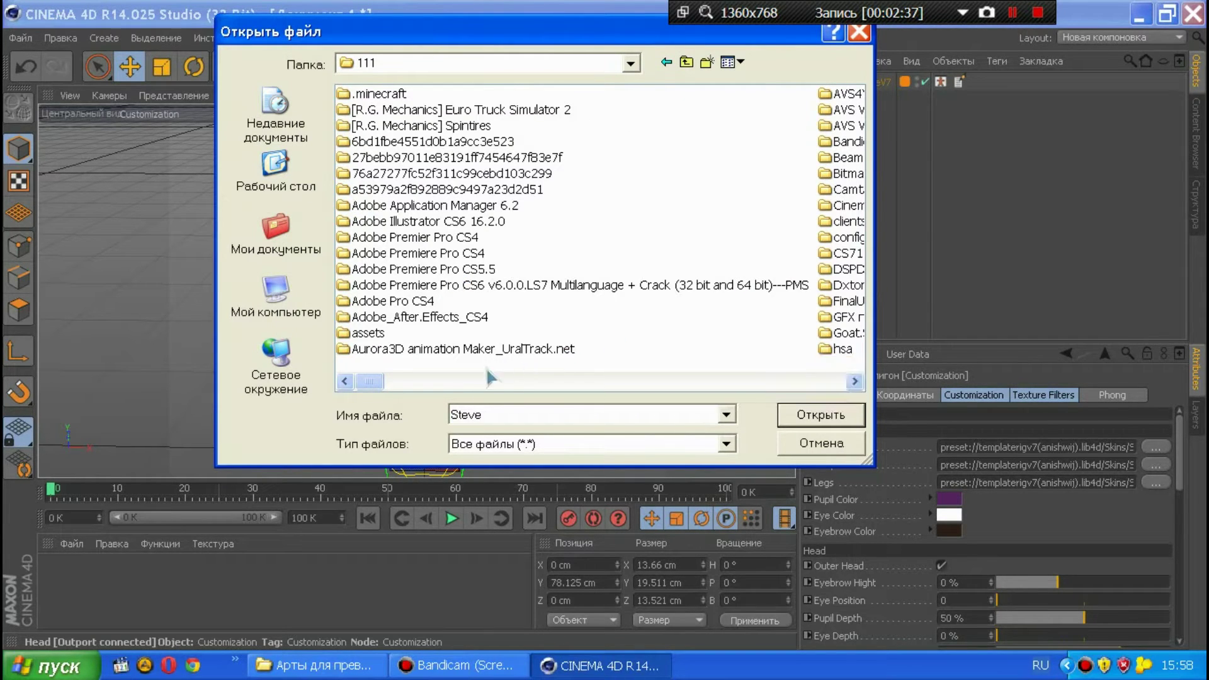
{"action": "left_click", "coordinate": [399, 384]}
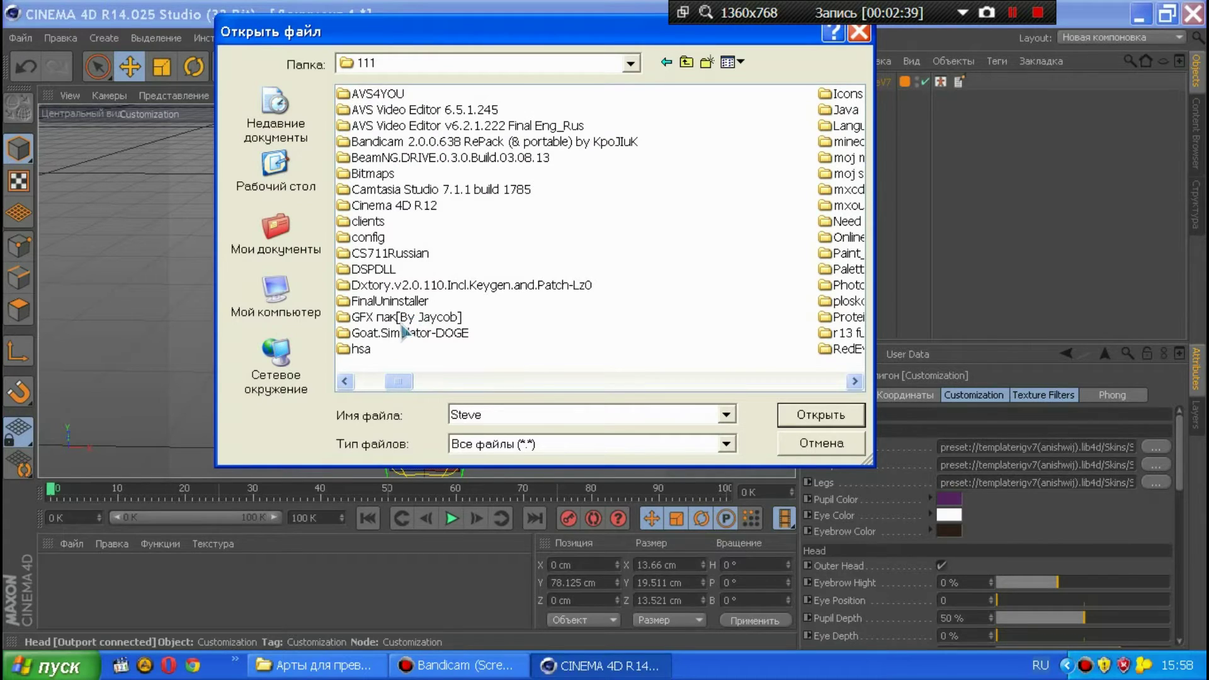
{"action": "double_click", "coordinate": [382, 317]}
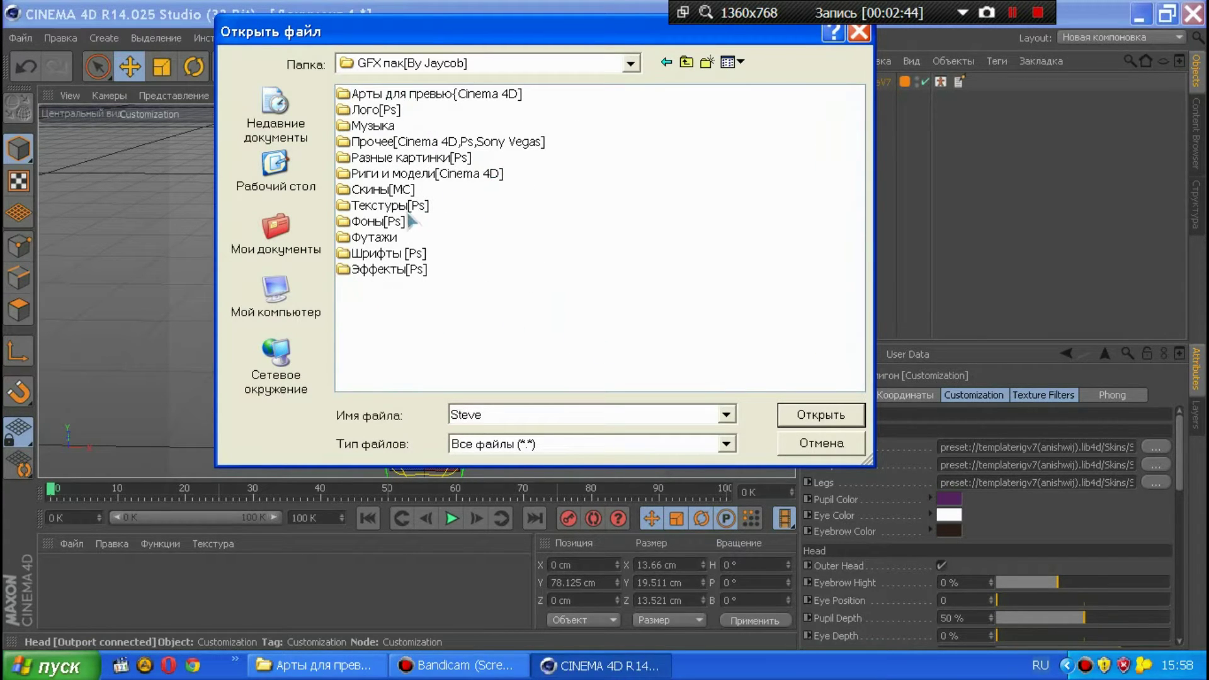
{"action": "double_click", "coordinate": [390, 190]}
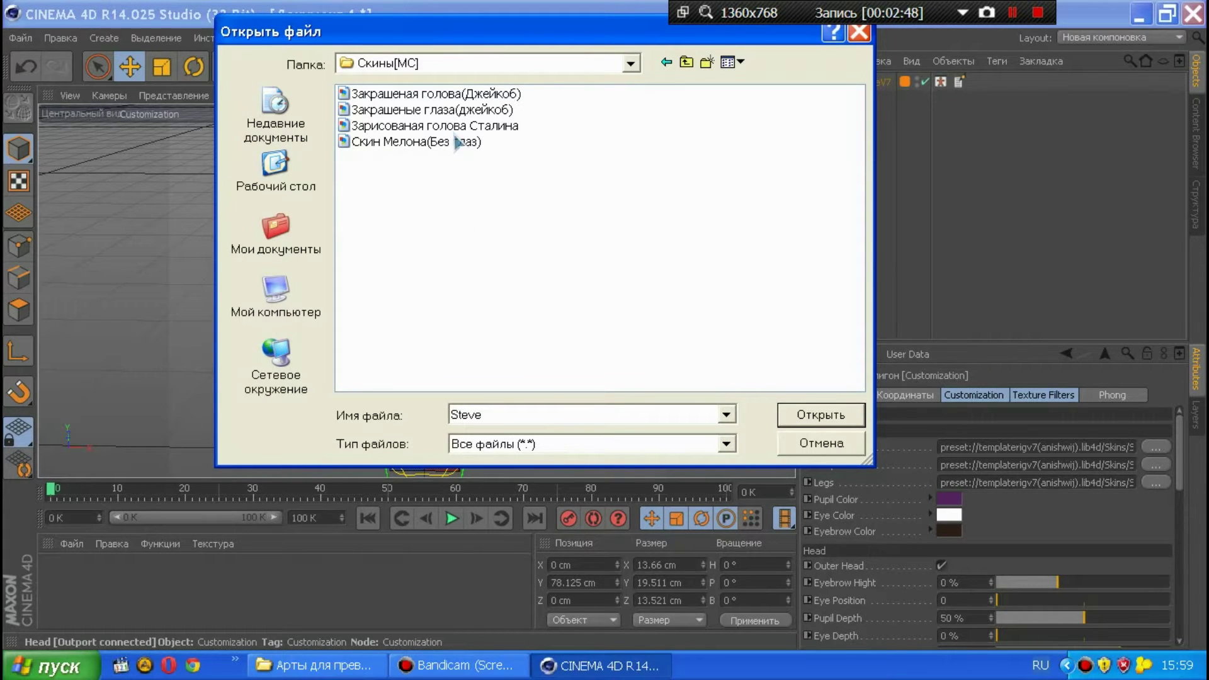
{"action": "left_click", "coordinate": [457, 111]}
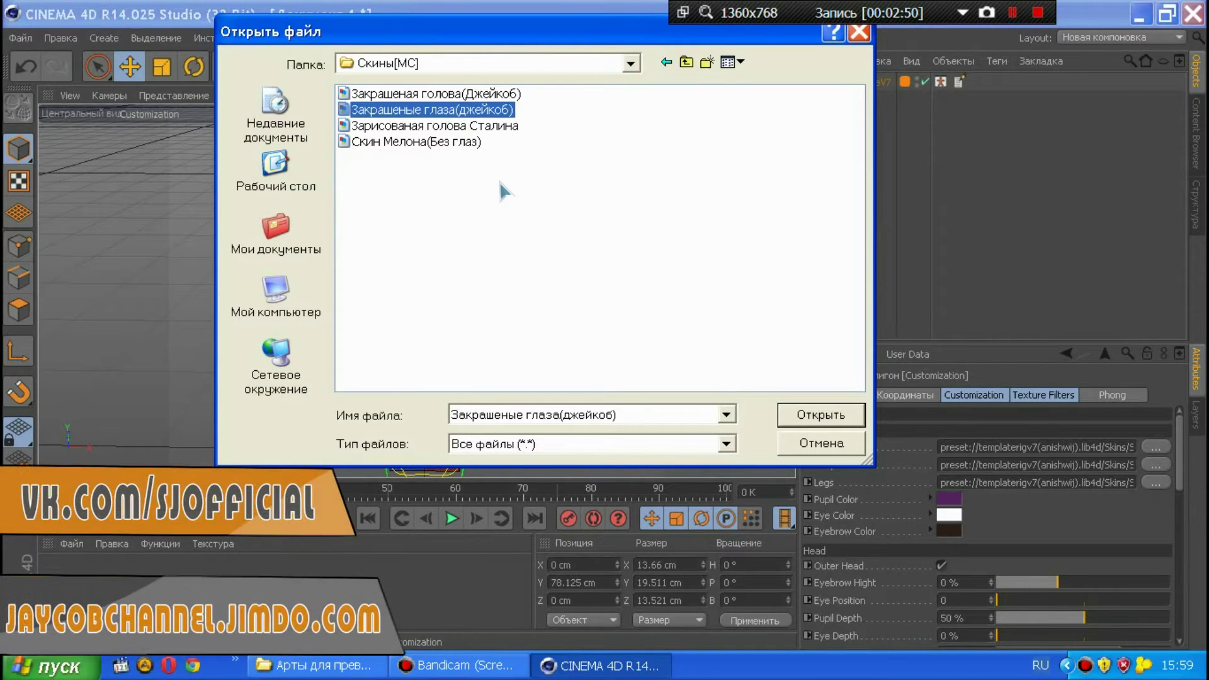
{"action": "left_click", "coordinate": [812, 414]}
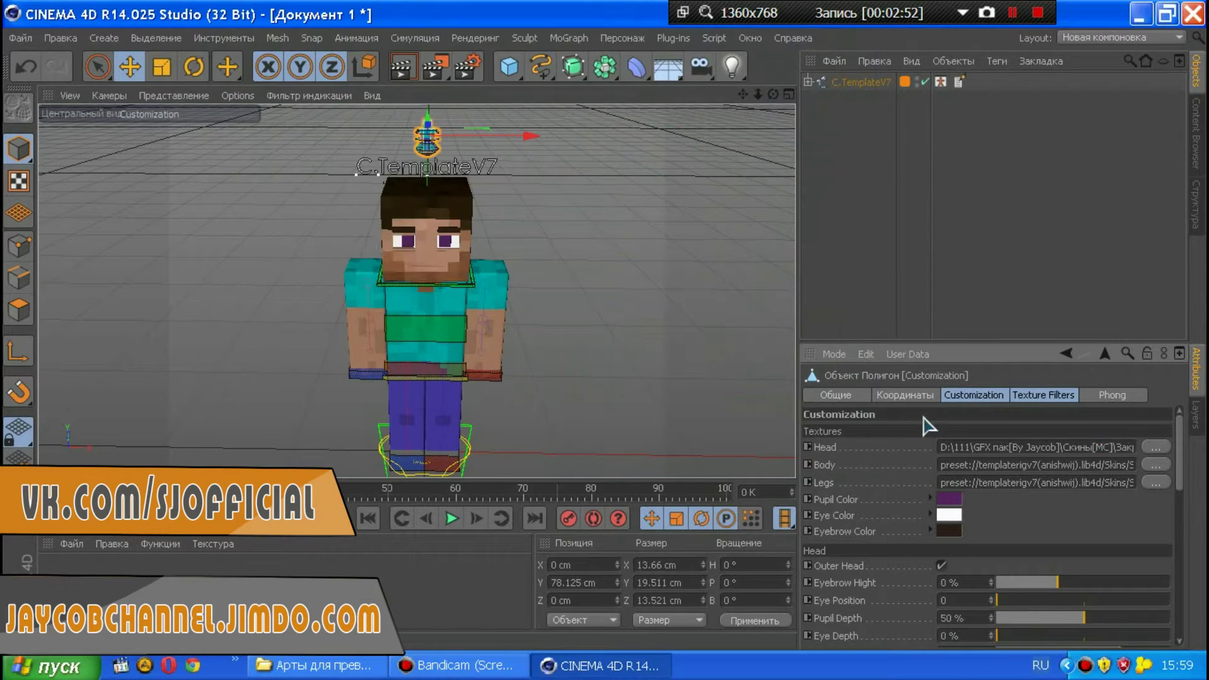
- Apply the same Закрашеные глаза(джейкоб) skin to the Body and Legs textures
{"action": "left_click", "coordinate": [1164, 465]}
{"action": "double_click", "coordinate": [475, 111]}
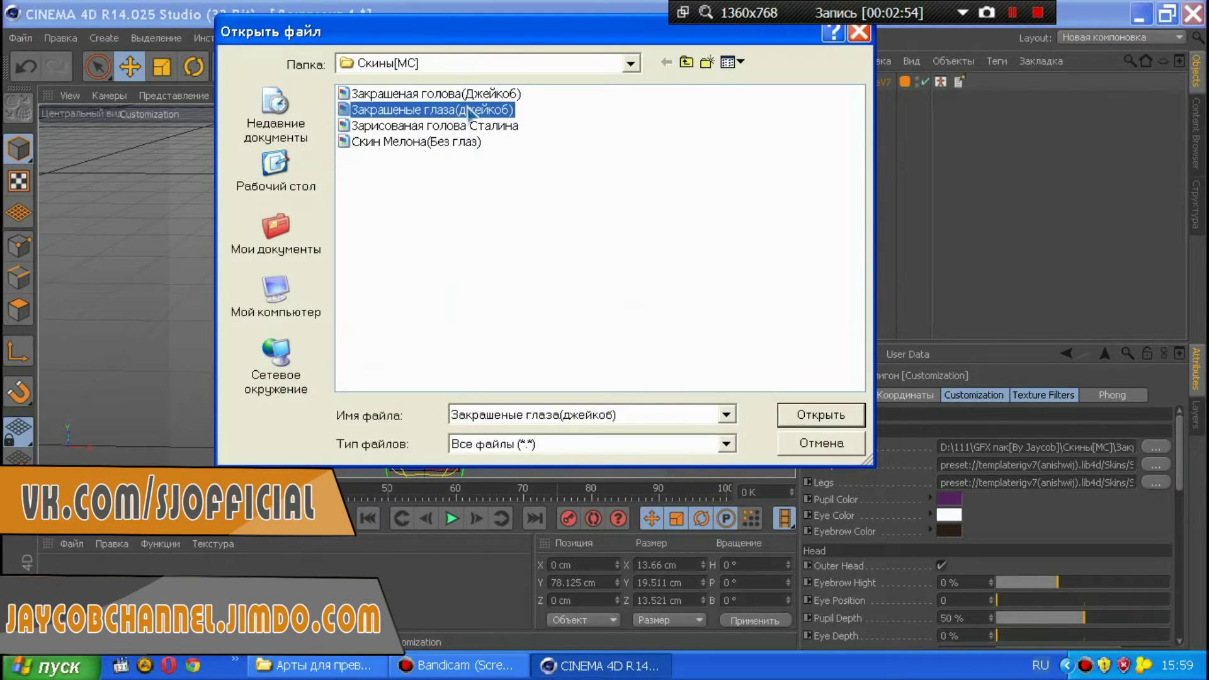
{"action": "left_click", "coordinate": [1156, 483]}
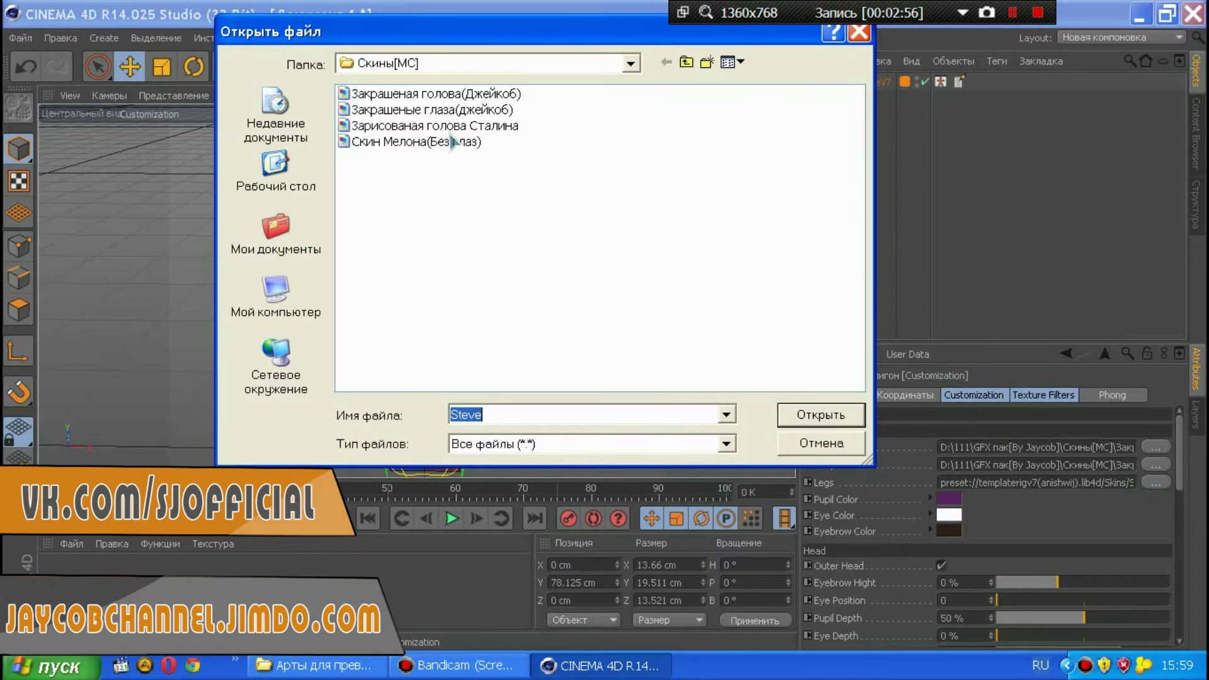
{"action": "double_click", "coordinate": [488, 121]}
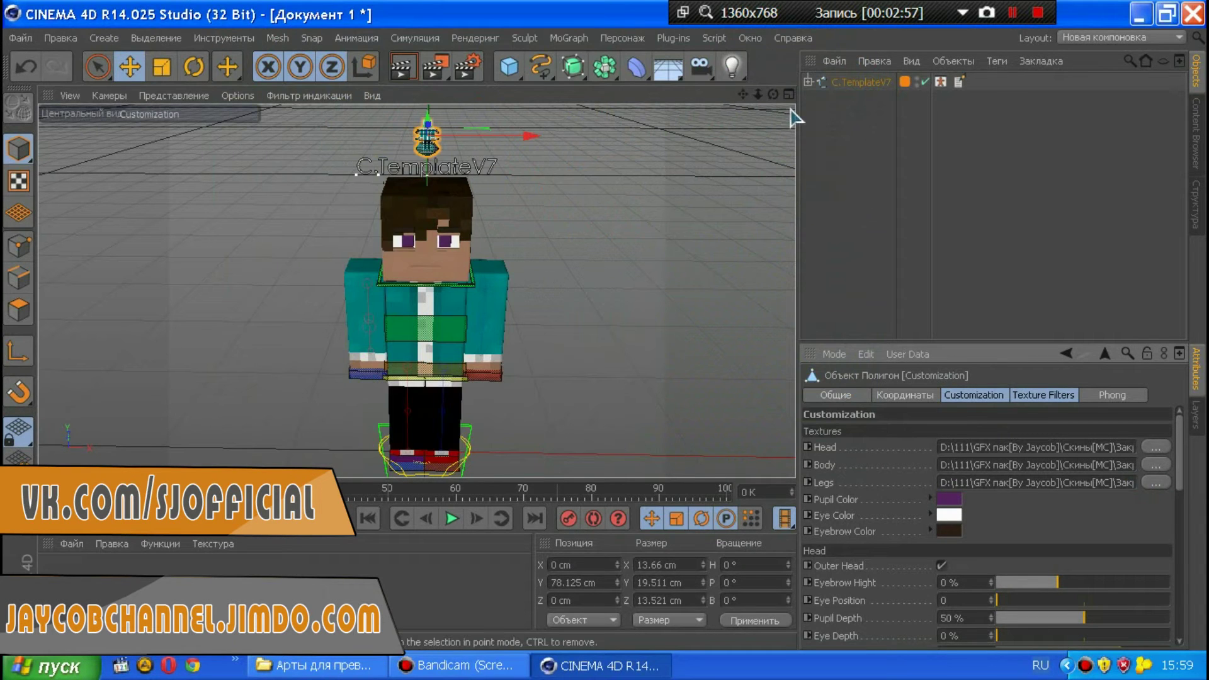
- Set Pupil Color to a dark green at hue 127°
{"action": "mouse_move", "coordinate": [758, 95]}
{"action": "left_mouse_down"}
{"action": "mouse_move", "coordinate": [781, 94]}
{"action": "mouse_move", "coordinate": [759, 95]}
{"action": "left_mouse_up"}
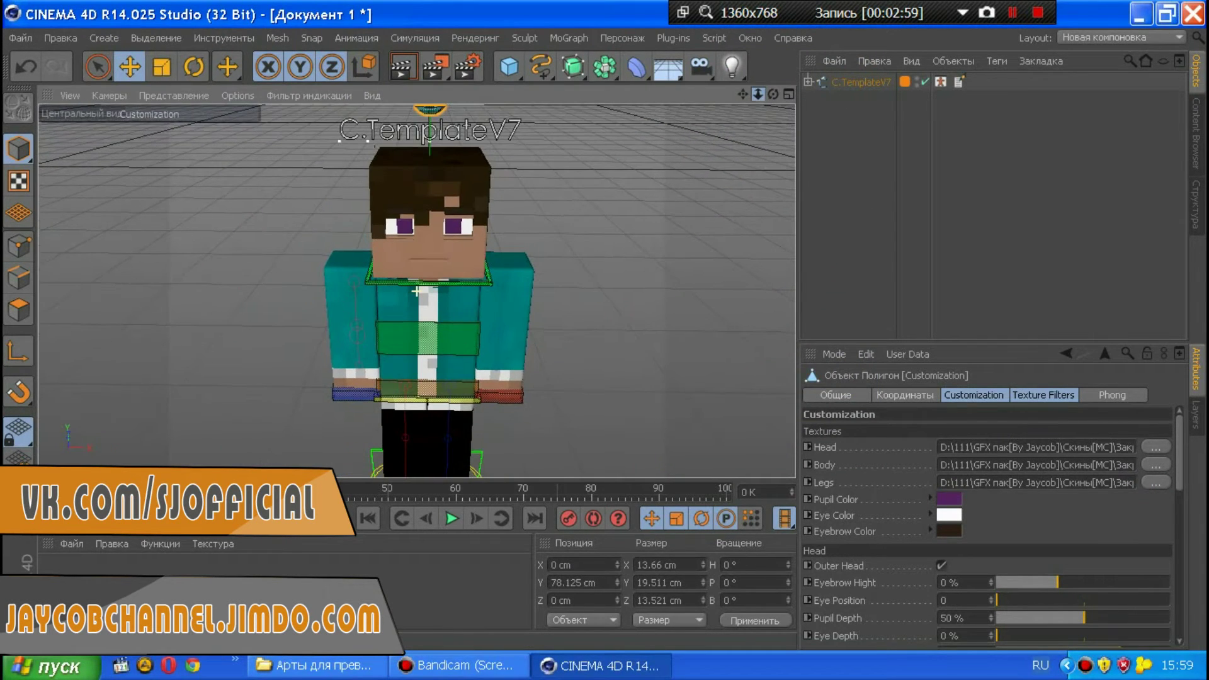
{"action": "left_click", "coordinate": [947, 500]}
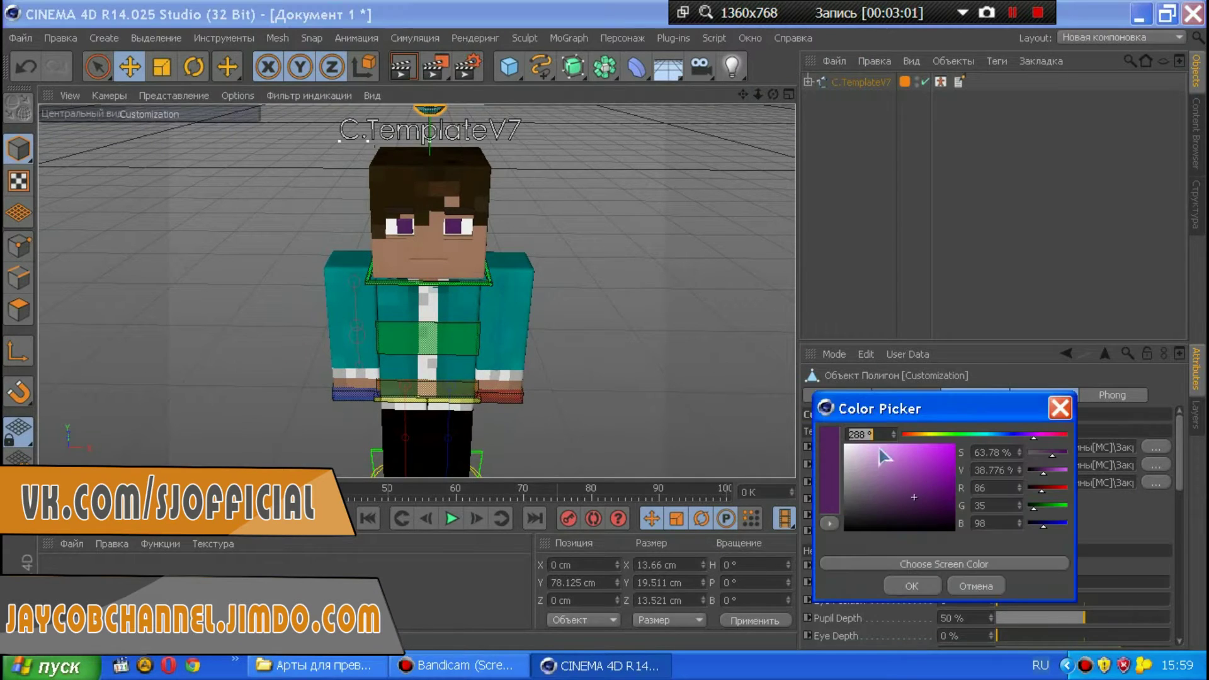
{"action": "left_click", "coordinate": [959, 435]}
{"action": "left_click_drag", "start_coordinate": [949, 463], "coordinate": [946, 508]}
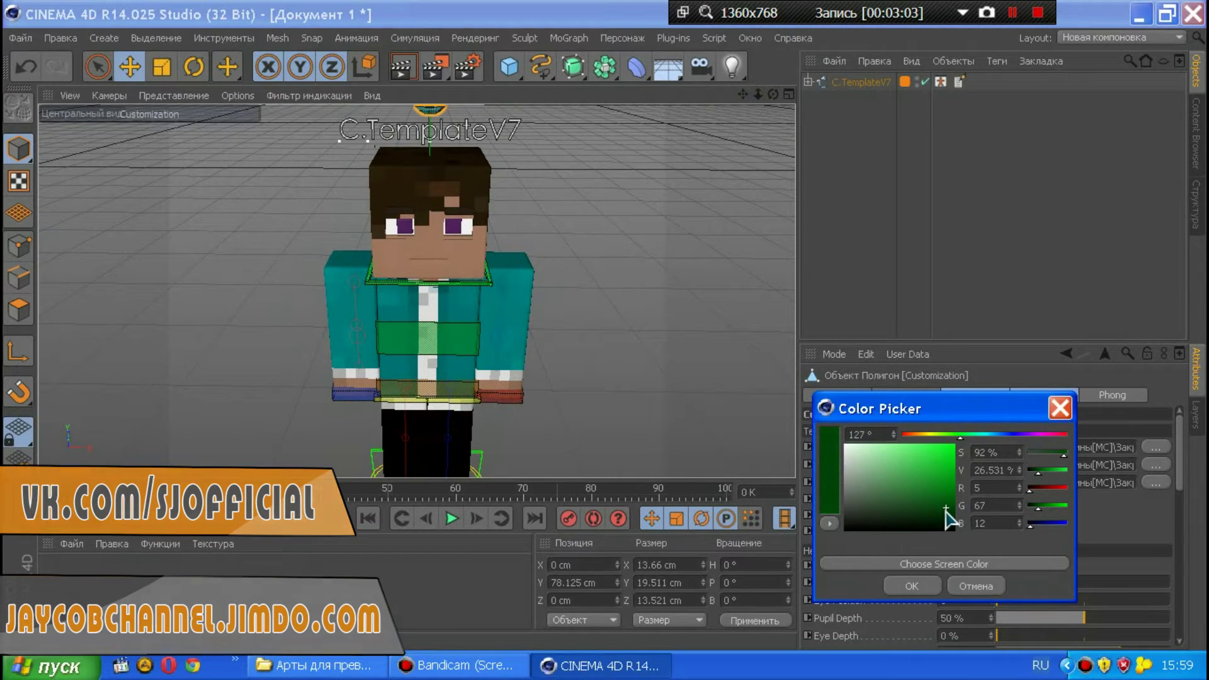
{"action": "left_click", "coordinate": [912, 586]}
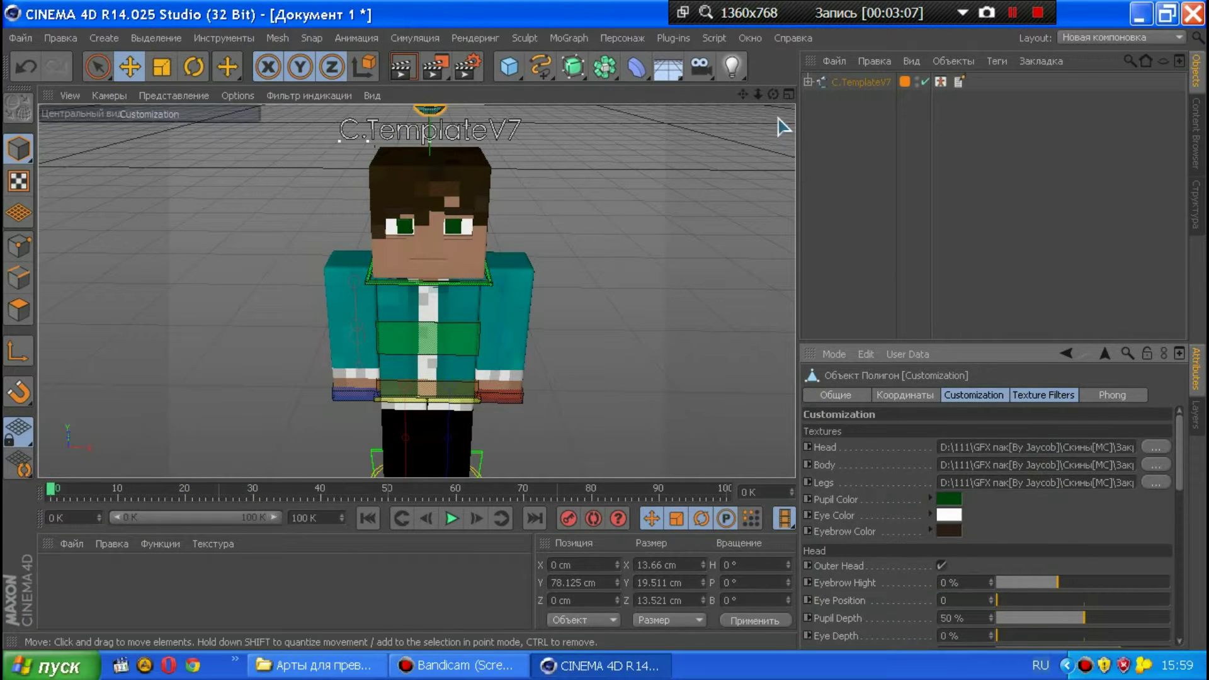
- Zoom the viewport in and out to check the green pupils
{"action": "left_click_drag", "start_coordinate": [758, 94], "coordinate": [415, 291]}
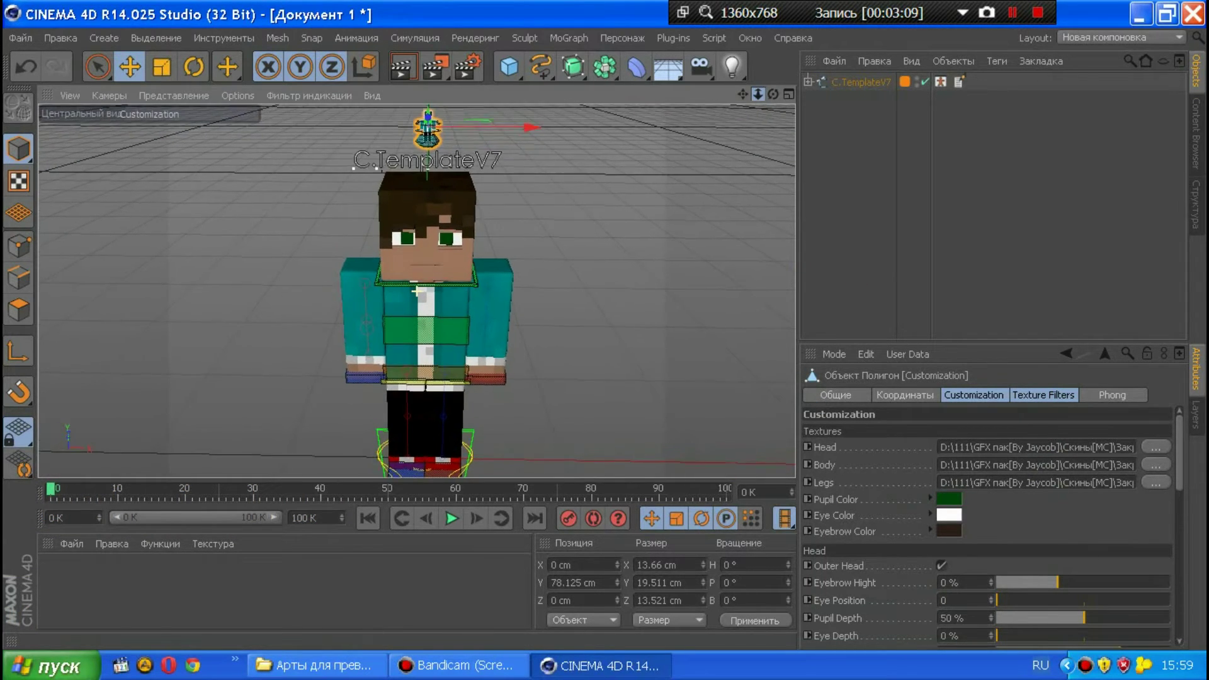
{"action": "mouse_move", "coordinate": [743, 94]}
{"action": "left_mouse_down"}
{"action": "mouse_move", "coordinate": [416, 291]}
{"action": "mouse_move", "coordinate": [401, 281]}
{"action": "left_mouse_up"}
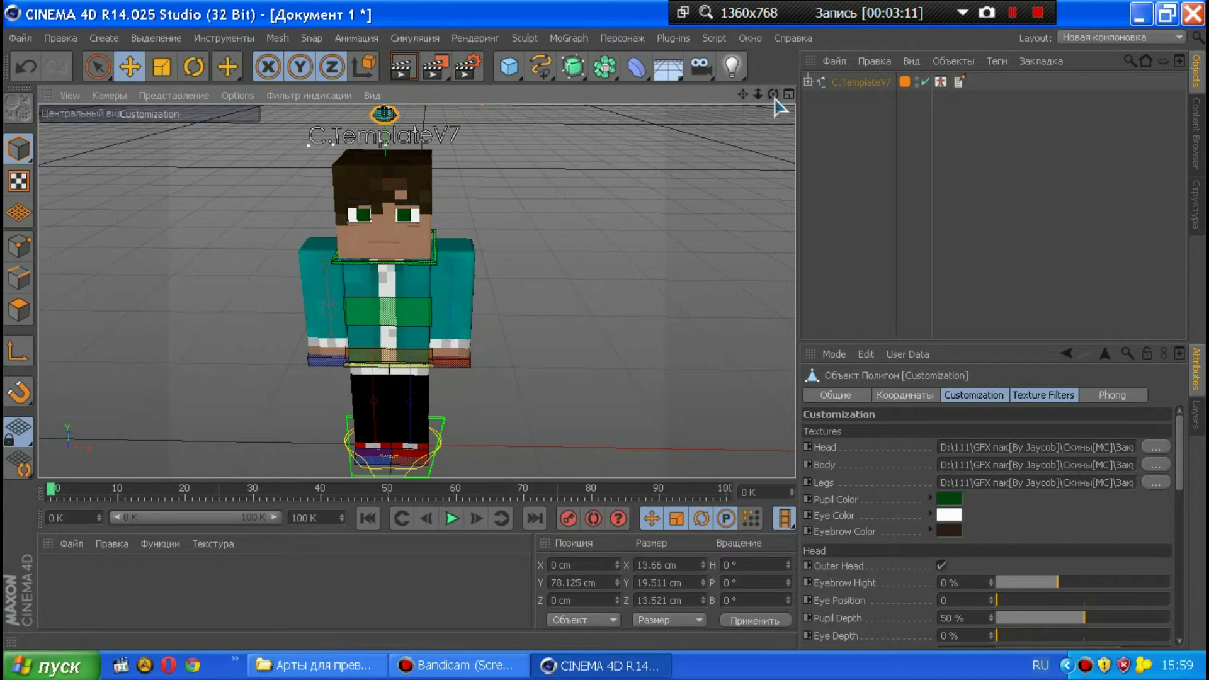
{"action": "left_click_drag", "start_coordinate": [758, 94], "coordinate": [416, 291]}
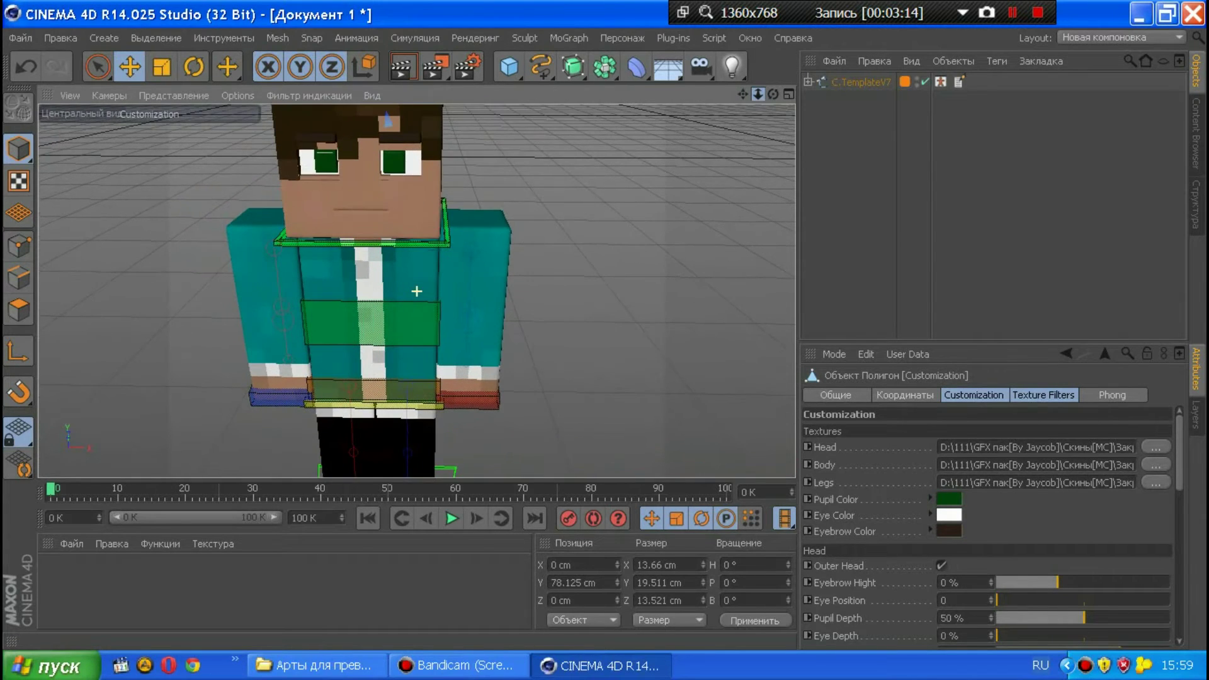
{"action": "left_click_drag", "start_coordinate": [743, 94], "coordinate": [752, 100]}
- Switch the C.TemplateV7 rig to the Low Polly Body
{"action": "left_click", "coordinate": [860, 82]}
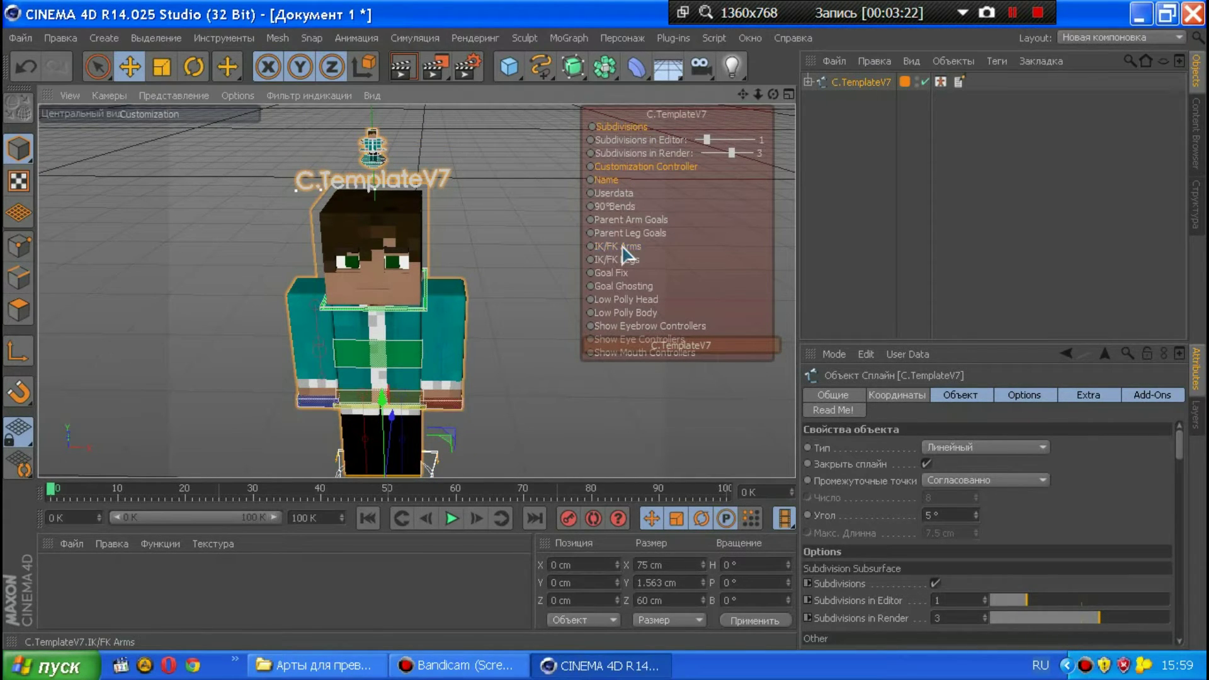
{"action": "left_click", "coordinate": [636, 314]}
{"action": "left_click", "coordinate": [162, 126]}
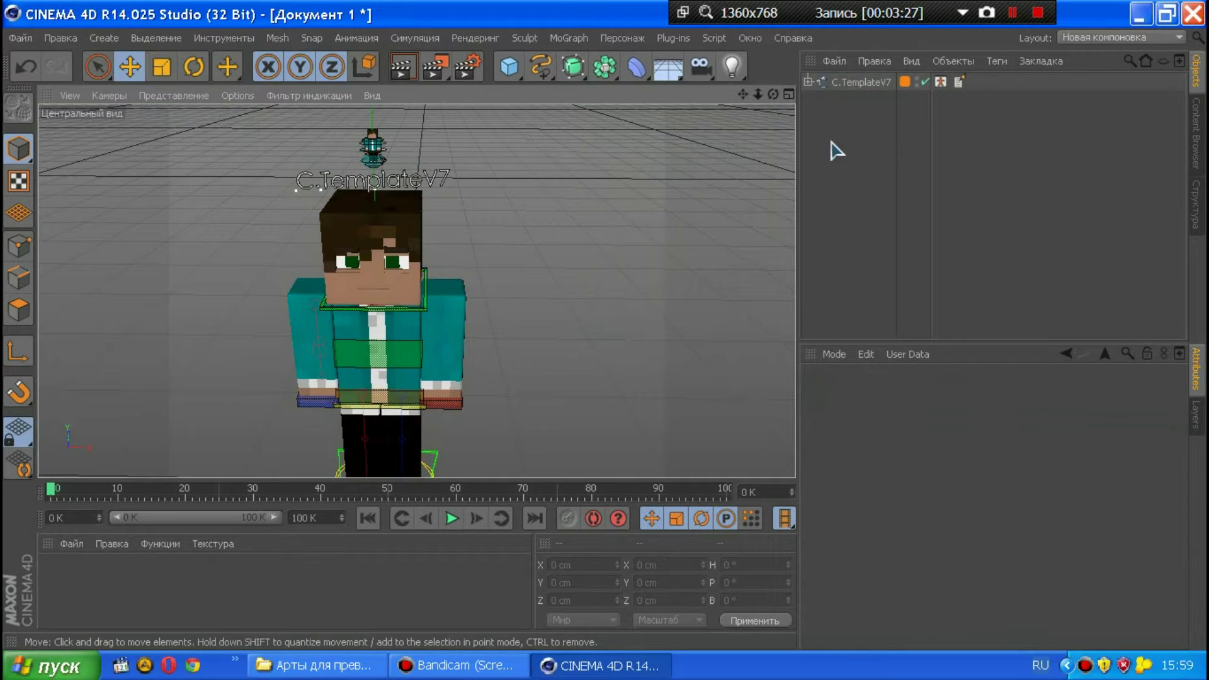
{"action": "left_click", "coordinate": [872, 83]}
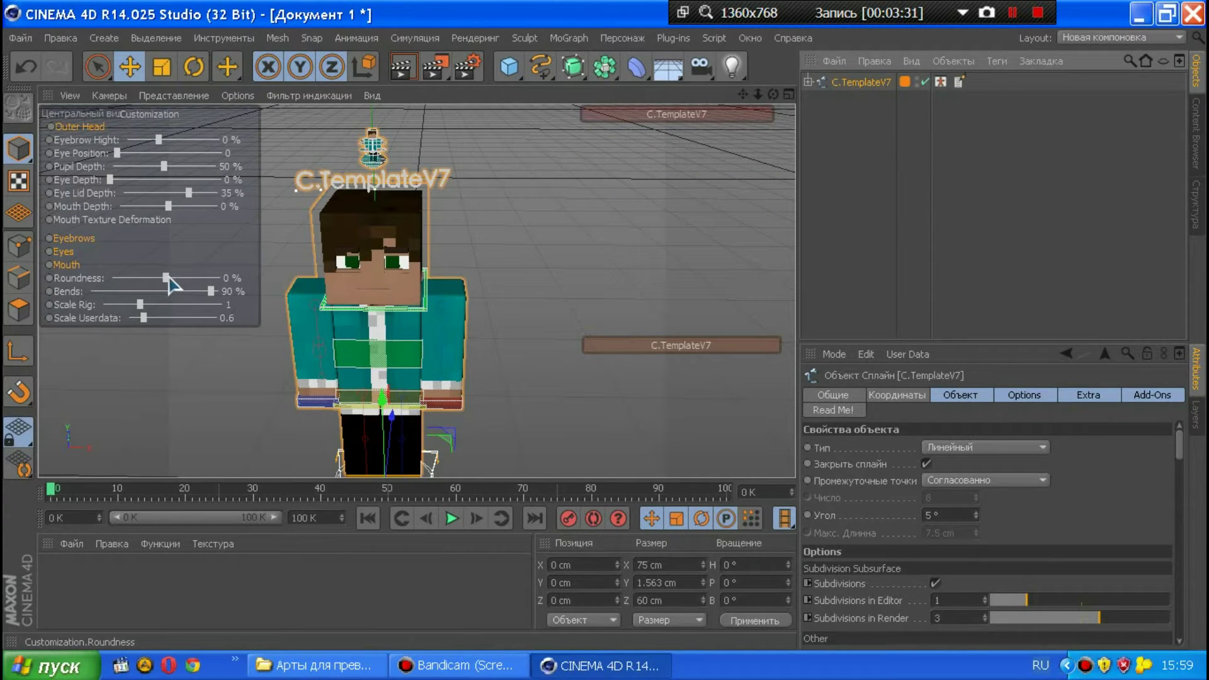
- Raise head Roundness, set Eye Depth to 50%, and enable the Userdata face board
{"action": "mouse_move", "coordinate": [168, 276]}
{"action": "left_mouse_down"}
{"action": "mouse_move", "coordinate": [211, 276]}
{"action": "mouse_move", "coordinate": [172, 276]}
{"action": "left_mouse_up"}
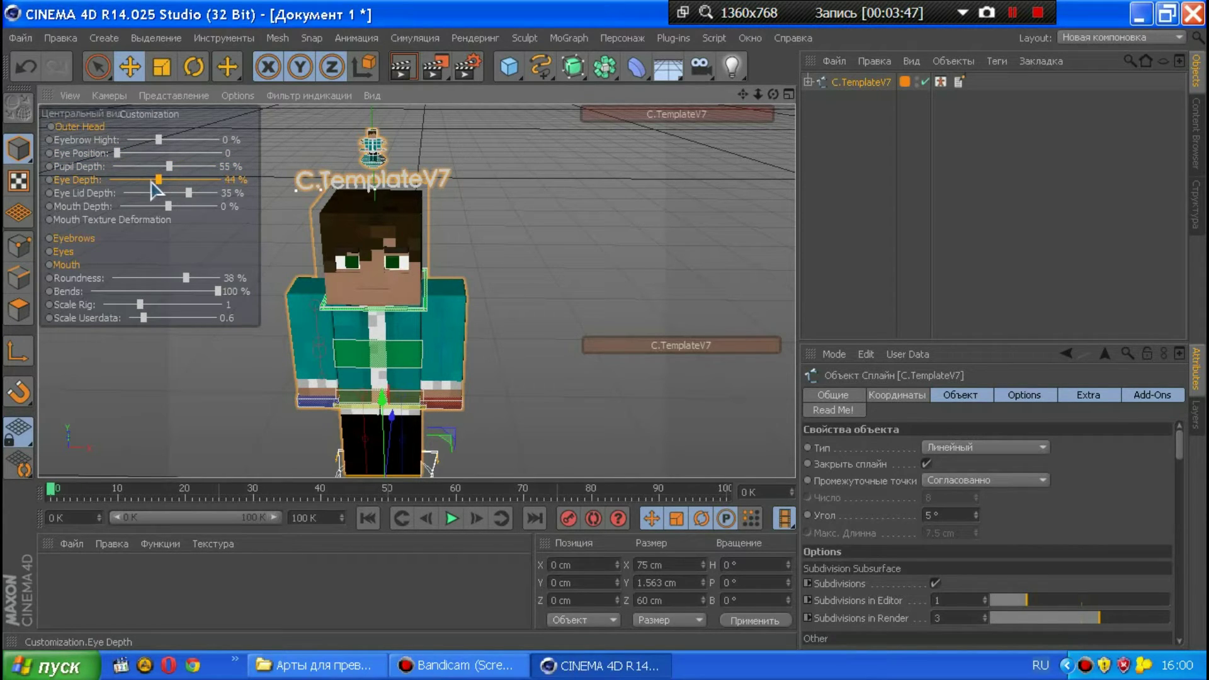
{"action": "mouse_move", "coordinate": [187, 187]}
{"action": "left_mouse_down"}
{"action": "mouse_move", "coordinate": [202, 183]}
{"action": "mouse_move", "coordinate": [165, 178]}
{"action": "left_mouse_up"}
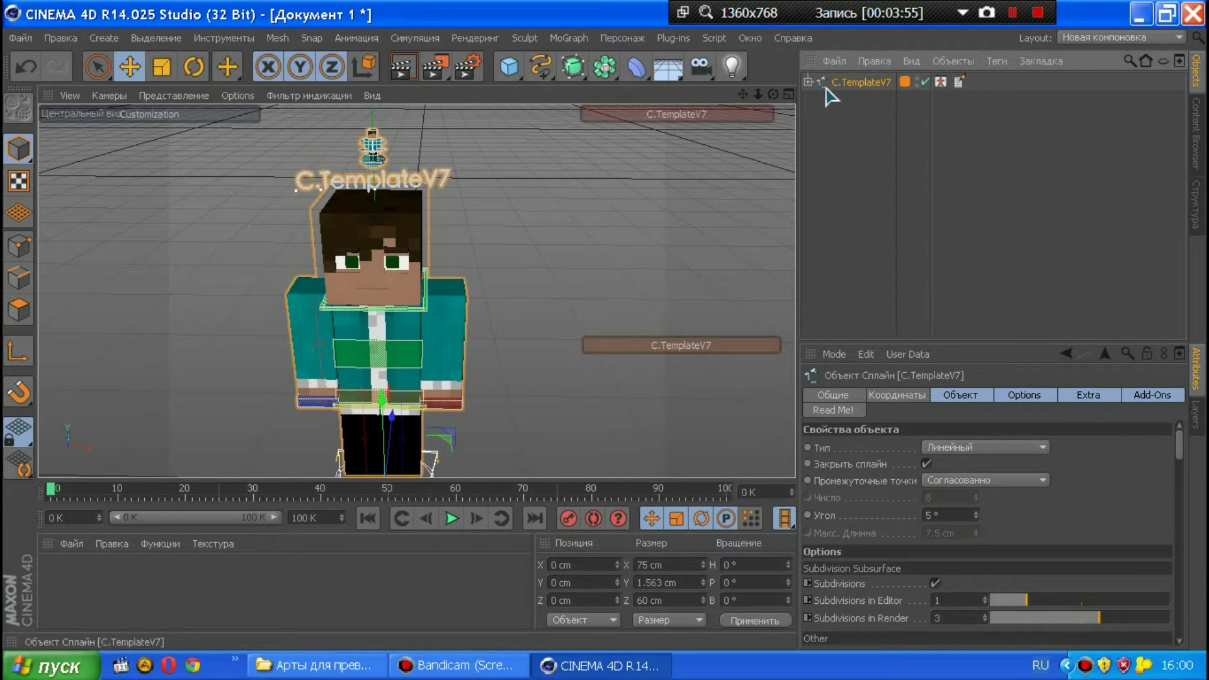
{"action": "mouse_move", "coordinate": [681, 345]}
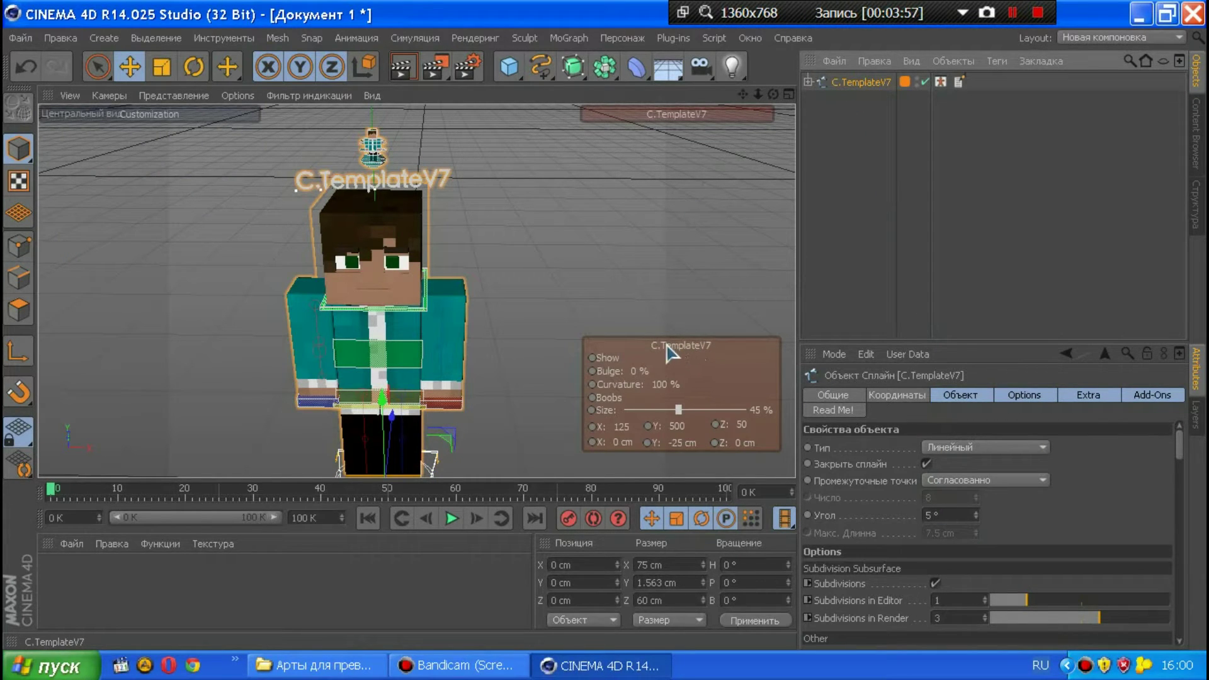
{"action": "left_click", "coordinate": [608, 359]}
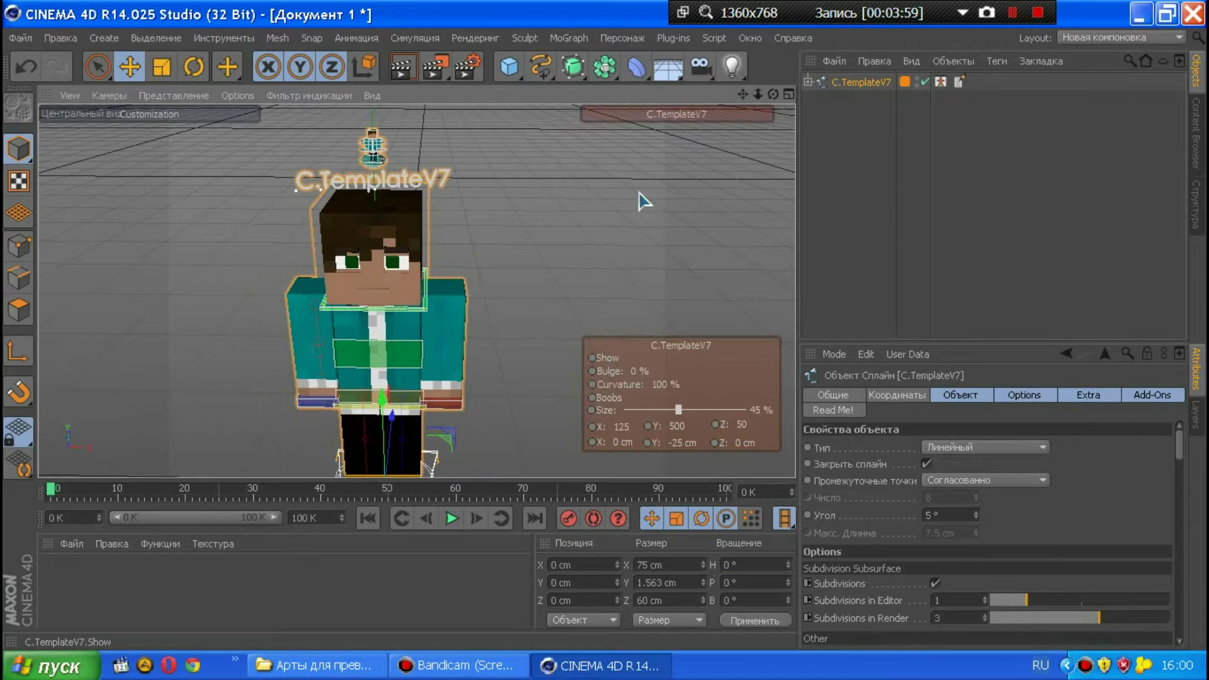
{"action": "mouse_move", "coordinate": [676, 114]}
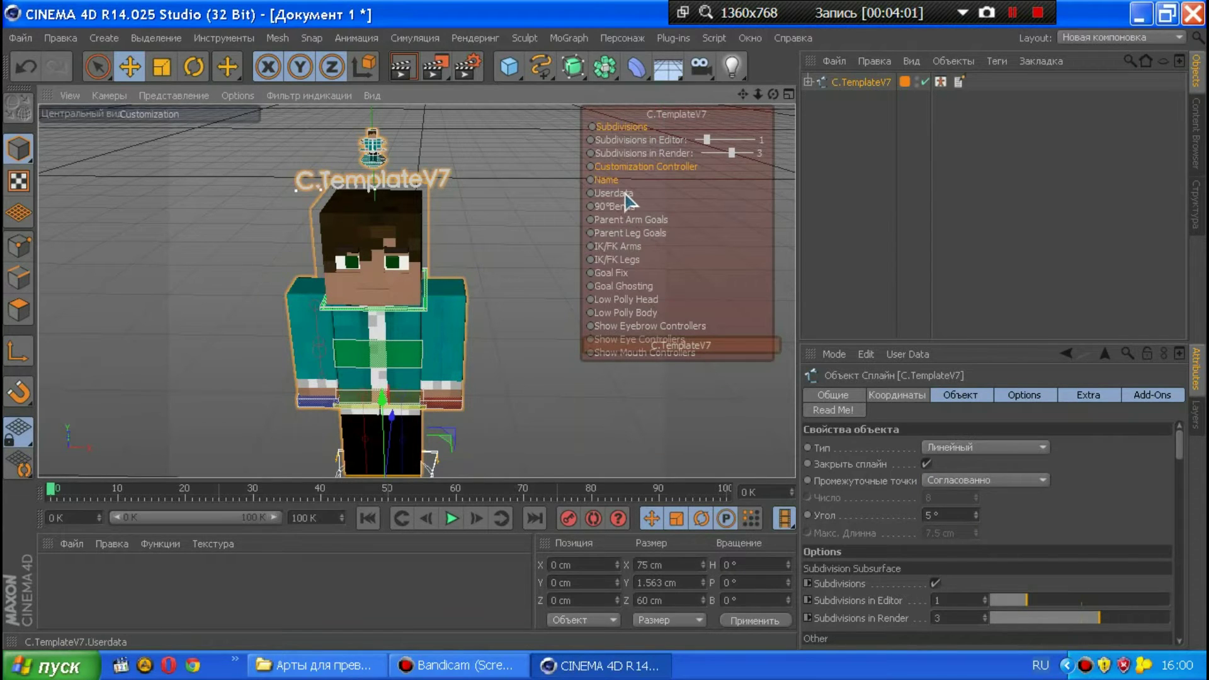
{"action": "left_click", "coordinate": [627, 196]}
- Move the U.EyebrowRight1, U.EyebrowLeft2, U.EyebrowRight2 and U.EyebrowRight3 controllers on the board
{"action": "left_click", "coordinate": [854, 212]}
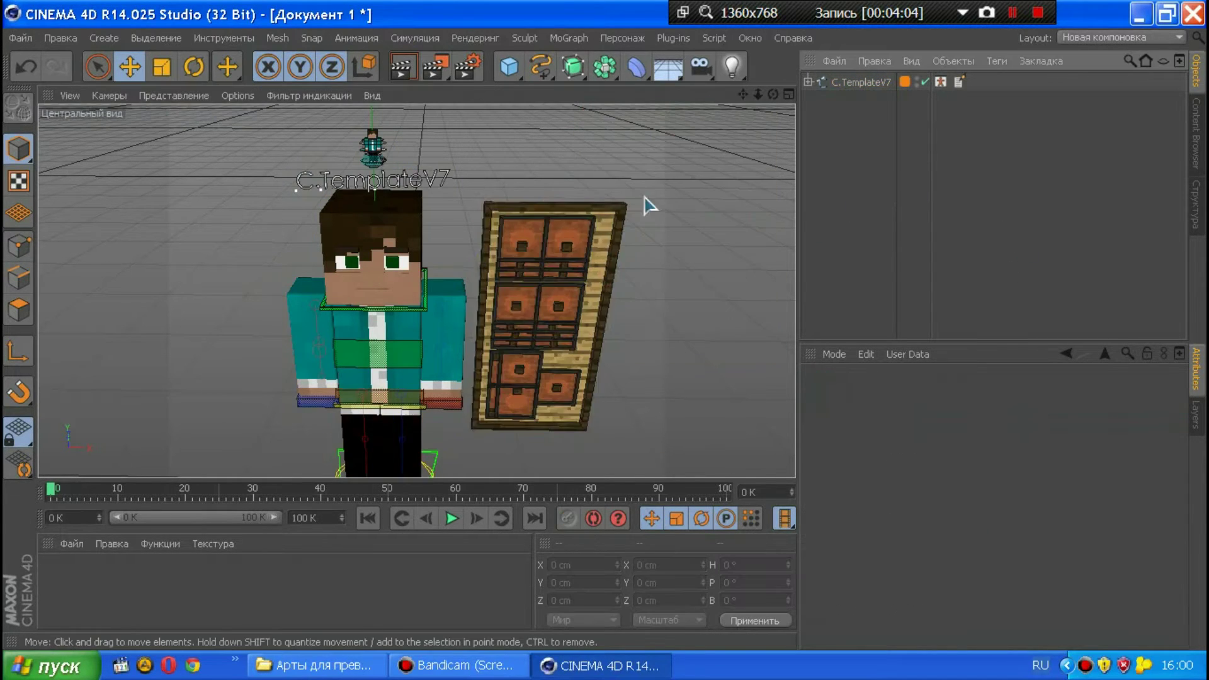
{"action": "left_click_drag", "start_coordinate": [758, 94], "coordinate": [416, 291]}
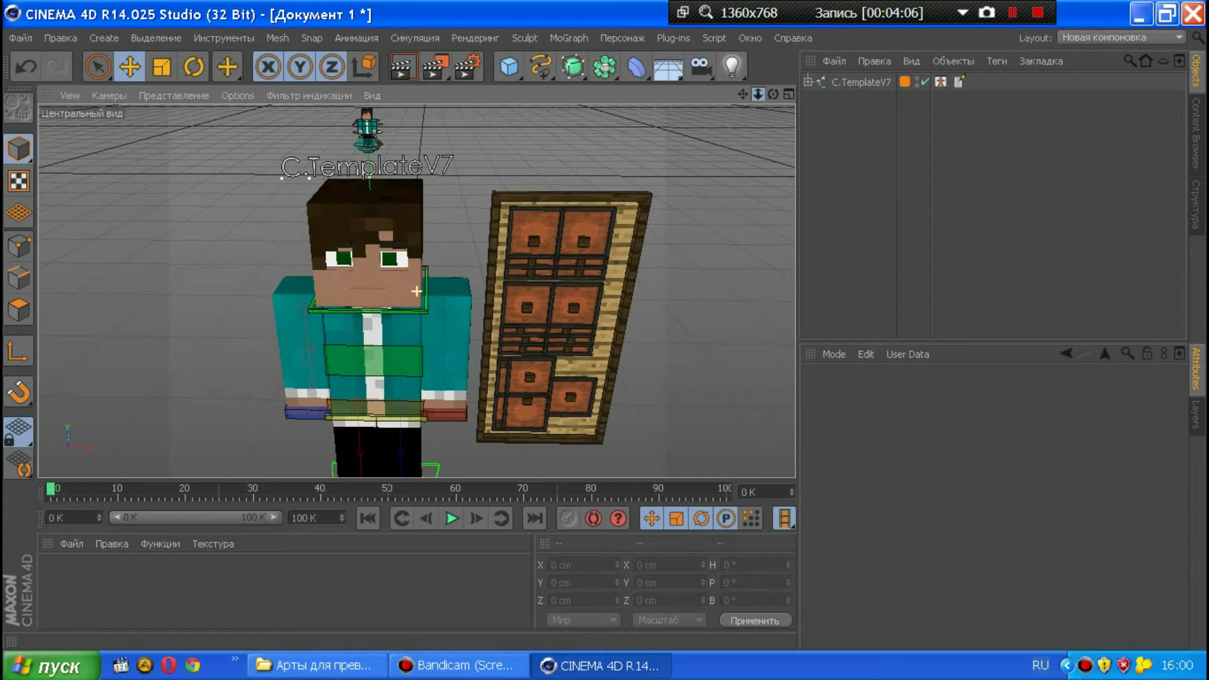
{"action": "left_click_drag", "start_coordinate": [758, 96], "coordinate": [416, 290]}
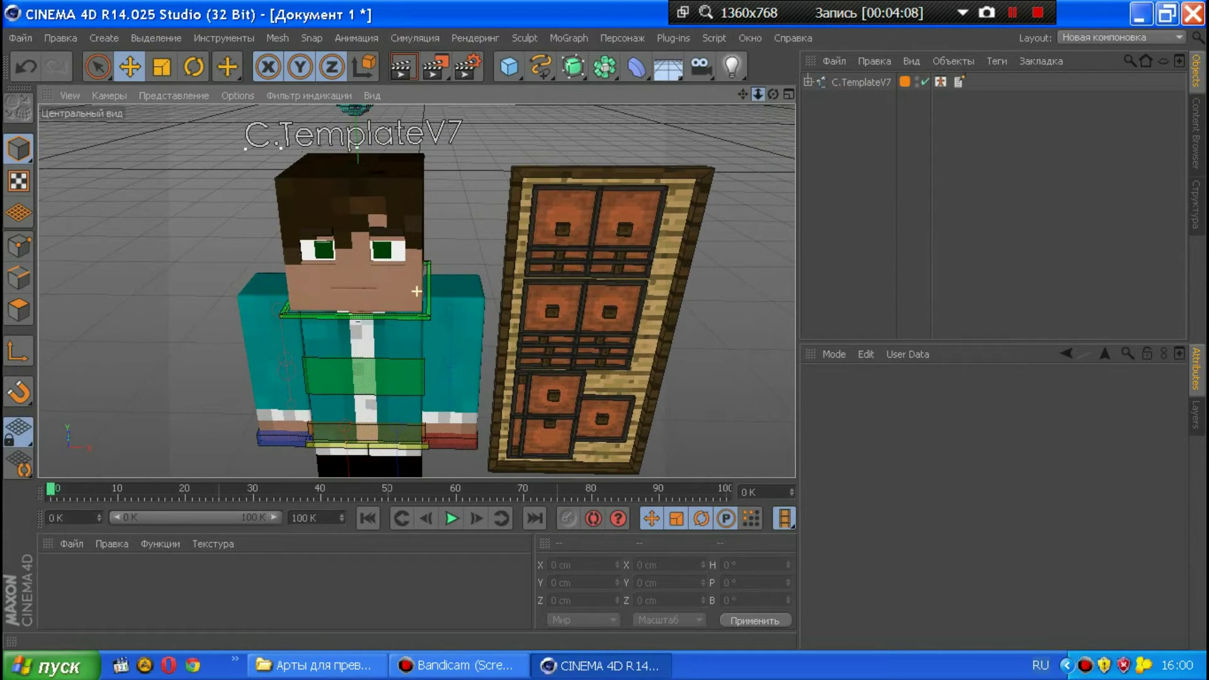
{"action": "left_click", "coordinate": [570, 236]}
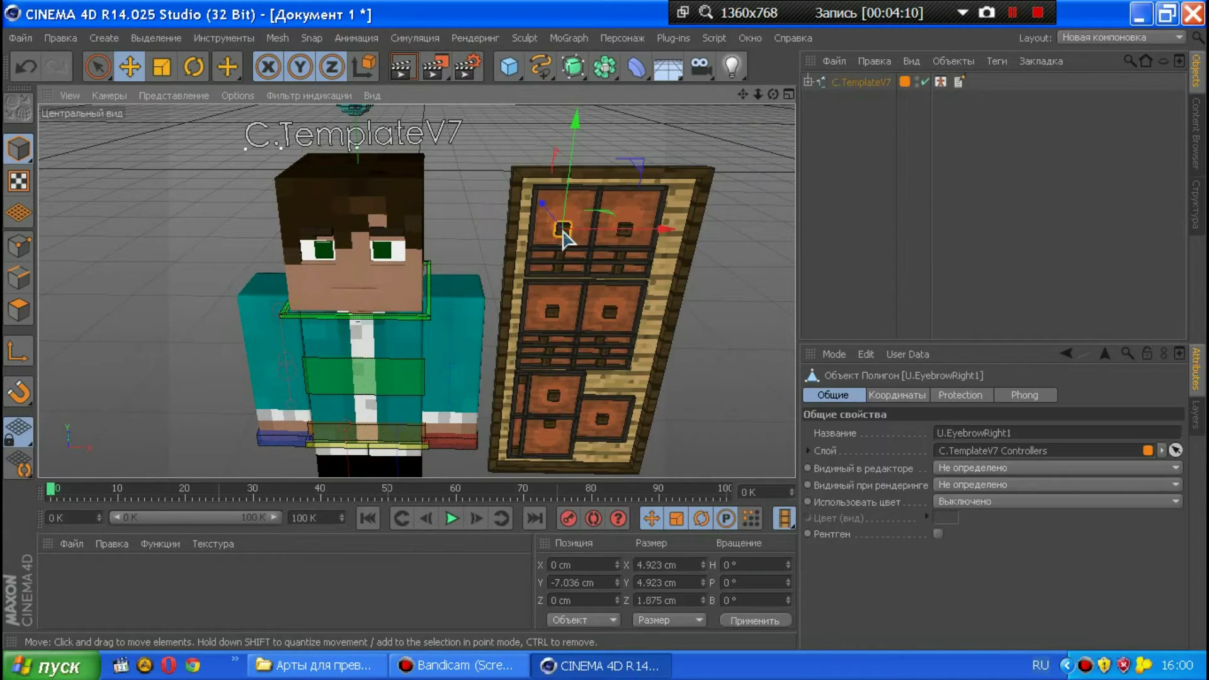
{"action": "left_click_drag", "start_coordinate": [572, 189], "coordinate": [583, 210]}
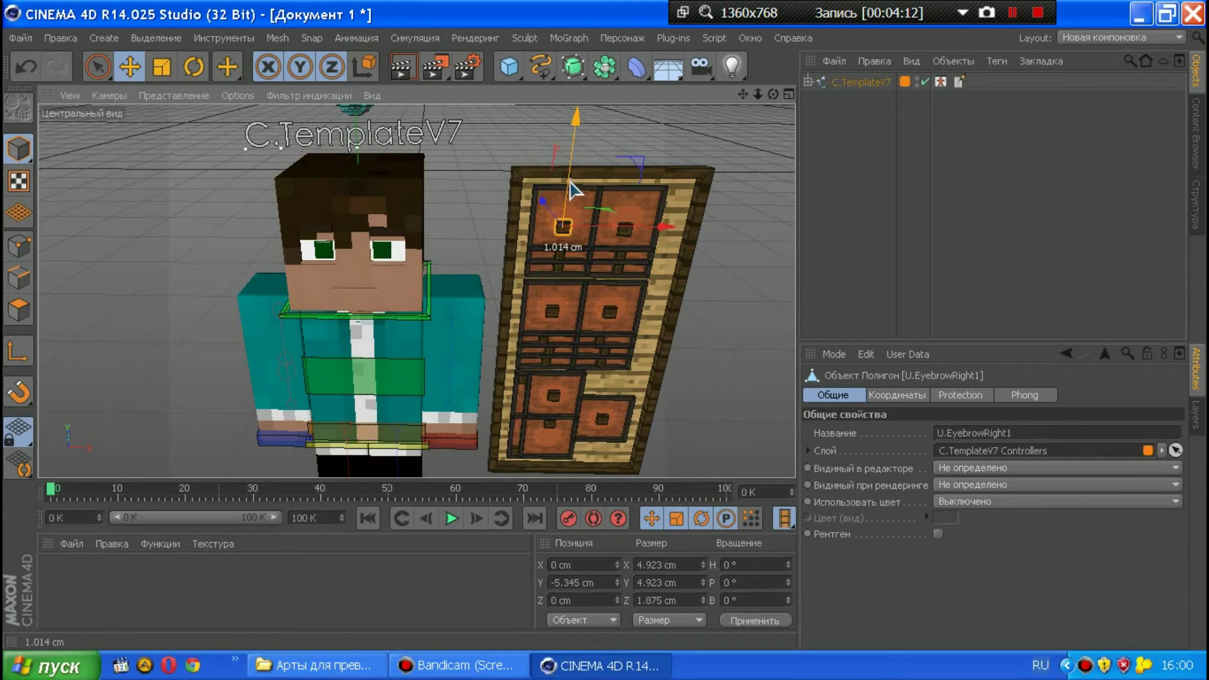
{"action": "left_click", "coordinate": [626, 231]}
{"action": "left_click_drag", "start_coordinate": [637, 178], "coordinate": [638, 182]}
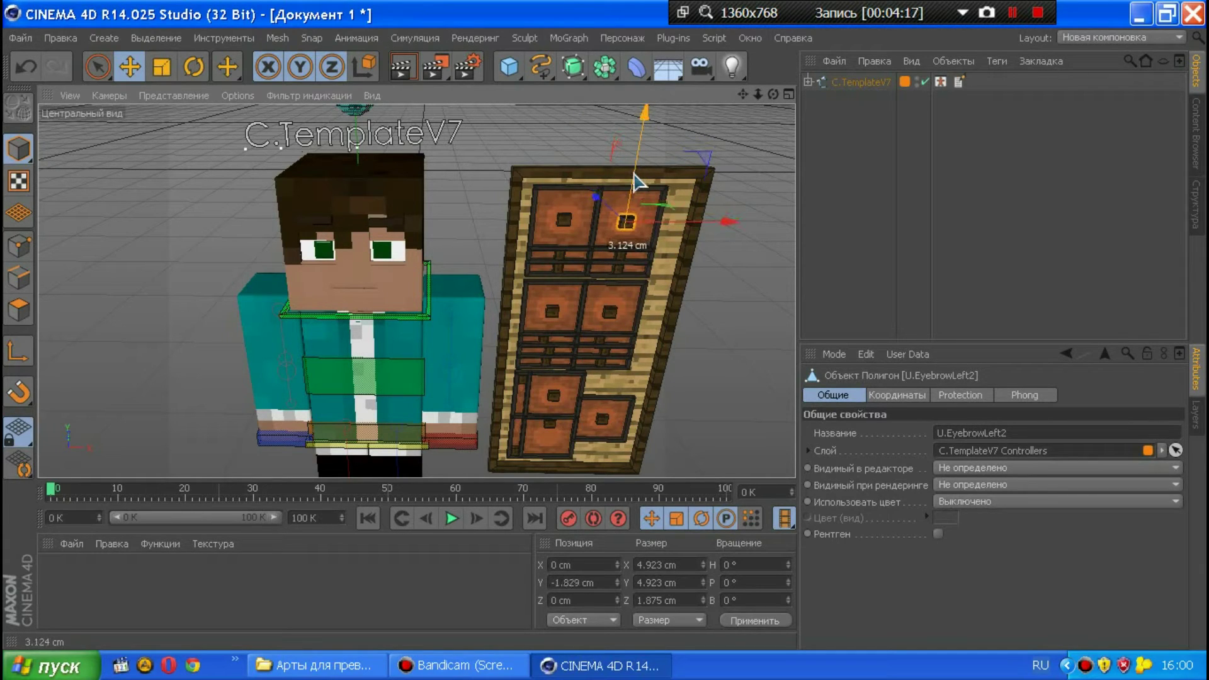
{"action": "left_click", "coordinate": [567, 222]}
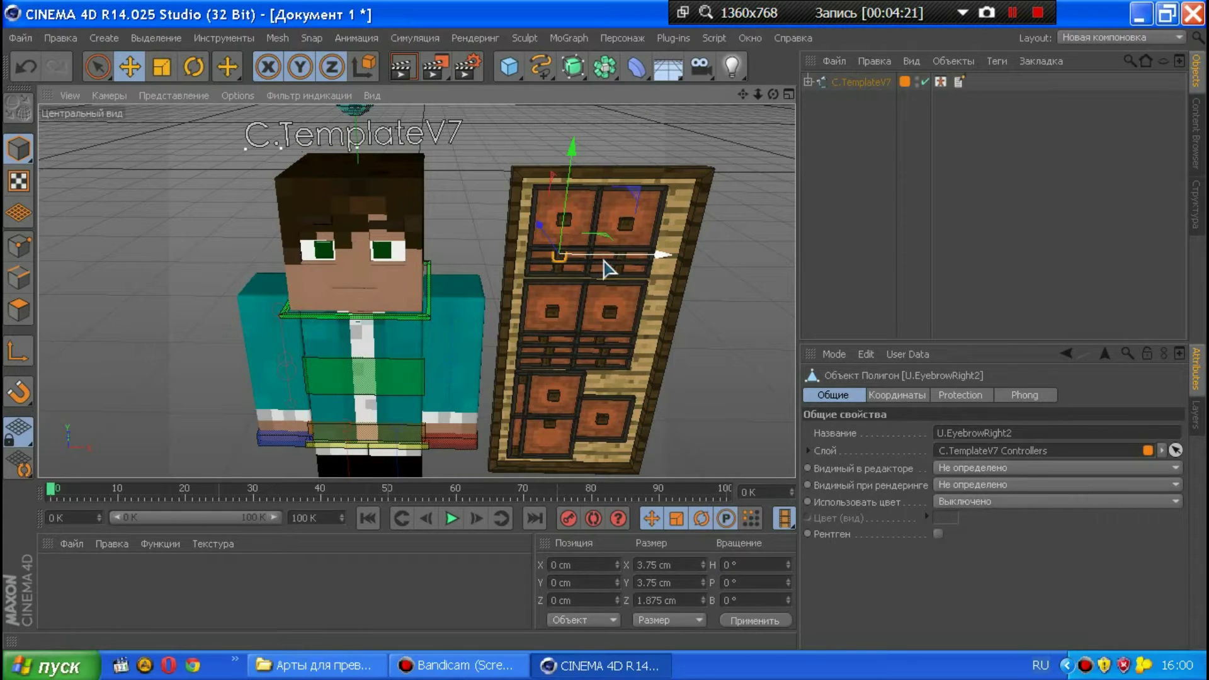
{"action": "left_click_drag", "start_coordinate": [607, 269], "coordinate": [607, 270]}
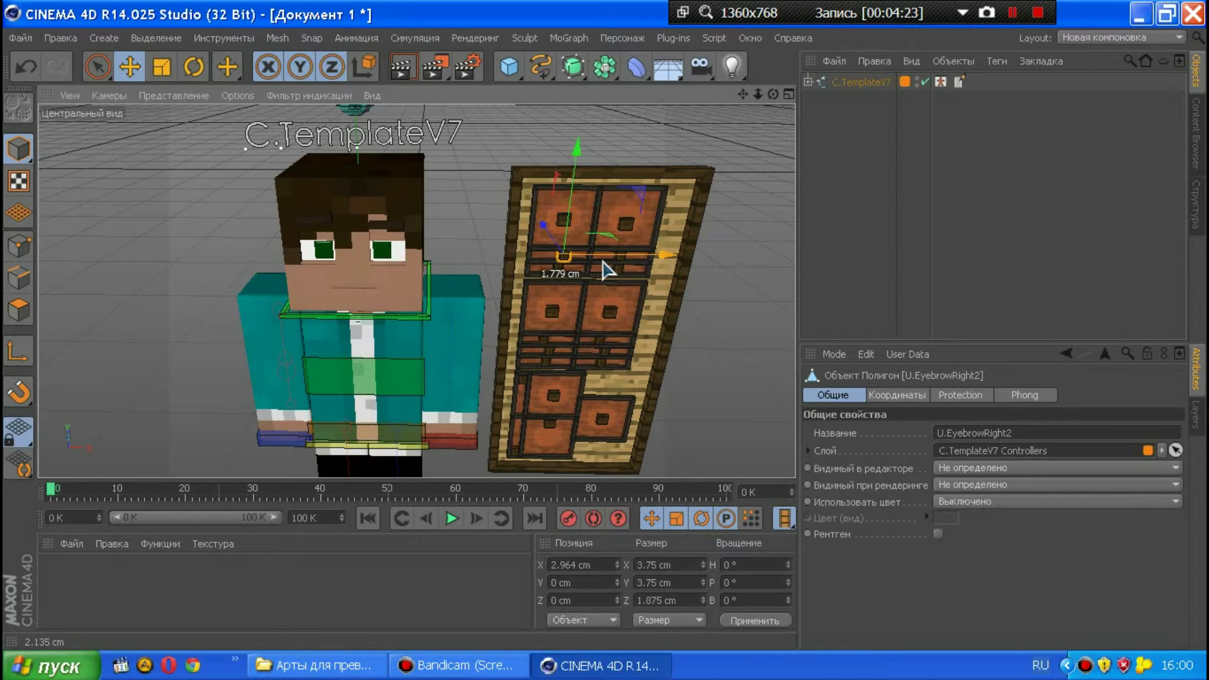
{"action": "left_click", "coordinate": [605, 270]}
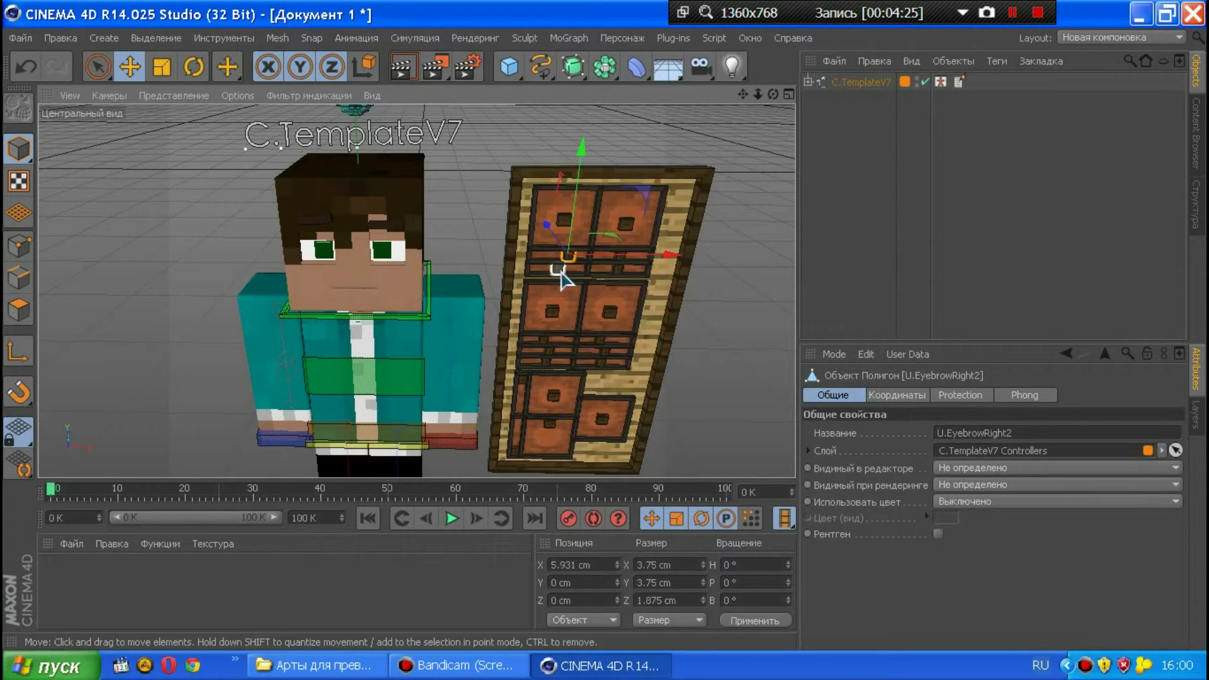
{"action": "mouse_move", "coordinate": [602, 273]}
{"action": "left_mouse_down"}
{"action": "mouse_move", "coordinate": [611, 275]}
{"action": "mouse_move", "coordinate": [591, 277]}
{"action": "left_mouse_up"}
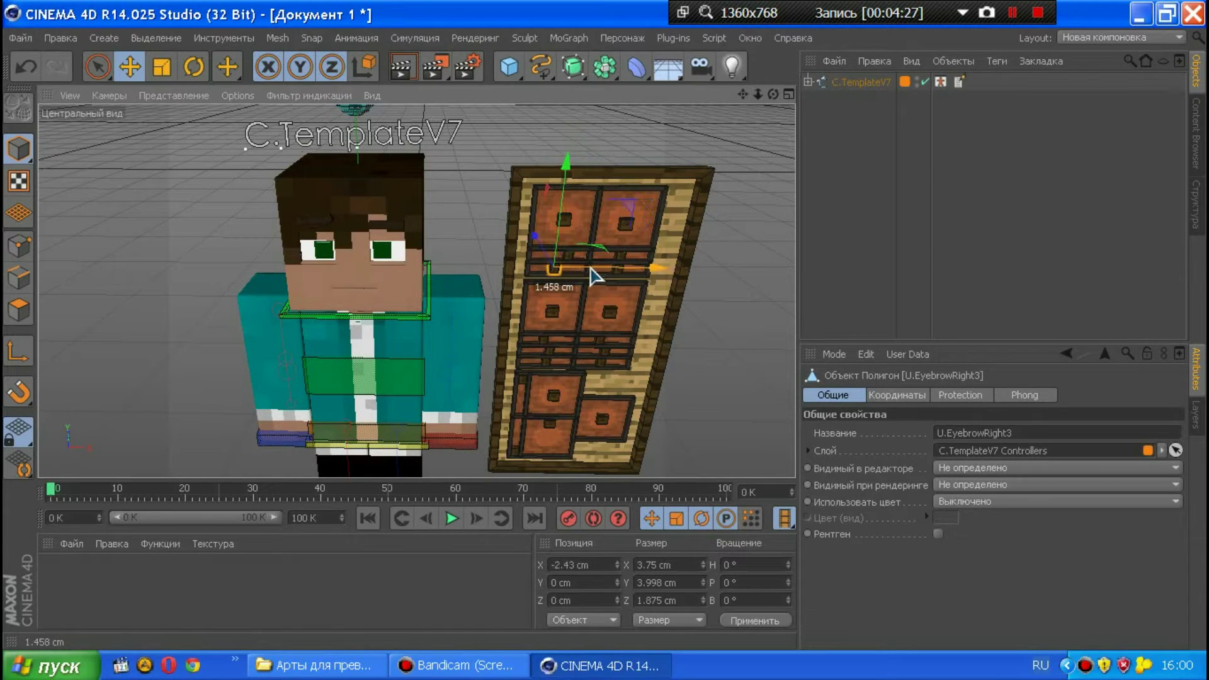
- Test-move the U.EyeRight and right eye blink controllers, undoing each move
{"action": "left_click", "coordinate": [553, 310]}
{"action": "left_click_drag", "start_coordinate": [558, 289], "coordinate": [554, 276]}
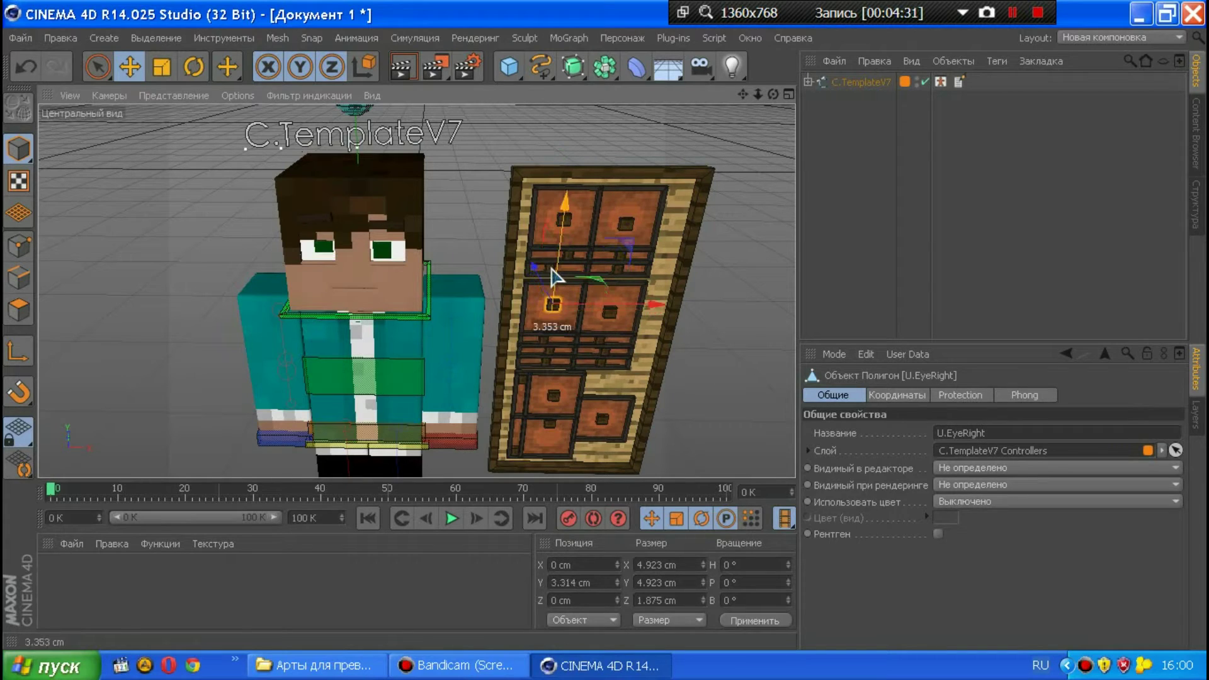
{"action": "left_click", "coordinate": [23, 70]}
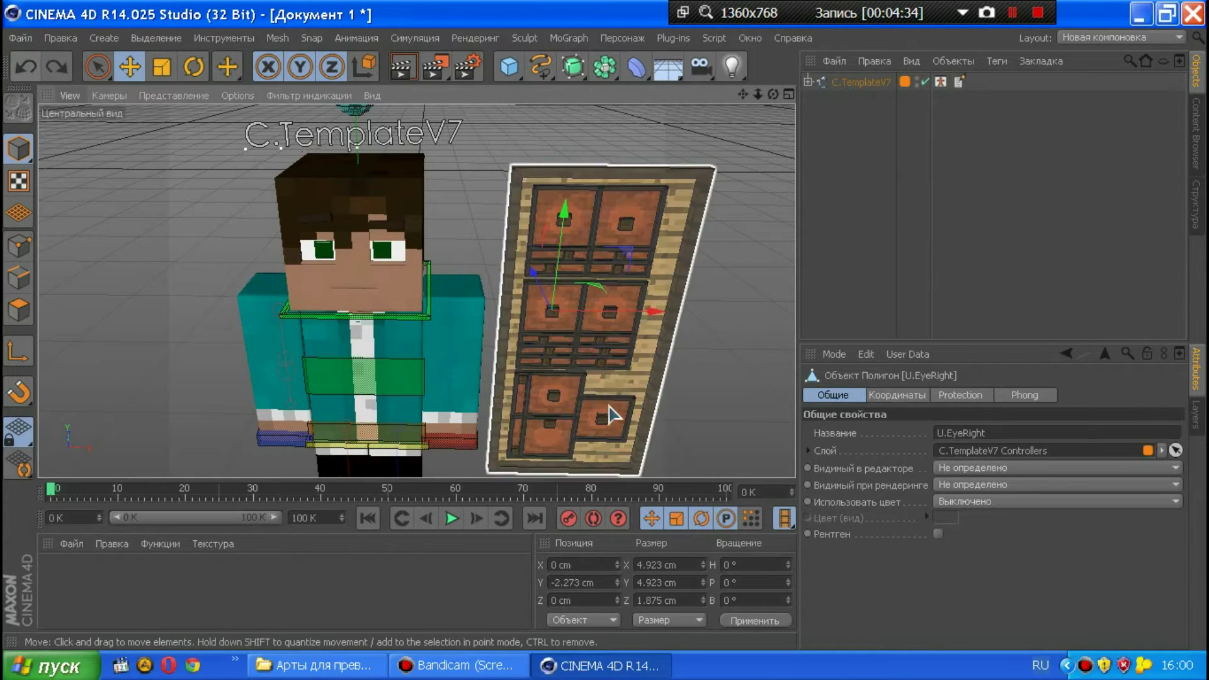
{"action": "left_click", "coordinate": [546, 353]}
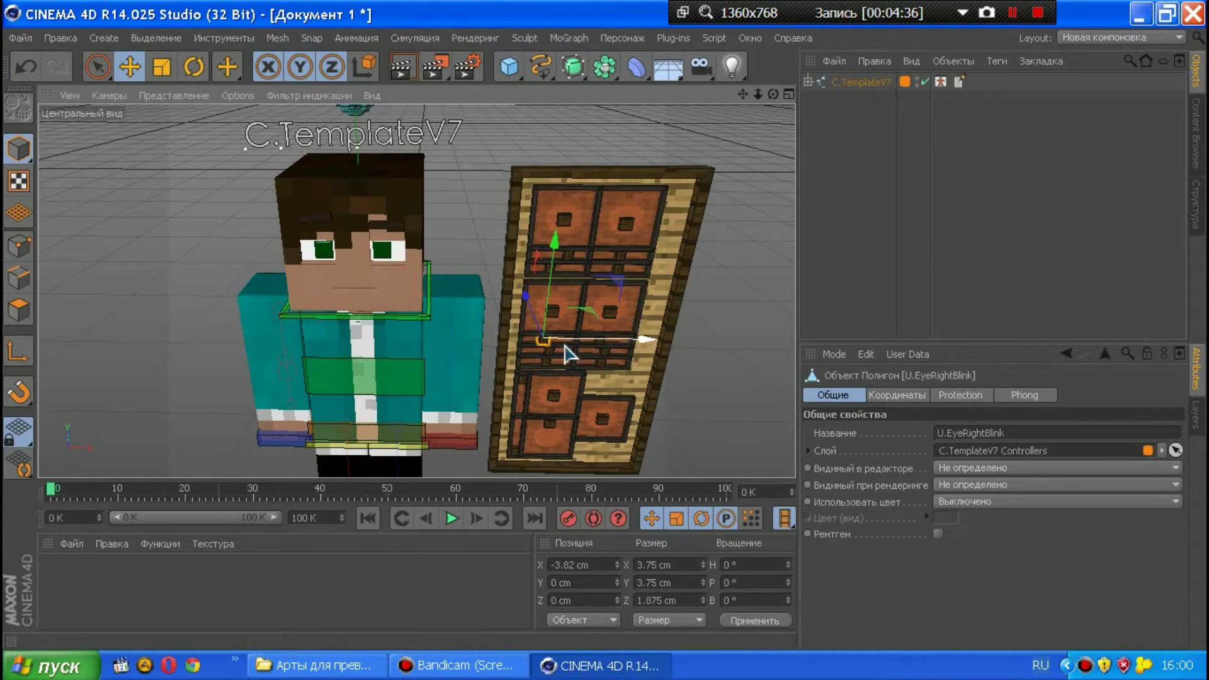
{"action": "left_click_drag", "start_coordinate": [570, 346], "coordinate": [592, 345]}
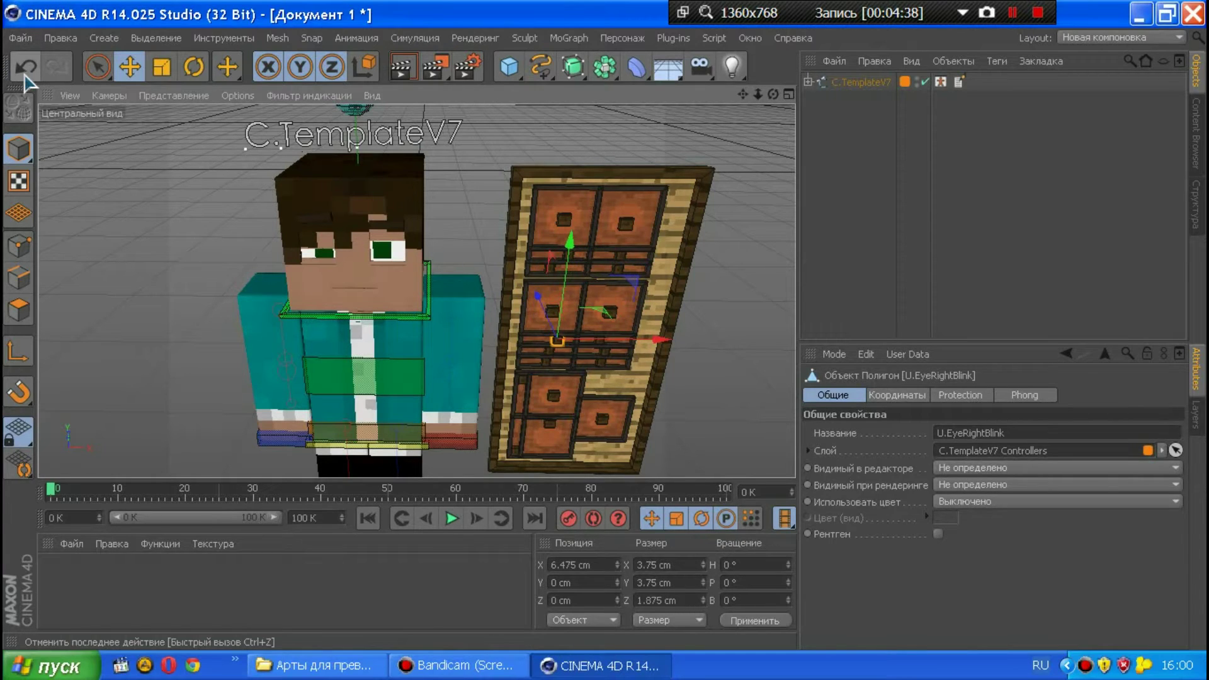
{"action": "left_click", "coordinate": [26, 66]}
- Raise U.MouthExpressions, lower U.MouthPosition, and shift the U.Mouth controller
{"action": "left_click", "coordinate": [557, 393]}
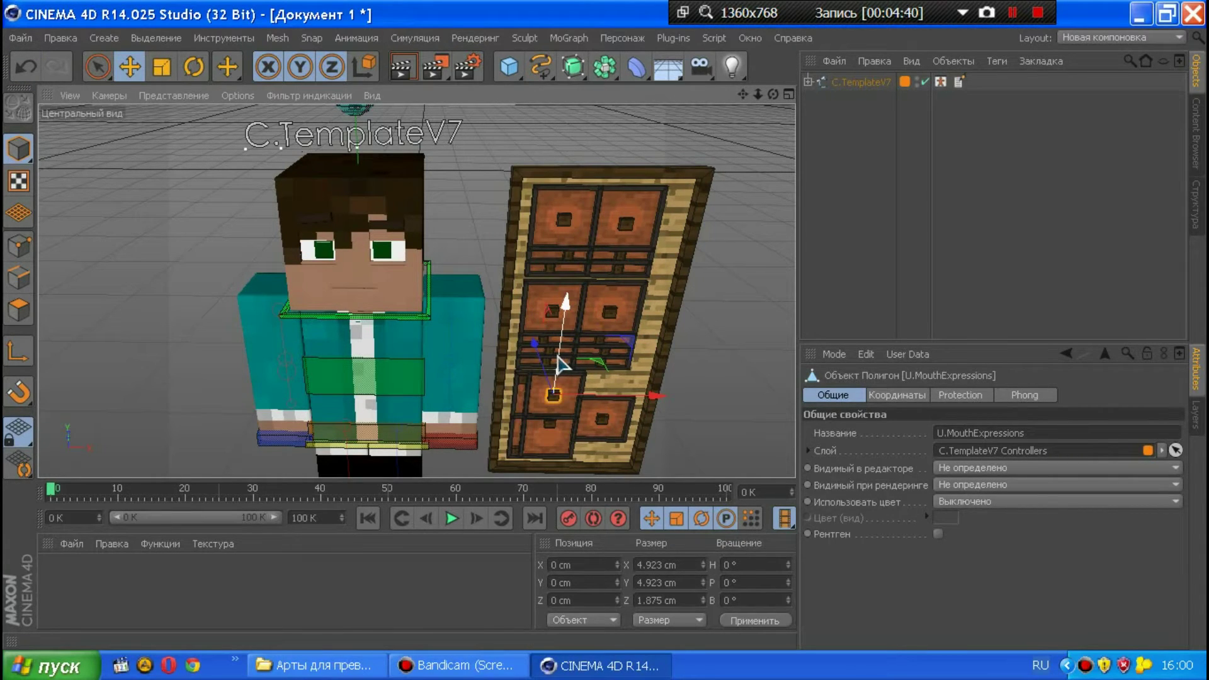
{"action": "left_click_drag", "start_coordinate": [562, 364], "coordinate": [563, 353]}
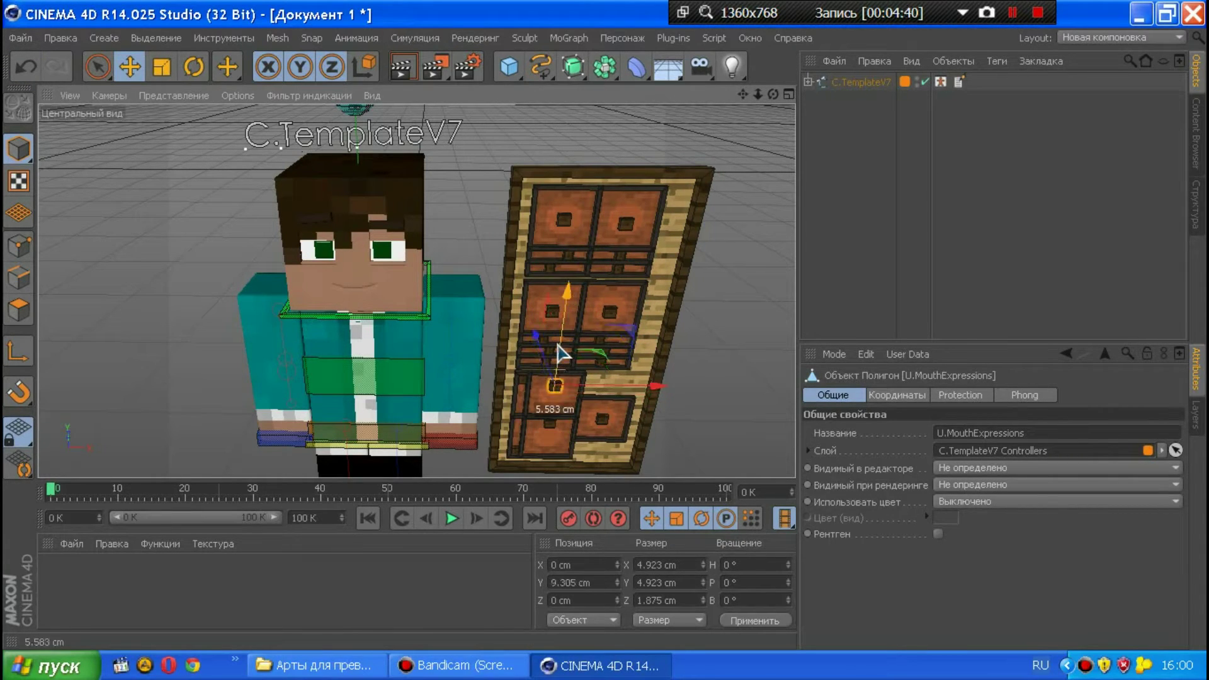
{"action": "left_click", "coordinate": [605, 432]}
{"action": "left_click_drag", "start_coordinate": [606, 397], "coordinate": [603, 420]}
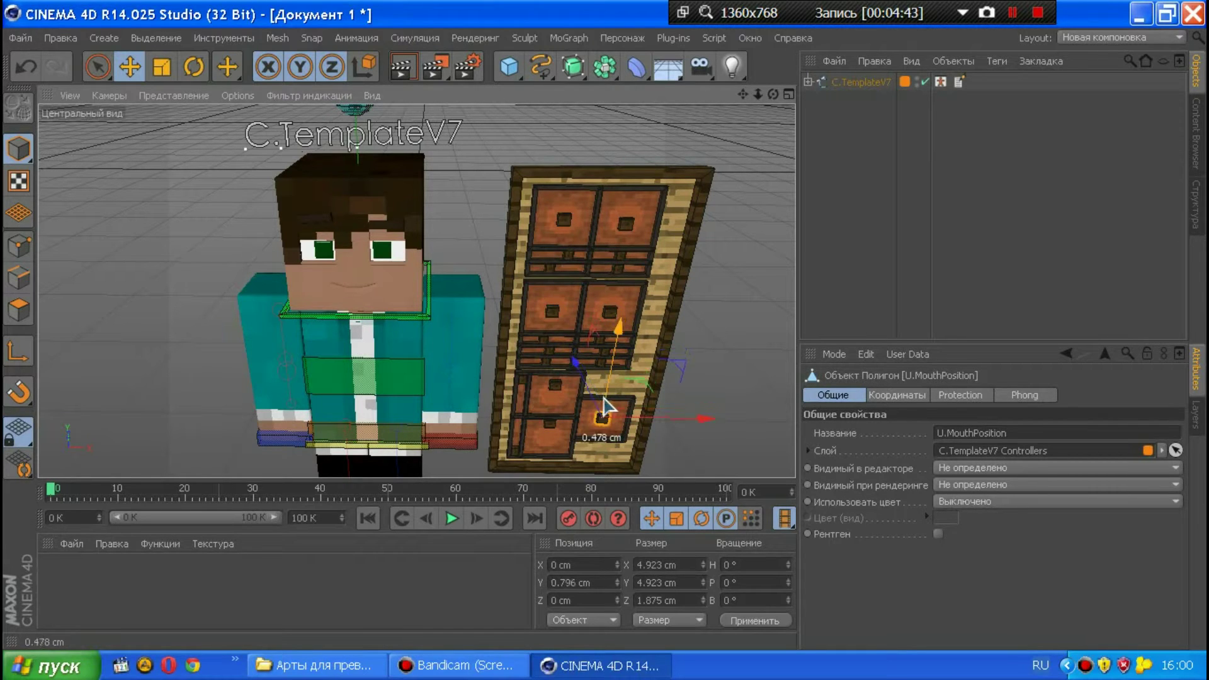
{"action": "left_click", "coordinate": [554, 427]}
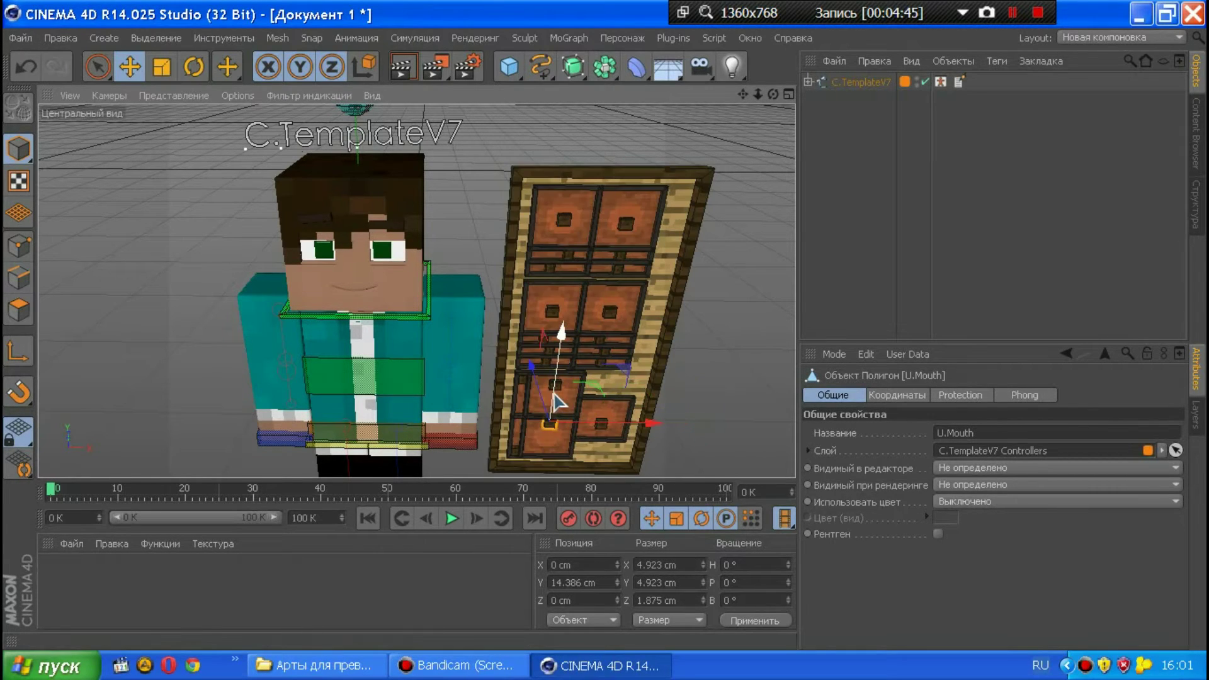
{"action": "left_click_drag", "start_coordinate": [553, 410], "coordinate": [525, 430]}
- Lower U.TeethTop and U.MouthExpressions to form the smile, then orbit closer
{"action": "left_click", "coordinate": [520, 451]}
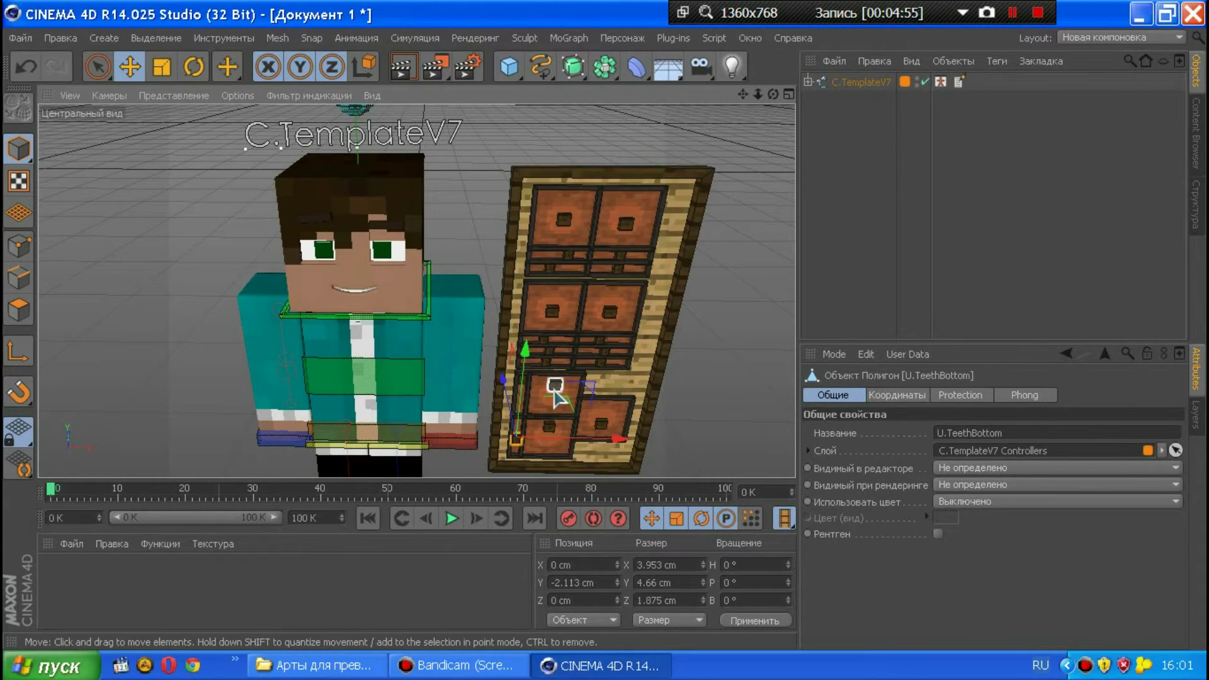
{"action": "left_click", "coordinate": [529, 381]}
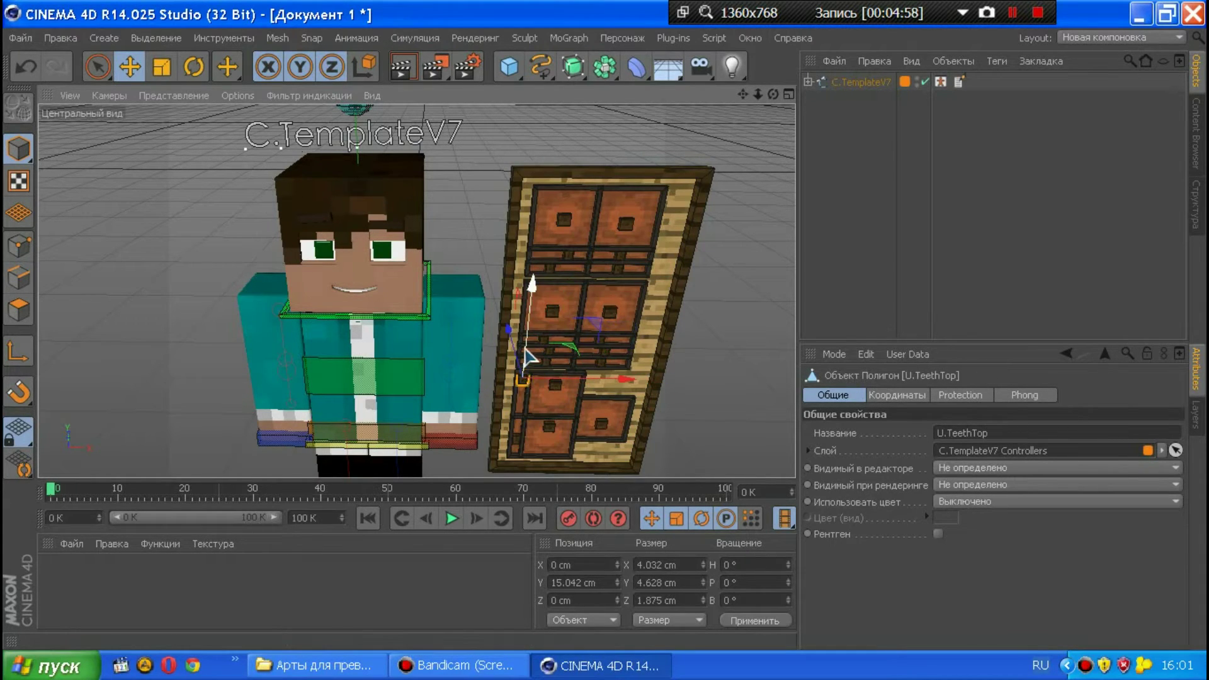
{"action": "mouse_move", "coordinate": [528, 349]}
{"action": "left_mouse_down"}
{"action": "mouse_move", "coordinate": [526, 387]}
{"action": "mouse_move", "coordinate": [529, 367]}
{"action": "left_mouse_up"}
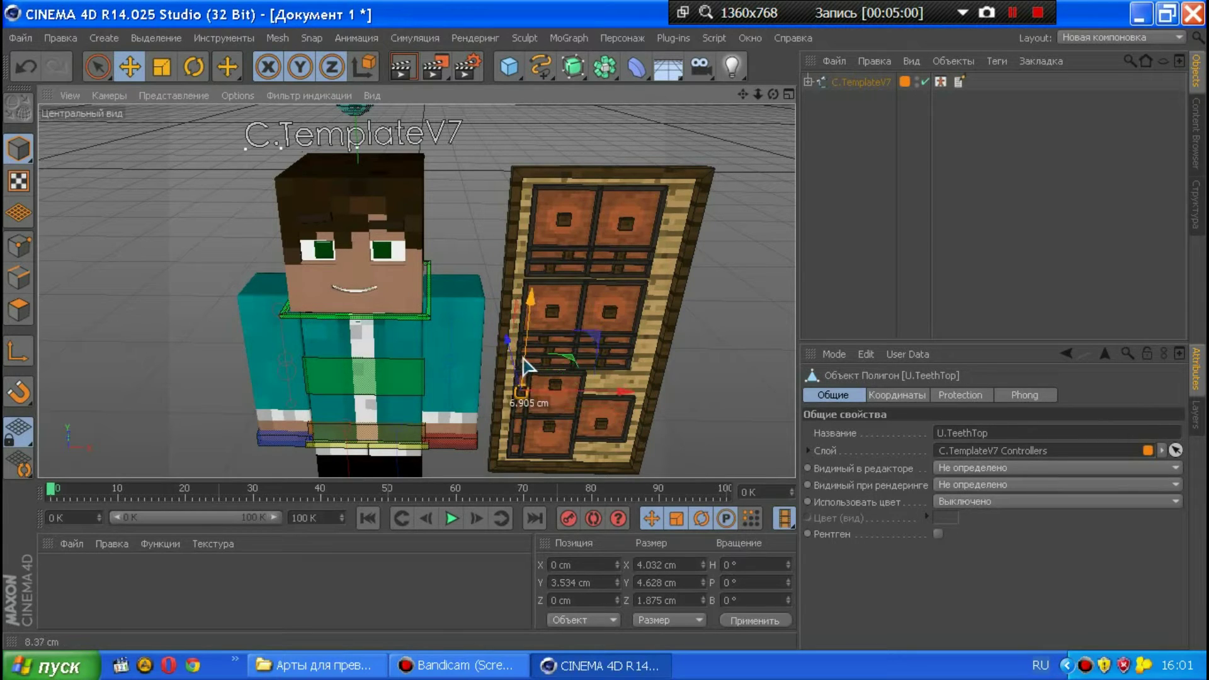
{"action": "left_click", "coordinate": [557, 388]}
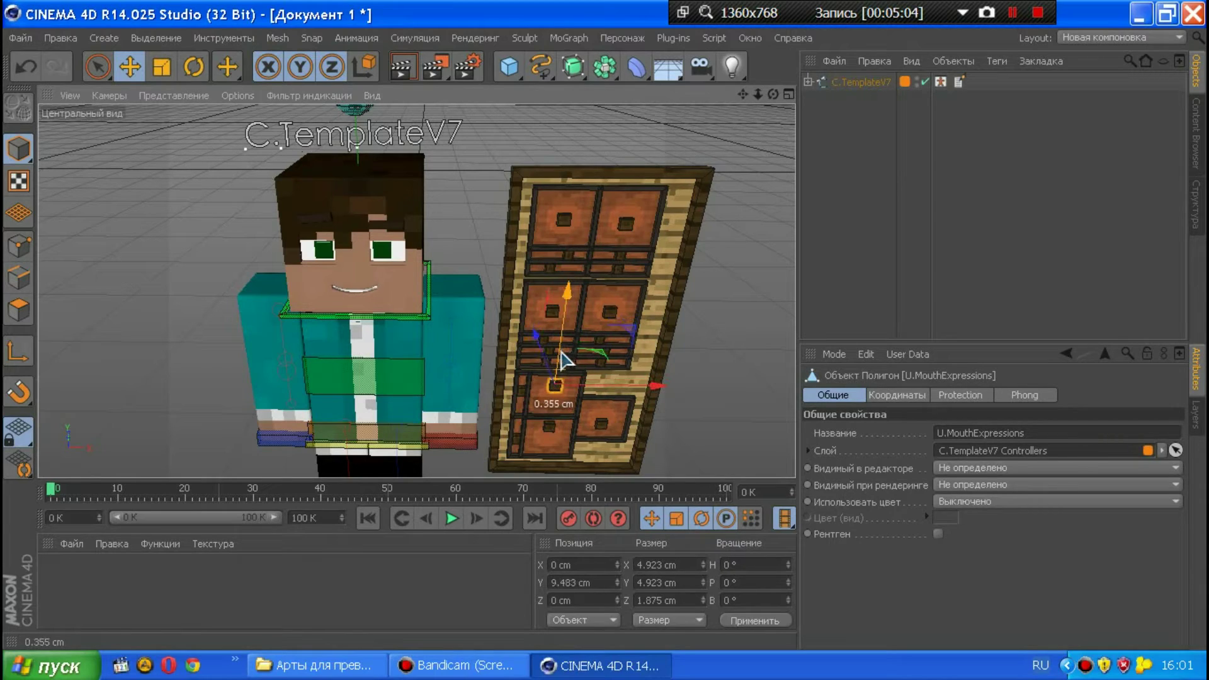
{"action": "mouse_move", "coordinate": [565, 355]}
{"action": "left_mouse_down"}
{"action": "mouse_move", "coordinate": [576, 431]}
{"action": "mouse_move", "coordinate": [556, 389]}
{"action": "mouse_move", "coordinate": [566, 426]}
{"action": "left_mouse_up"}
{"action": "left_click", "coordinate": [550, 426]}
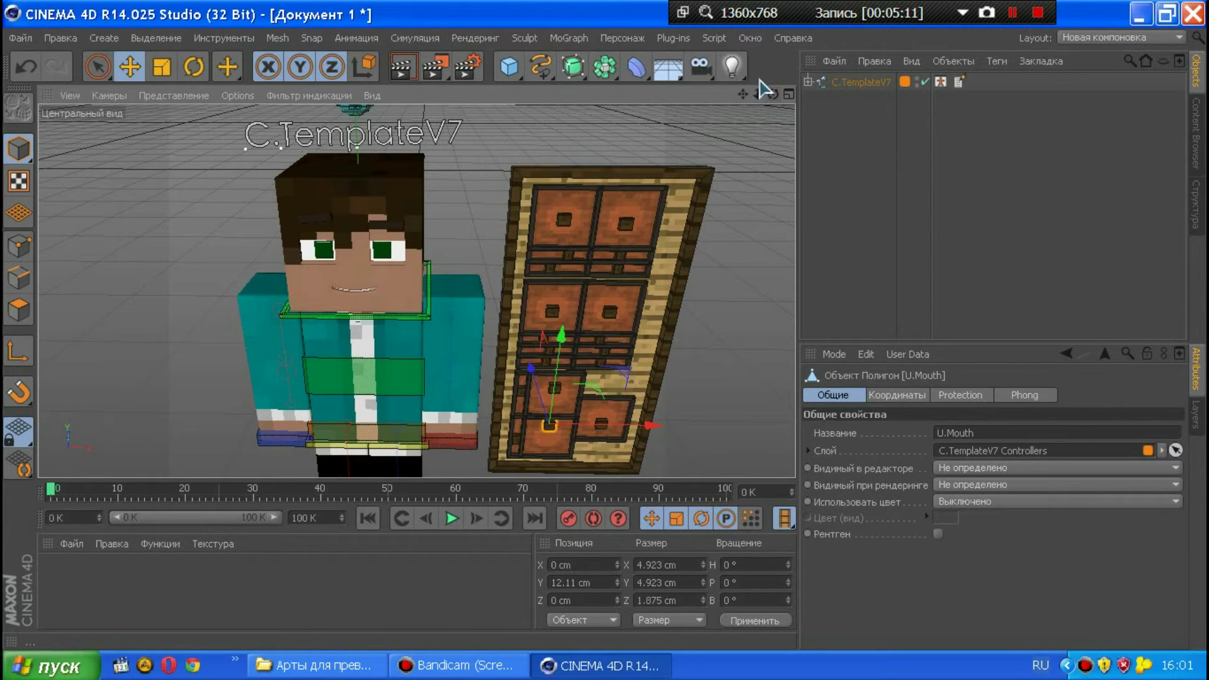
{"action": "left_click_drag", "start_coordinate": [772, 95], "coordinate": [415, 291]}
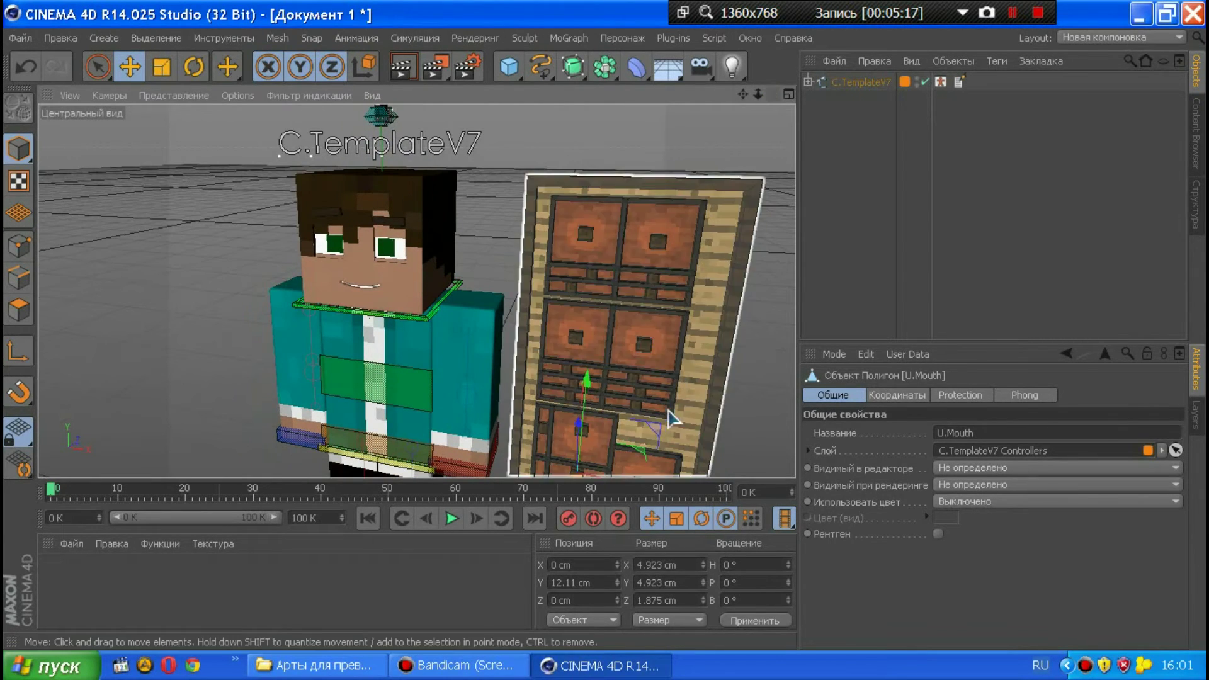
{"action": "left_click", "coordinate": [639, 396]}
{"action": "left_click_drag", "start_coordinate": [674, 399], "coordinate": [693, 408]}
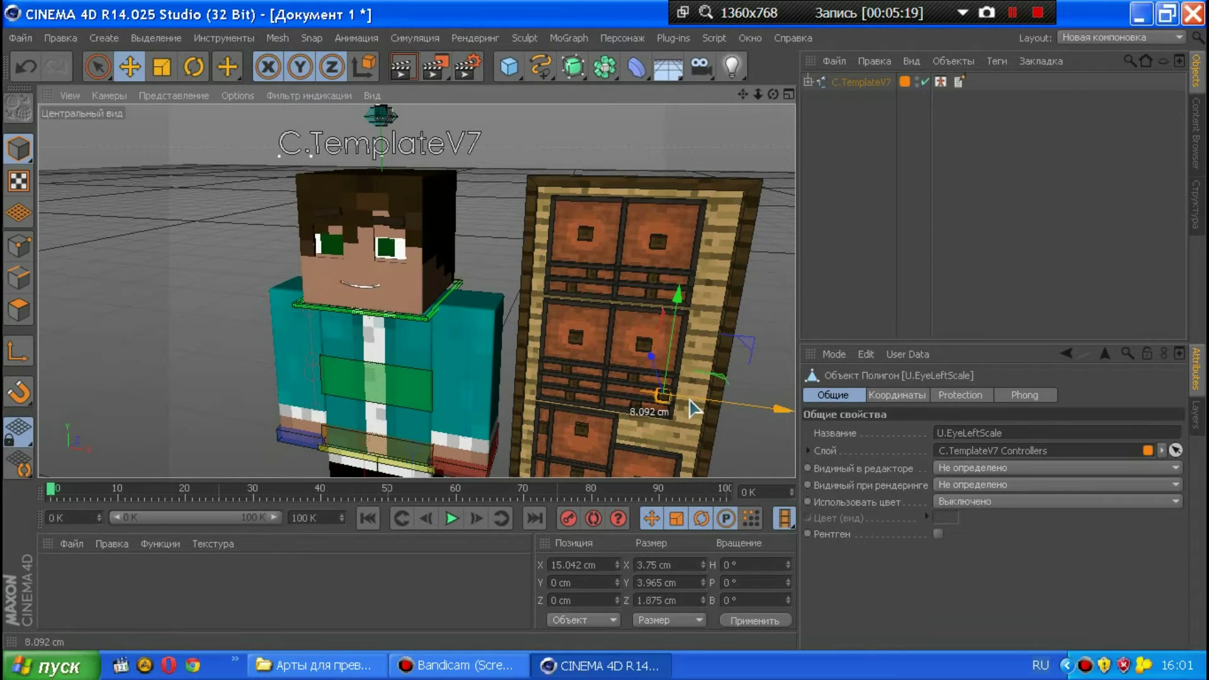
{"action": "left_click", "coordinate": [26, 66]}
{"action": "scroll", "coordinate": [327, 261], "scroll_direction": "up", "scroll_amount": 4}
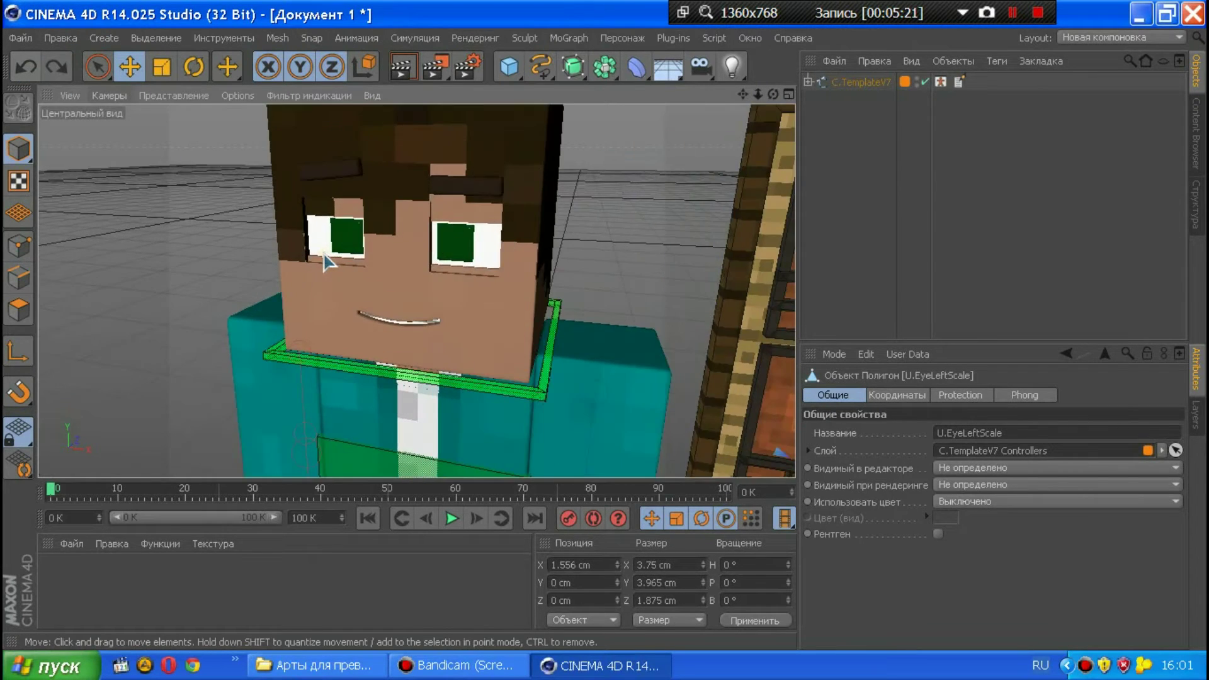
{"action": "scroll", "coordinate": [326, 261], "scroll_direction": "up", "scroll_amount": 3}
{"action": "scroll", "coordinate": [334, 277], "scroll_direction": "up", "scroll_amount": 3}
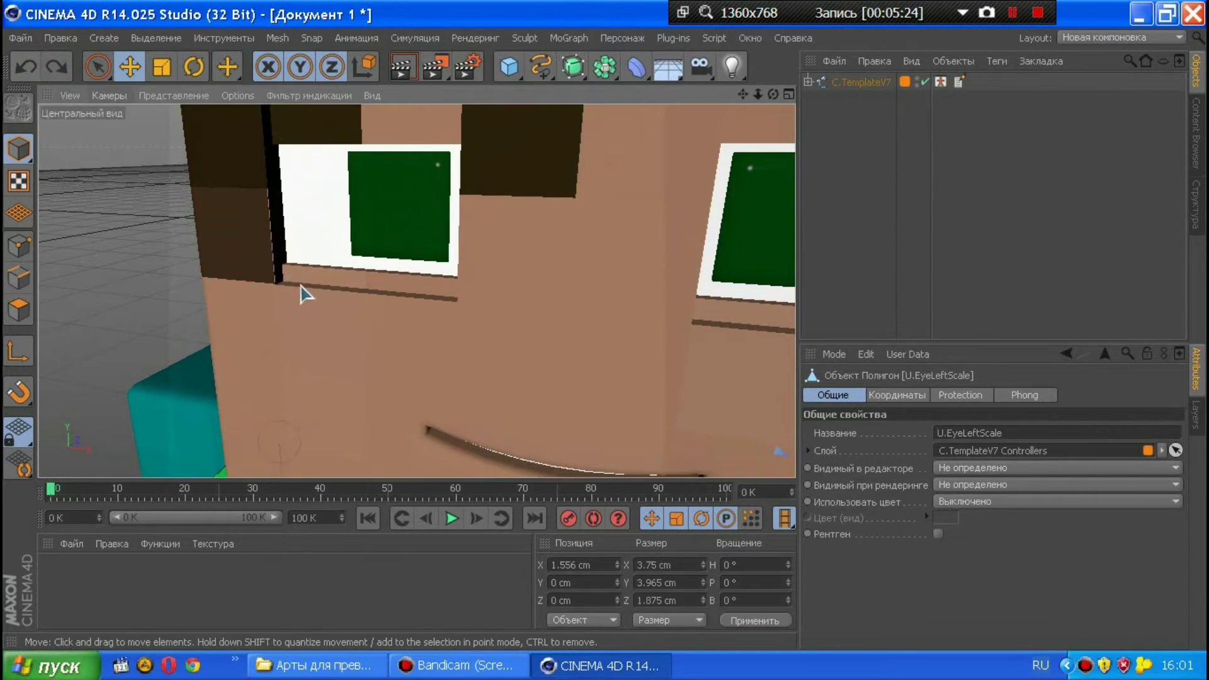
{"action": "scroll", "coordinate": [408, 297], "scroll_direction": "down", "scroll_amount": 4}
{"action": "scroll", "coordinate": [408, 297], "scroll_direction": "down", "scroll_amount": 3}
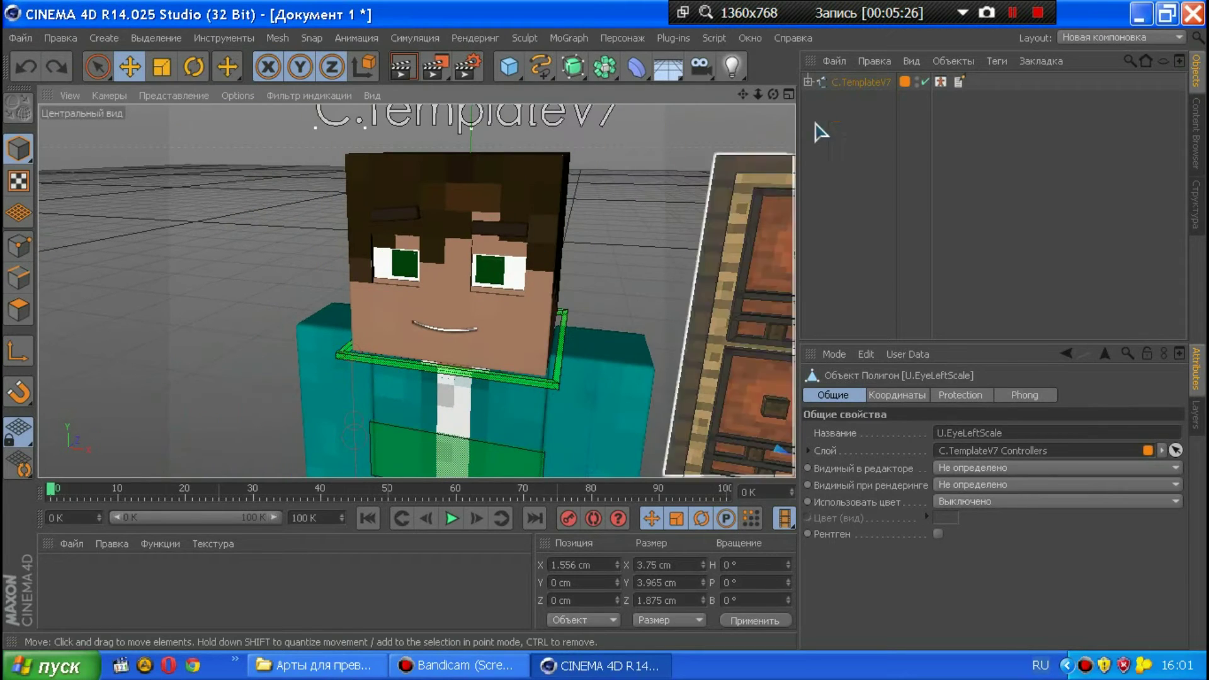
{"action": "left_click", "coordinate": [859, 83]}
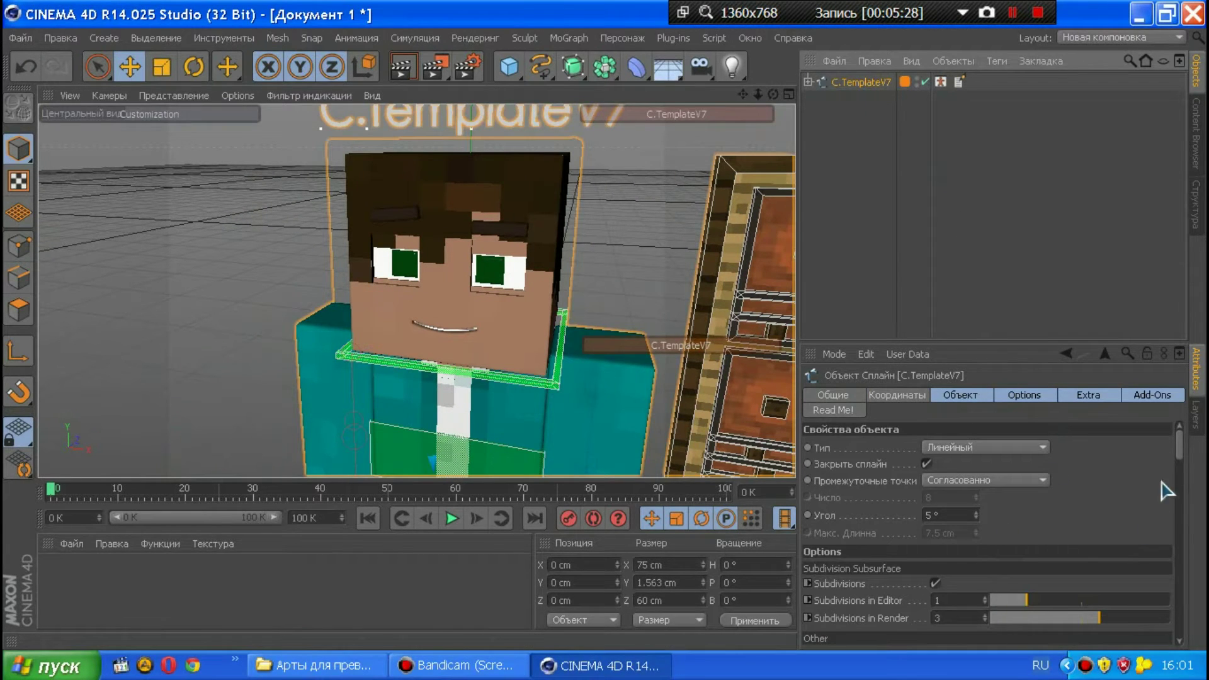
{"action": "left_click", "coordinate": [1049, 602]}
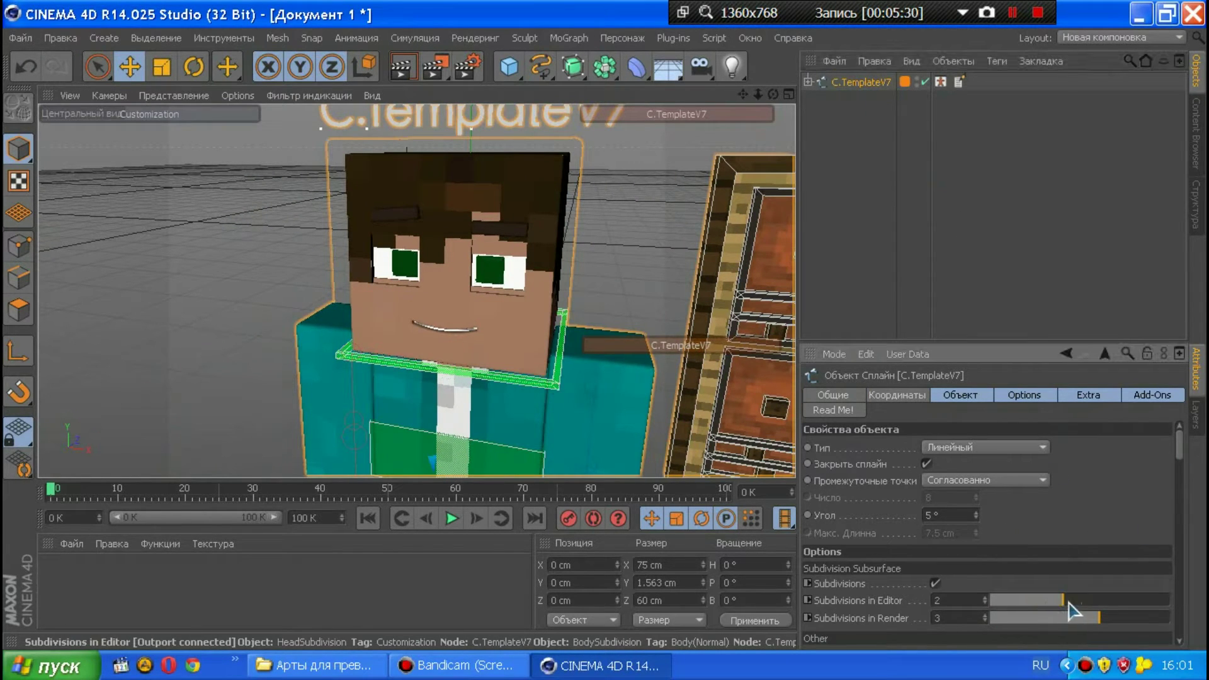
{"action": "left_click_drag", "start_coordinate": [1063, 610], "coordinate": [1040, 614]}
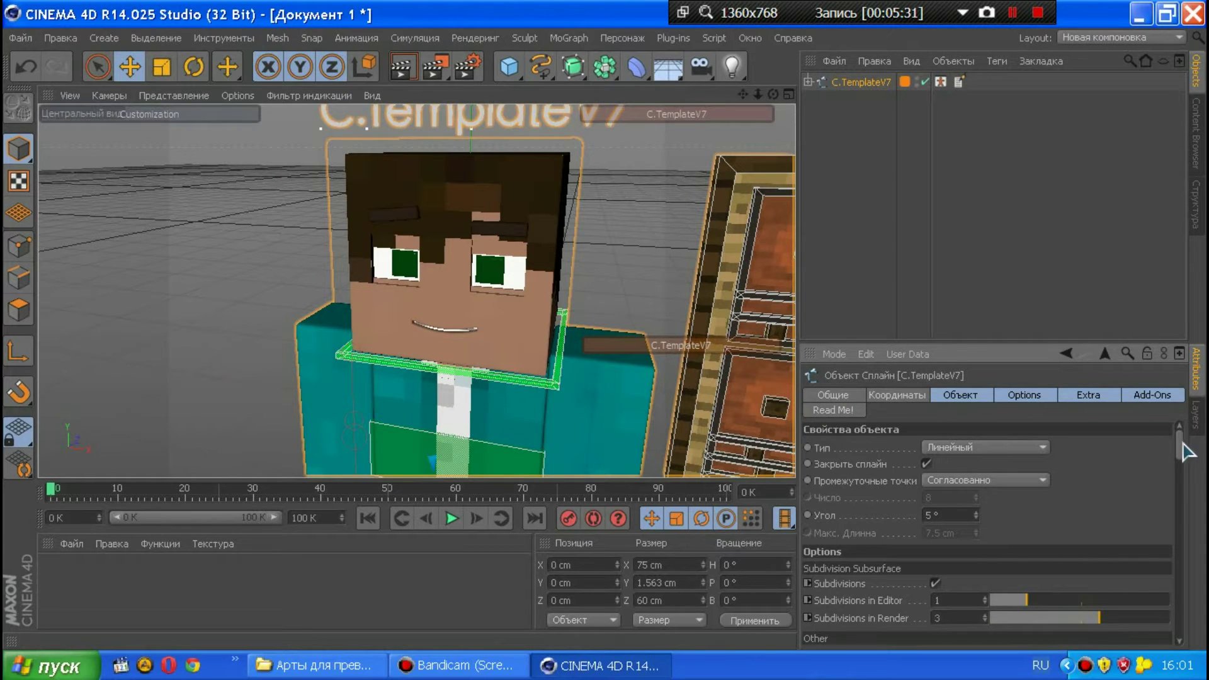
{"action": "mouse_move", "coordinate": [1183, 444]}
{"action": "left_mouse_down"}
{"action": "mouse_move", "coordinate": [1190, 614]}
{"action": "mouse_move", "coordinate": [1192, 435]}
{"action": "left_mouse_up"}
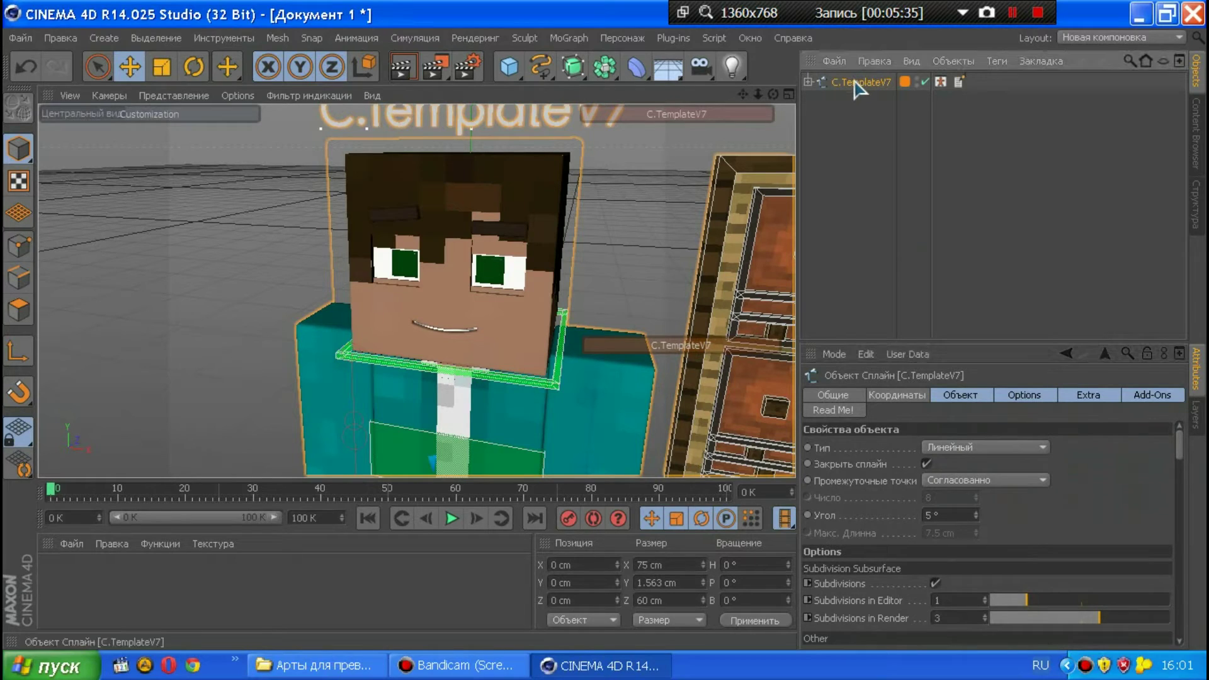
{"action": "left_click", "coordinate": [808, 82]}
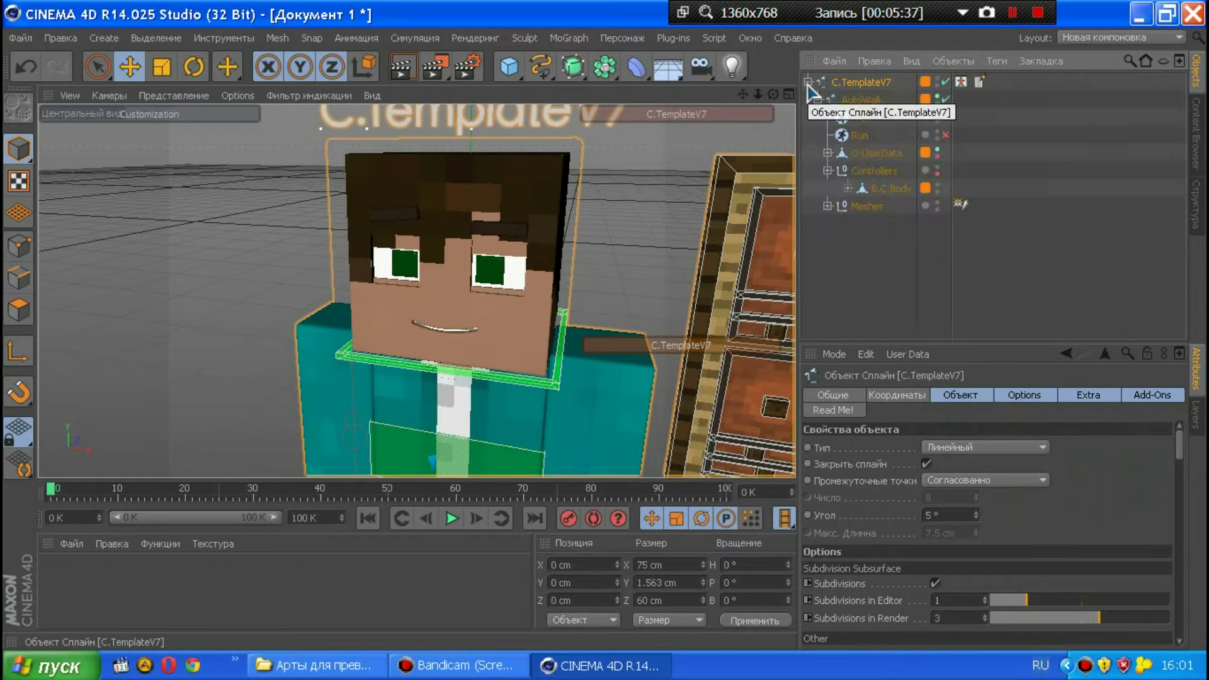
{"action": "left_click", "coordinate": [807, 82]}
{"action": "left_click", "coordinate": [861, 129]}
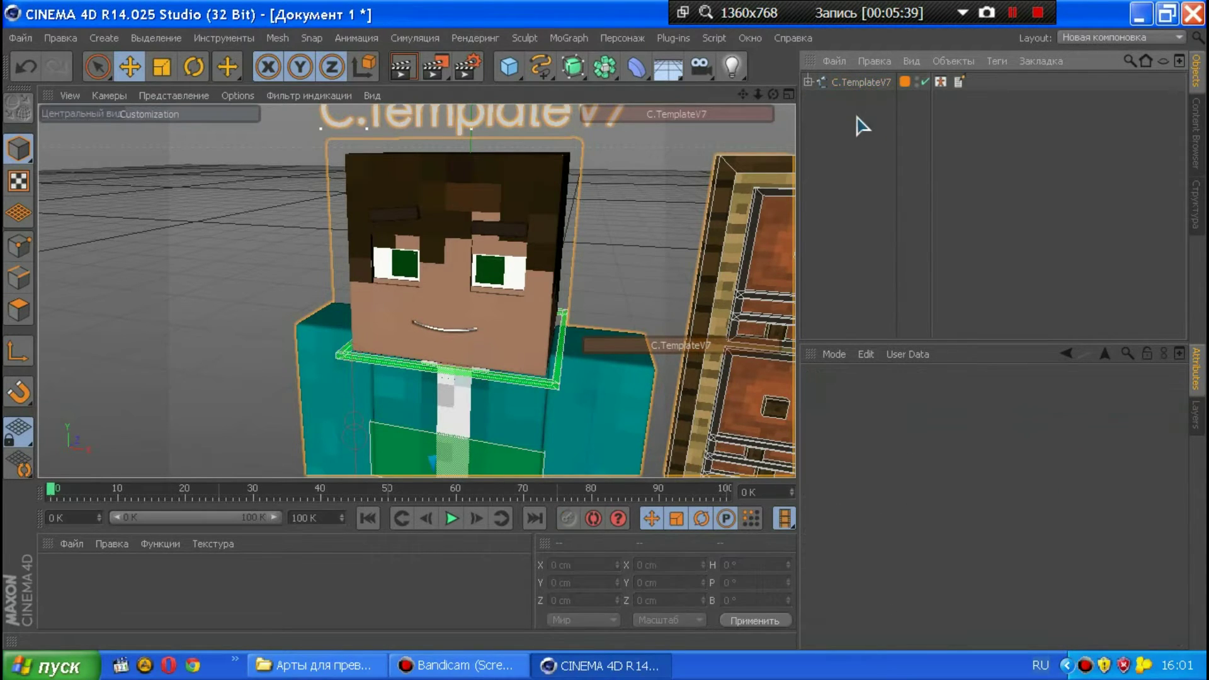
{"action": "left_click_drag", "start_coordinate": [758, 94], "coordinate": [730, 94]}
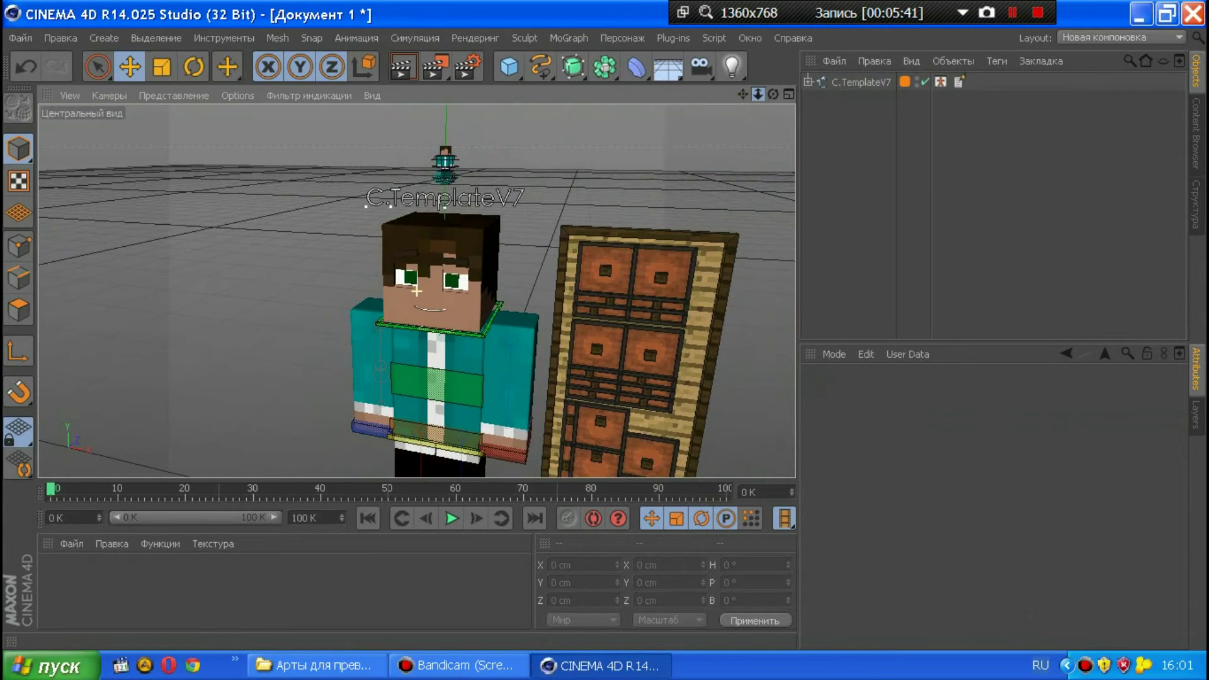
{"action": "left_click", "coordinate": [860, 81]}
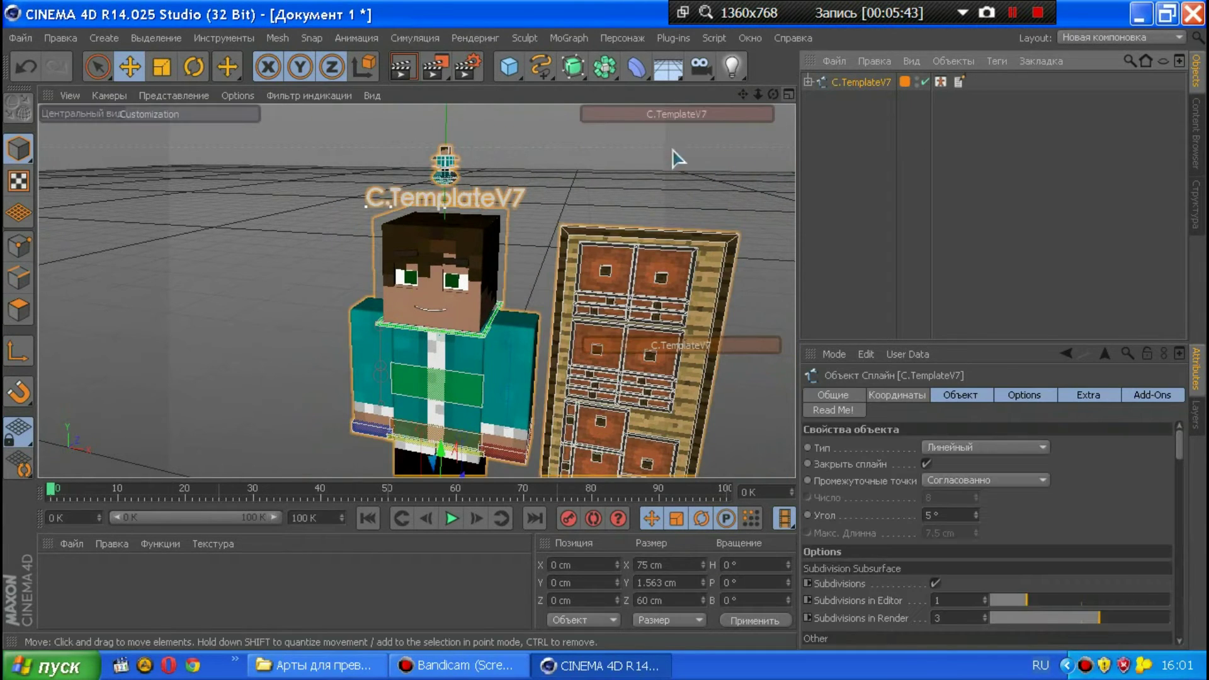
{"action": "left_click", "coordinate": [718, 114]}
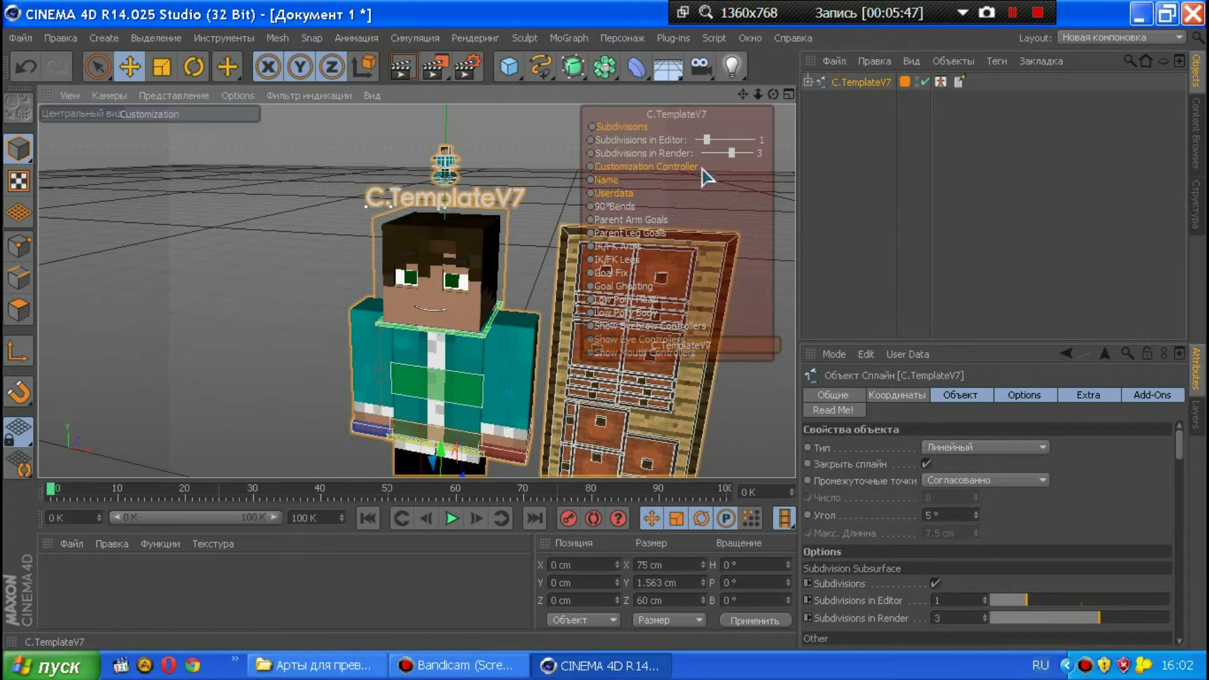
- Undo the Pupil Depth and Eyebrow Hight changes and set Eye Lid Depth to 50%
{"action": "left_click", "coordinate": [165, 115]}
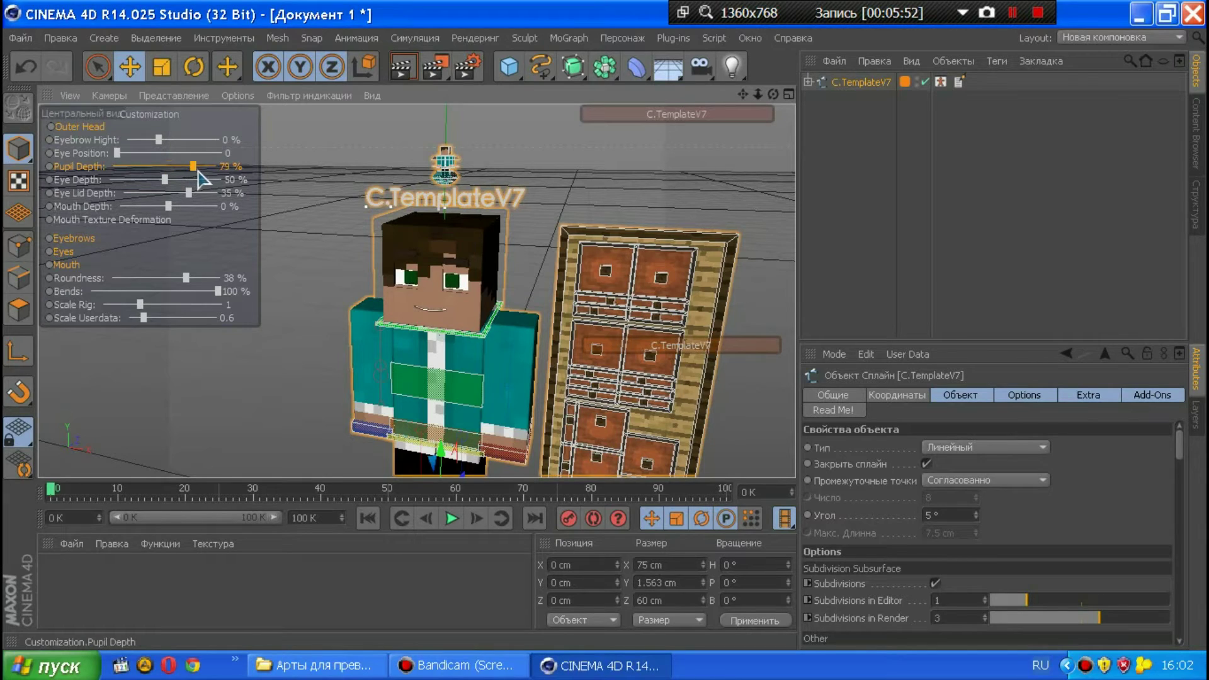
{"action": "key", "text": "ctrl+z"}
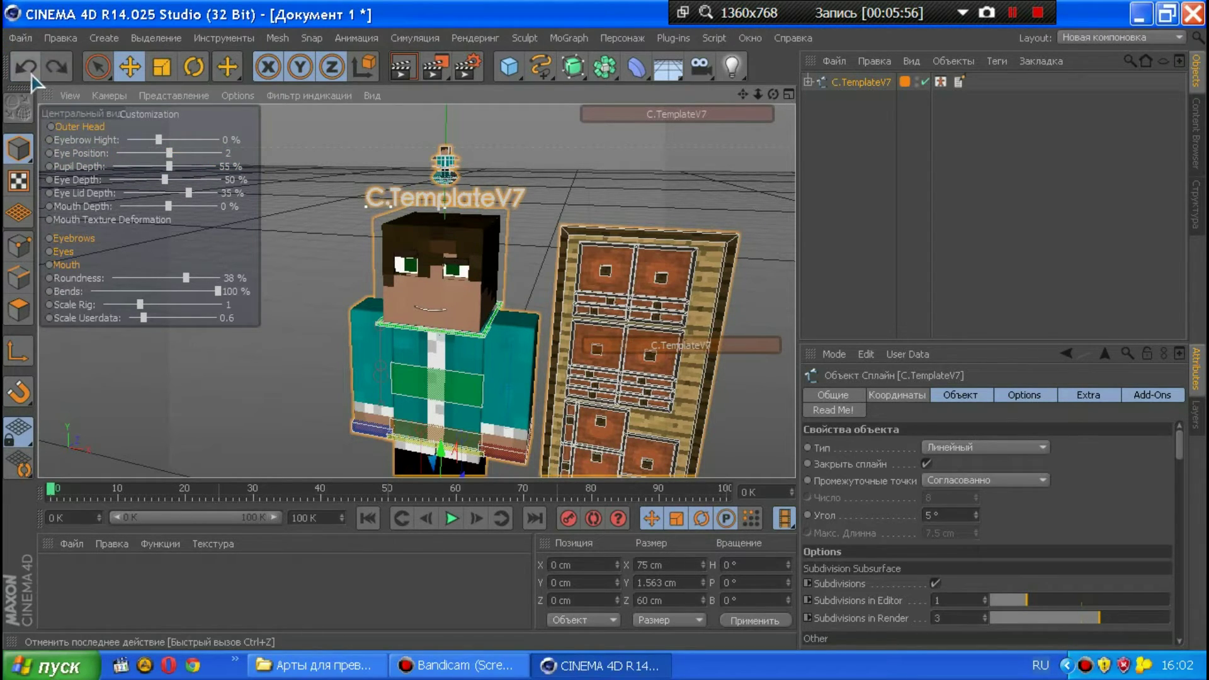
{"action": "left_click", "coordinate": [29, 68]}
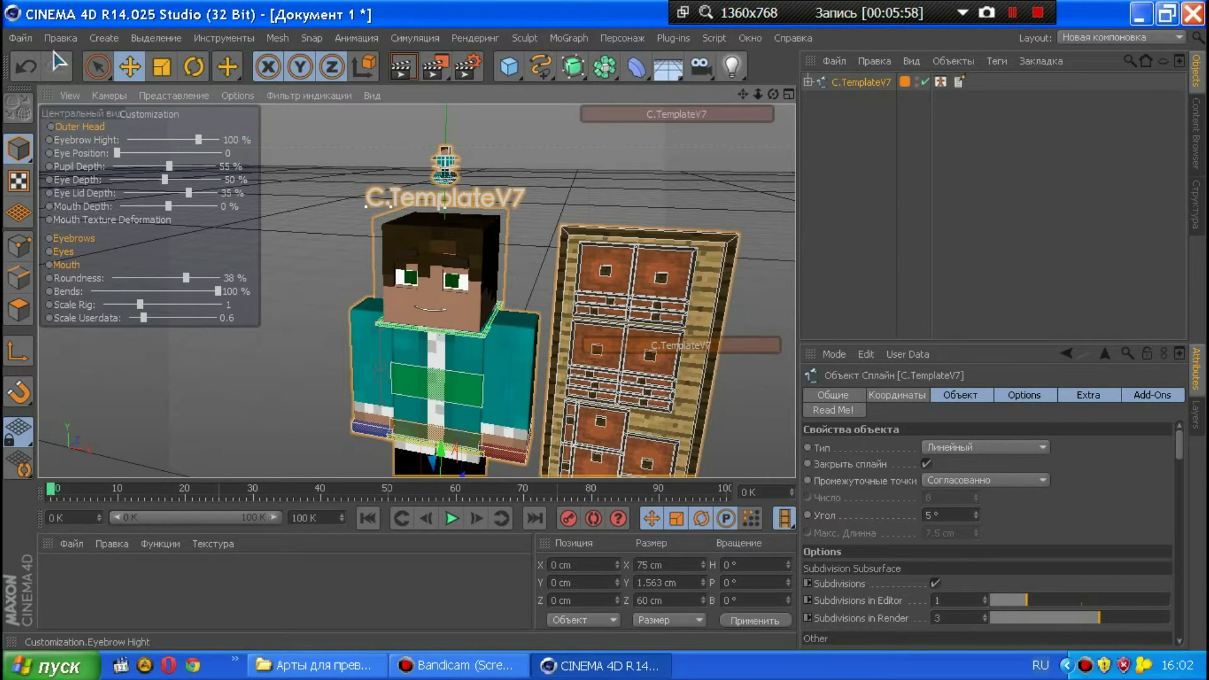
{"action": "left_click", "coordinate": [26, 65]}
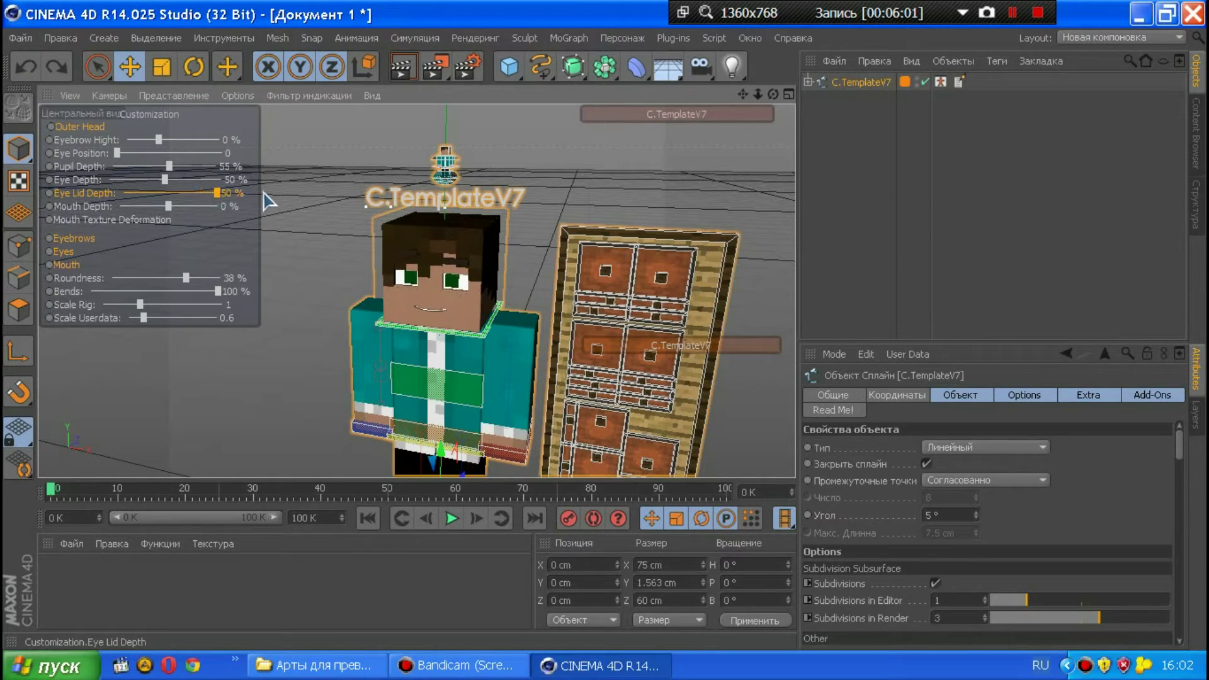
{"action": "left_click_drag", "start_coordinate": [265, 200], "coordinate": [259, 202]}
- Zoom and pan the viewport to frame the character beside the controller board
{"action": "scroll", "coordinate": [378, 287], "scroll_direction": "up", "scroll_amount": 2}
{"action": "scroll", "coordinate": [419, 289], "scroll_direction": "up", "scroll_amount": 2}
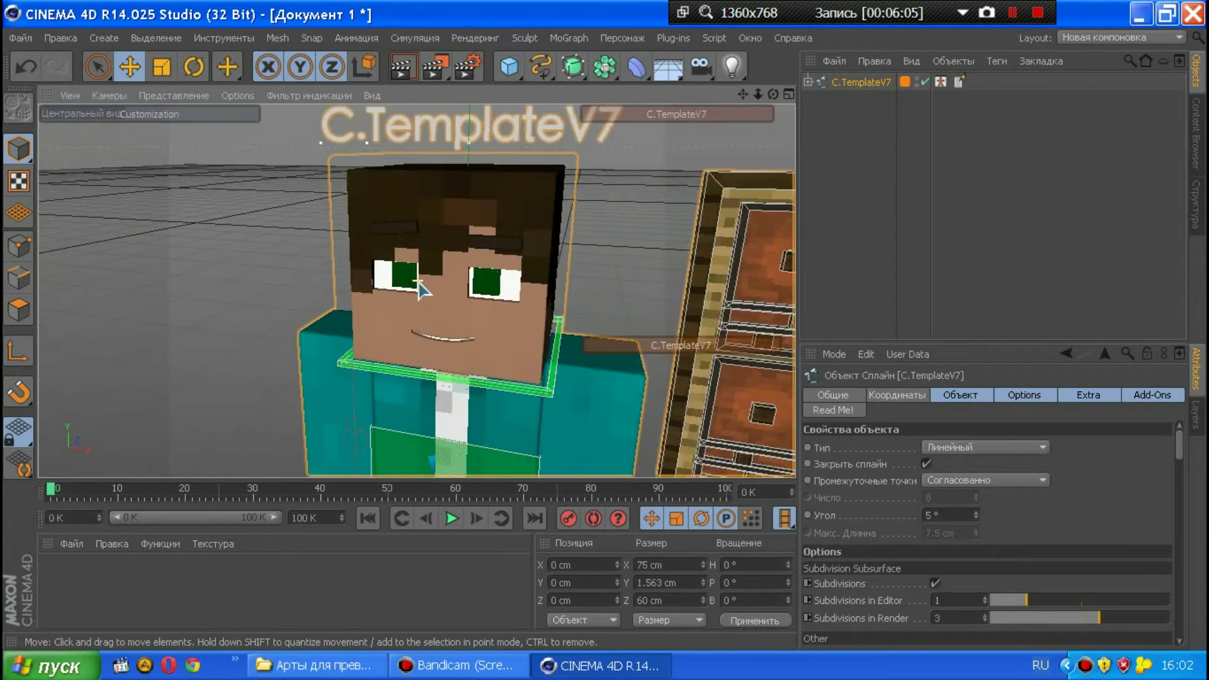
{"action": "scroll", "coordinate": [419, 290], "scroll_direction": "up", "scroll_amount": 2}
{"action": "scroll", "coordinate": [418, 289], "scroll_direction": "up", "scroll_amount": 1}
{"action": "scroll", "coordinate": [419, 290], "scroll_direction": "down", "scroll_amount": 2}
{"action": "scroll", "coordinate": [675, 107], "scroll_direction": "down", "scroll_amount": 1}
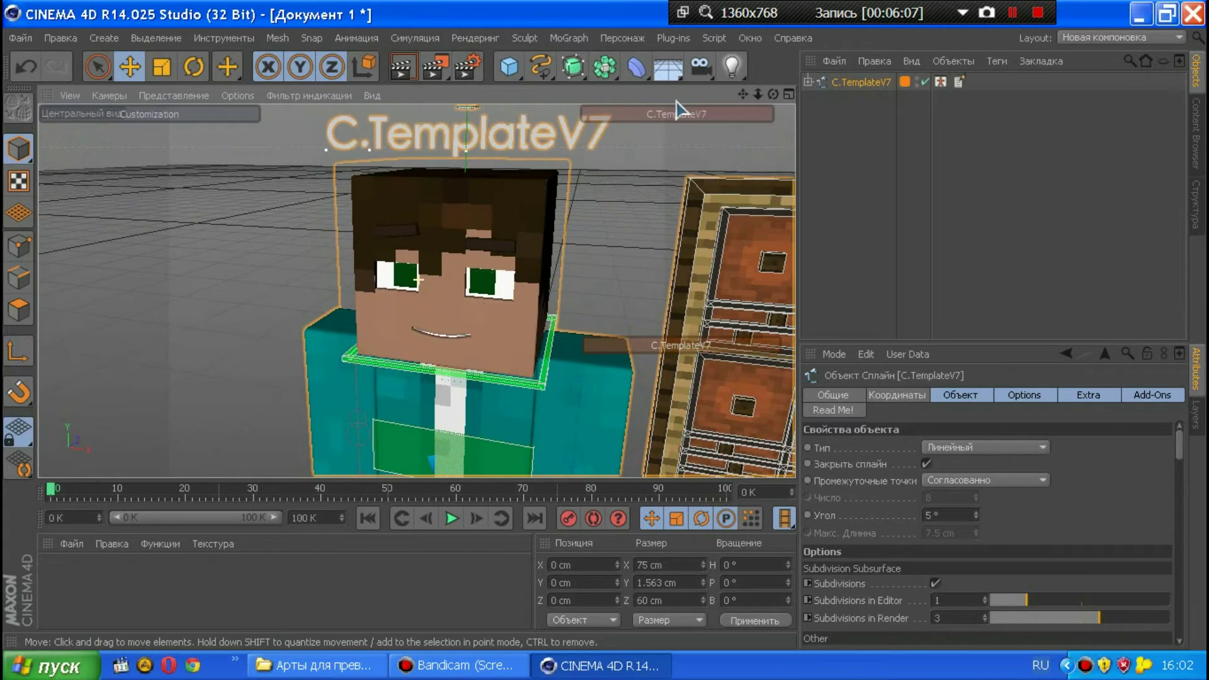
{"action": "scroll", "coordinate": [724, 189], "scroll_direction": "down", "scroll_amount": 1}
{"action": "mouse_move", "coordinate": [743, 93]}
{"action": "left_mouse_down"}
{"action": "mouse_move", "coordinate": [715, 124]}
{"action": "mouse_move", "coordinate": [416, 291]}
{"action": "mouse_move", "coordinate": [403, 278]}
{"action": "left_mouse_up"}
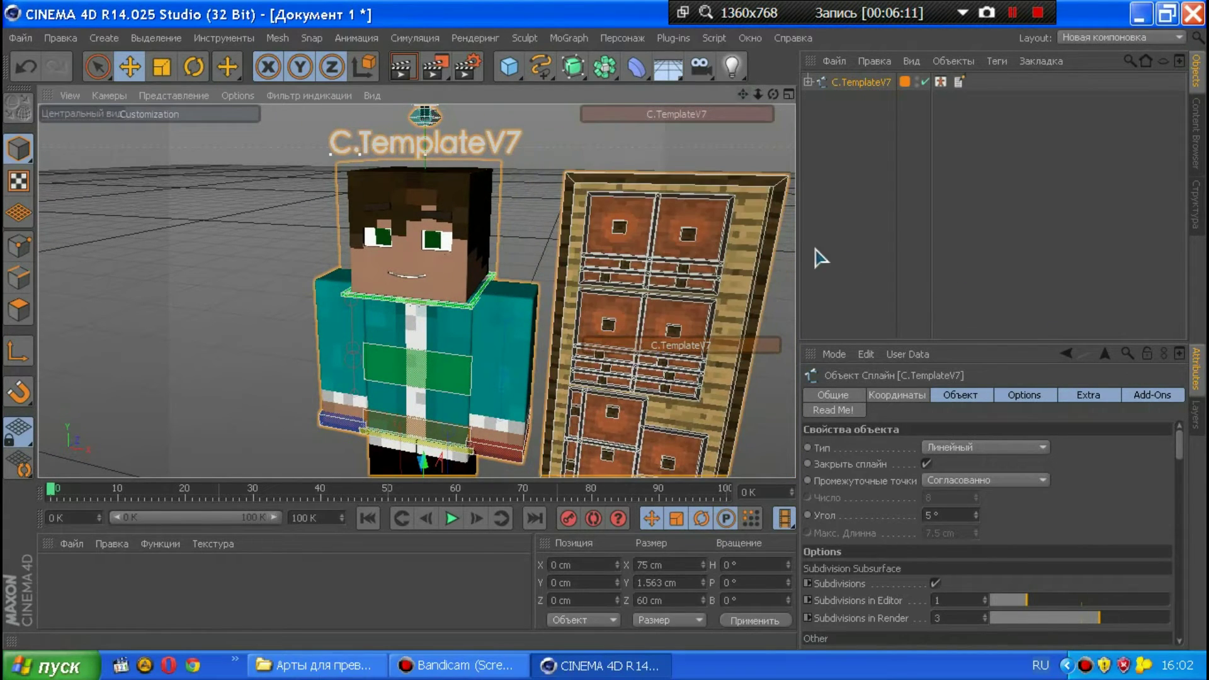
- Nudge the right eyebrow controller sideways, undoing trial moves of the other eyebrow controllers
{"action": "left_click", "coordinate": [625, 238]}
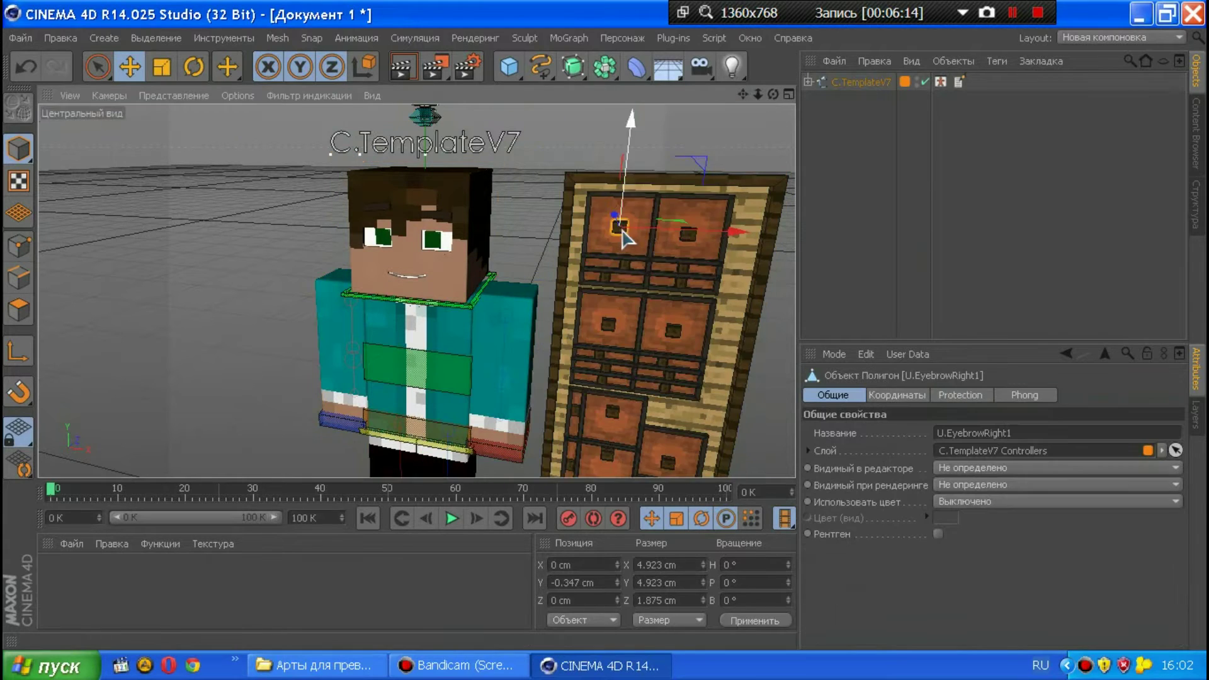
{"action": "mouse_move", "coordinate": [675, 235]}
{"action": "left_mouse_down"}
{"action": "mouse_move", "coordinate": [690, 238]}
{"action": "mouse_move", "coordinate": [675, 232]}
{"action": "left_mouse_up"}
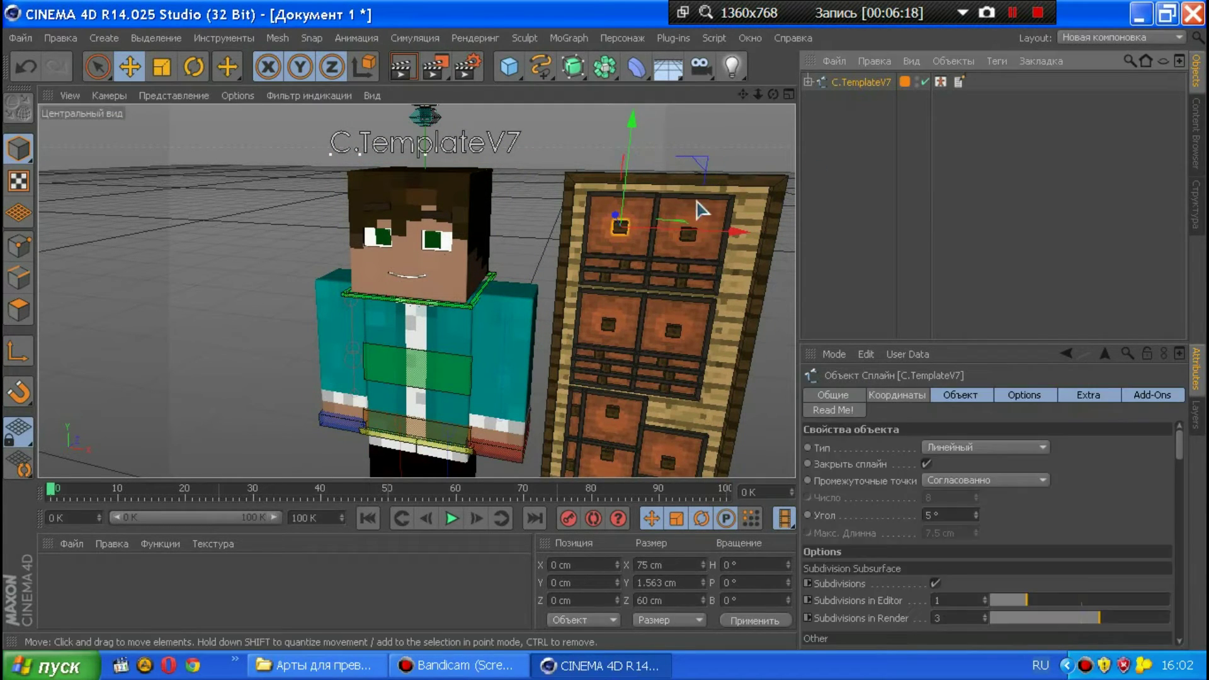
{"action": "left_click", "coordinate": [691, 243]}
{"action": "left_click", "coordinate": [628, 238]}
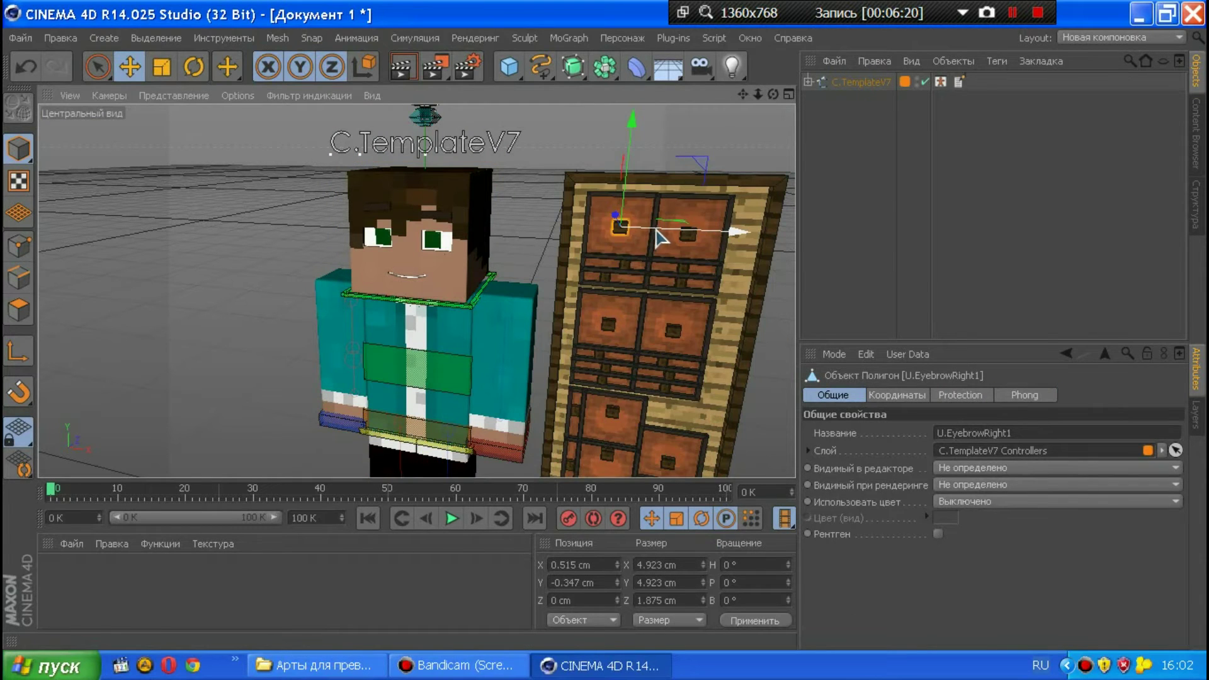
{"action": "left_click_drag", "start_coordinate": [655, 235], "coordinate": [630, 241]}
{"action": "left_click", "coordinate": [408, 246]}
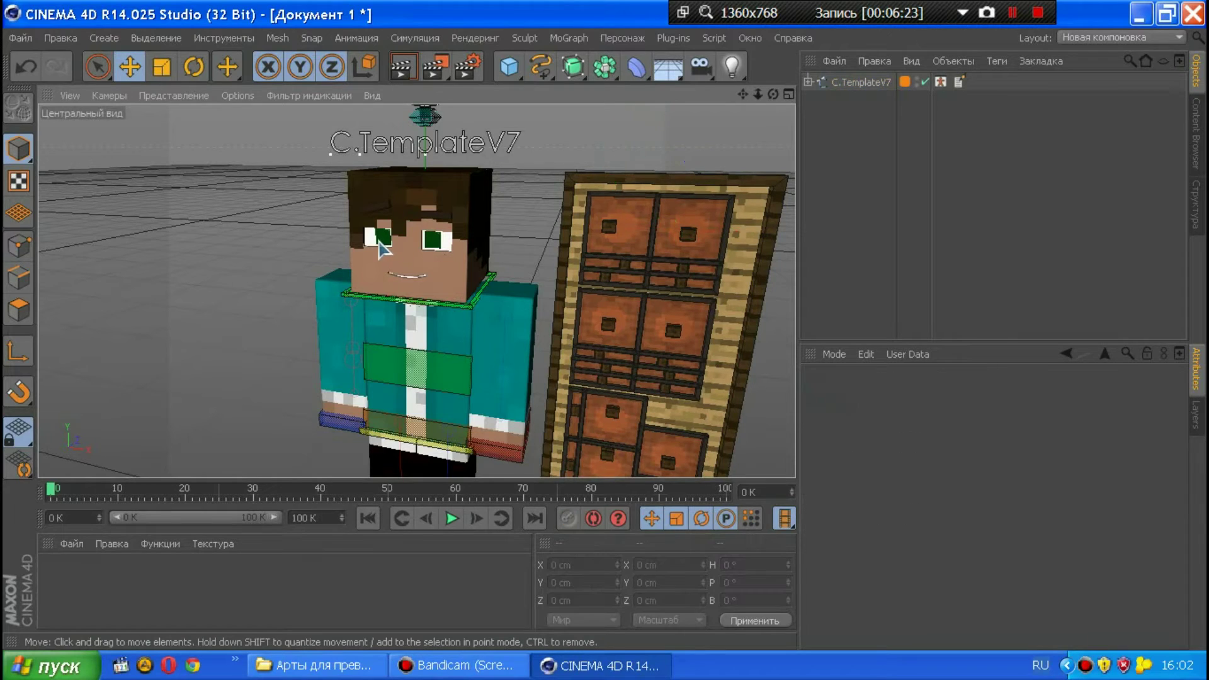
{"action": "left_click", "coordinate": [388, 245]}
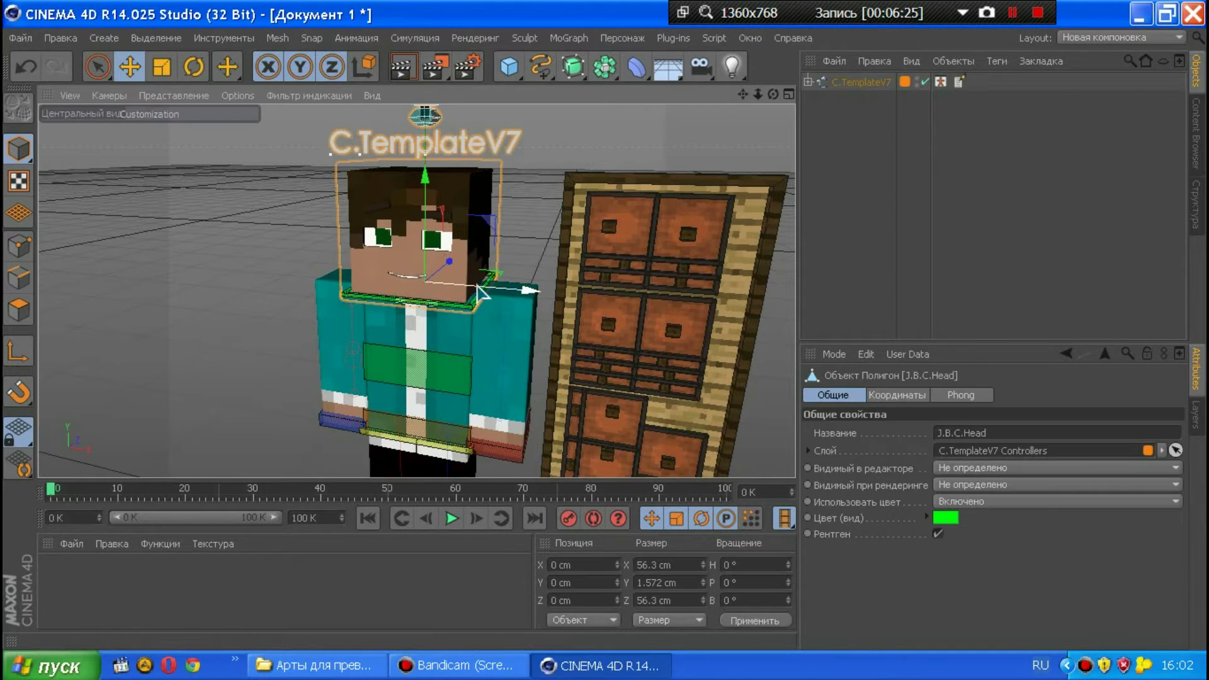
{"action": "left_click_drag", "start_coordinate": [698, 235], "coordinate": [749, 250]}
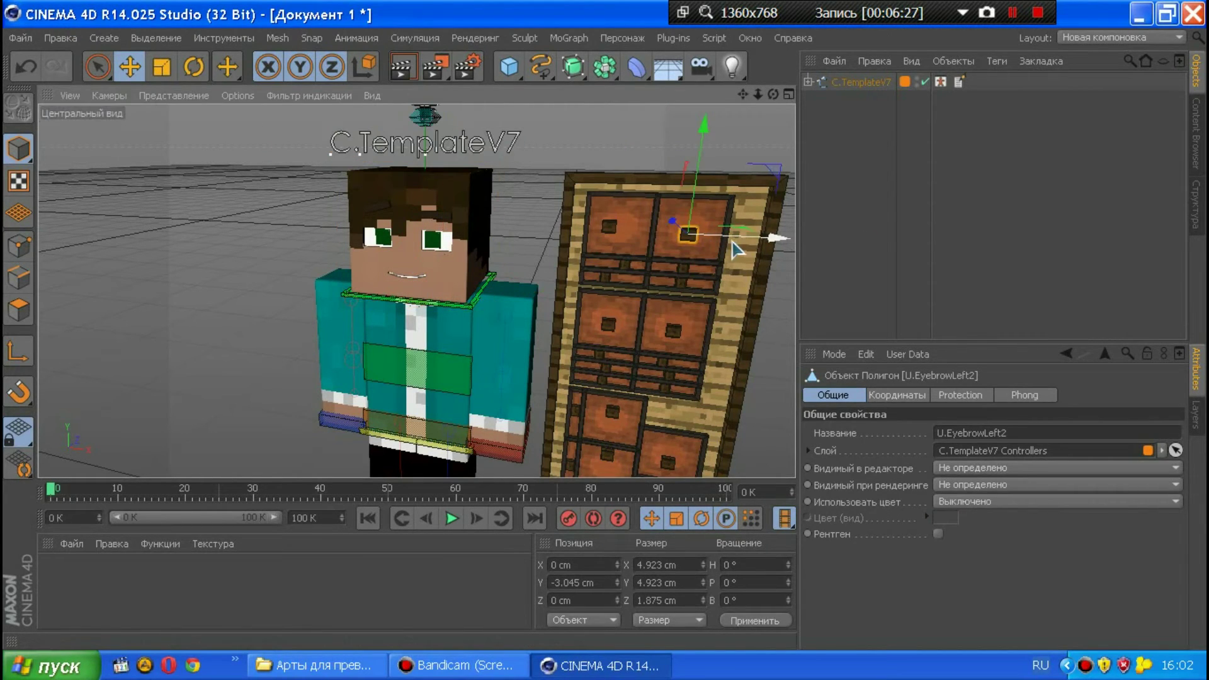
{"action": "key", "text": "ctrl+z"}
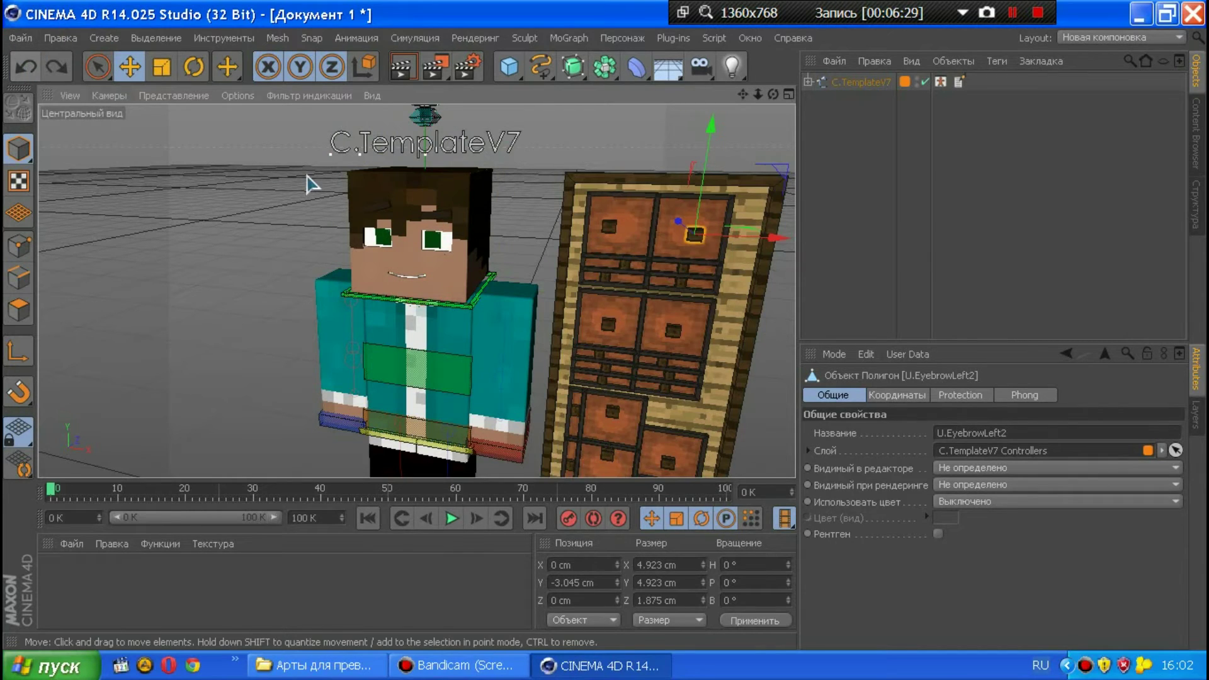
{"action": "left_click_drag", "start_coordinate": [607, 277], "coordinate": [654, 290]}
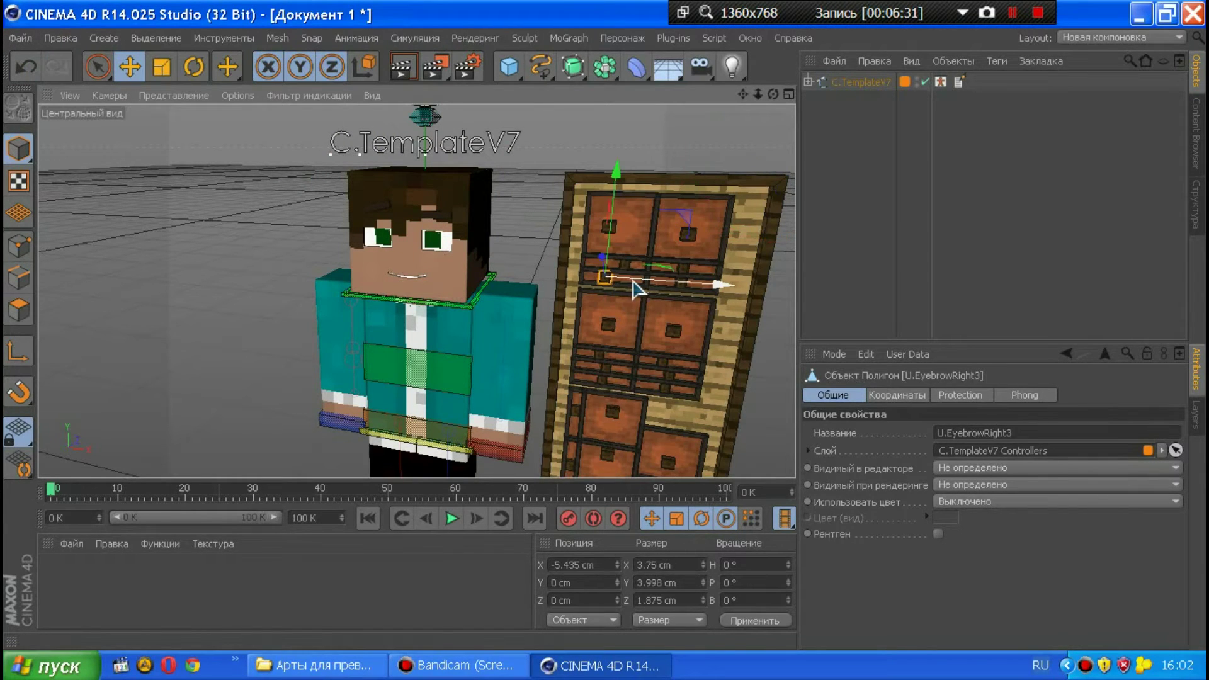
{"action": "left_click", "coordinate": [25, 65]}
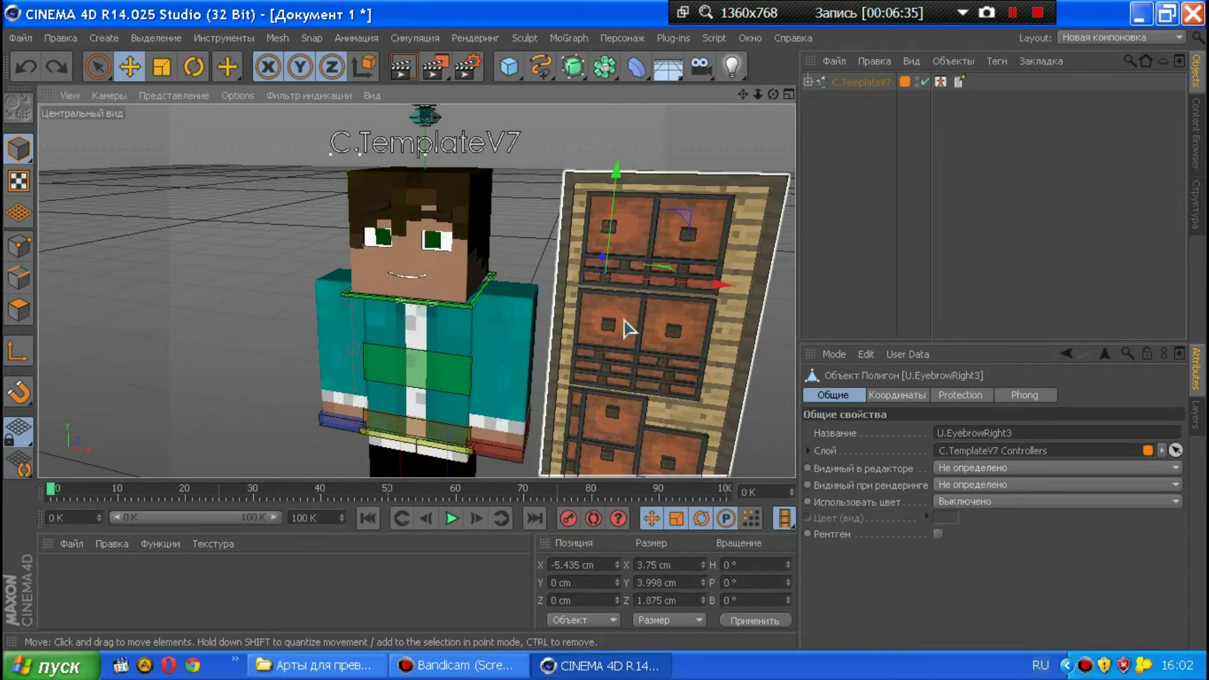
- Try sliding the right eye scale and blink controllers, then undo both changes
{"action": "left_click_drag", "start_coordinate": [601, 370], "coordinate": [661, 382]}
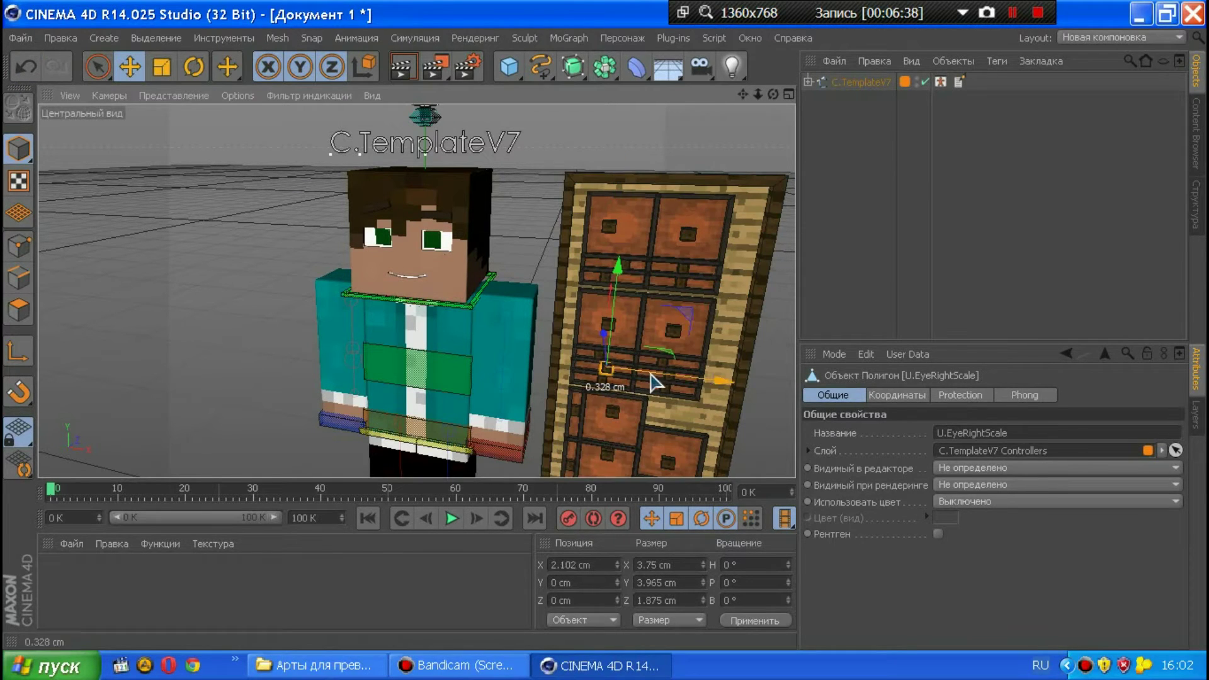
{"action": "left_click", "coordinate": [25, 63]}
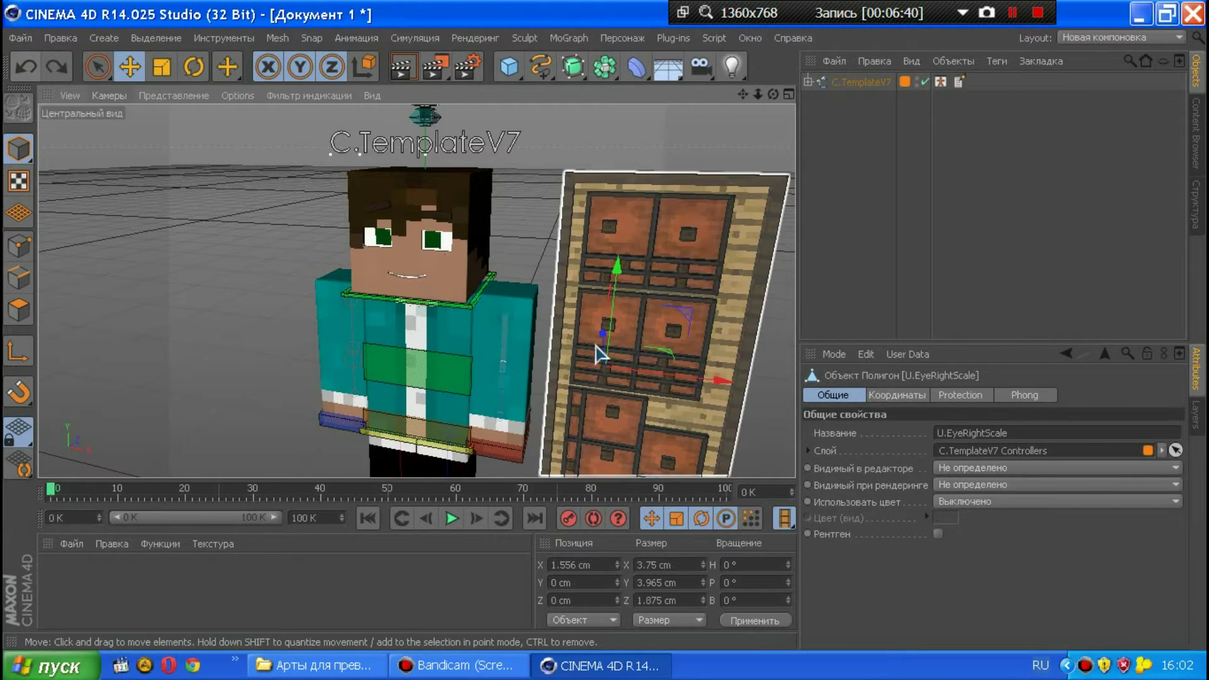
{"action": "left_click", "coordinate": [600, 356]}
{"action": "mouse_move", "coordinate": [632, 365]}
{"action": "left_mouse_down"}
{"action": "mouse_move", "coordinate": [652, 367]}
{"action": "mouse_move", "coordinate": [617, 352]}
{"action": "left_mouse_up"}
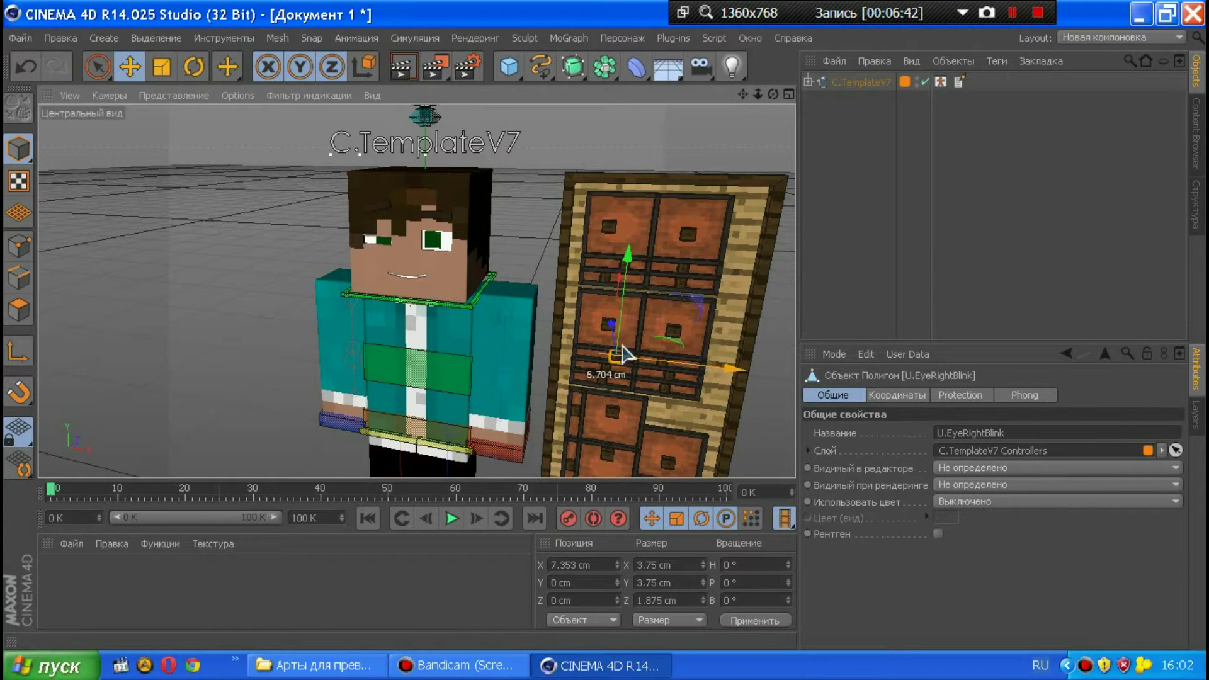
{"action": "key", "text": "ctrl+z"}
- Drag the right and left eye-rotation controllers sideways and orbit to a front view
{"action": "left_click", "coordinate": [655, 387]}
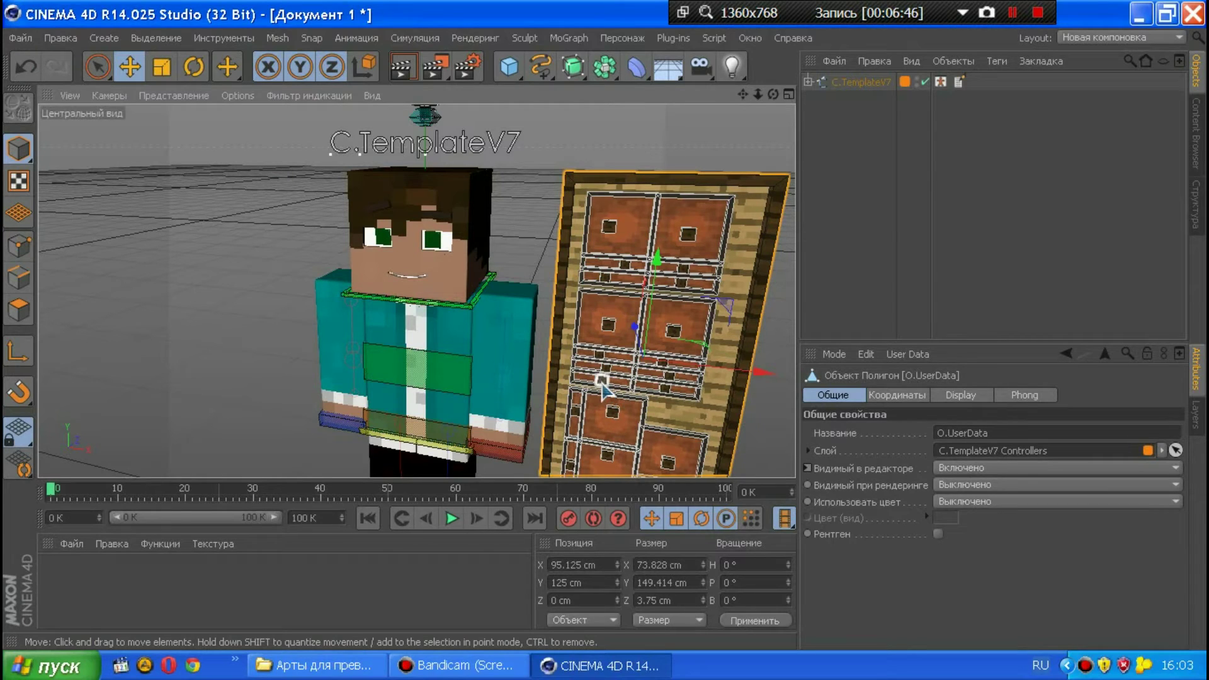
{"action": "left_click", "coordinate": [601, 382]}
{"action": "left_click_drag", "start_coordinate": [659, 382], "coordinate": [636, 388]}
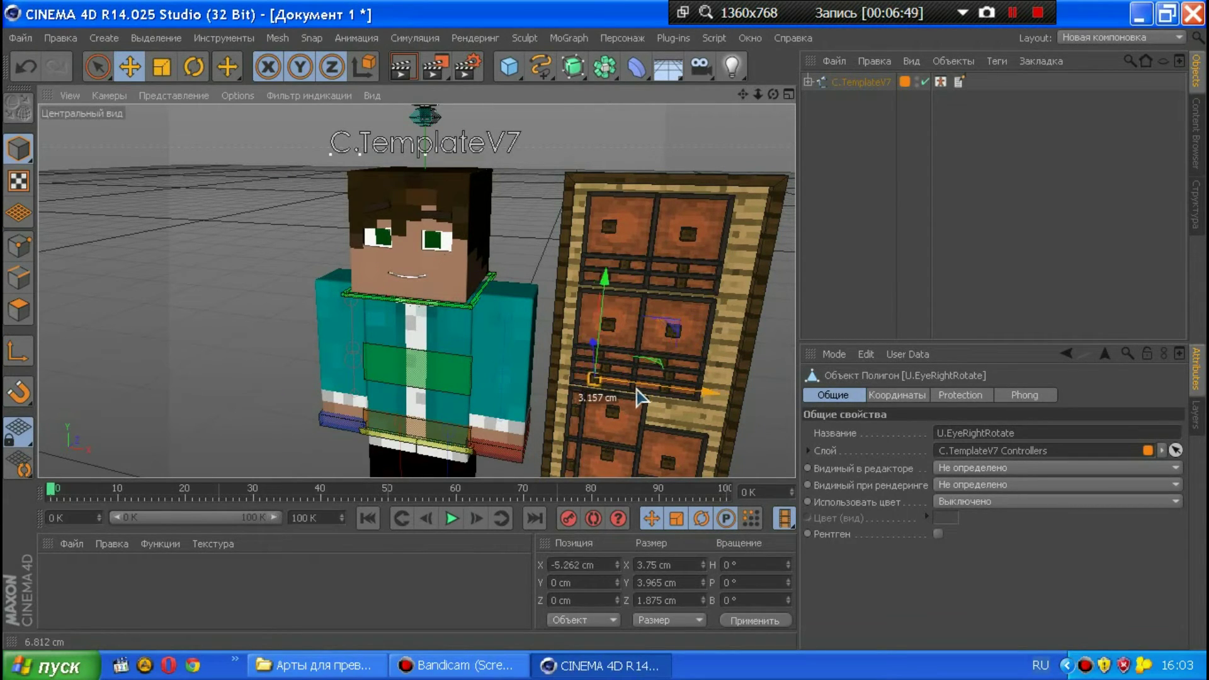
{"action": "left_click", "coordinate": [666, 399]}
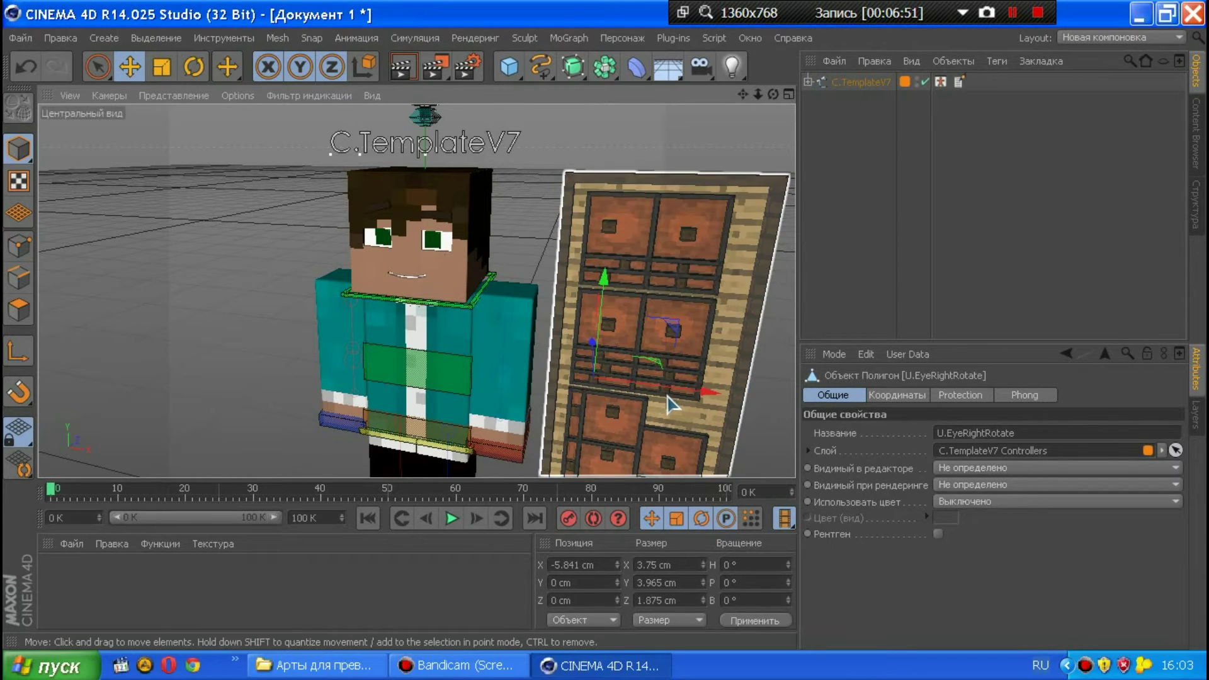
{"action": "left_click", "coordinate": [667, 396]}
{"action": "left_click_drag", "start_coordinate": [680, 389], "coordinate": [675, 392]}
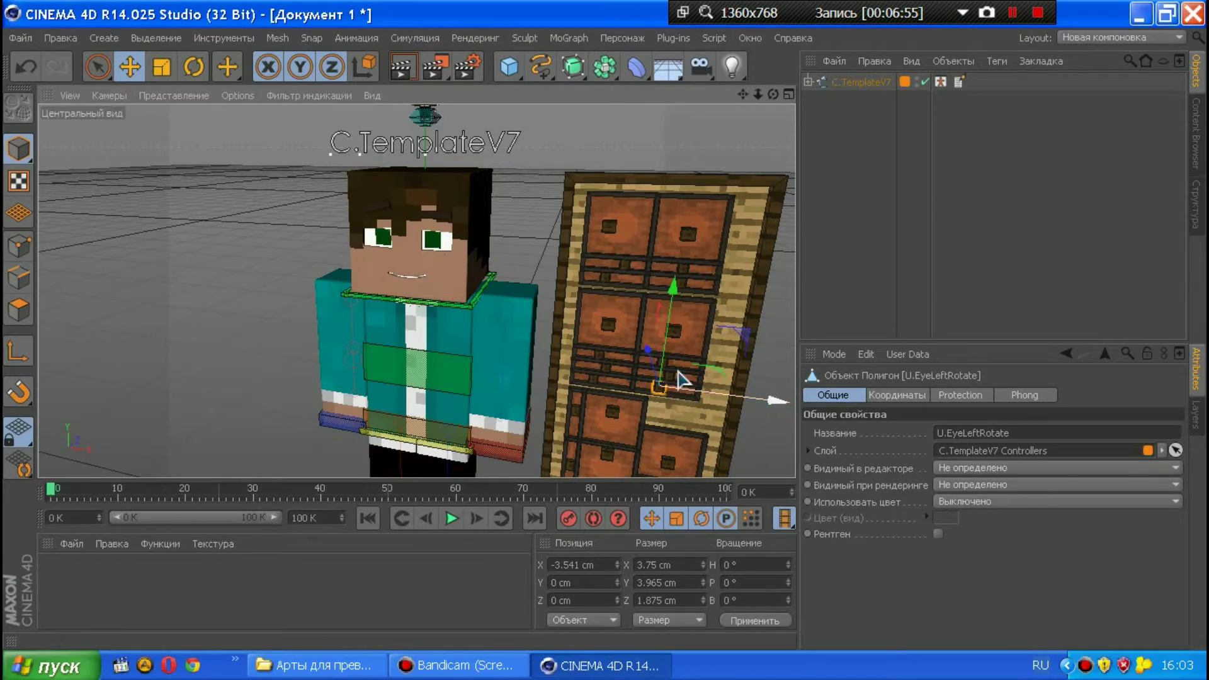
{"action": "mouse_move", "coordinate": [772, 94]}
{"action": "left_mouse_down"}
{"action": "mouse_move", "coordinate": [749, 95]}
{"action": "mouse_move", "coordinate": [780, 94]}
{"action": "left_mouse_up"}
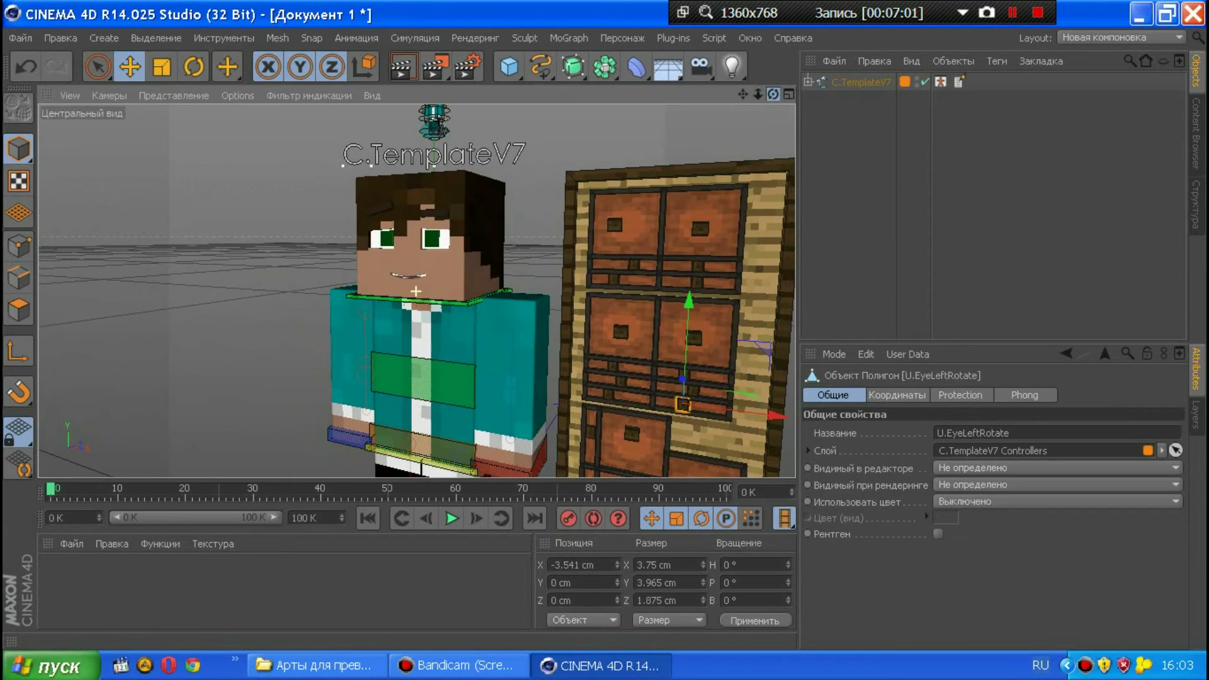
- Rotate the J.B.C.Head controller to about 8.8° heading
{"action": "left_click", "coordinate": [432, 239]}
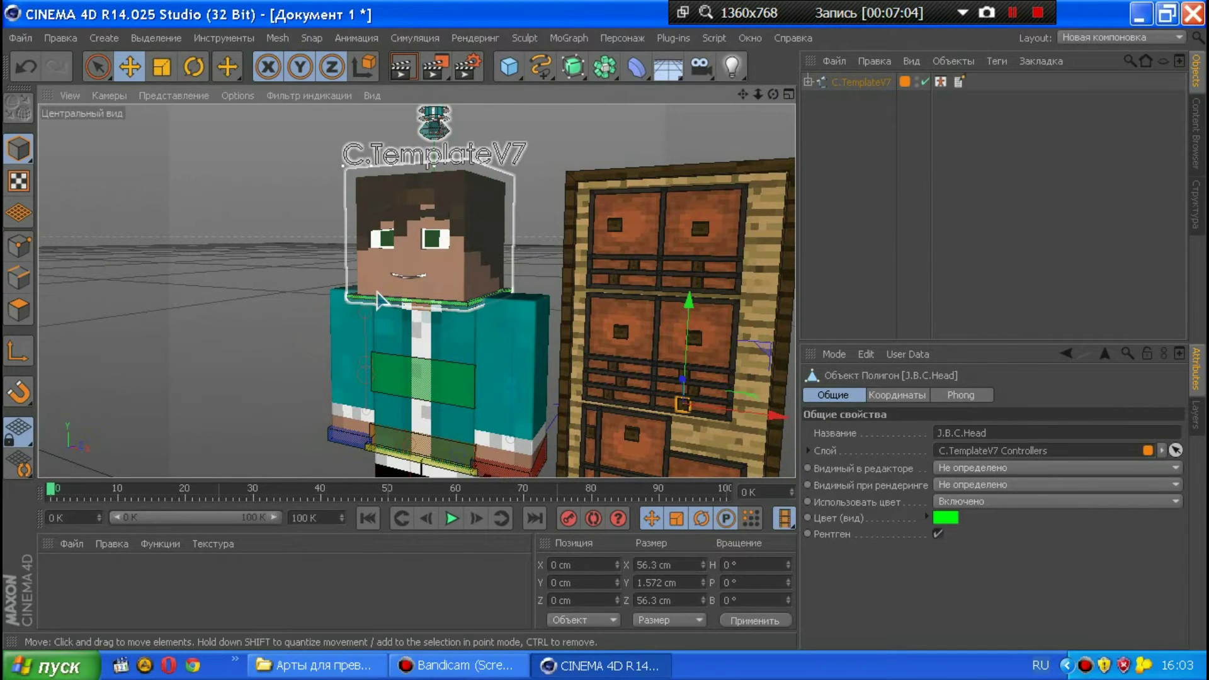
{"action": "left_click", "coordinate": [194, 74]}
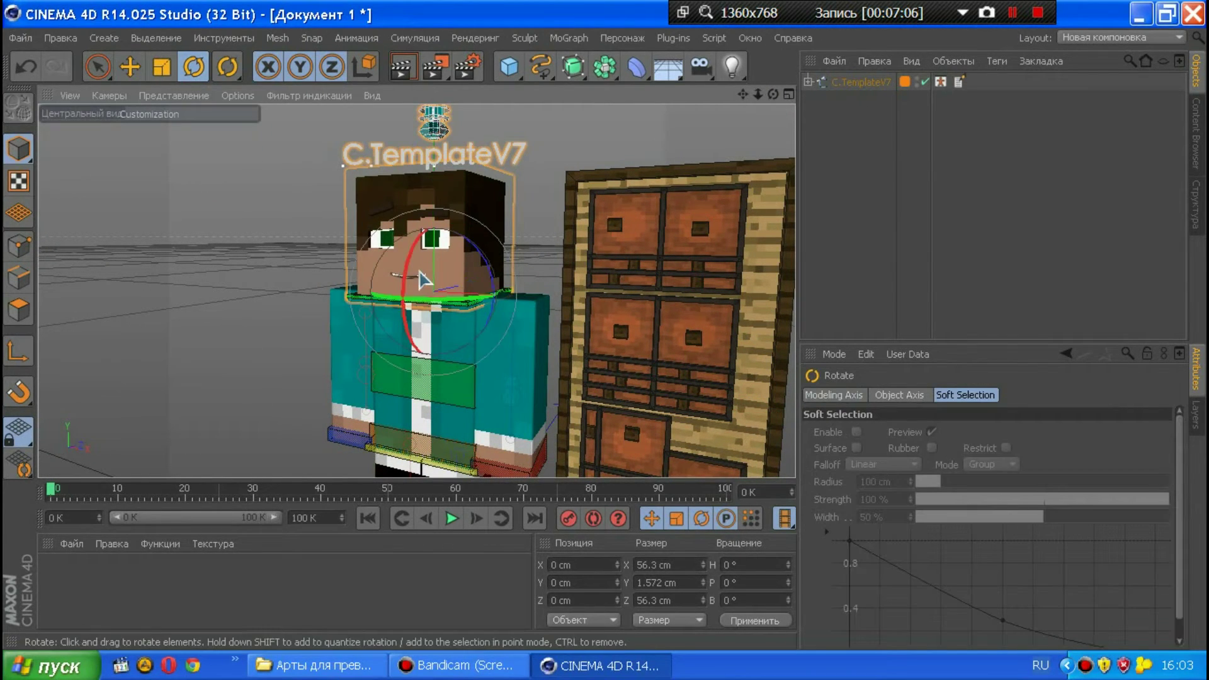
{"action": "left_click_drag", "start_coordinate": [391, 301], "coordinate": [403, 290]}
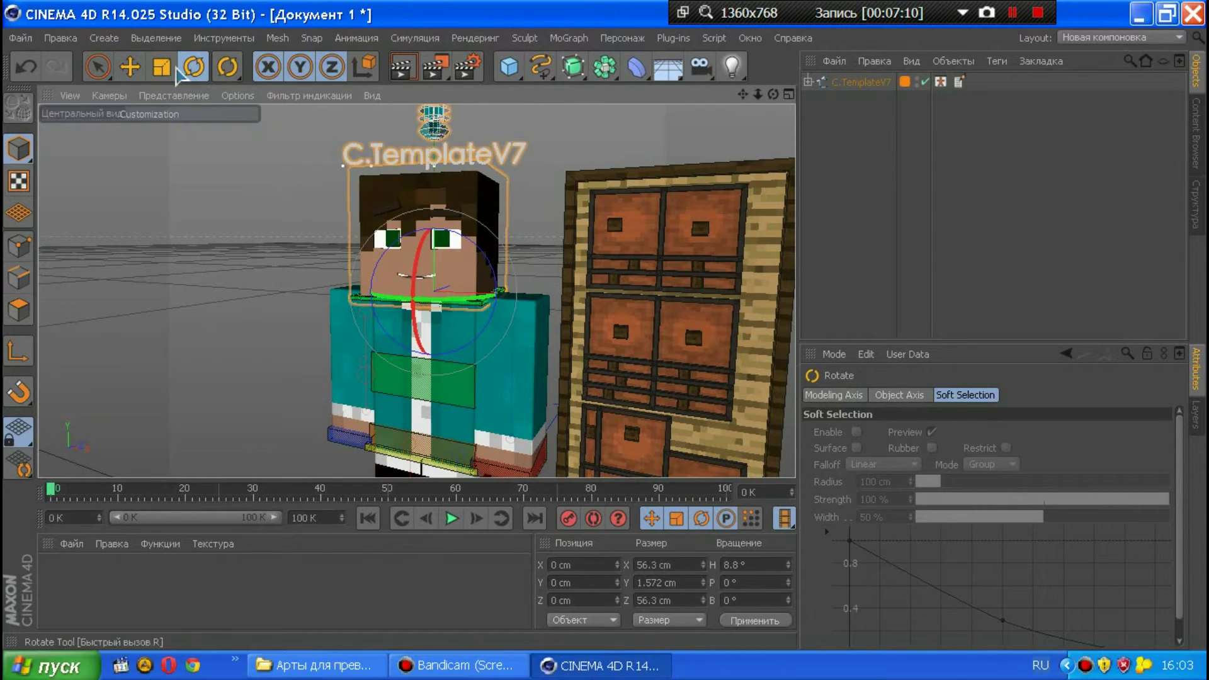
- Move the B.C.ArmRight controller up and outward
{"action": "left_click", "coordinate": [132, 69]}
{"action": "left_click", "coordinate": [340, 435]}
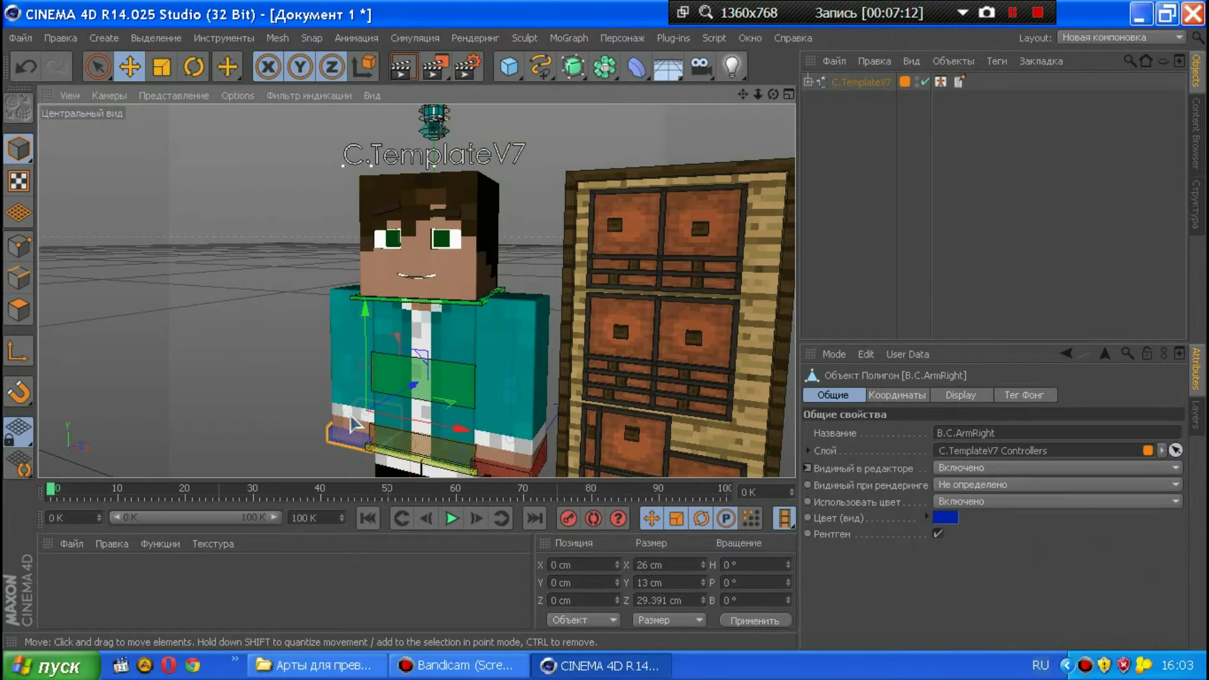
{"action": "mouse_move", "coordinate": [368, 376]}
{"action": "left_mouse_down"}
{"action": "mouse_move", "coordinate": [390, 395]}
{"action": "mouse_move", "coordinate": [355, 378]}
{"action": "left_mouse_up"}
{"action": "left_click_drag", "start_coordinate": [399, 432], "coordinate": [386, 427]}
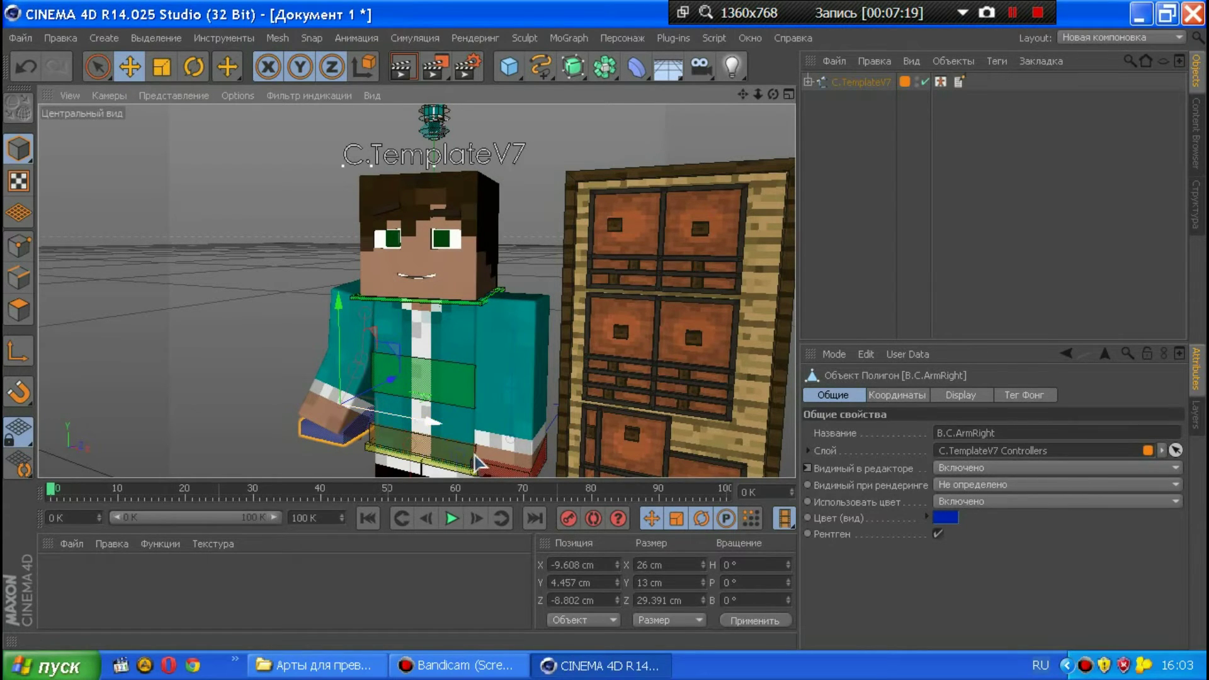
- Hide the facial controller board via the C.TemplateV7 HUD
{"action": "left_click_drag", "start_coordinate": [758, 93], "coordinate": [837, 133]}
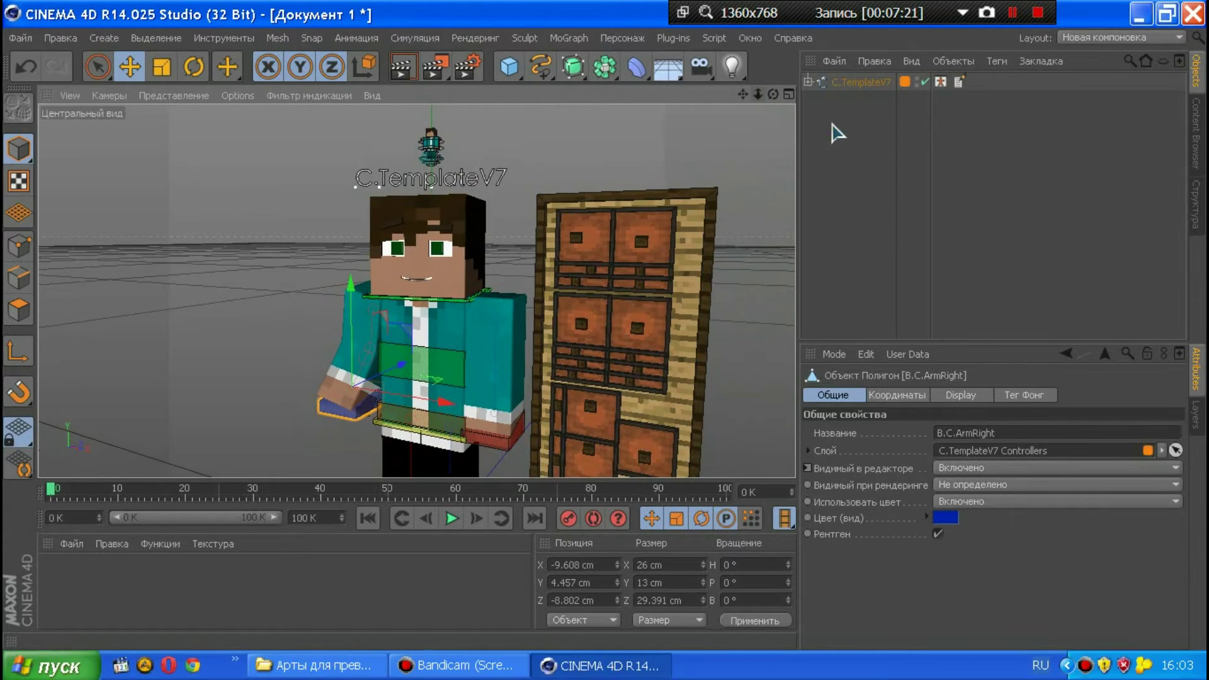
{"action": "left_click", "coordinate": [853, 83]}
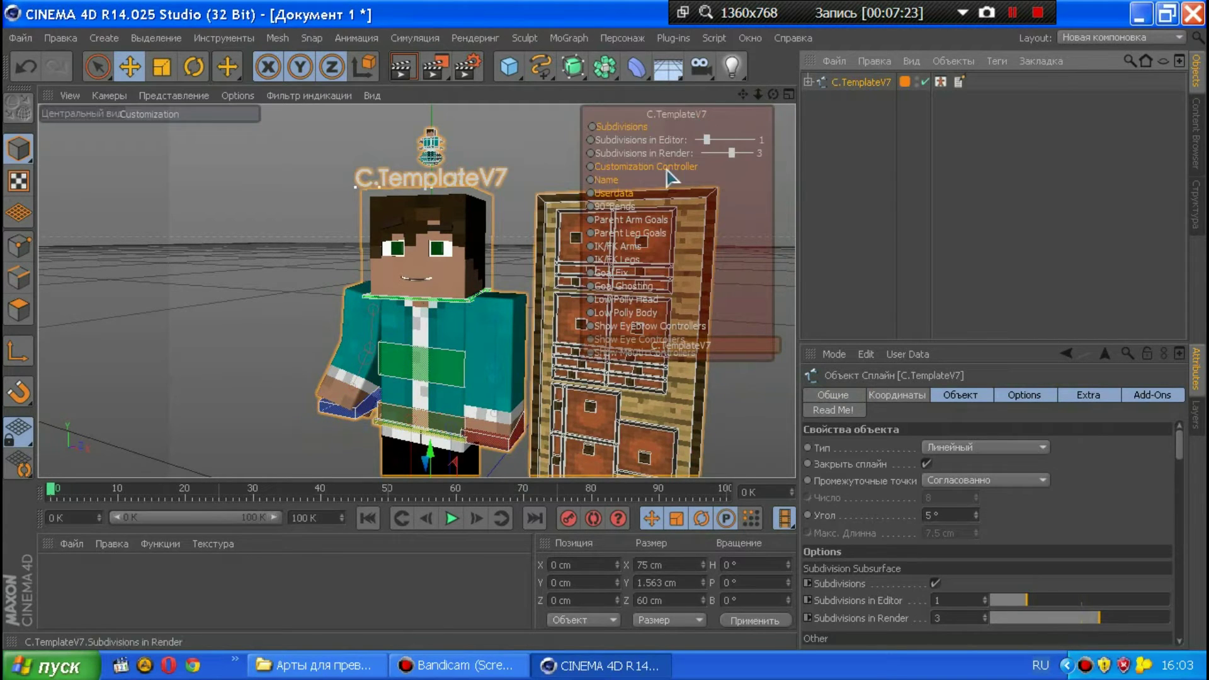
{"action": "left_click", "coordinate": [620, 187]}
{"action": "left_click", "coordinate": [863, 168]}
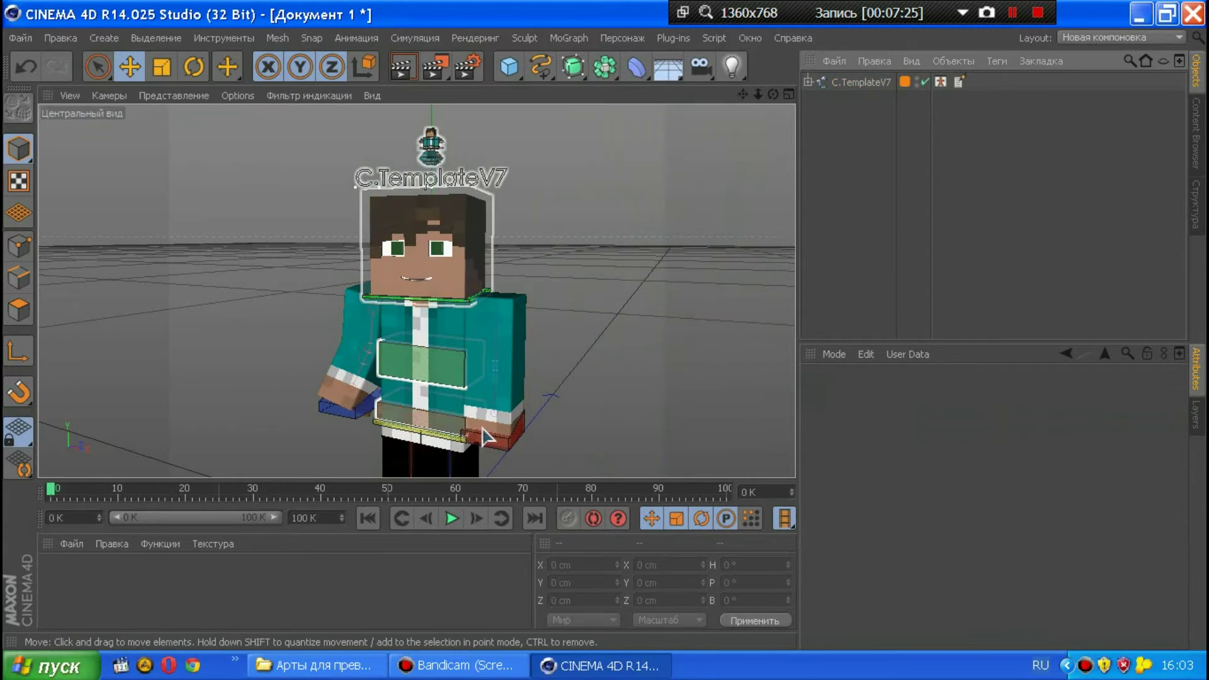
- Move the B.C.ArmLeft controller up and outward, then zoom out
{"action": "left_click", "coordinate": [510, 439]}
{"action": "left_click_drag", "start_coordinate": [497, 387], "coordinate": [498, 370]}
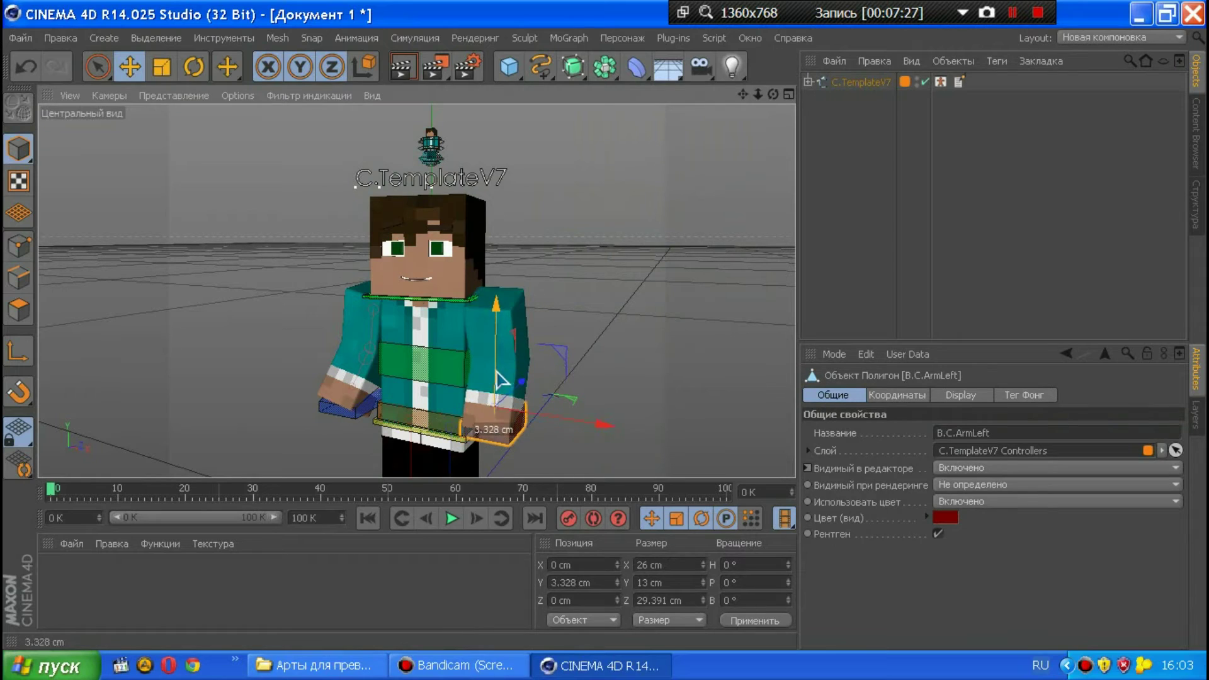
{"action": "mouse_move", "coordinate": [539, 423]}
{"action": "left_mouse_down"}
{"action": "mouse_move", "coordinate": [552, 419]}
{"action": "mouse_move", "coordinate": [524, 398]}
{"action": "mouse_move", "coordinate": [527, 386]}
{"action": "left_mouse_up"}
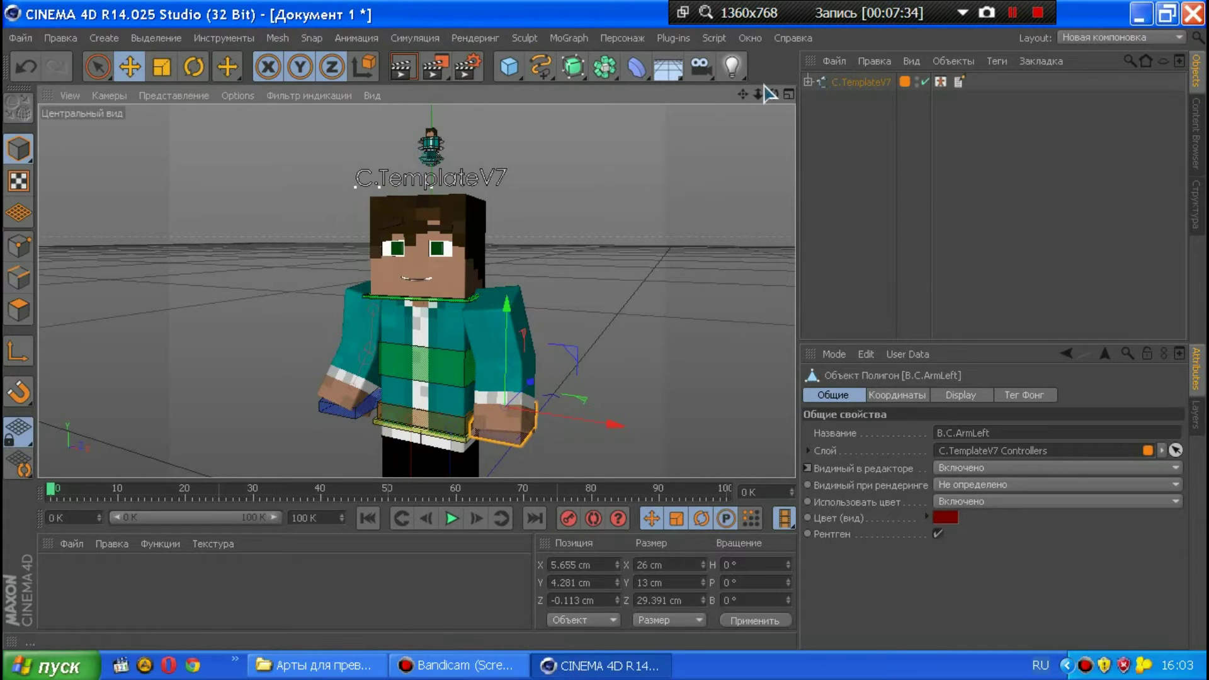
{"action": "mouse_move", "coordinate": [758, 93]}
{"action": "left_mouse_down"}
{"action": "mouse_move", "coordinate": [749, 101]}
{"action": "mouse_move", "coordinate": [765, 75]}
{"action": "left_mouse_up"}
- Undo the last pose changes and zoom the view in on the legs
{"action": "key", "text": "space"}
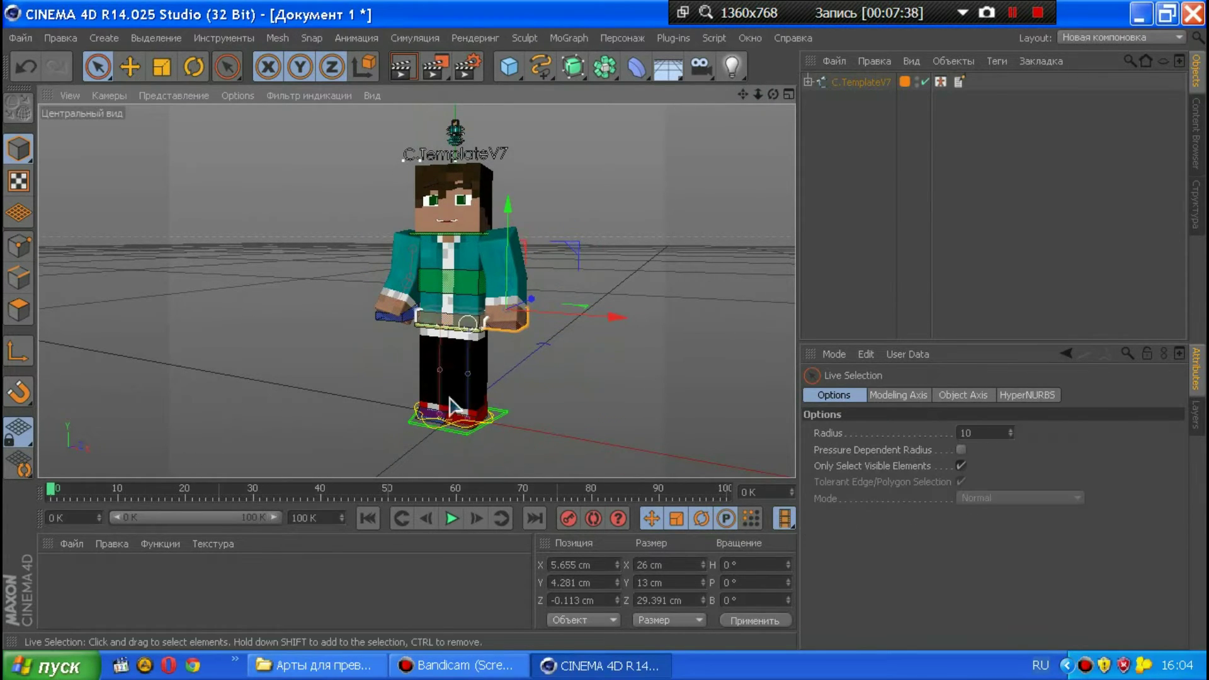
{"action": "left_click", "coordinate": [444, 419]}
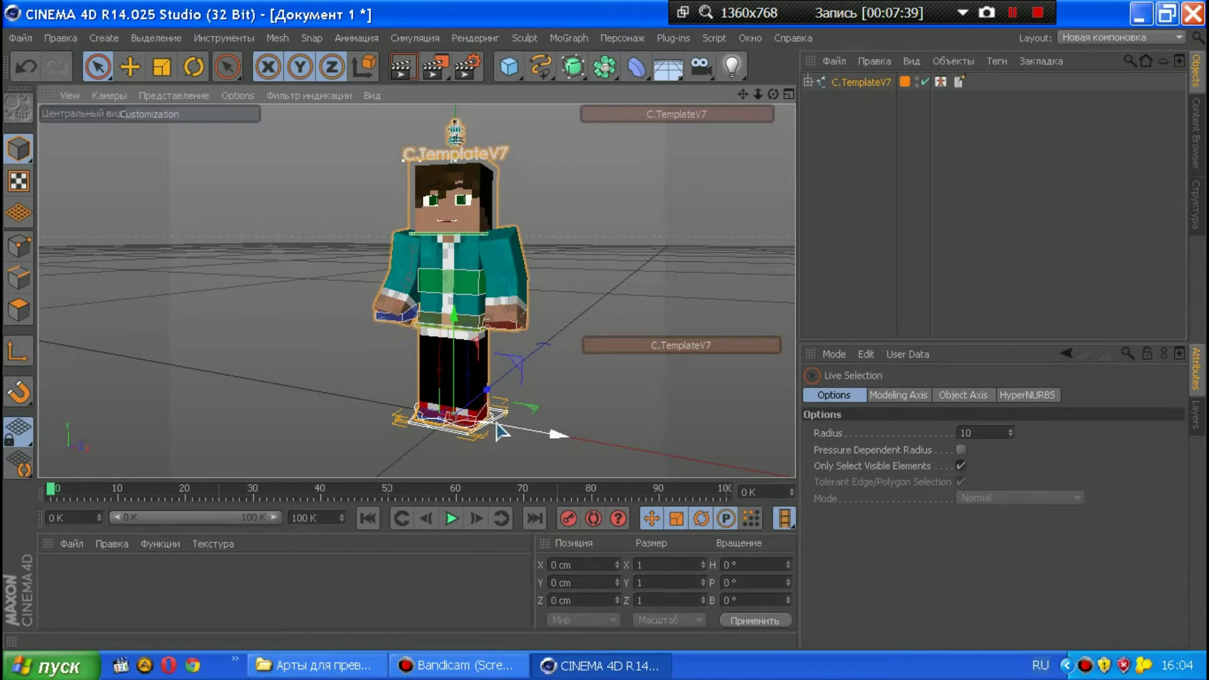
{"action": "key", "text": "ctrl+z"}
{"action": "key", "text": "ctrl+z"}
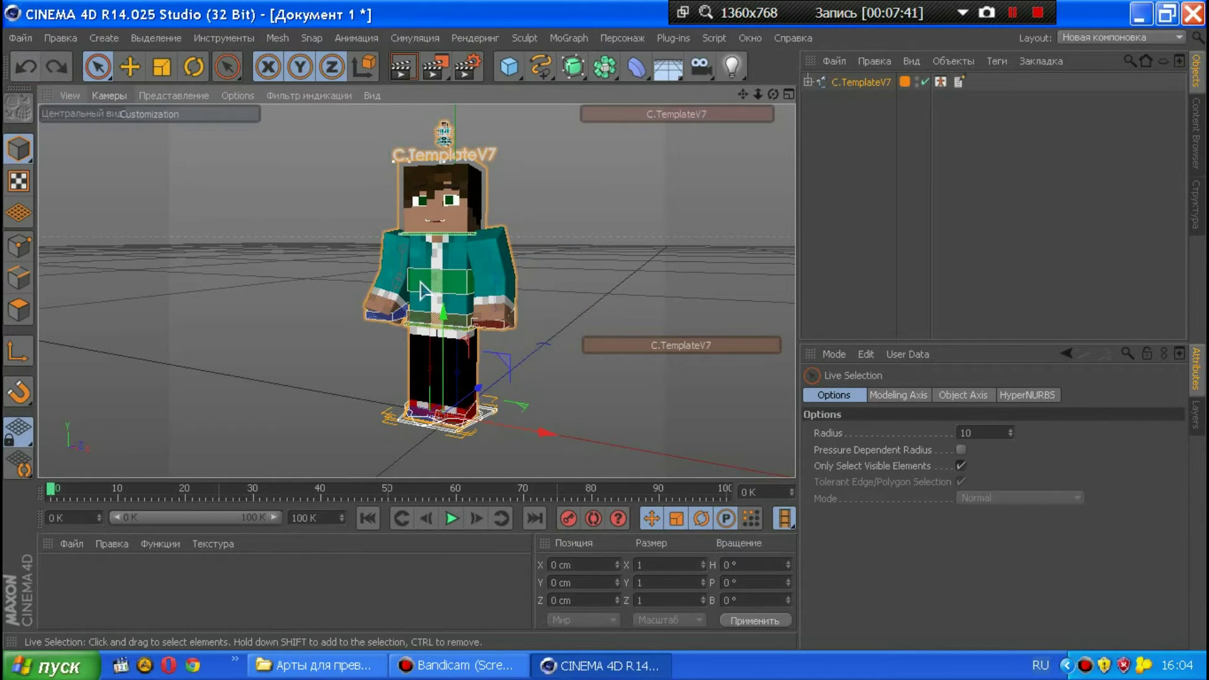
{"action": "key", "text": "ctrl+z"}
{"action": "scroll", "coordinate": [430, 427], "scroll_direction": "up", "scroll_amount": 1}
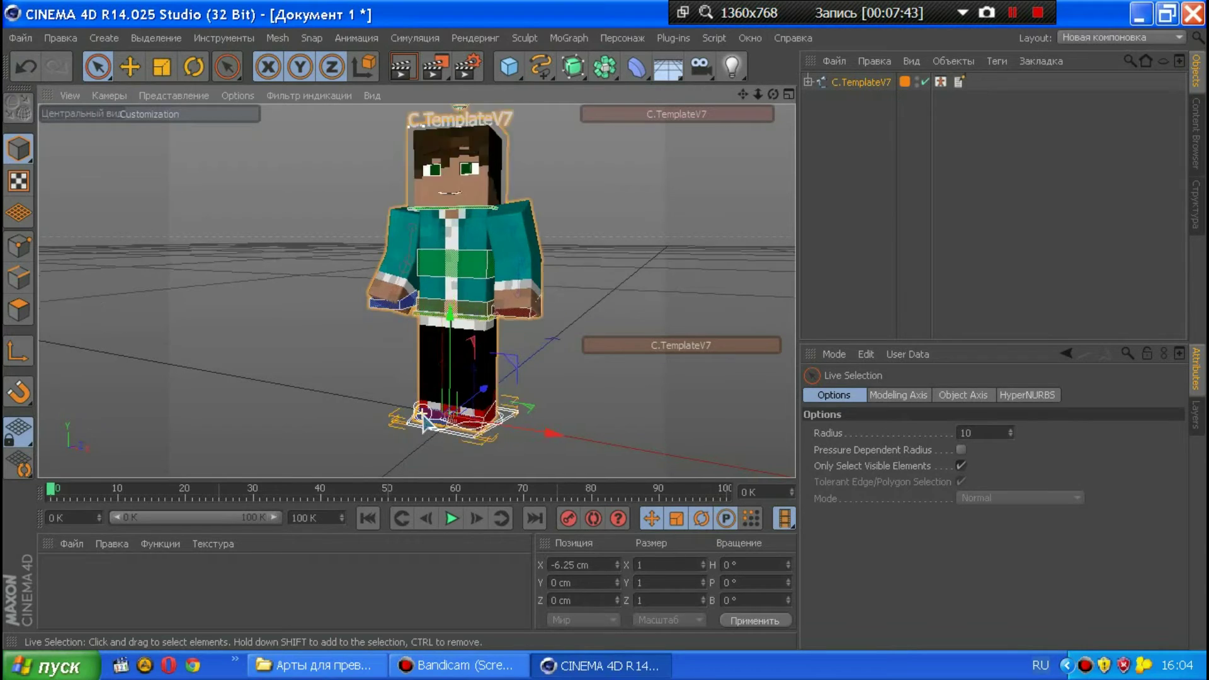
{"action": "scroll", "coordinate": [430, 426], "scroll_direction": "up", "scroll_amount": 2}
{"action": "scroll", "coordinate": [438, 424], "scroll_direction": "up", "scroll_amount": 2}
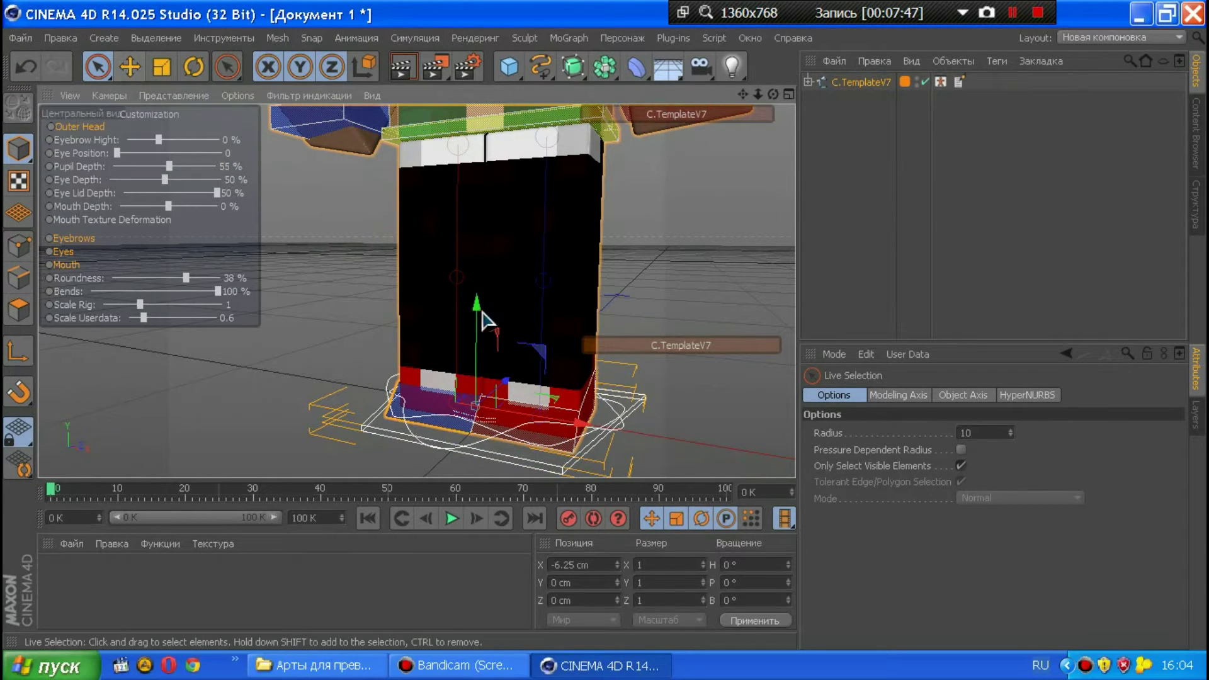
{"action": "key", "text": "e"}
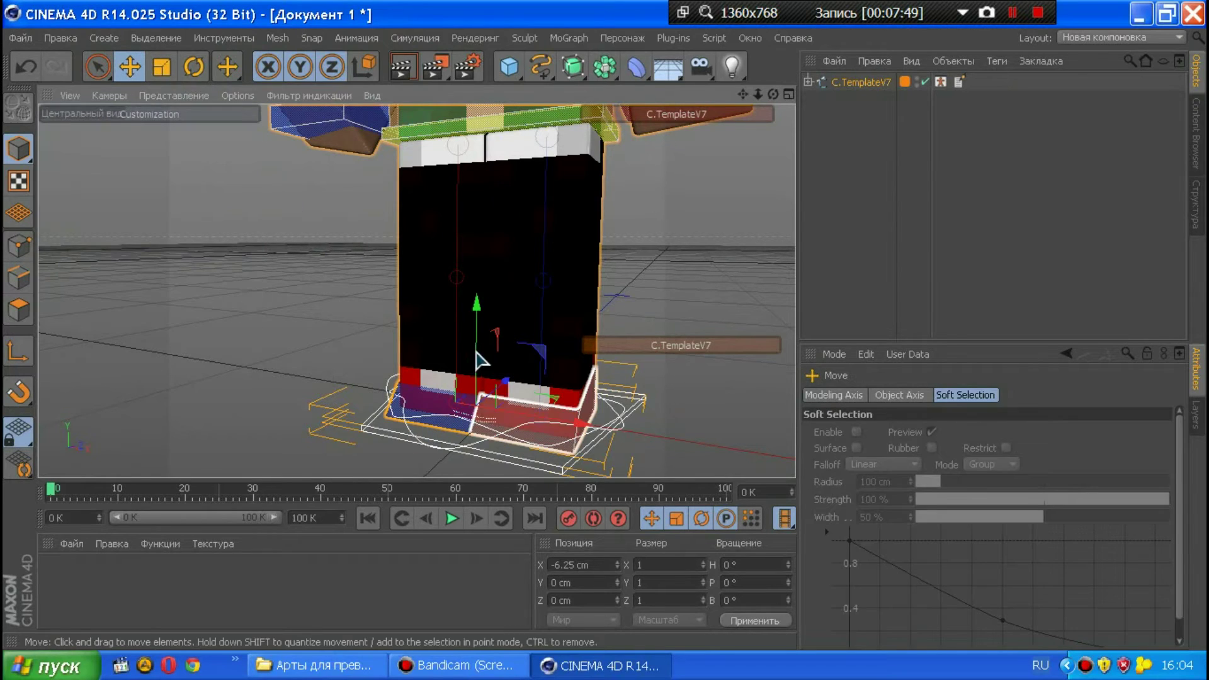
{"action": "left_click", "coordinate": [25, 71]}
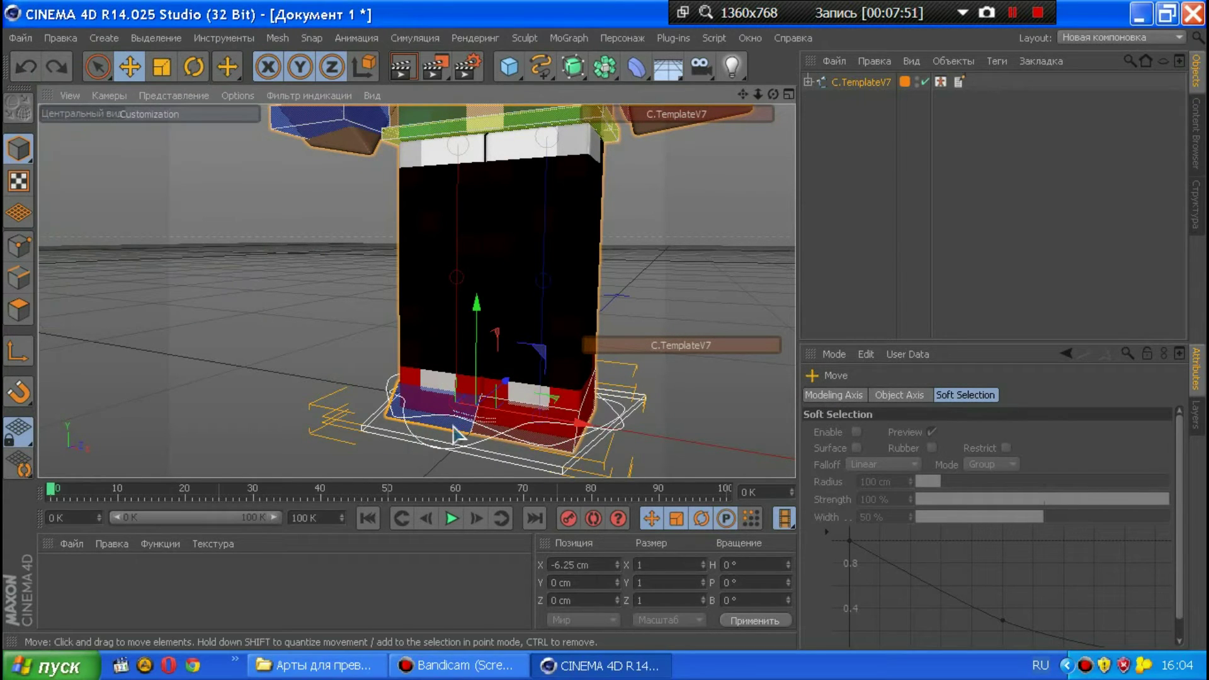
- Move B.C.LegRight and B.C.LegLeft up and apart along X/Z to bend the knees
{"action": "left_click", "coordinate": [427, 422]}
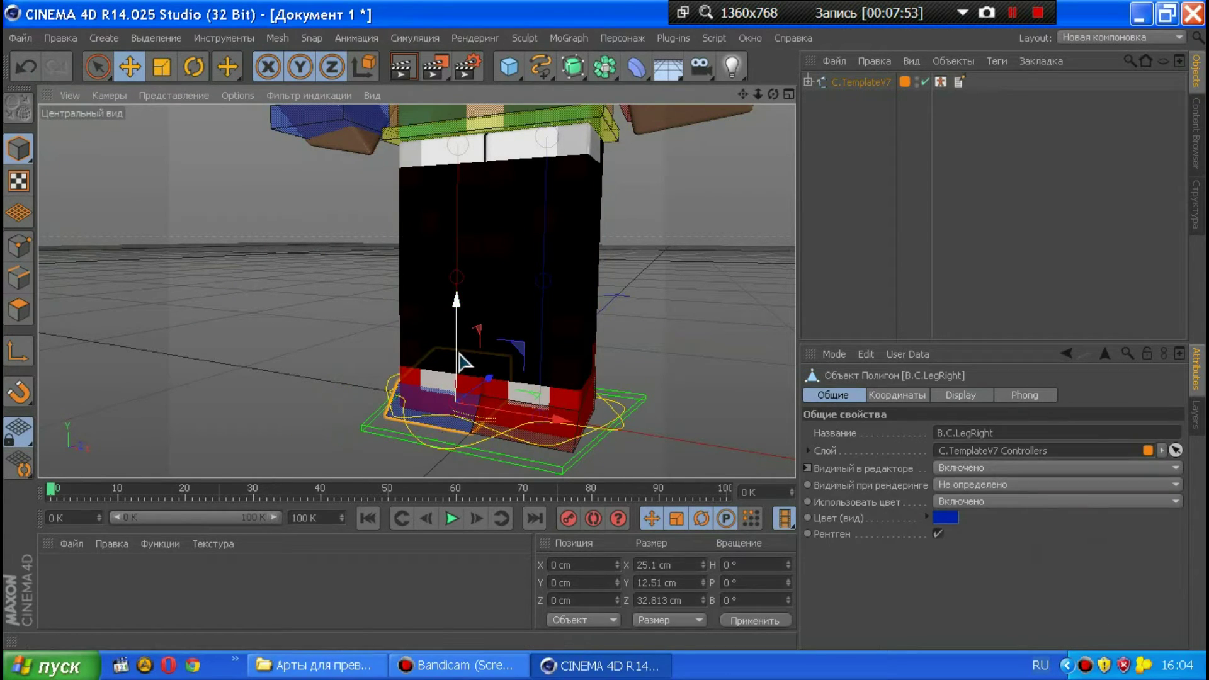
{"action": "mouse_move", "coordinate": [466, 359]}
{"action": "left_mouse_down"}
{"action": "mouse_move", "coordinate": [499, 413]}
{"action": "mouse_move", "coordinate": [428, 359]}
{"action": "left_mouse_up"}
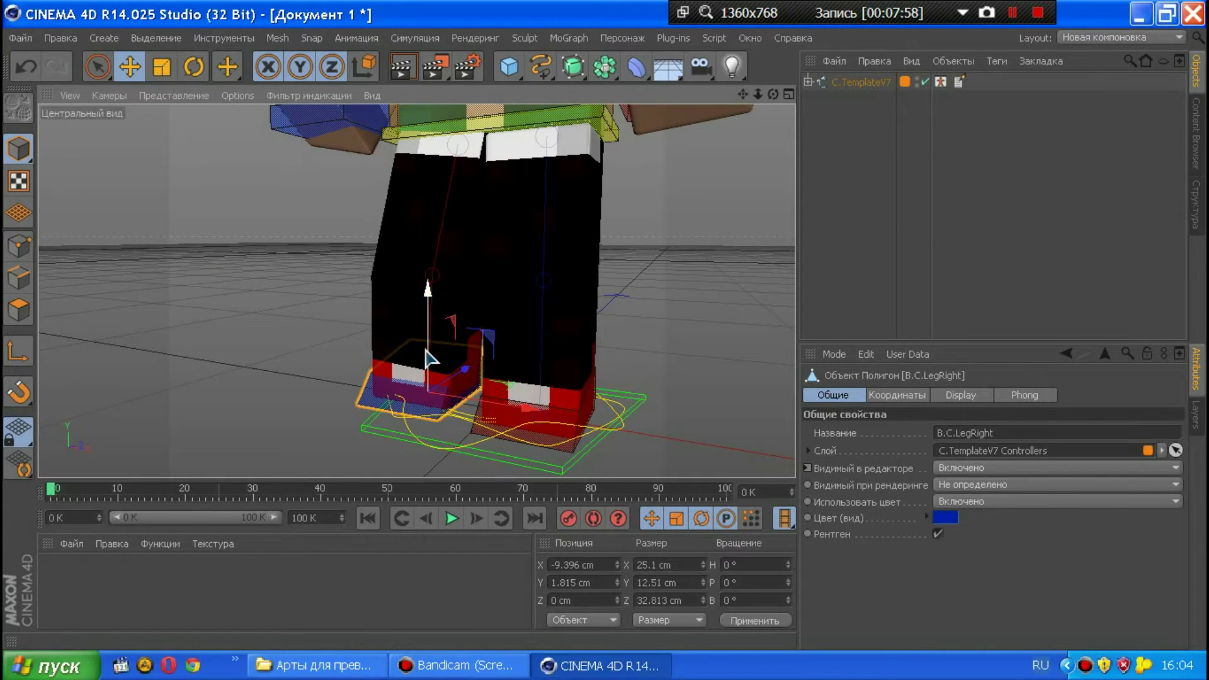
{"action": "left_click", "coordinate": [562, 436]}
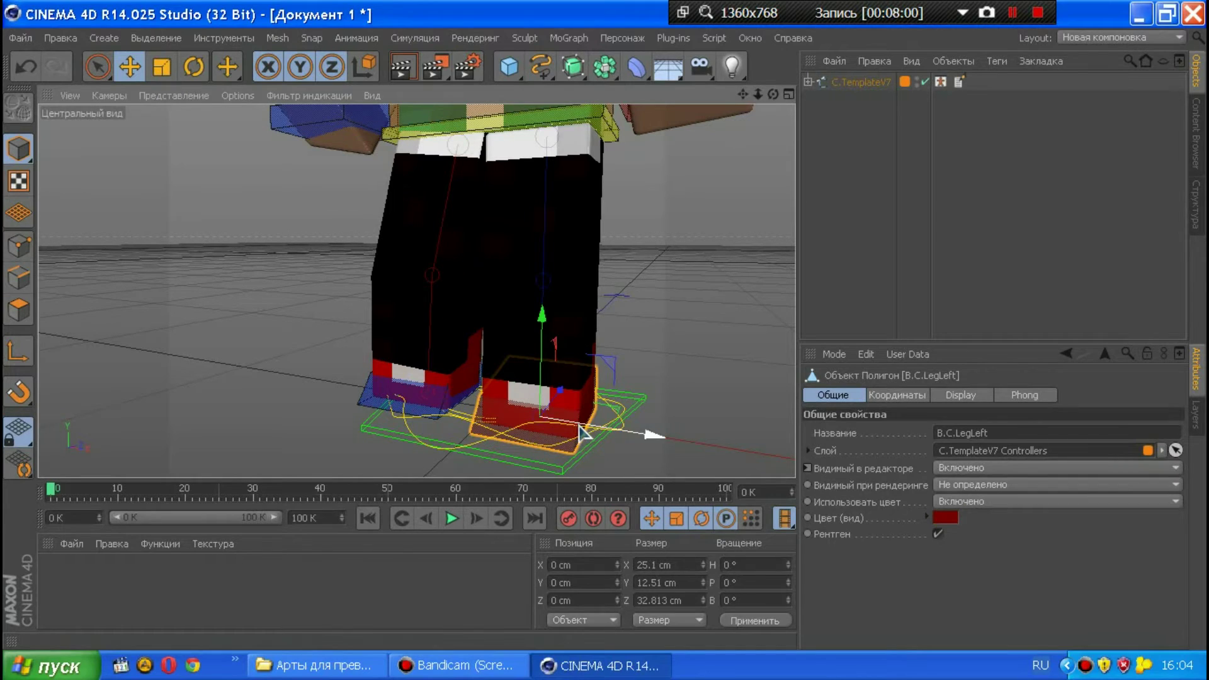
{"action": "left_click_drag", "start_coordinate": [579, 430], "coordinate": [595, 434]}
{"action": "mouse_move", "coordinate": [556, 383]}
{"action": "left_mouse_down"}
{"action": "mouse_move", "coordinate": [556, 372]}
{"action": "mouse_move", "coordinate": [578, 397]}
{"action": "left_mouse_up"}
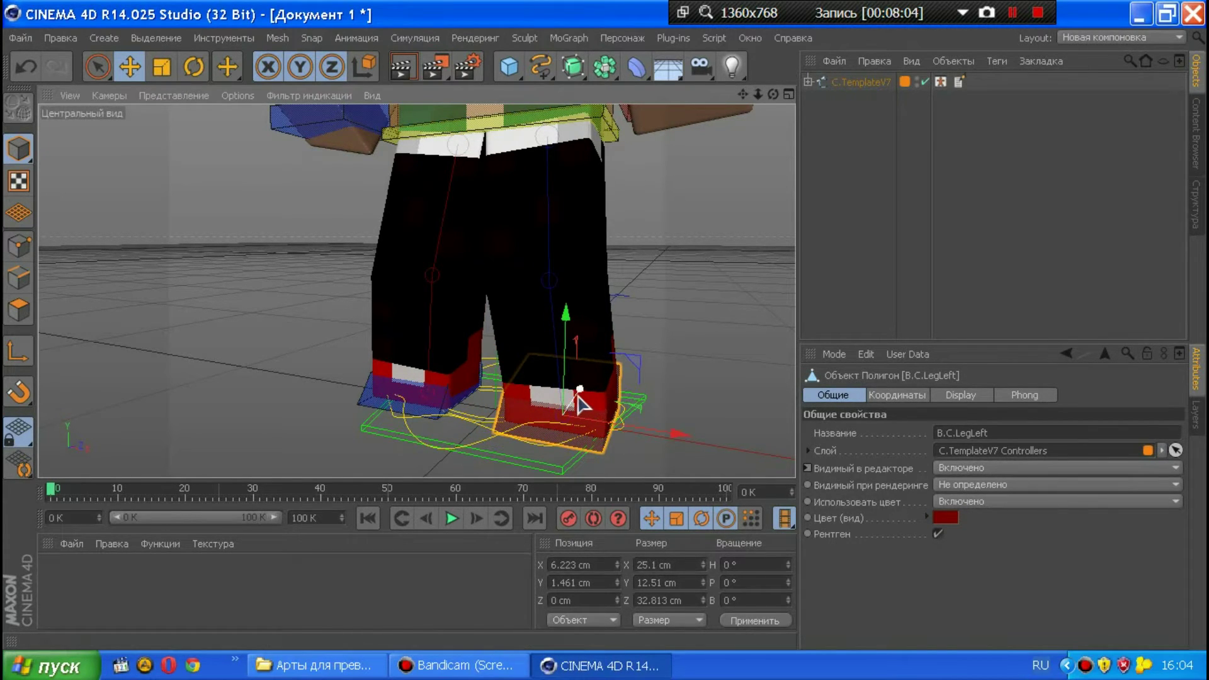
{"action": "left_click", "coordinate": [408, 405]}
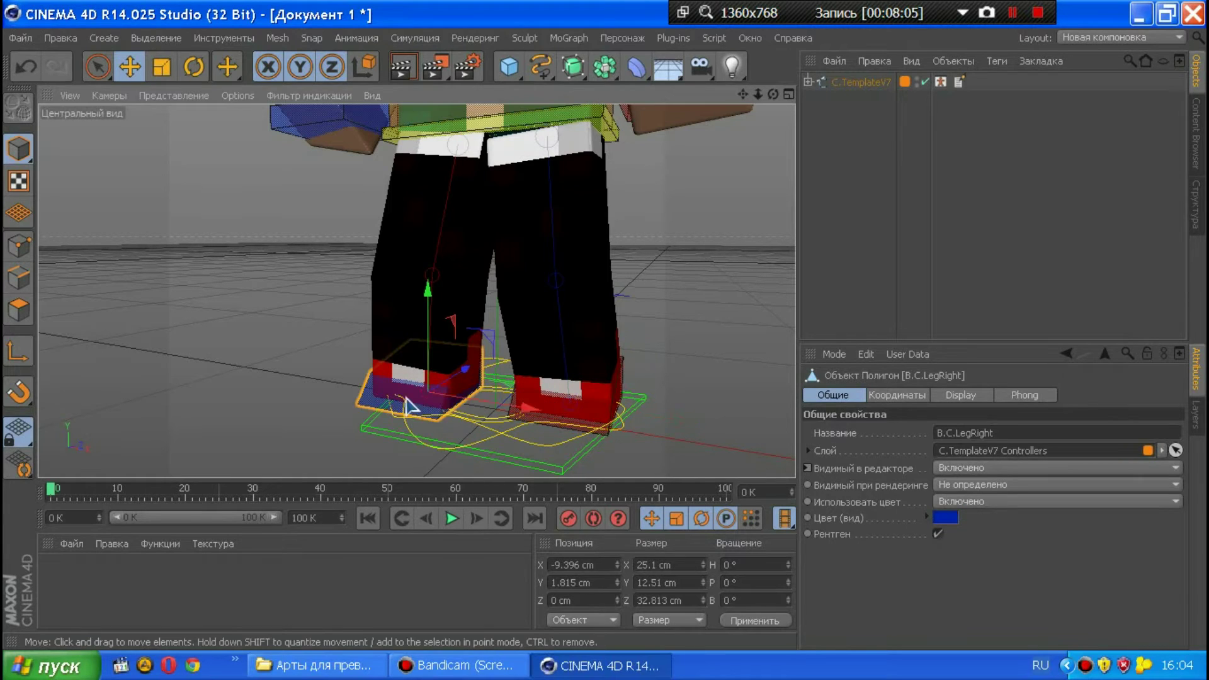
{"action": "left_click_drag", "start_coordinate": [461, 378], "coordinate": [454, 377]}
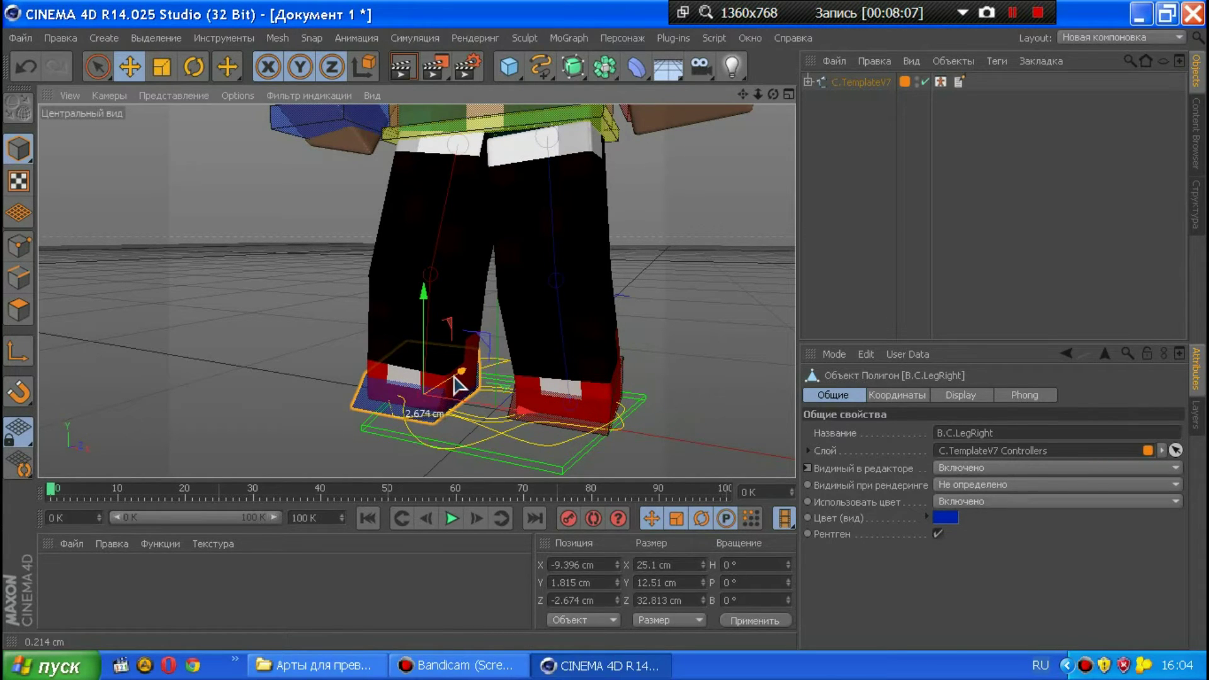
{"action": "left_click_drag", "start_coordinate": [418, 289], "coordinate": [416, 291], "text": "alt"}
{"action": "left_click_drag", "start_coordinate": [758, 94], "coordinate": [748, 103]}
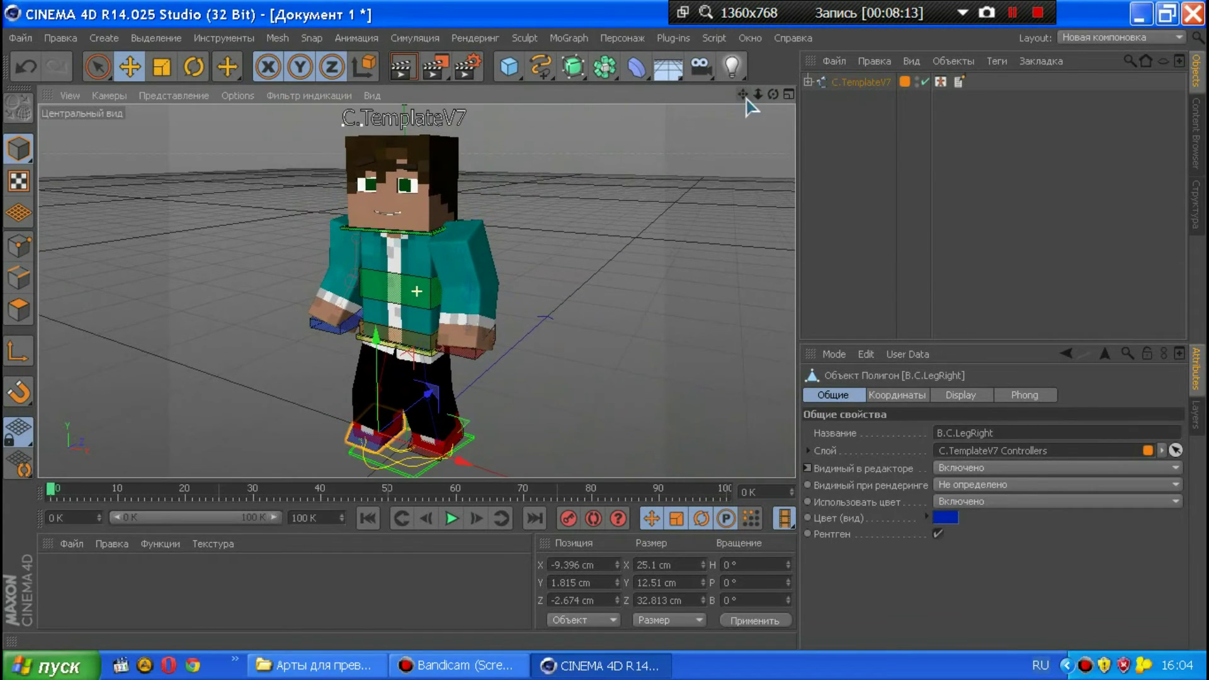
- Rotate the head slightly, reframe the view, and open the TemplateRigV7 Extras object presets
{"action": "left_click", "coordinate": [406, 234]}
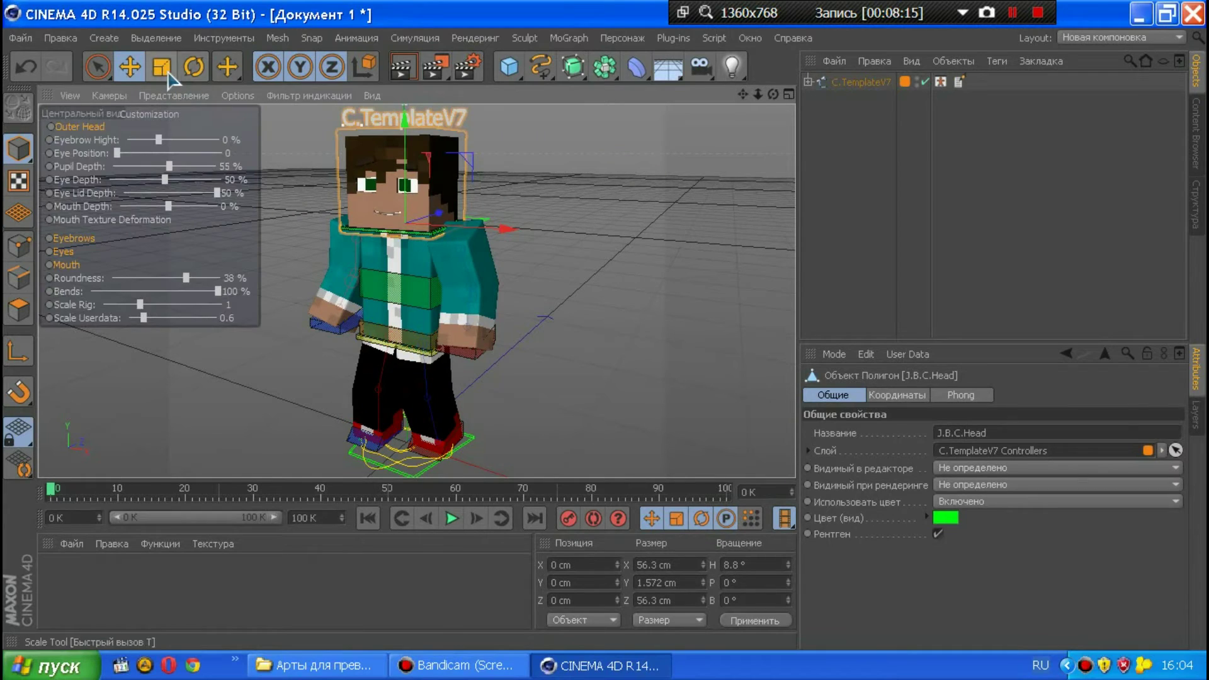
{"action": "left_click", "coordinate": [193, 66]}
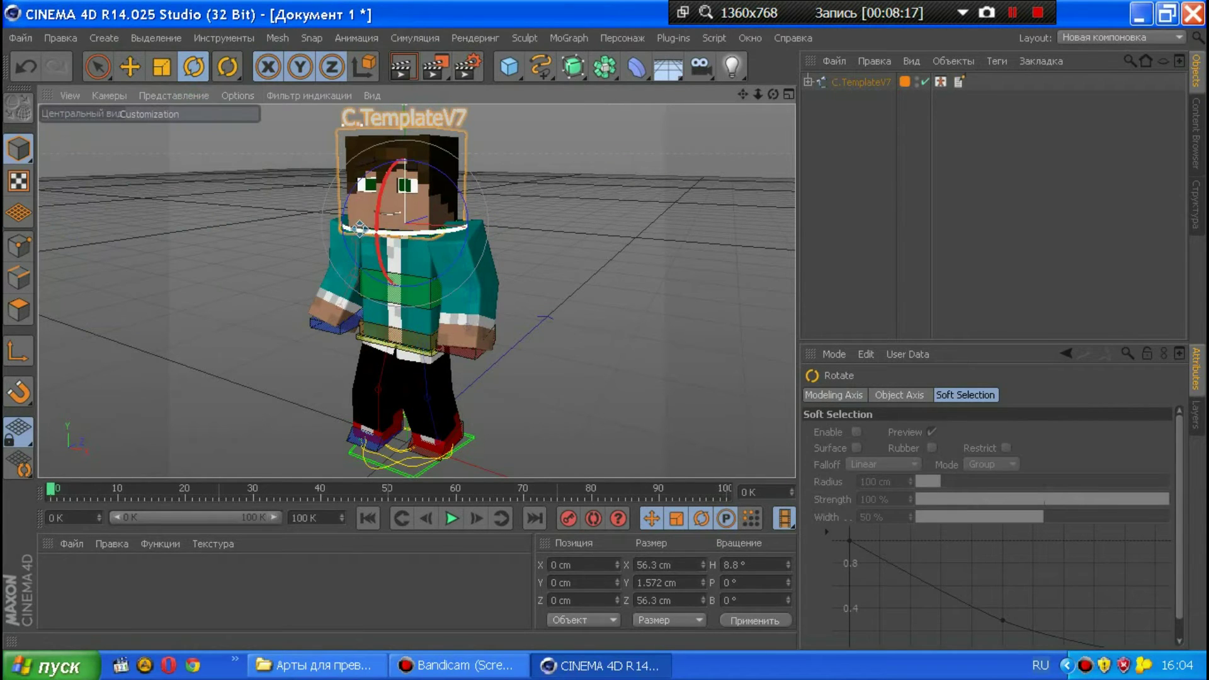
{"action": "left_click", "coordinate": [816, 193]}
{"action": "left_click_drag", "start_coordinate": [760, 95], "coordinate": [762, 107]}
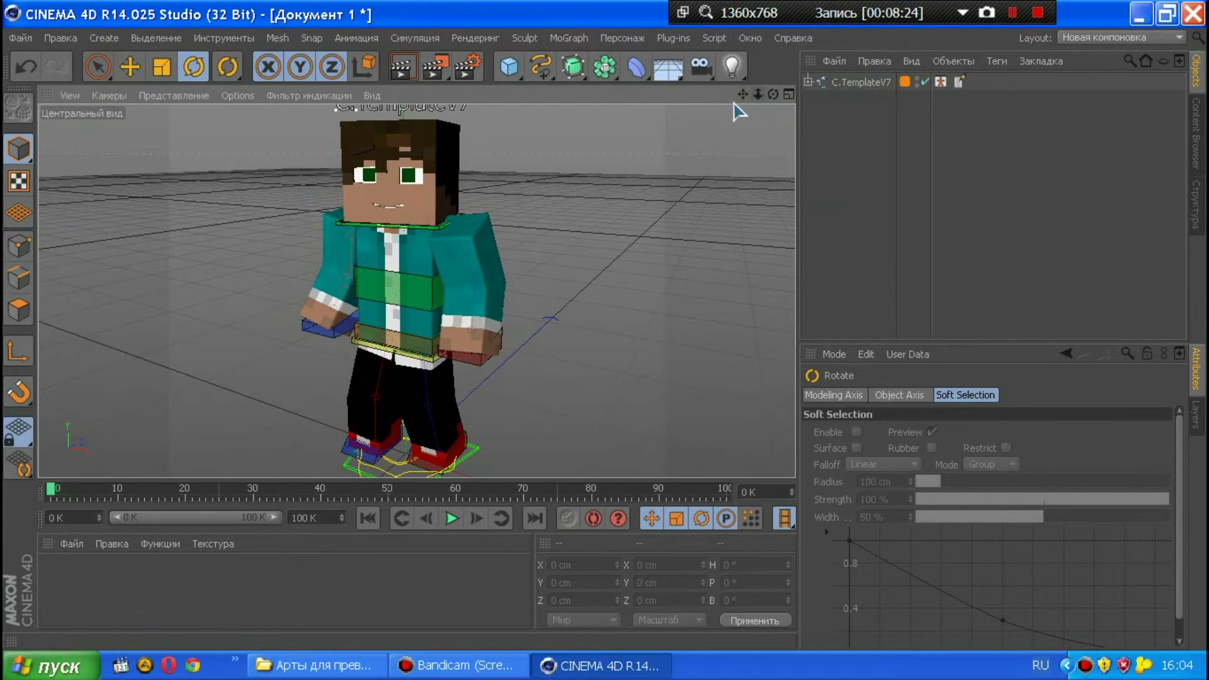
{"action": "left_click_drag", "start_coordinate": [743, 94], "coordinate": [765, 101]}
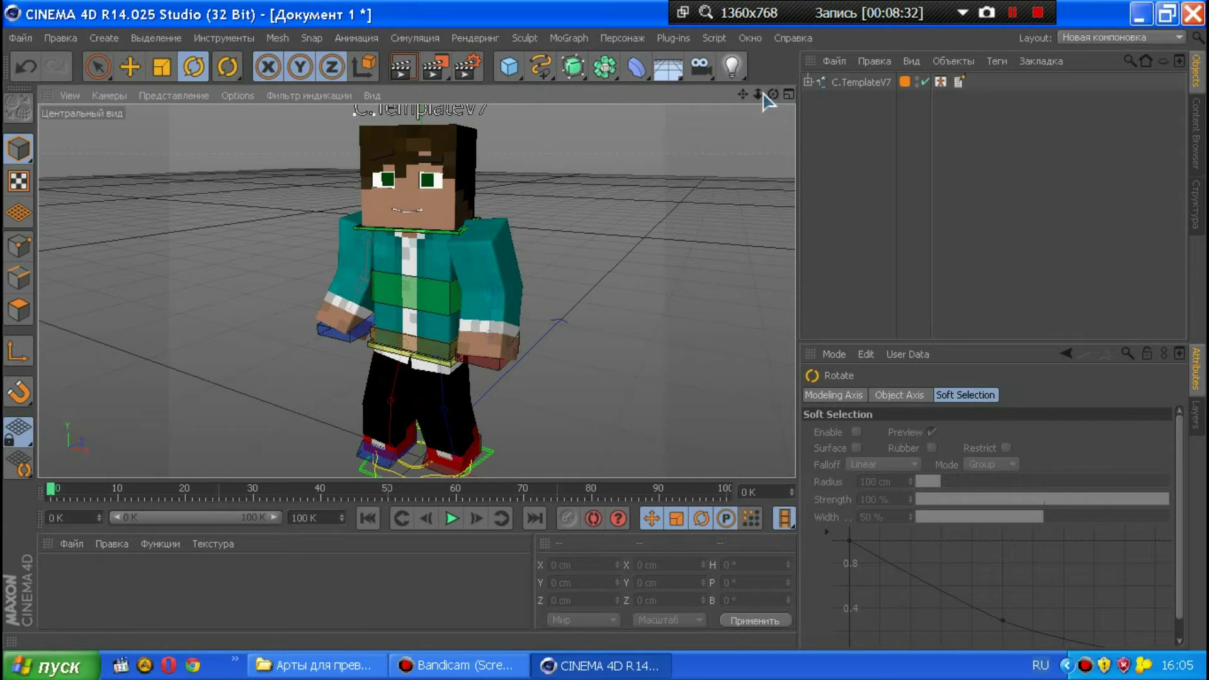
{"action": "left_click", "coordinate": [834, 60]}
{"action": "mouse_move", "coordinate": [921, 128]}
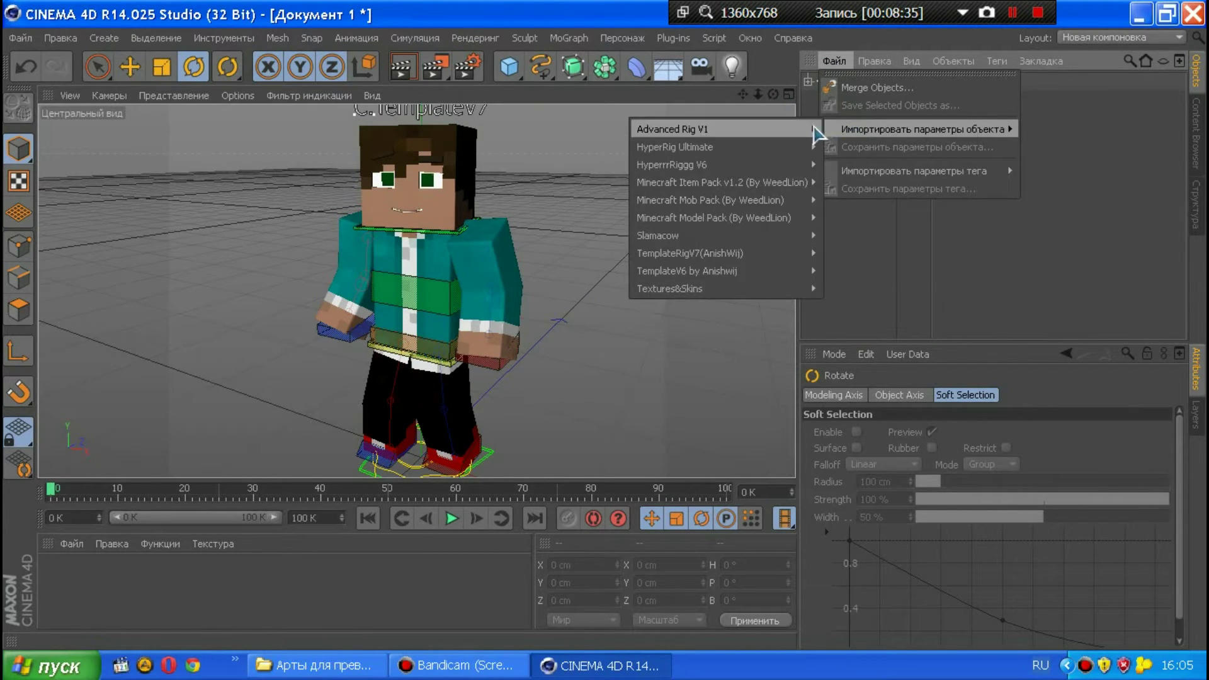
{"action": "mouse_move", "coordinate": [723, 253]}
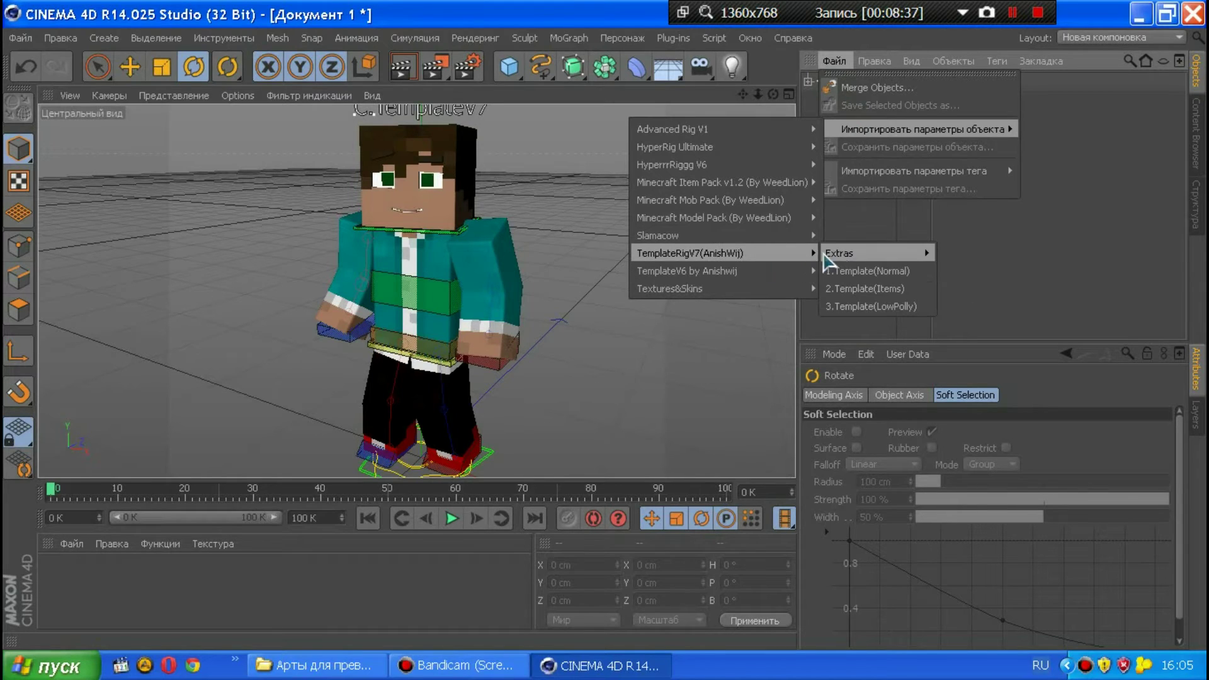
{"action": "mouse_move", "coordinate": [861, 253]}
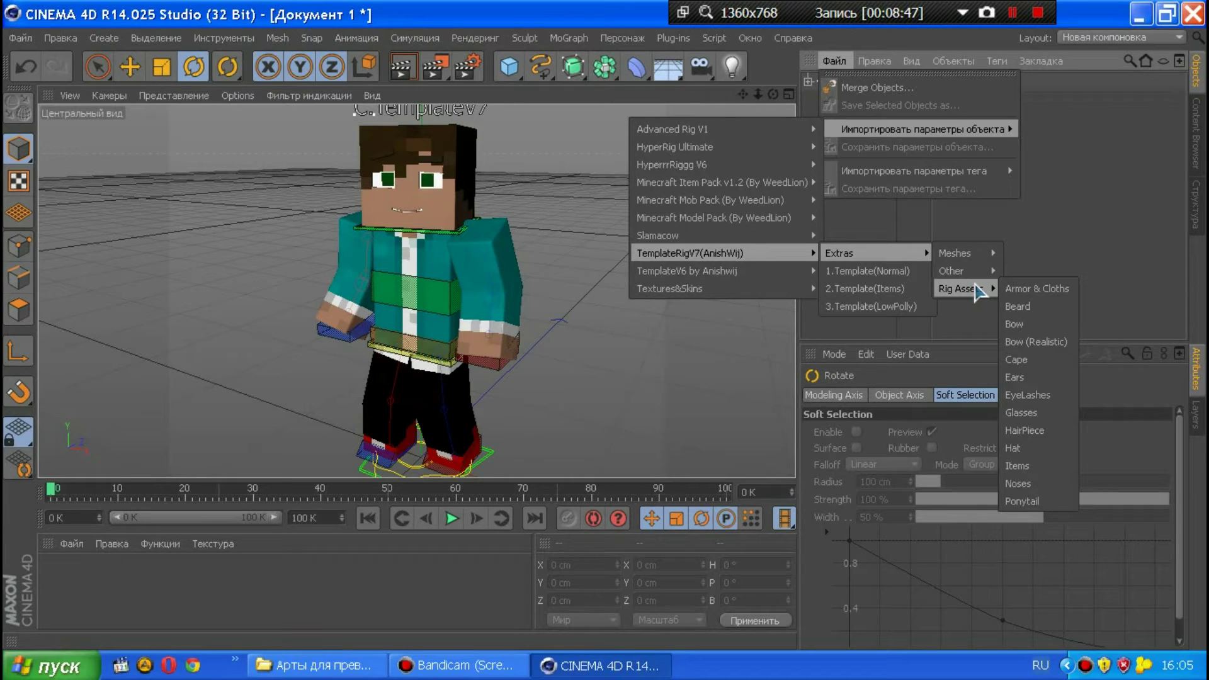
{"action": "mouse_move", "coordinate": [954, 271]}
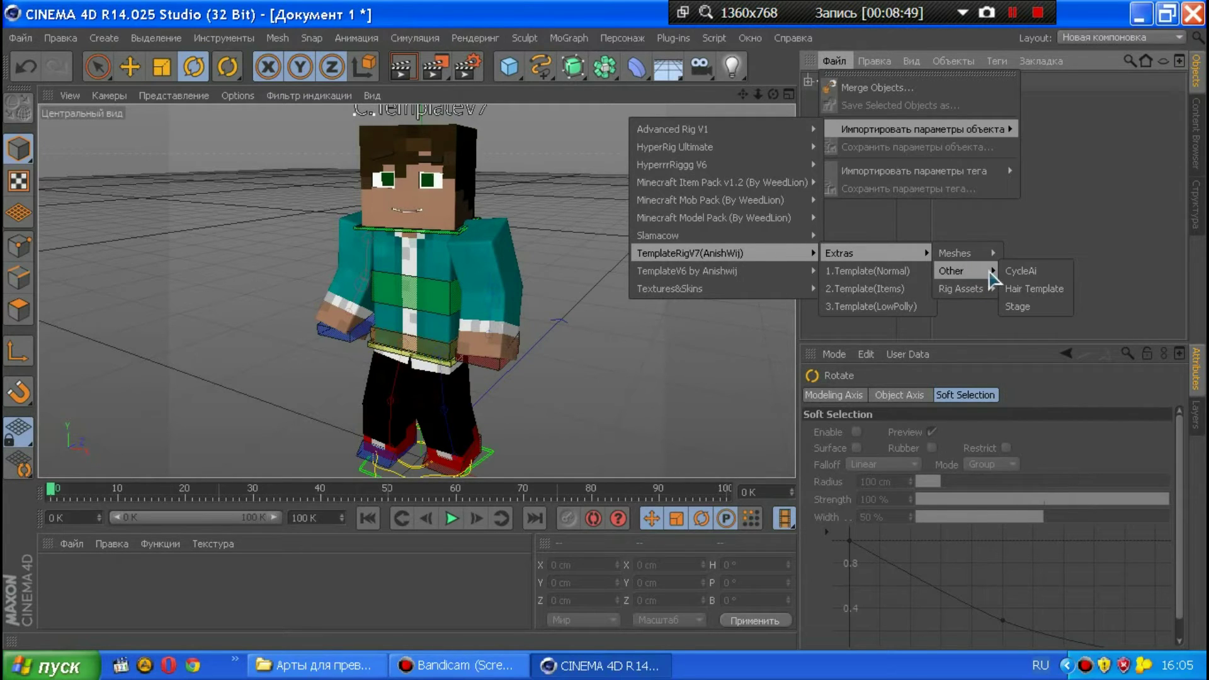
- Load the Hair Template and move its hair cube along X to about 106 cm
{"action": "left_click", "coordinate": [1024, 291]}
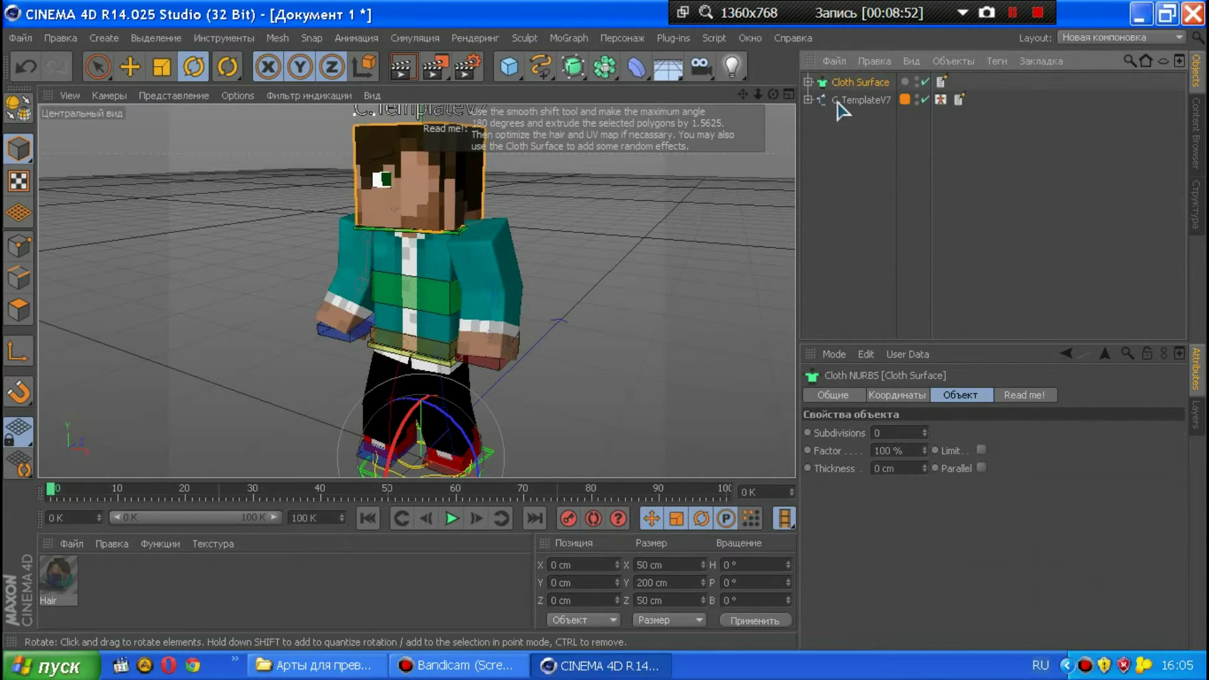
{"action": "left_click_drag", "start_coordinate": [758, 94], "coordinate": [760, 114]}
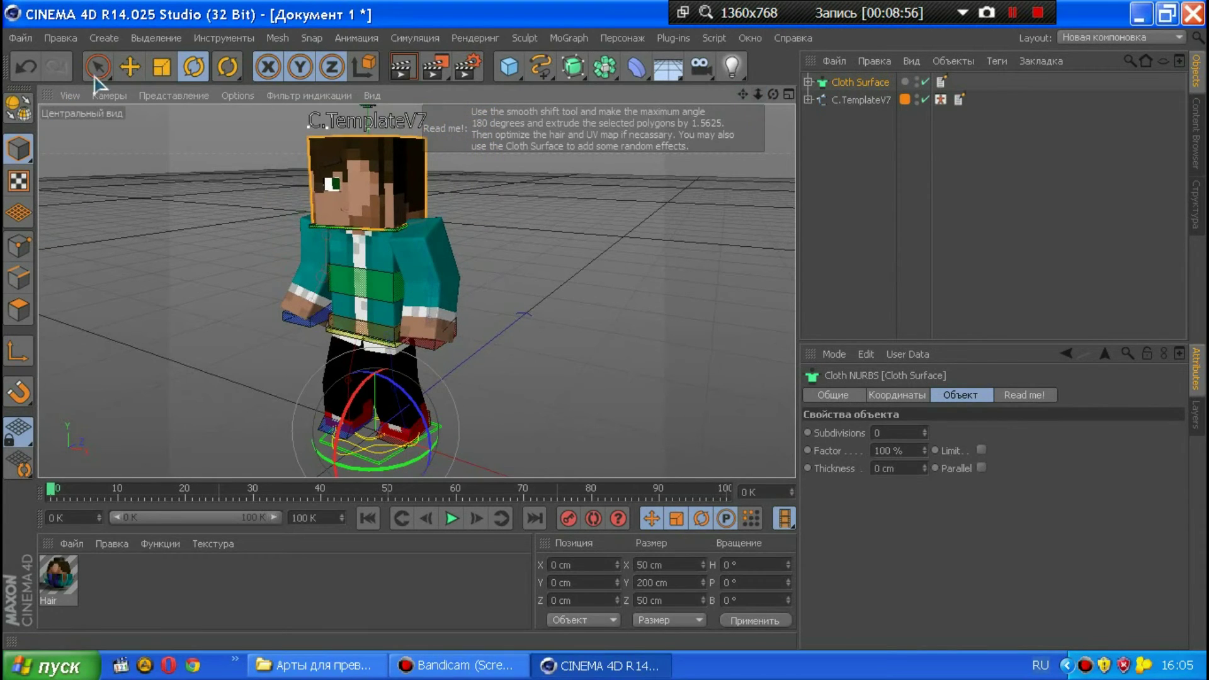
{"action": "left_click", "coordinate": [130, 66]}
{"action": "left_click_drag", "start_coordinate": [464, 464], "coordinate": [598, 488]}
{"action": "left_click_drag", "start_coordinate": [758, 95], "coordinate": [748, 95]}
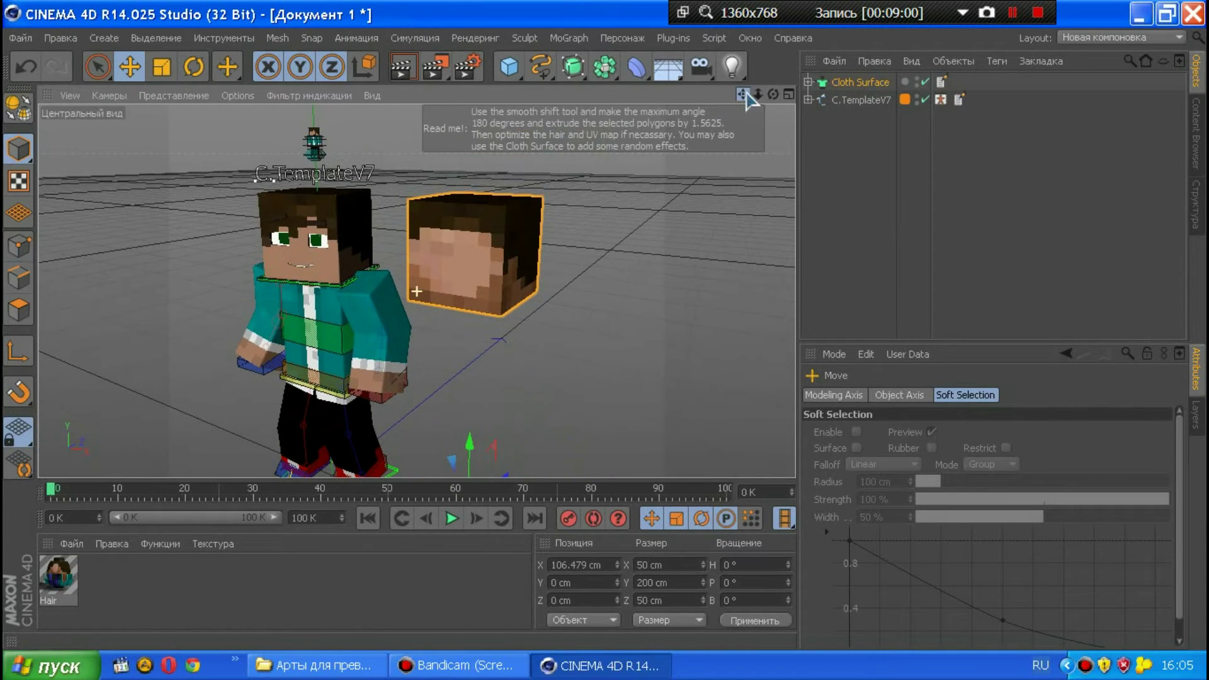
- Inspect the Hair object inside Cloth Surface, including its Phong settings
{"action": "left_click", "coordinate": [808, 82]}
{"action": "left_click", "coordinate": [849, 100]}
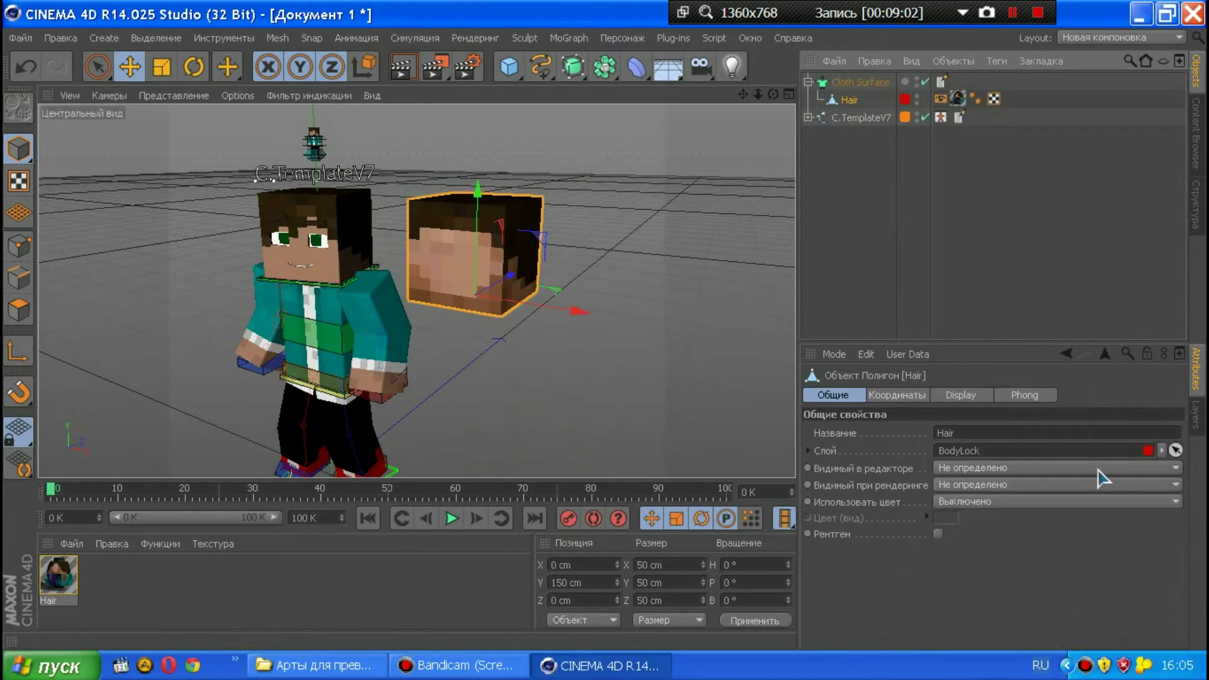
{"action": "left_click", "coordinate": [844, 92]}
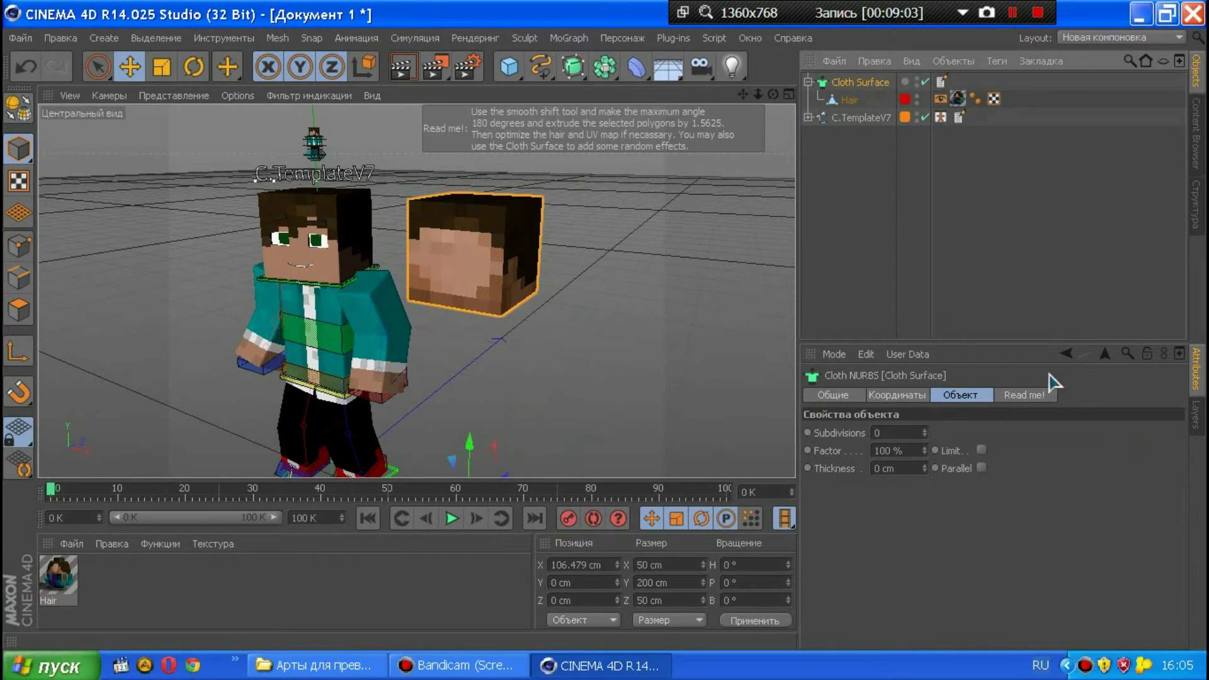
{"action": "left_click", "coordinate": [850, 104]}
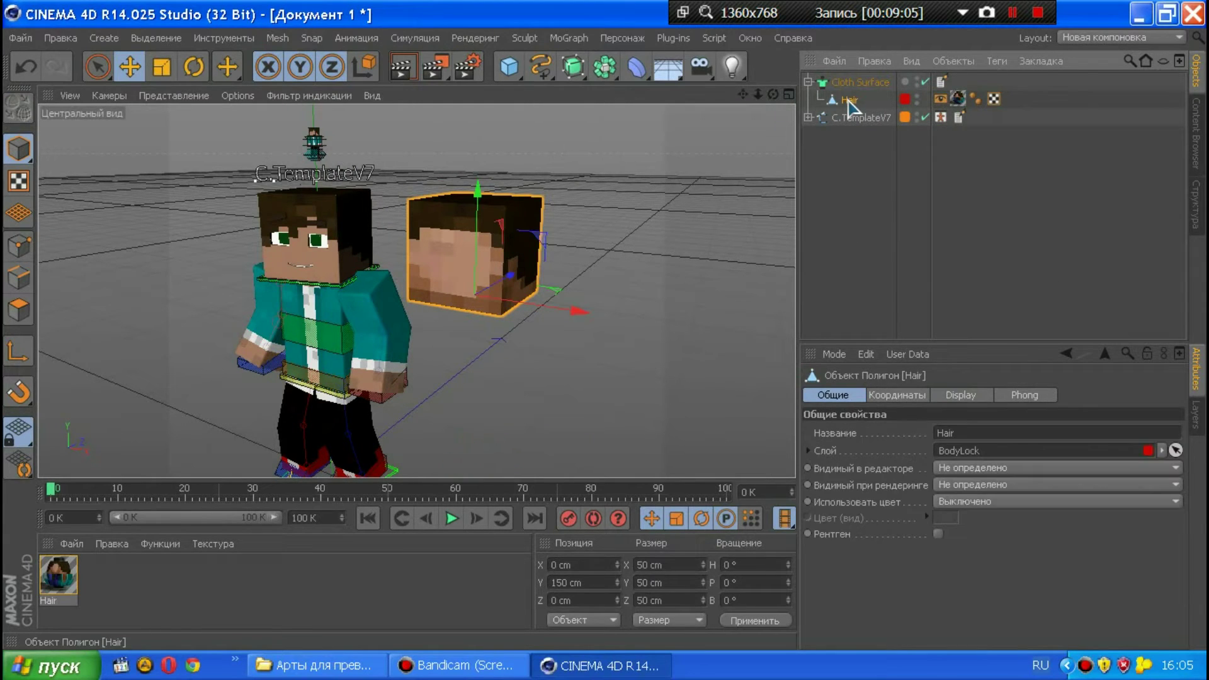
{"action": "left_click", "coordinate": [1026, 397]}
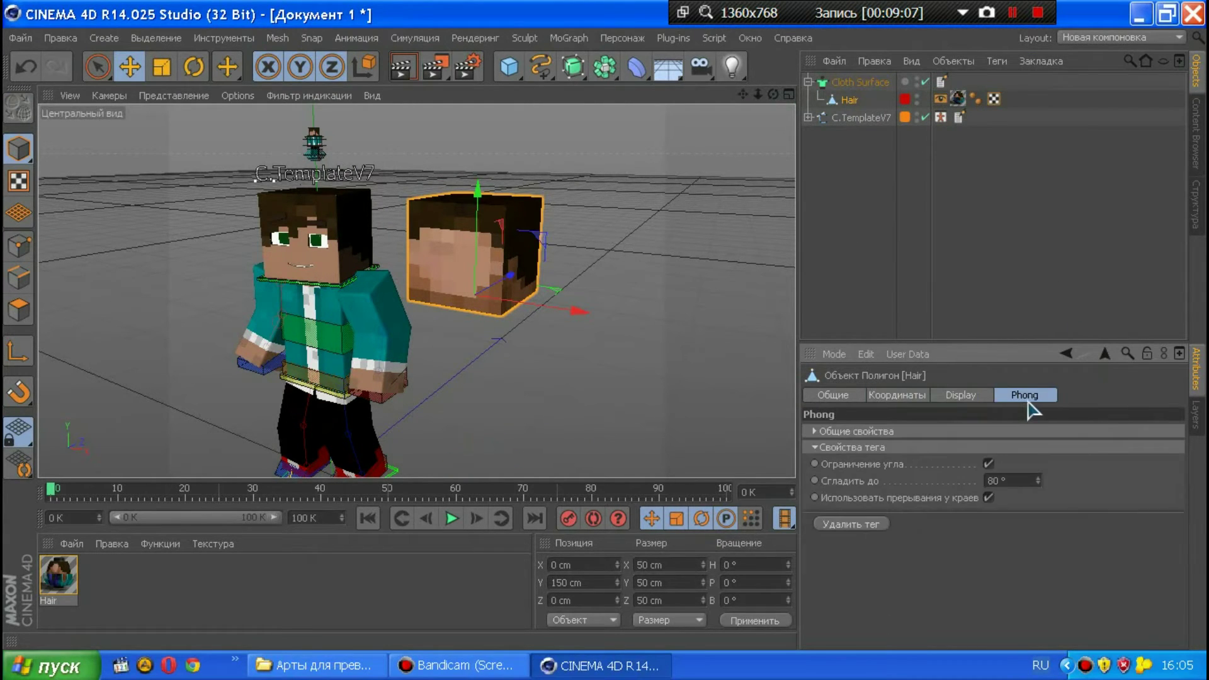
{"action": "left_click", "coordinate": [844, 396]}
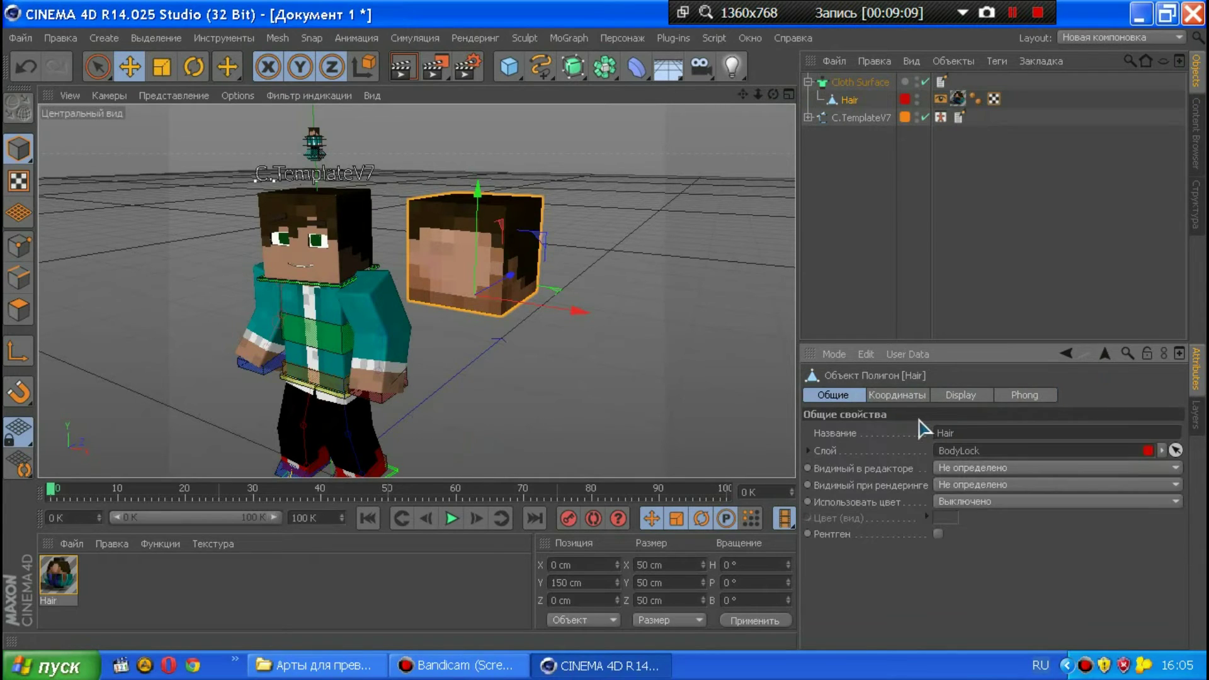
{"action": "left_click", "coordinate": [851, 82]}
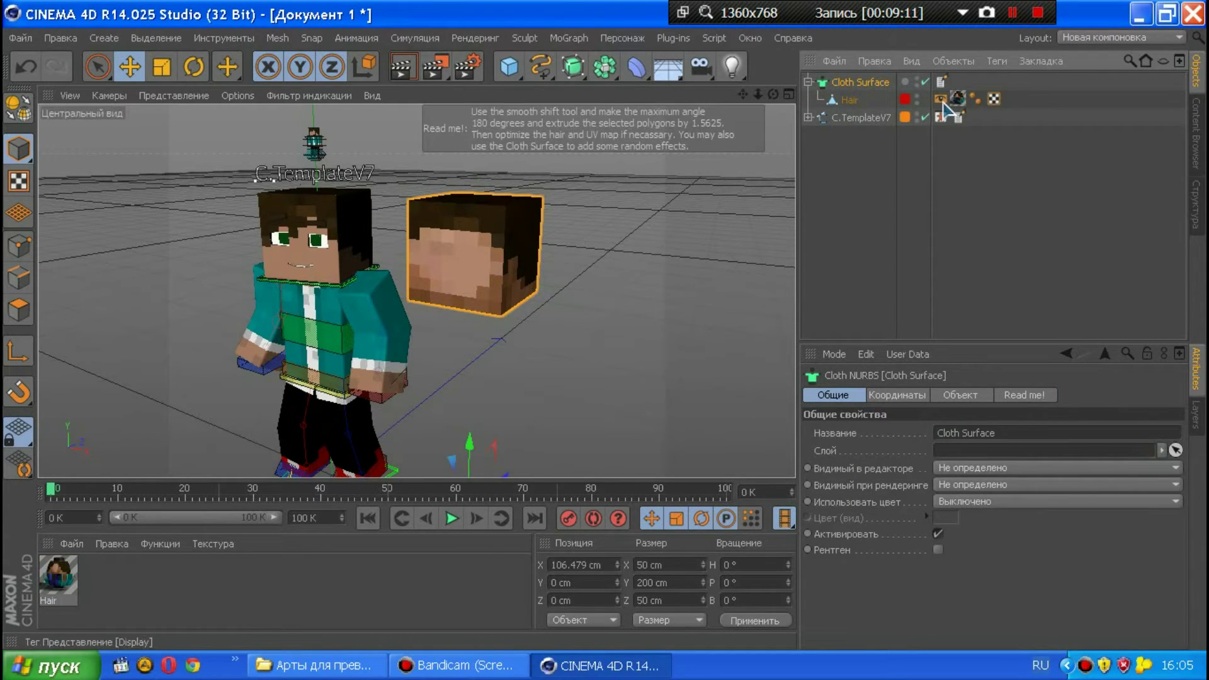
{"action": "left_click", "coordinate": [849, 100]}
- Disable the Hair material's Alpha and load Закрашеные глаза(джейкоб).png as its colour texture
{"action": "double_click", "coordinate": [70, 590]}
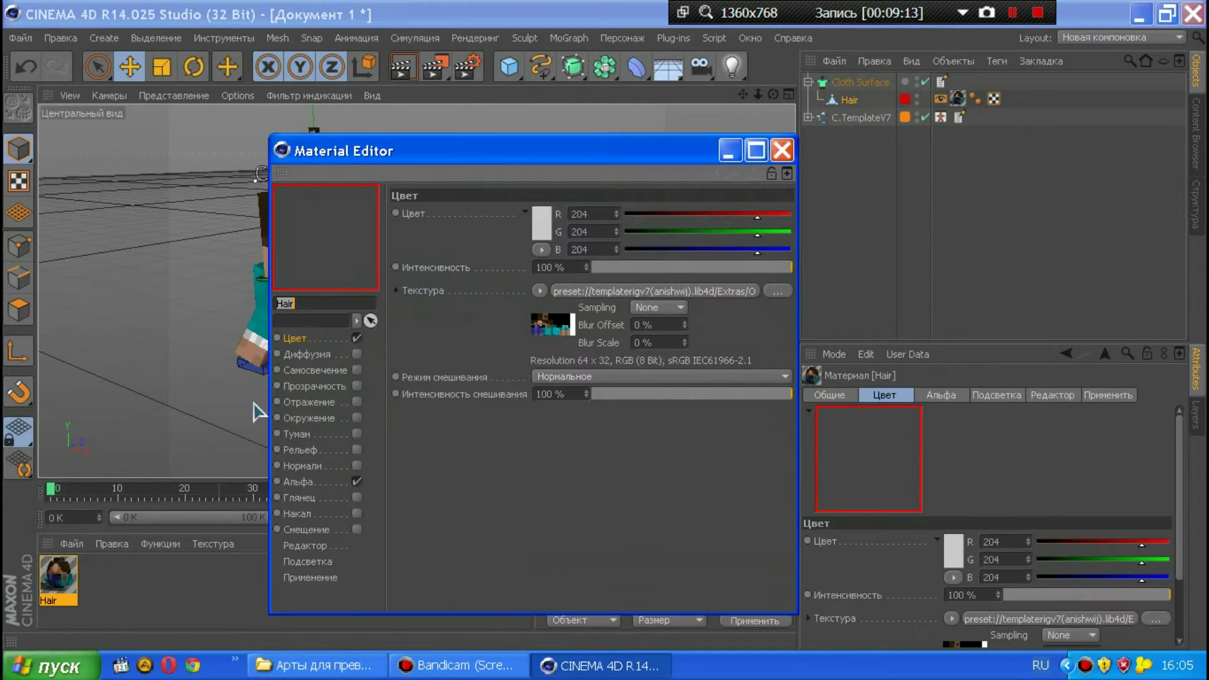
{"action": "left_click", "coordinate": [357, 483]}
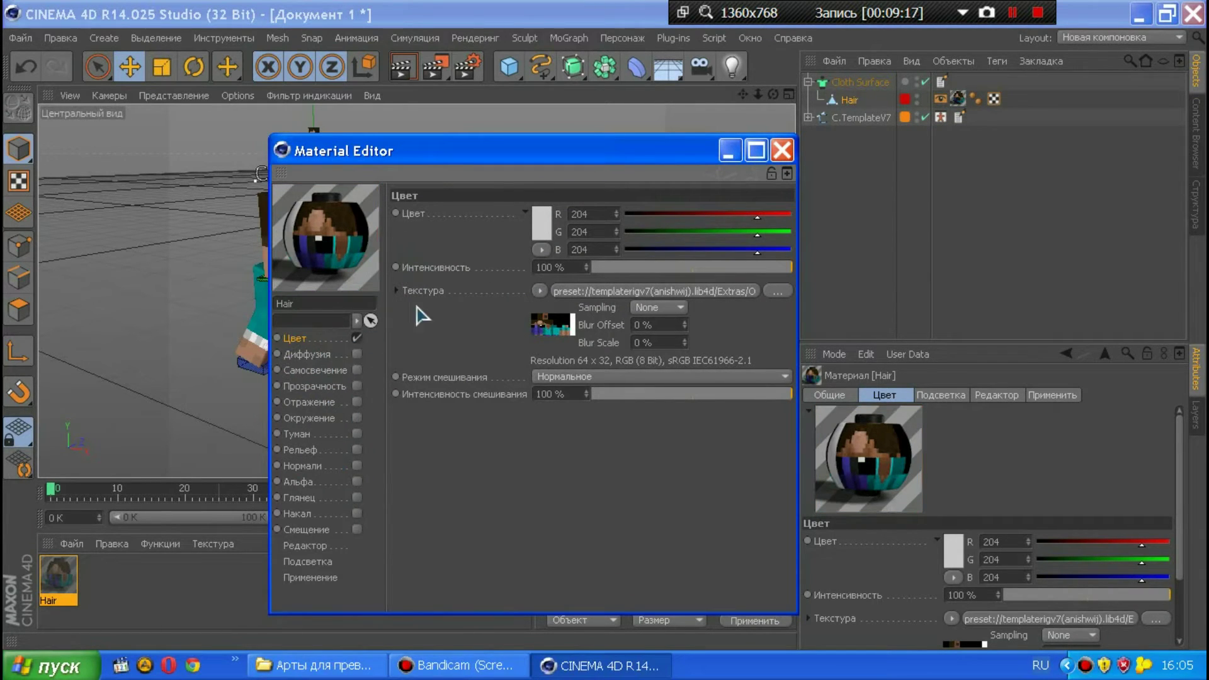
{"action": "left_click", "coordinate": [785, 292]}
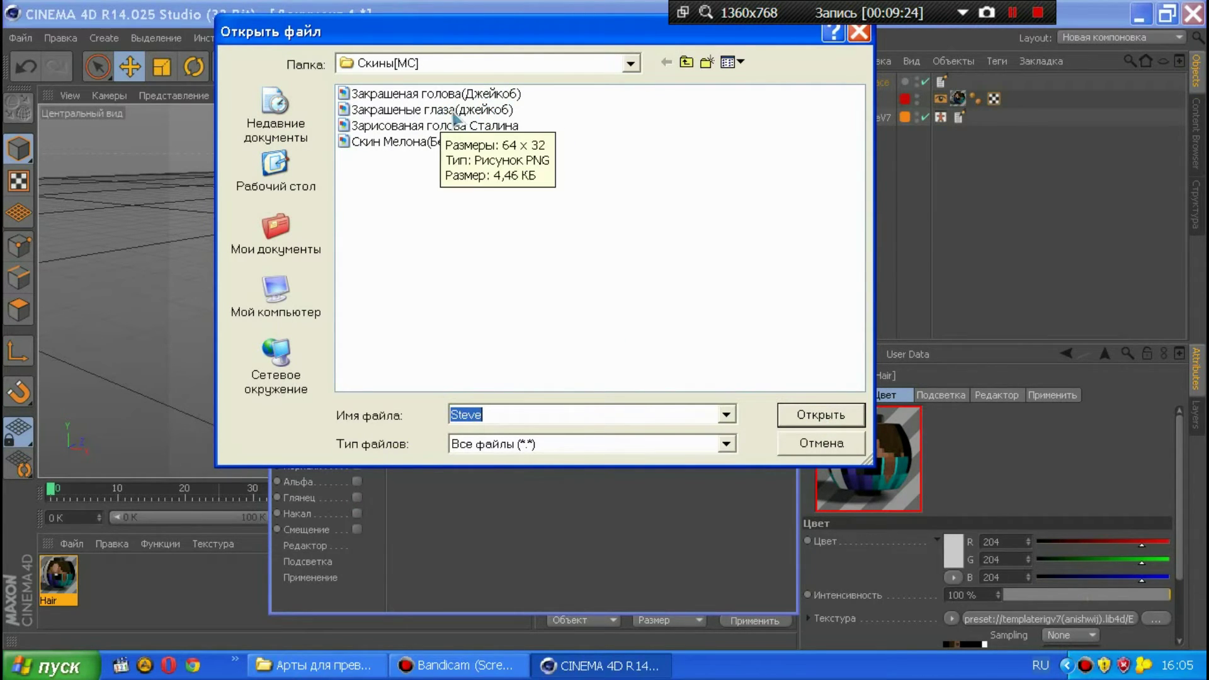
{"action": "left_click", "coordinate": [458, 113]}
{"action": "left_click", "coordinate": [818, 416]}
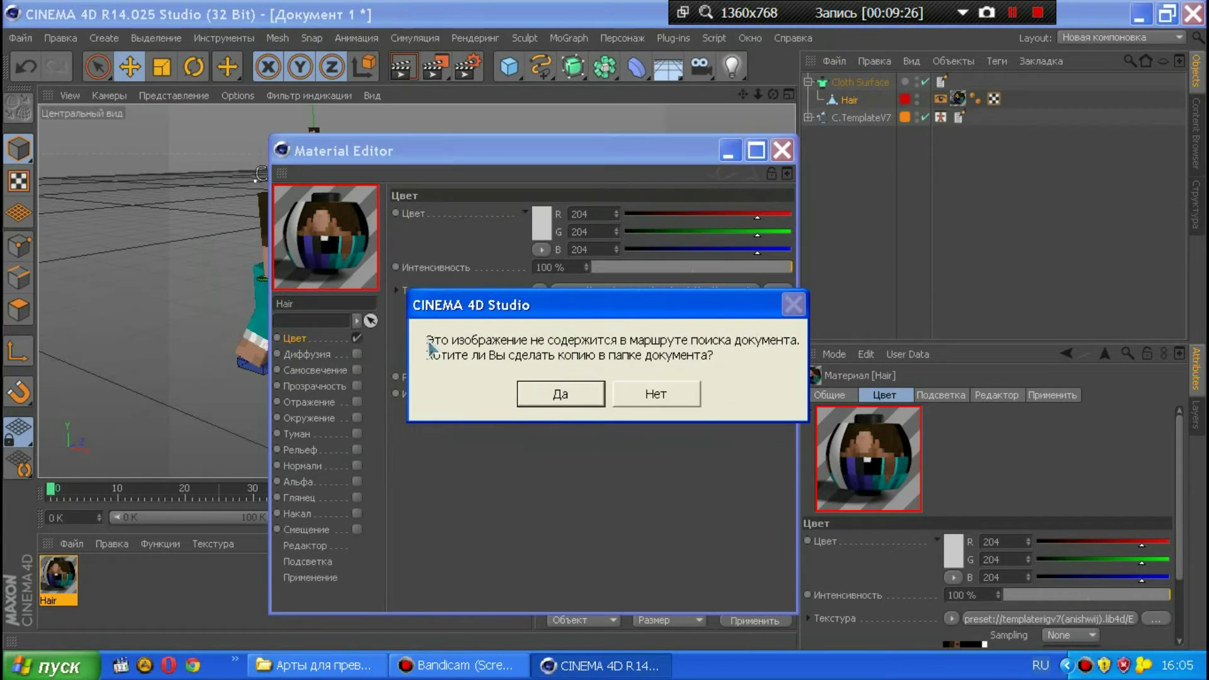
{"action": "left_click", "coordinate": [551, 403]}
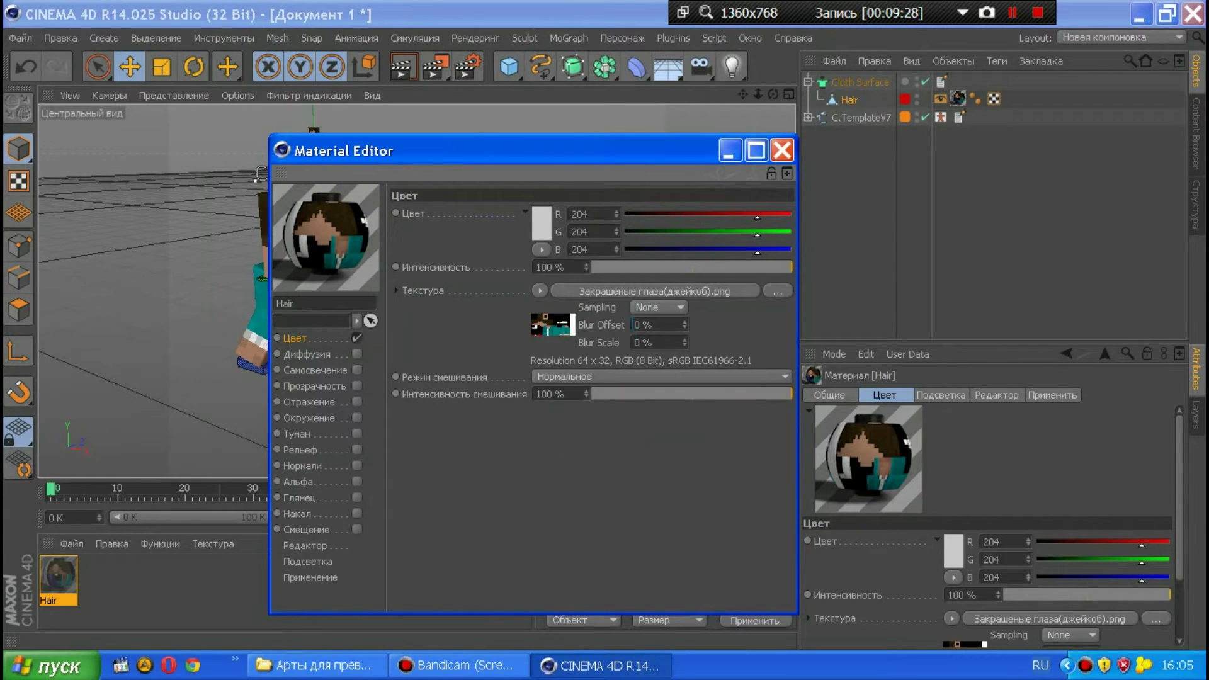
{"action": "left_click", "coordinate": [782, 150]}
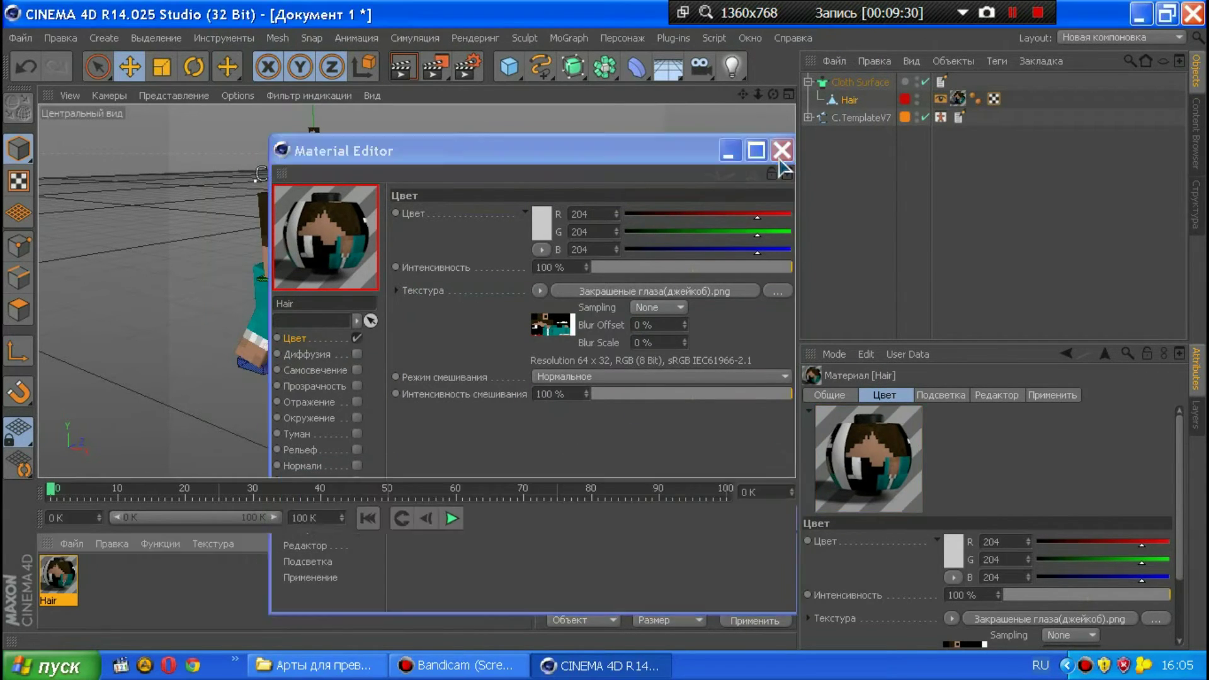
- Select the Hair polygon object and drag the Hair material onto the hair cube
{"action": "scroll", "coordinate": [416, 291], "scroll_direction": "up", "scroll_amount": 2}
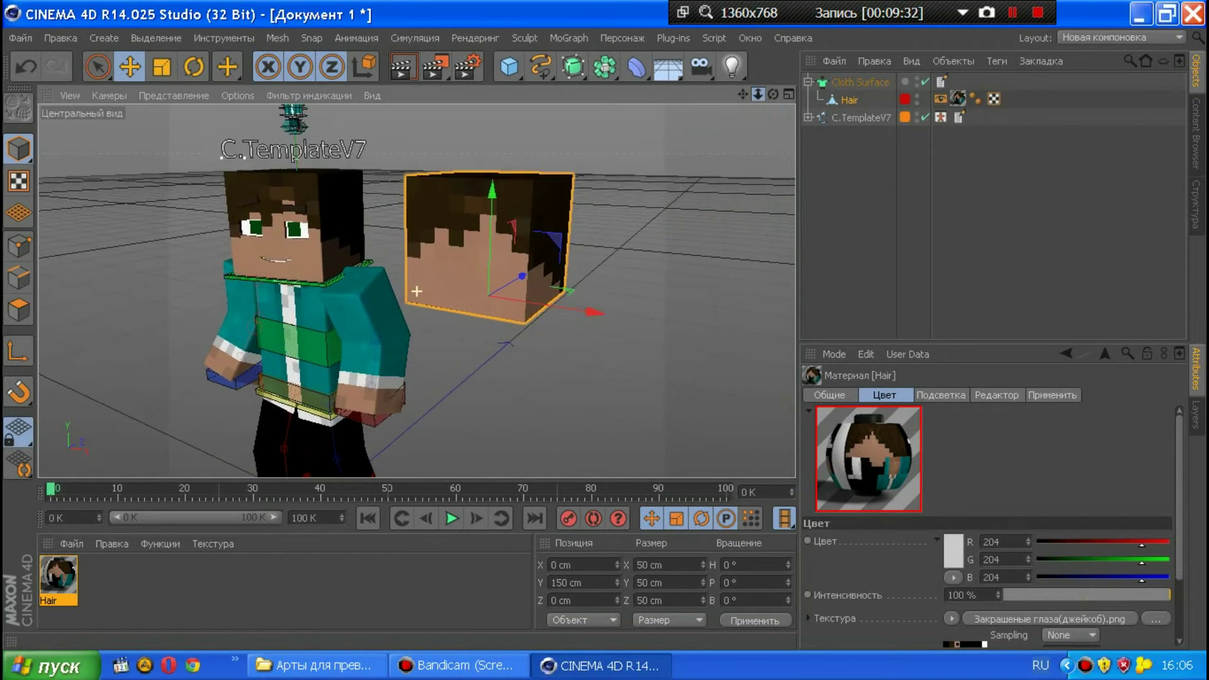
{"action": "scroll", "coordinate": [416, 291], "scroll_direction": "up", "scroll_amount": 2}
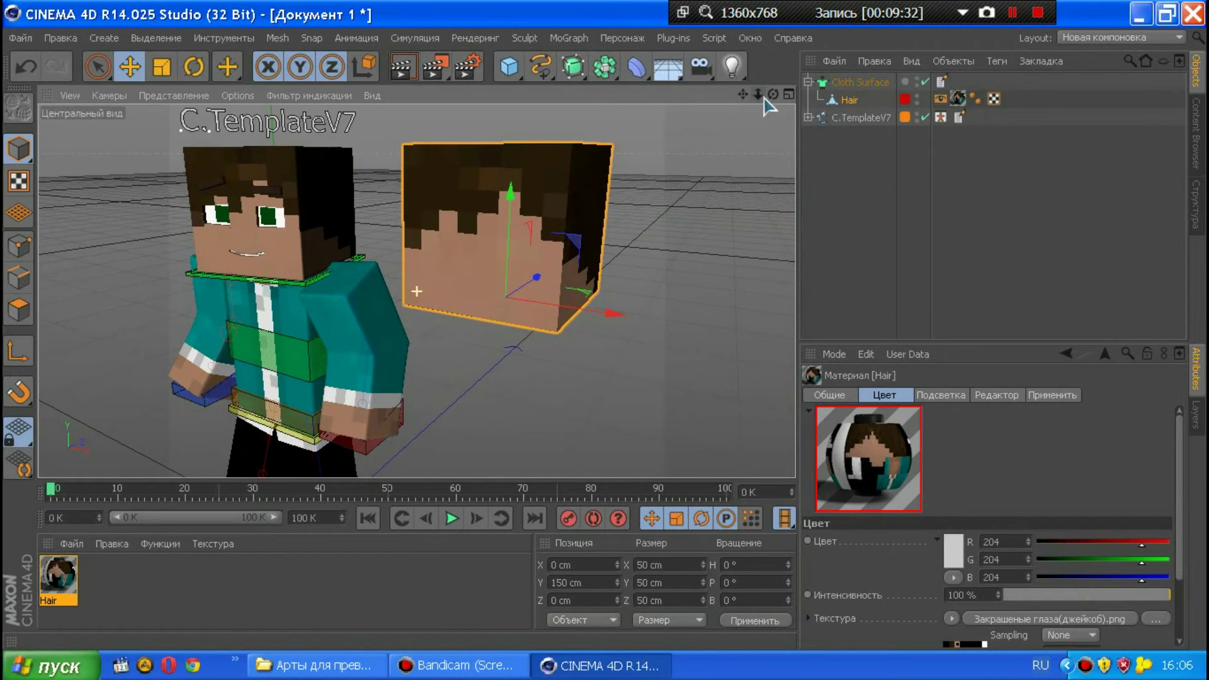
{"action": "left_click", "coordinate": [834, 61]}
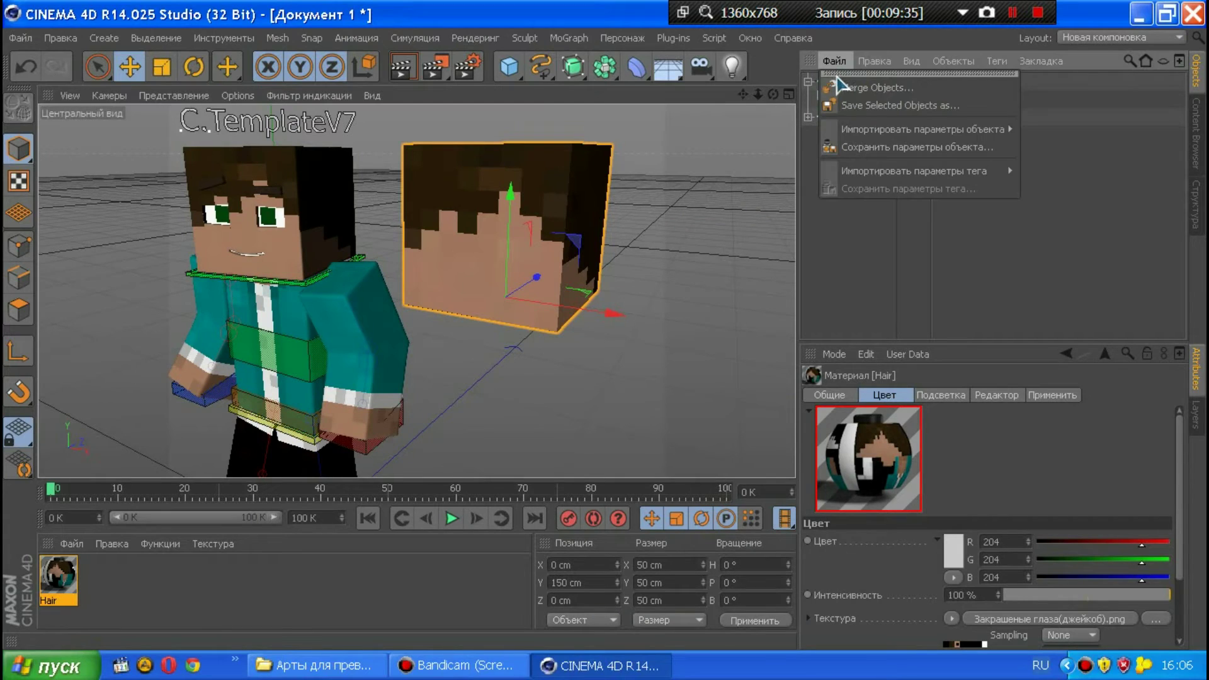
{"action": "key", "text": "Escape"}
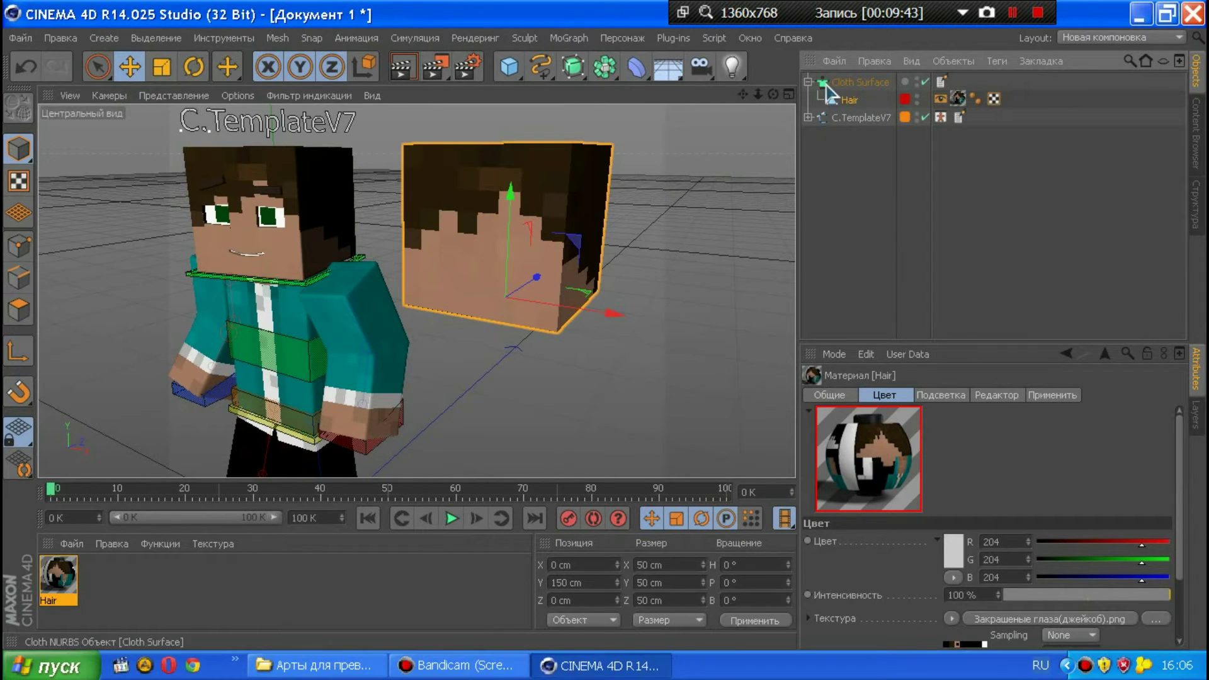
{"action": "left_click", "coordinate": [851, 104]}
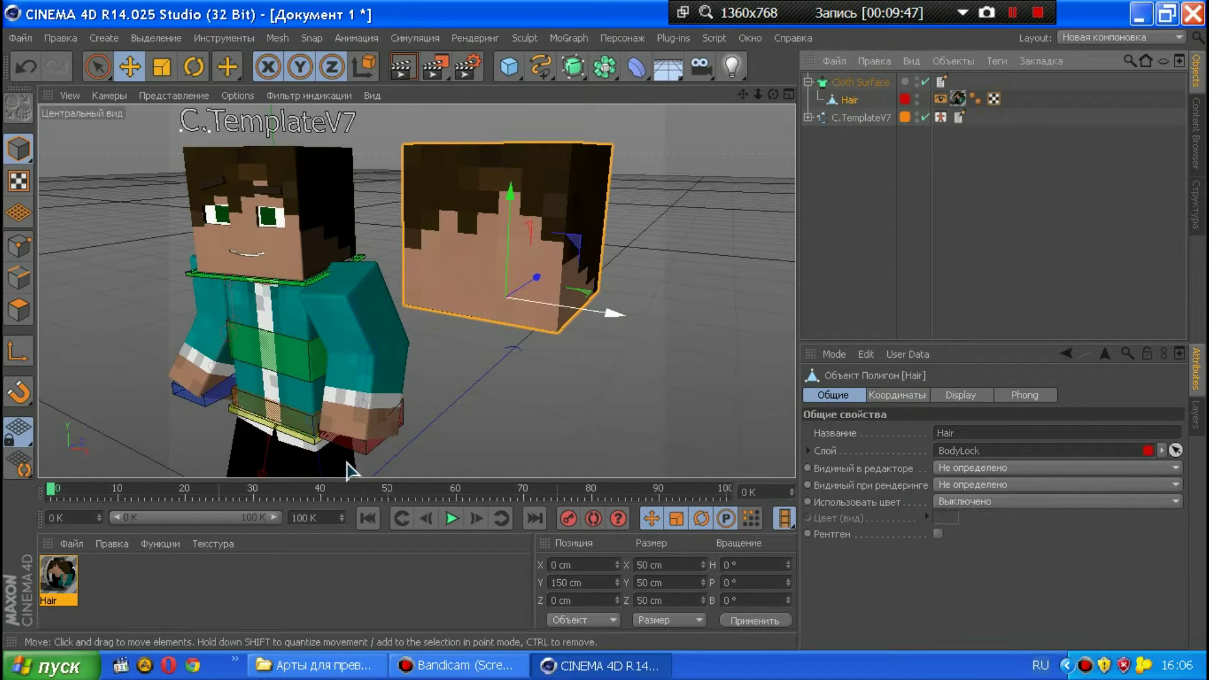
{"action": "left_click_drag", "start_coordinate": [66, 582], "coordinate": [210, 117]}
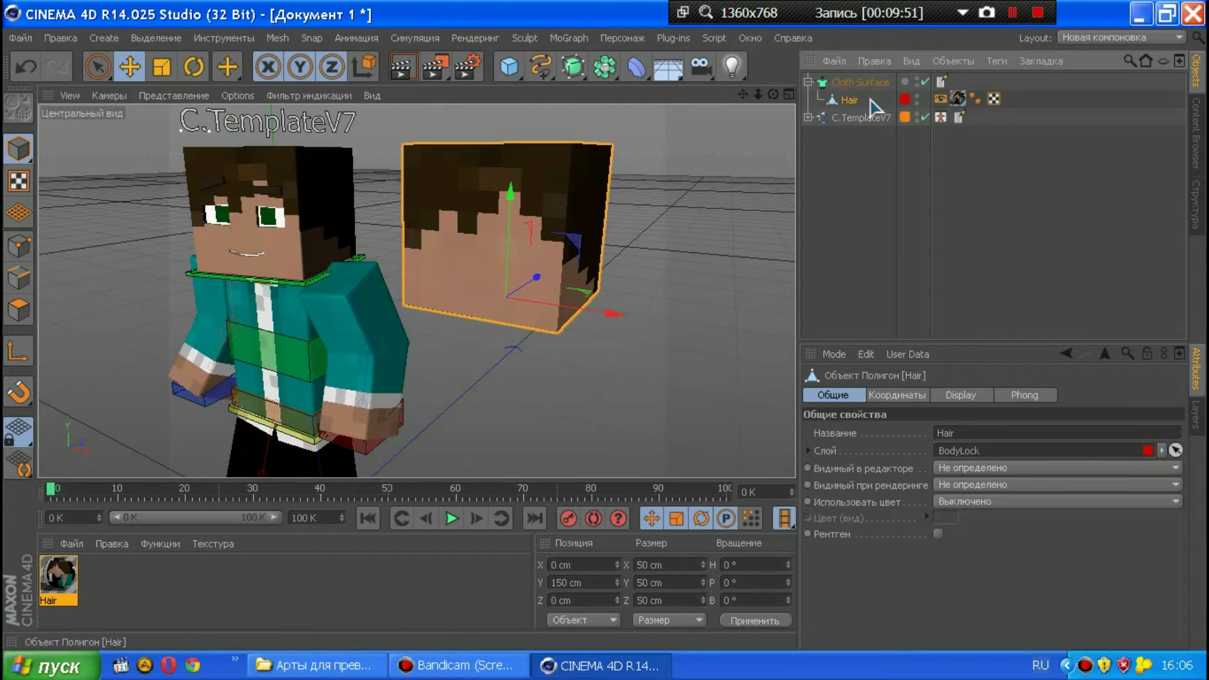
- In Polygon mode, live-select and delete the skin-coloured front polygons of the Hair cube
{"action": "left_click", "coordinate": [98, 71]}
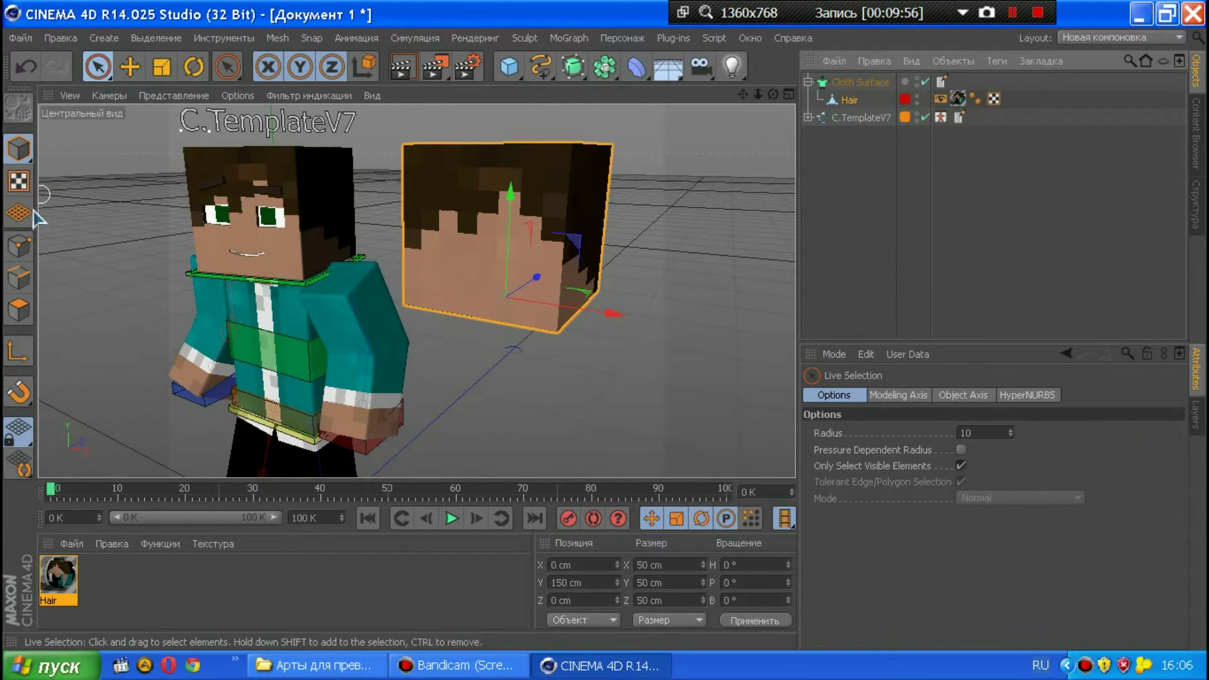
{"action": "left_click", "coordinate": [18, 310]}
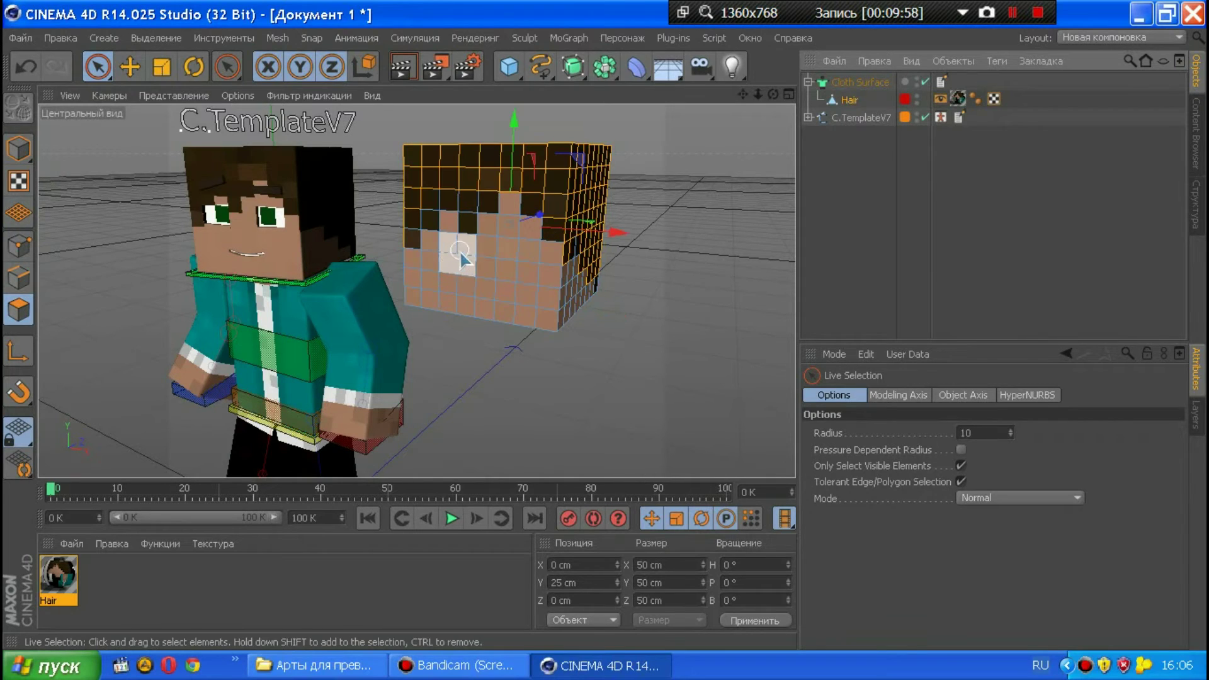
{"action": "mouse_move", "coordinate": [456, 252]}
{"action": "left_mouse_down"}
{"action": "mouse_move", "coordinate": [423, 302]}
{"action": "mouse_move", "coordinate": [526, 305]}
{"action": "mouse_move", "coordinate": [513, 229]}
{"action": "mouse_move", "coordinate": [532, 249]}
{"action": "mouse_move", "coordinate": [545, 316]}
{"action": "mouse_move", "coordinate": [537, 281]}
{"action": "mouse_move", "coordinate": [503, 301]}
{"action": "left_mouse_up"}
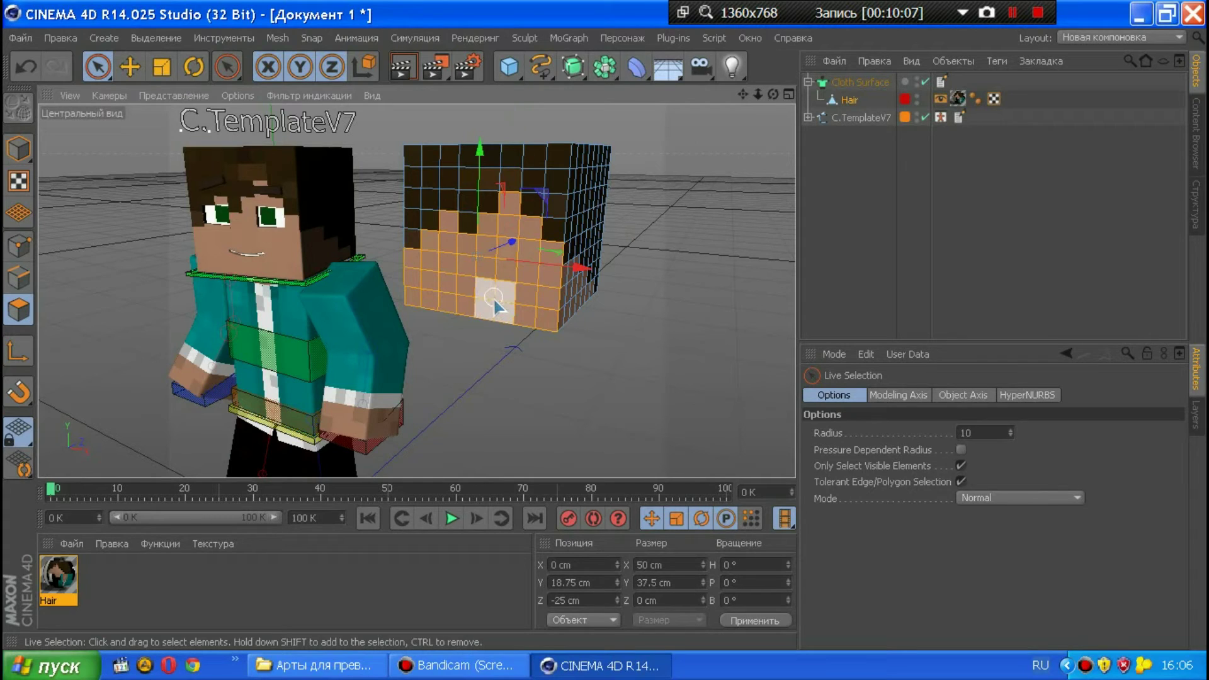
{"action": "key", "text": "Delete"}
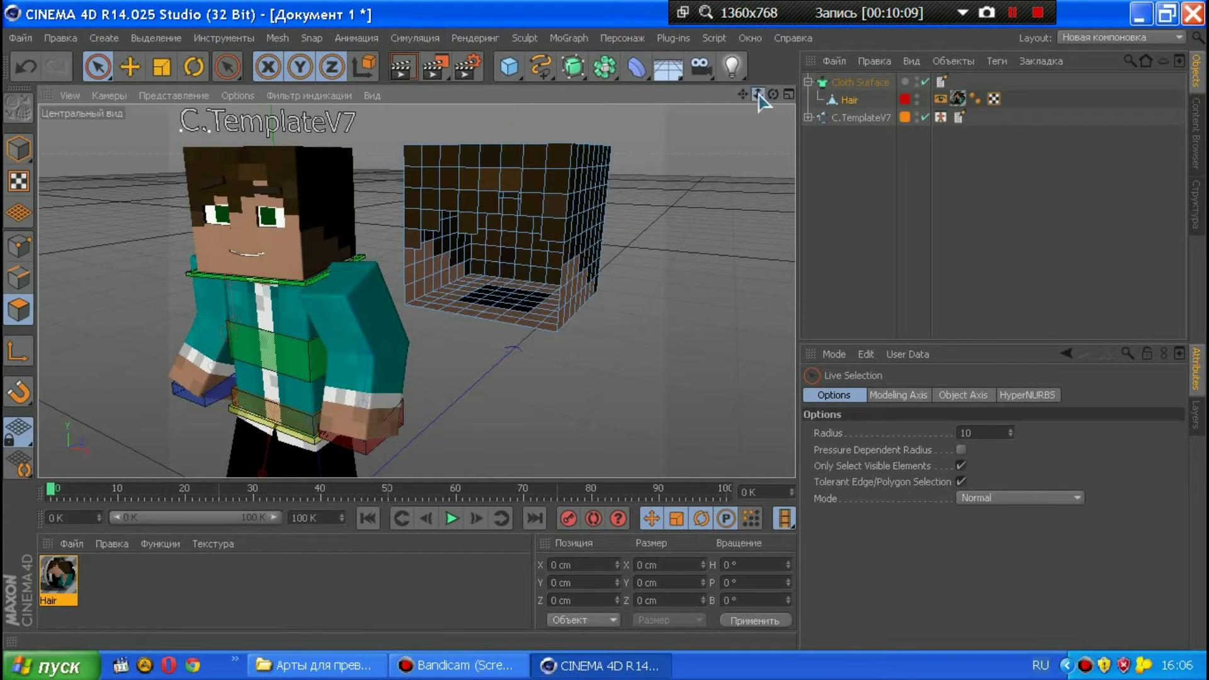
{"action": "left_click_drag", "start_coordinate": [760, 99], "coordinate": [418, 285]}
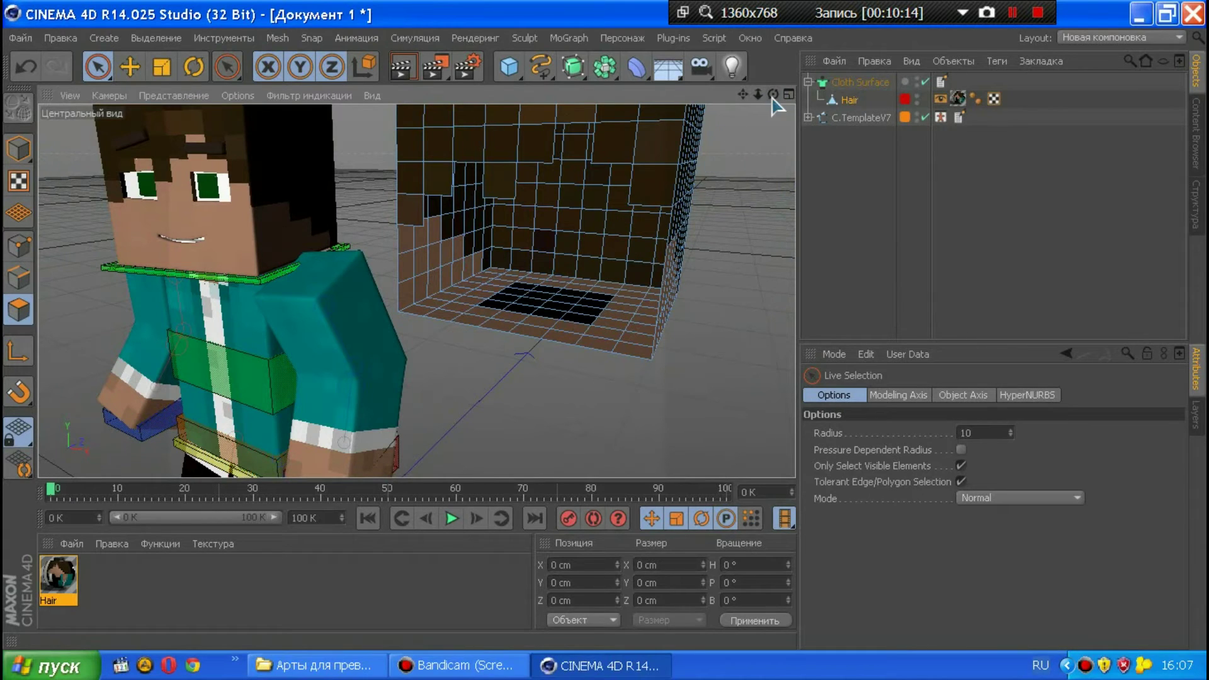
{"action": "left_click_drag", "start_coordinate": [774, 94], "coordinate": [527, 287]}
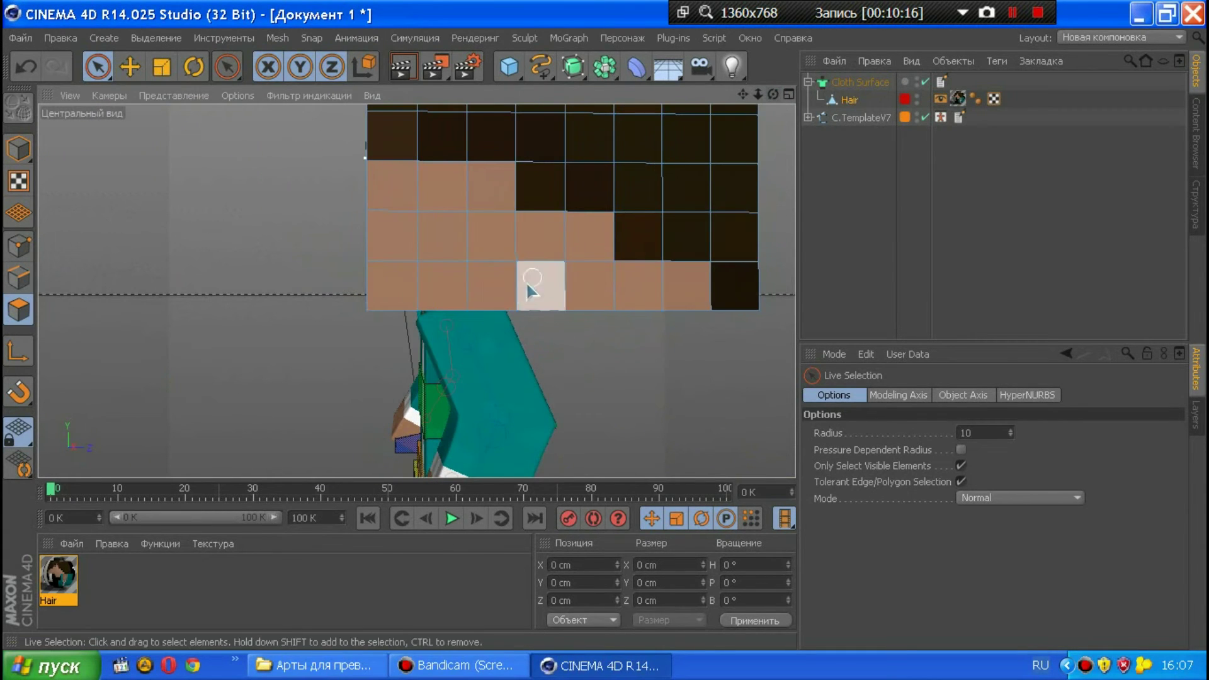
{"action": "mouse_move", "coordinate": [434, 296]}
{"action": "left_mouse_down"}
{"action": "mouse_move", "coordinate": [475, 211]}
{"action": "mouse_move", "coordinate": [658, 293]}
{"action": "left_mouse_up"}
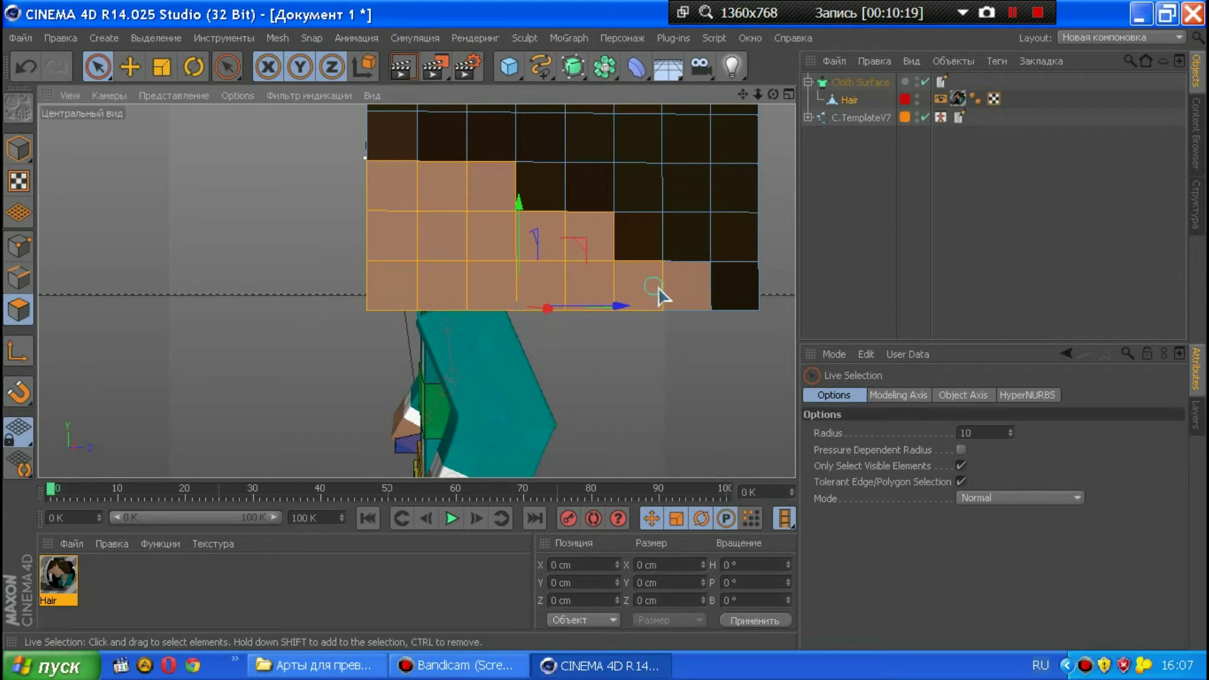
{"action": "key", "text": "ctrl+z"}
- Delete the Hair cube's bottom face and the leftover unwanted polygons
{"action": "mouse_move", "coordinate": [773, 94]}
{"action": "left_mouse_down"}
{"action": "mouse_move", "coordinate": [416, 291]}
{"action": "mouse_move", "coordinate": [530, 277]}
{"action": "mouse_move", "coordinate": [488, 318]}
{"action": "mouse_move", "coordinate": [605, 345]}
{"action": "mouse_move", "coordinate": [565, 295]}
{"action": "left_mouse_up"}
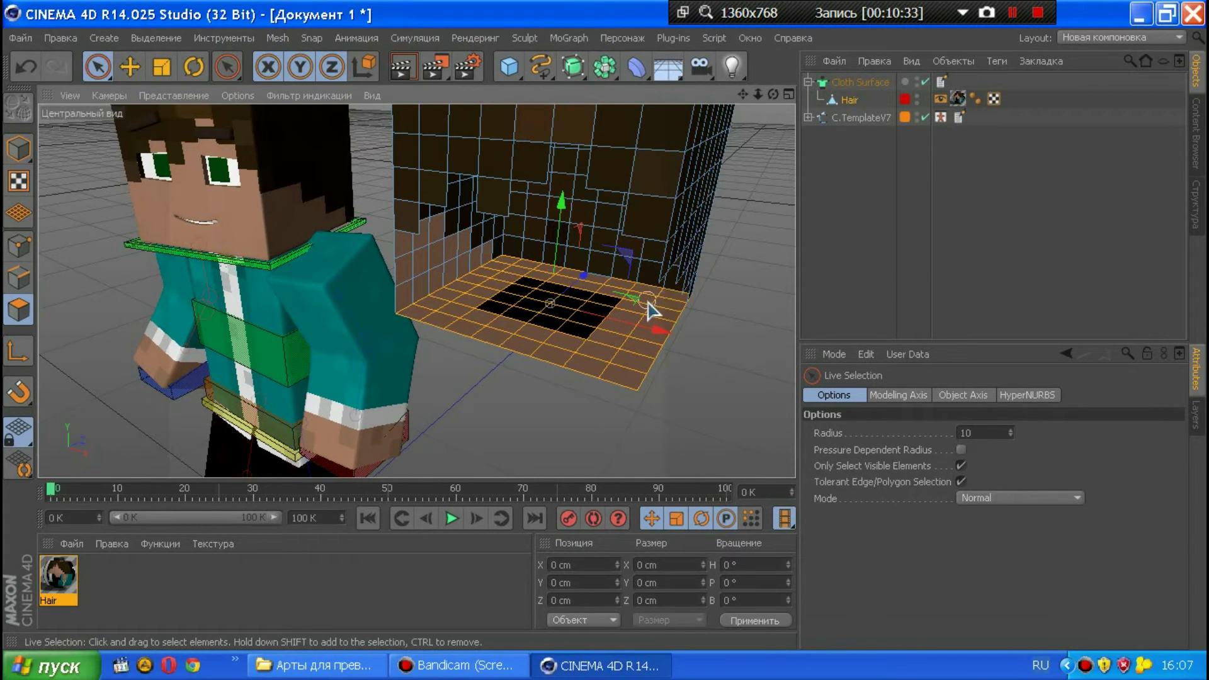
{"action": "key", "text": "Delete"}
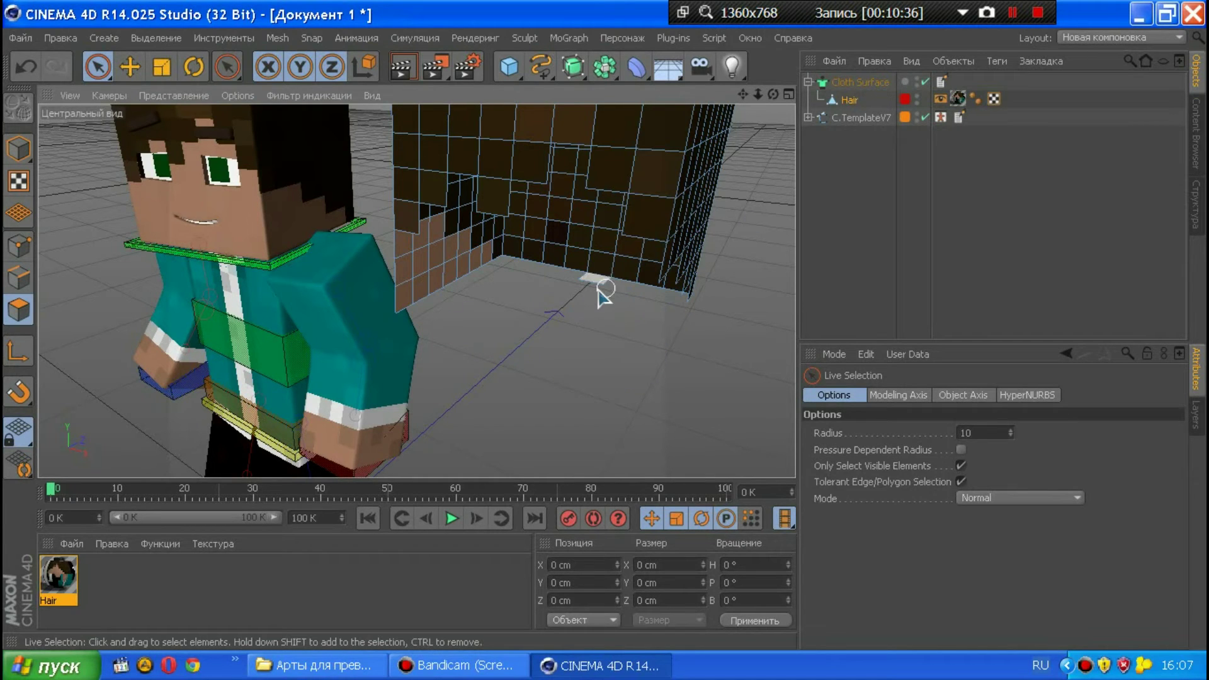
{"action": "left_click", "coordinate": [595, 285]}
{"action": "key", "text": "Delete"}
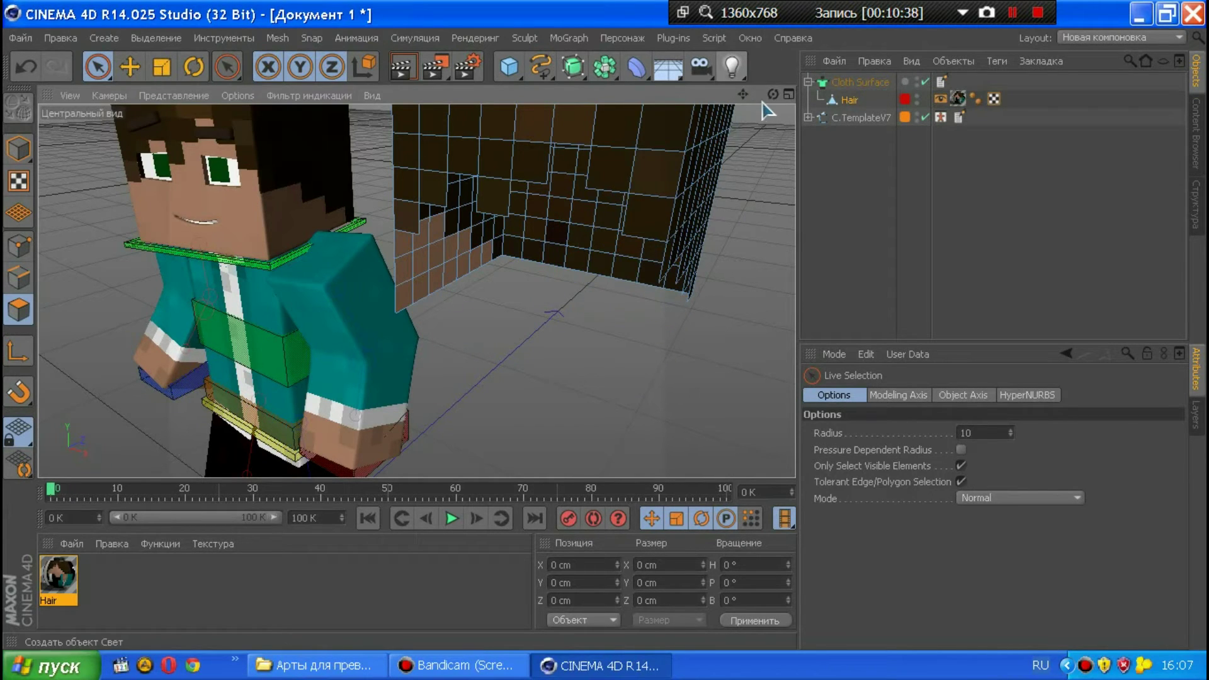
{"action": "mouse_move", "coordinate": [763, 105]}
{"action": "left_mouse_down", "text": "alt"}
{"action": "mouse_move", "coordinate": [415, 283]}
{"action": "mouse_move", "coordinate": [554, 295]}
{"action": "left_mouse_up", "text": "alt"}
{"action": "left_click", "coordinate": [403, 269]}
{"action": "key", "text": "Delete"}
{"action": "left_click_drag", "start_coordinate": [773, 95], "coordinate": [693, 101]}
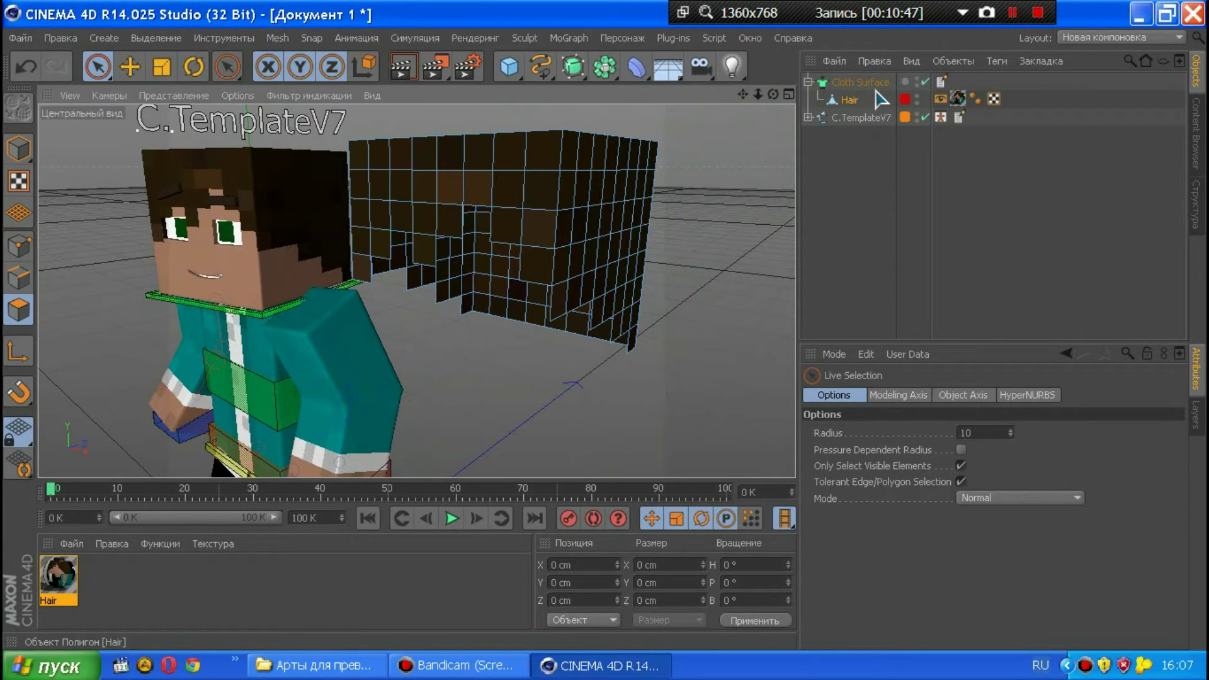
- Return to Model mode and reselect the Cloth Surface object
{"action": "left_click", "coordinate": [808, 82]}
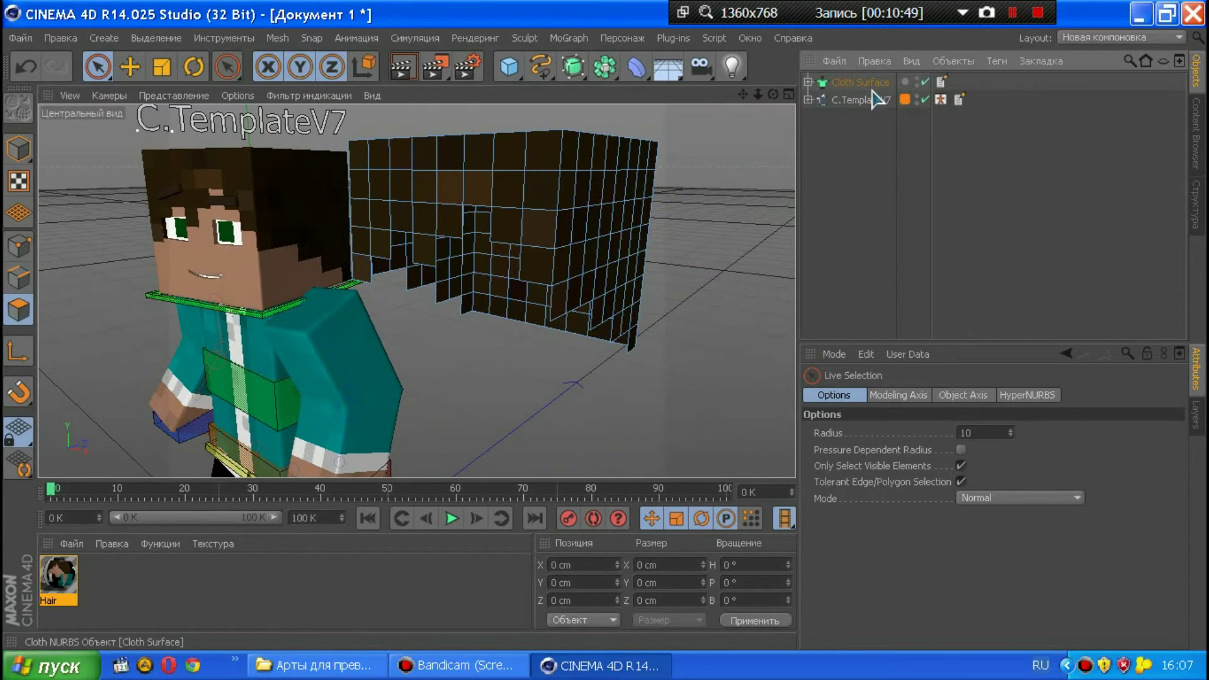
{"action": "left_click", "coordinate": [862, 82]}
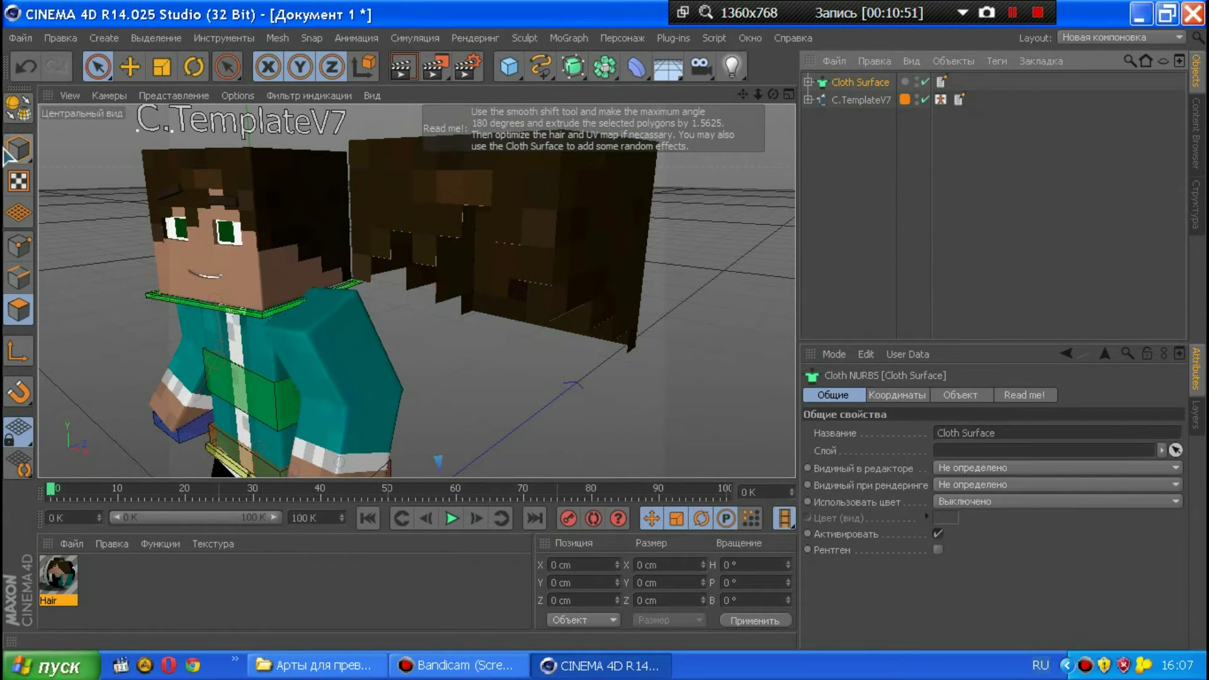
{"action": "left_click", "coordinate": [19, 149]}
{"action": "key", "text": "9"}
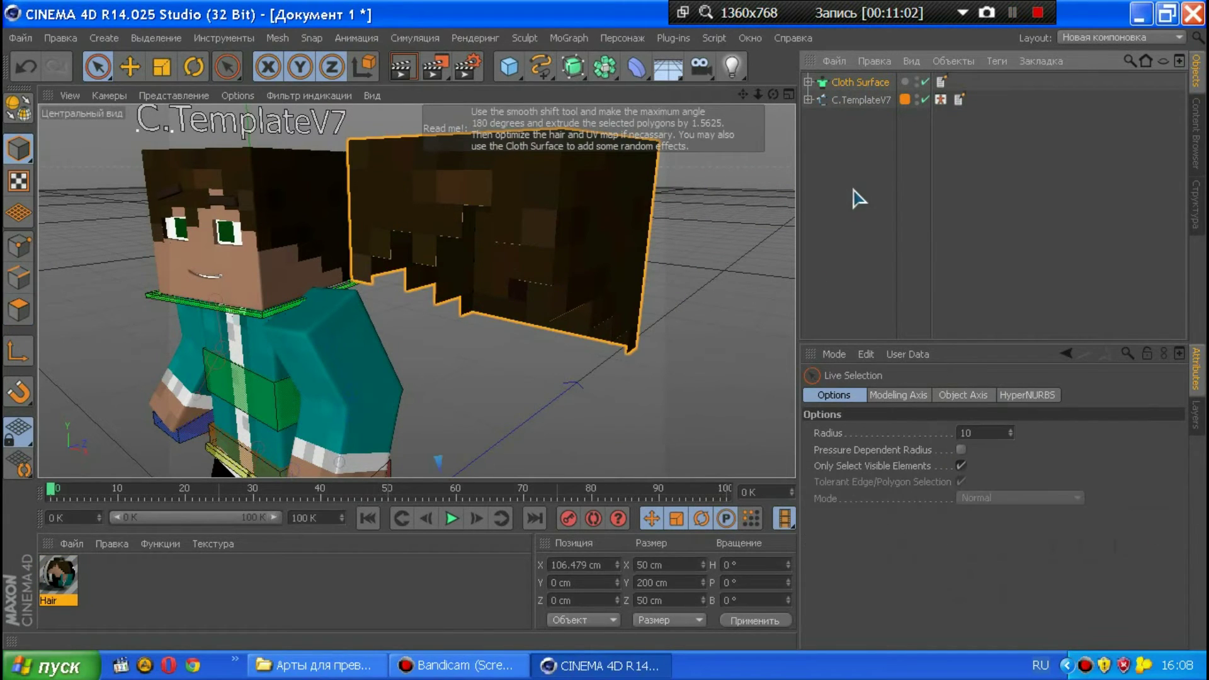
{"action": "left_click", "coordinate": [808, 82]}
{"action": "left_click", "coordinate": [858, 101]}
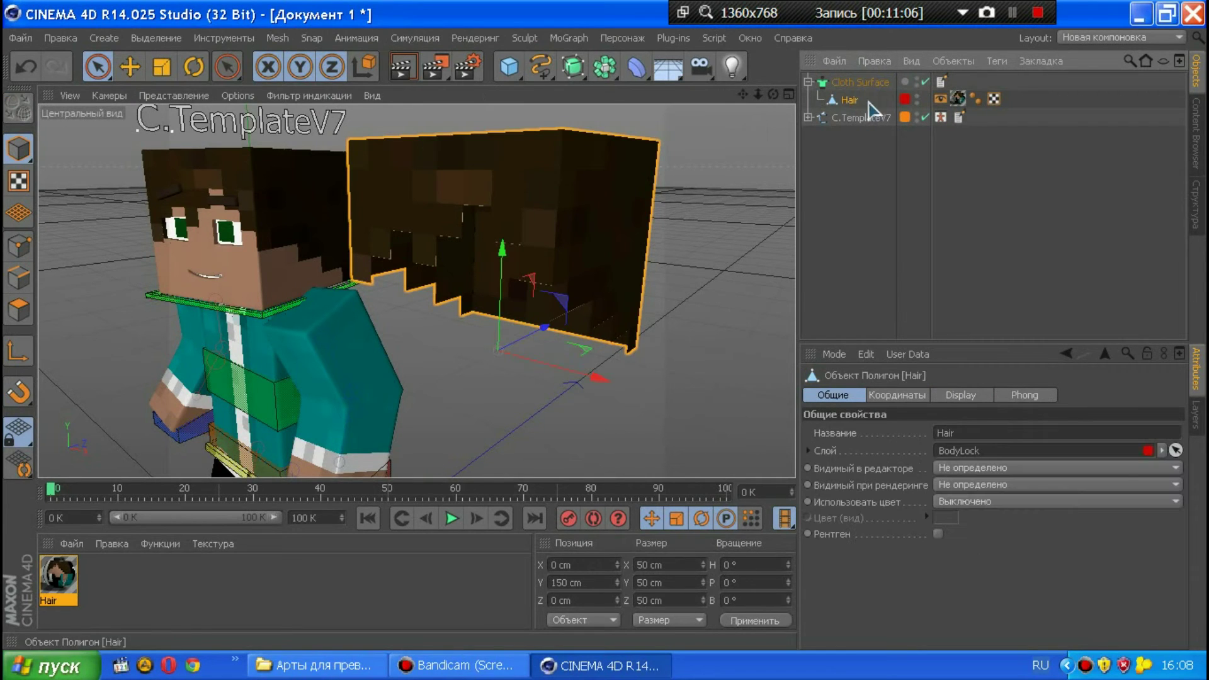
{"action": "left_click", "coordinate": [808, 81]}
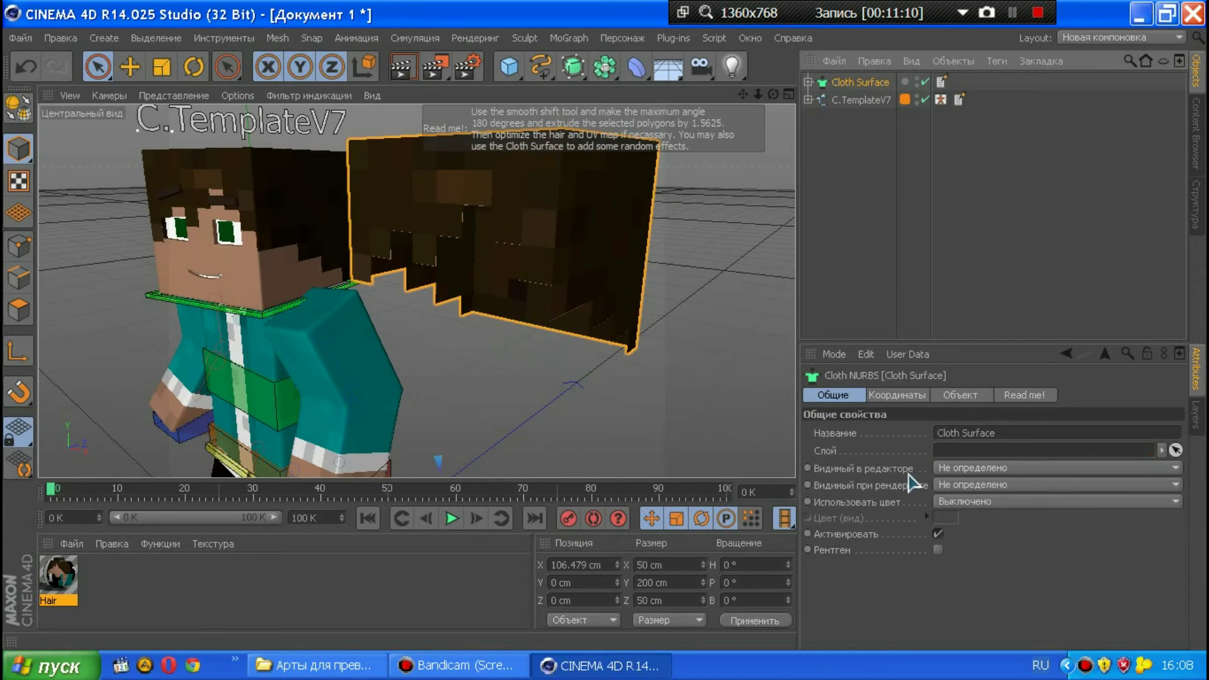
- Set the Cloth Surface Thickness to 2 cm, then select its Hair child
{"action": "left_click", "coordinate": [897, 395]}
{"action": "left_click", "coordinate": [959, 403]}
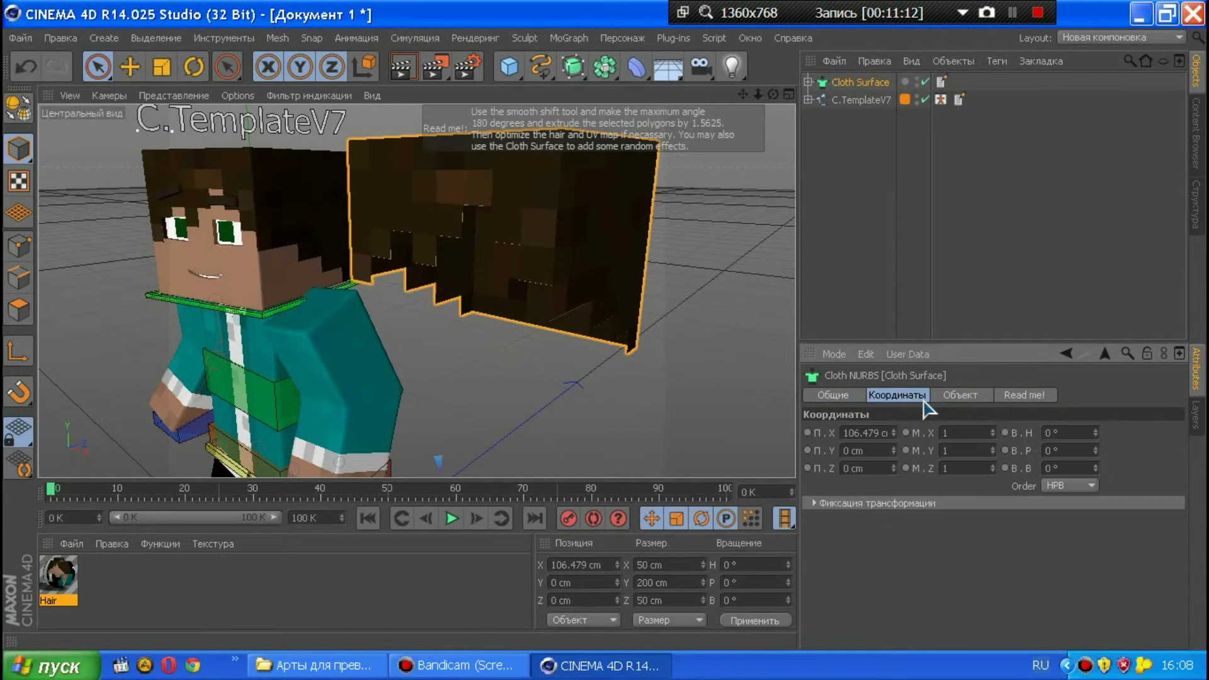
{"action": "left_click", "coordinate": [952, 403]}
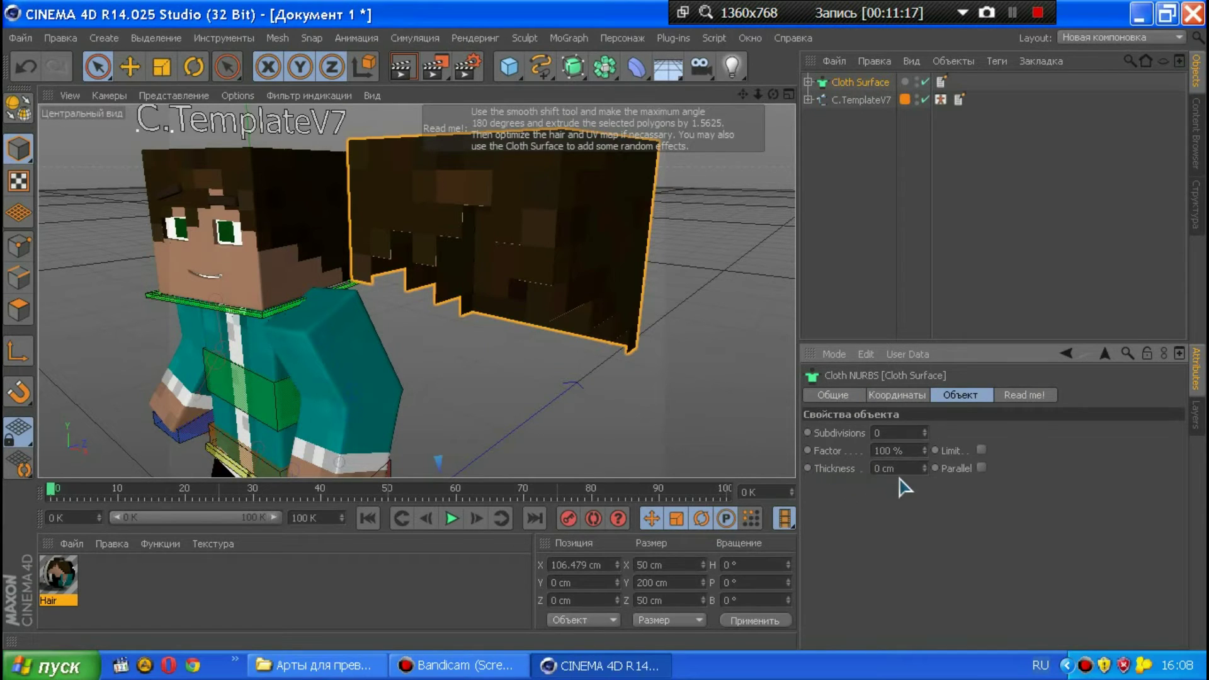
{"action": "type", "text": "2"}
{"action": "key", "text": "Return"}
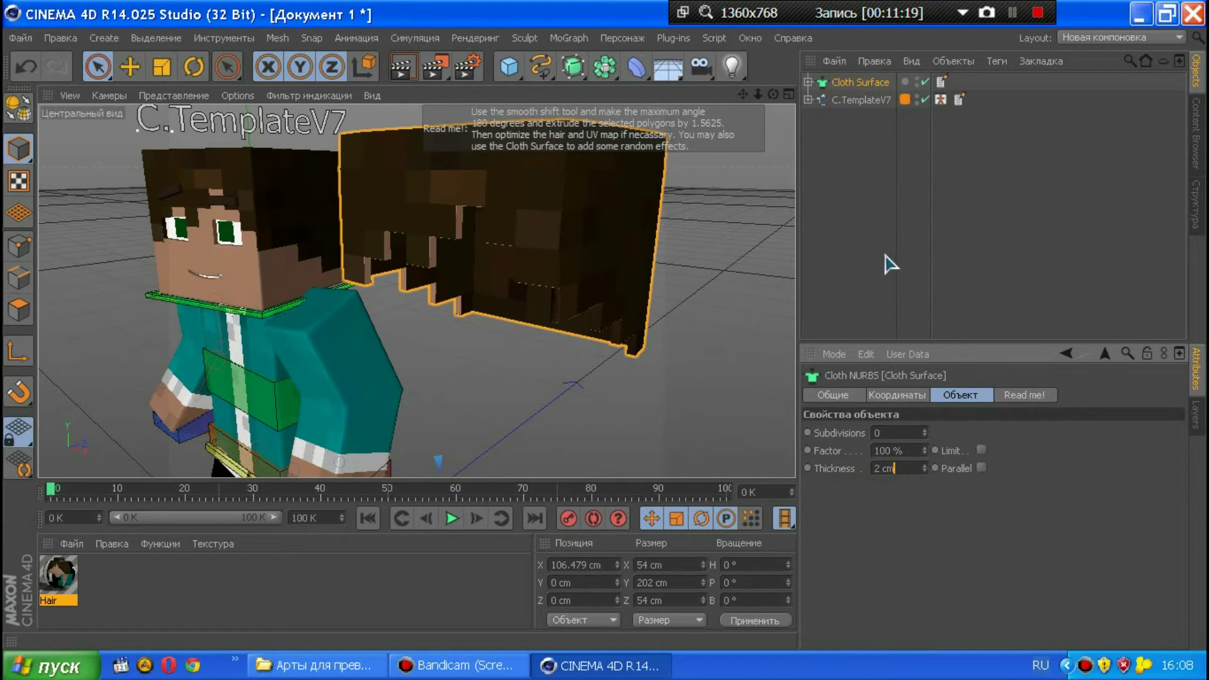
{"action": "left_click", "coordinate": [887, 264]}
{"action": "left_click_drag", "start_coordinate": [773, 95], "coordinate": [554, 218]}
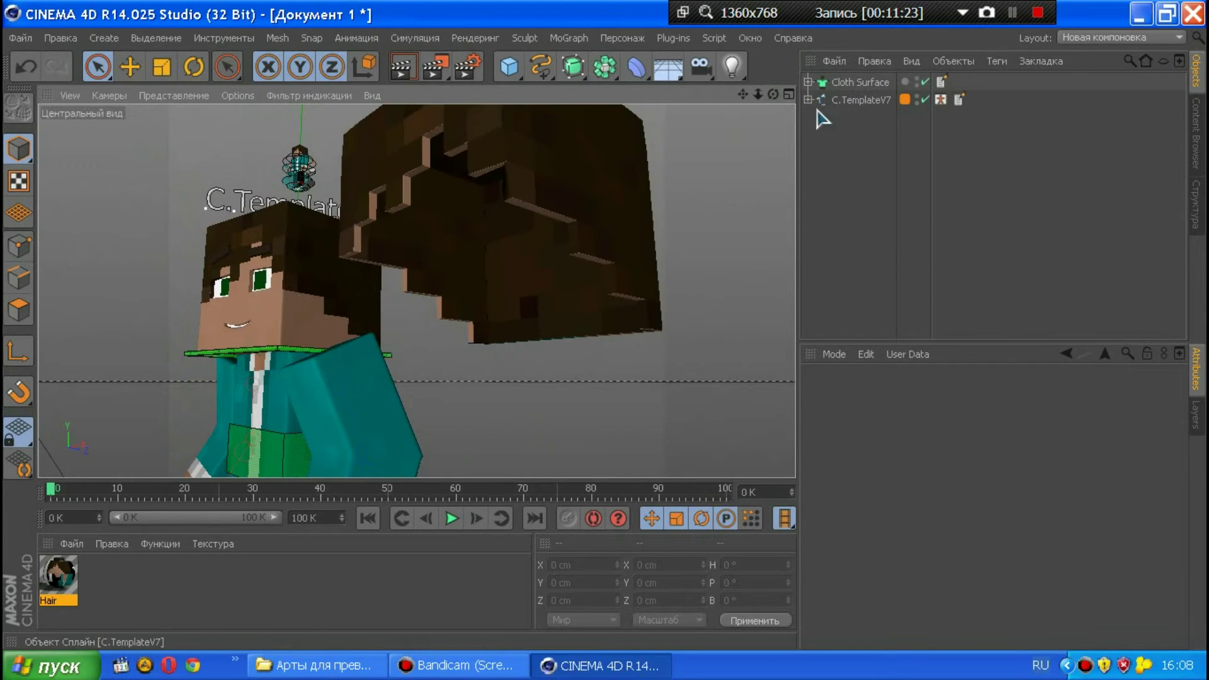
{"action": "left_click", "coordinate": [856, 81]}
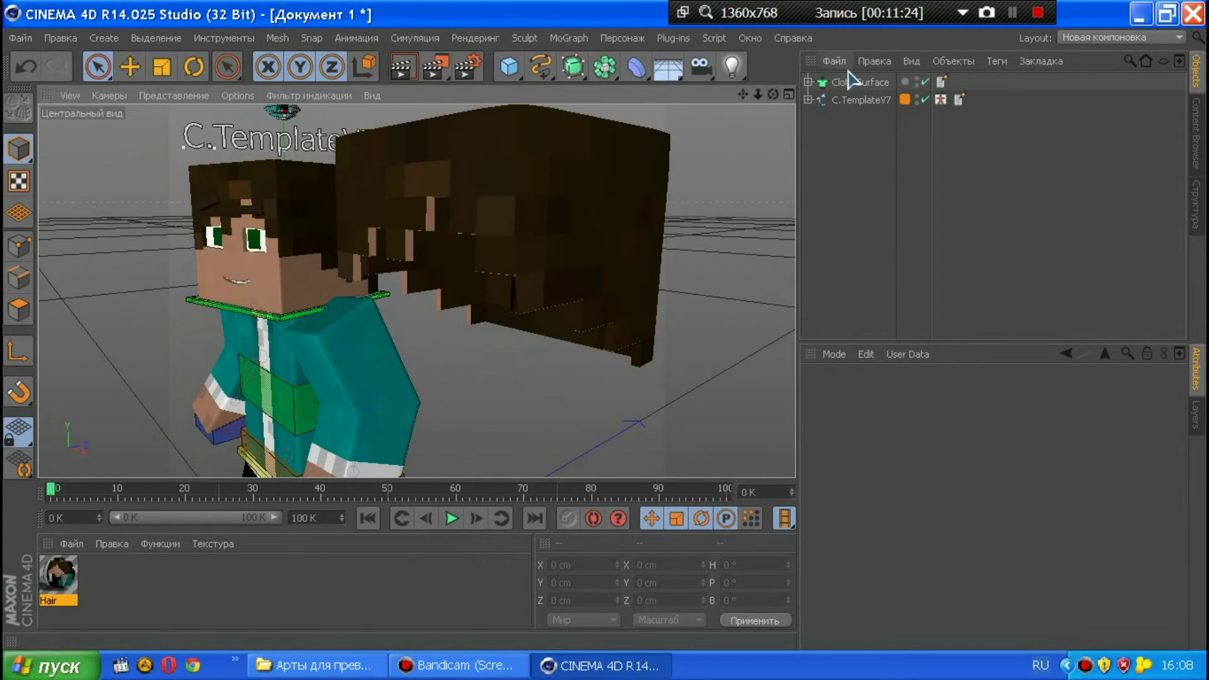
{"action": "left_click", "coordinate": [807, 82]}
{"action": "left_click", "coordinate": [849, 100]}
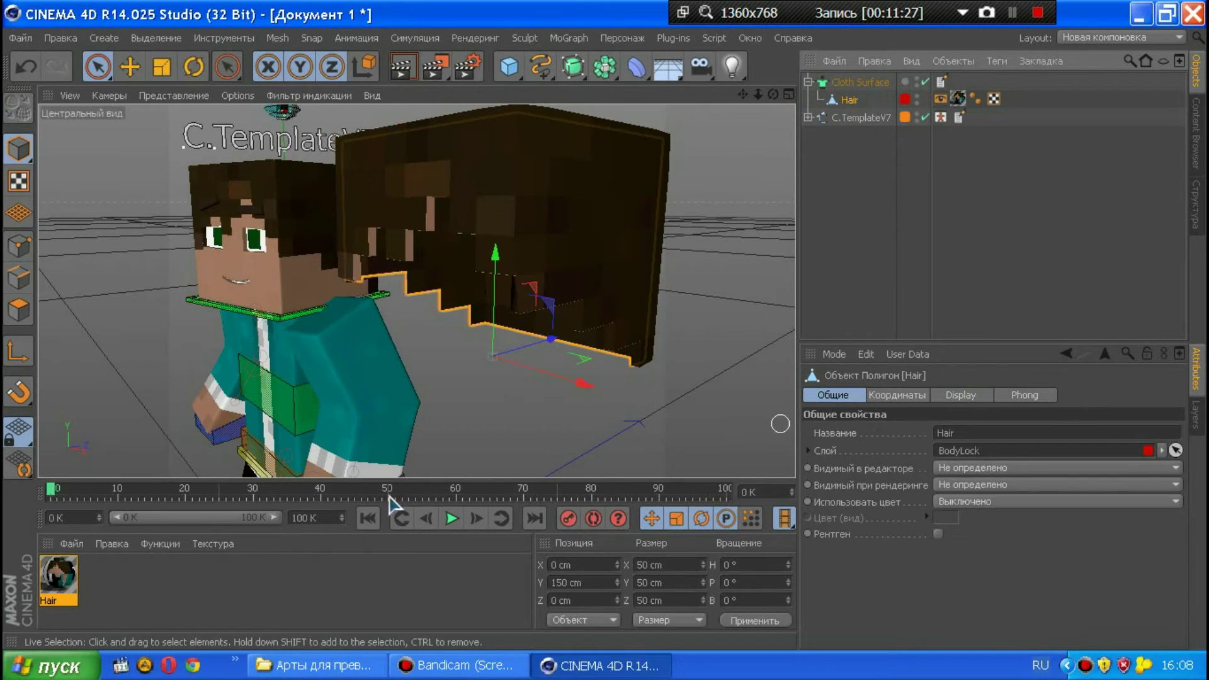
- Load Закрашеная голова(Джейкоб).png as the Hair material's colour texture and close the editor
{"action": "double_click", "coordinate": [58, 576]}
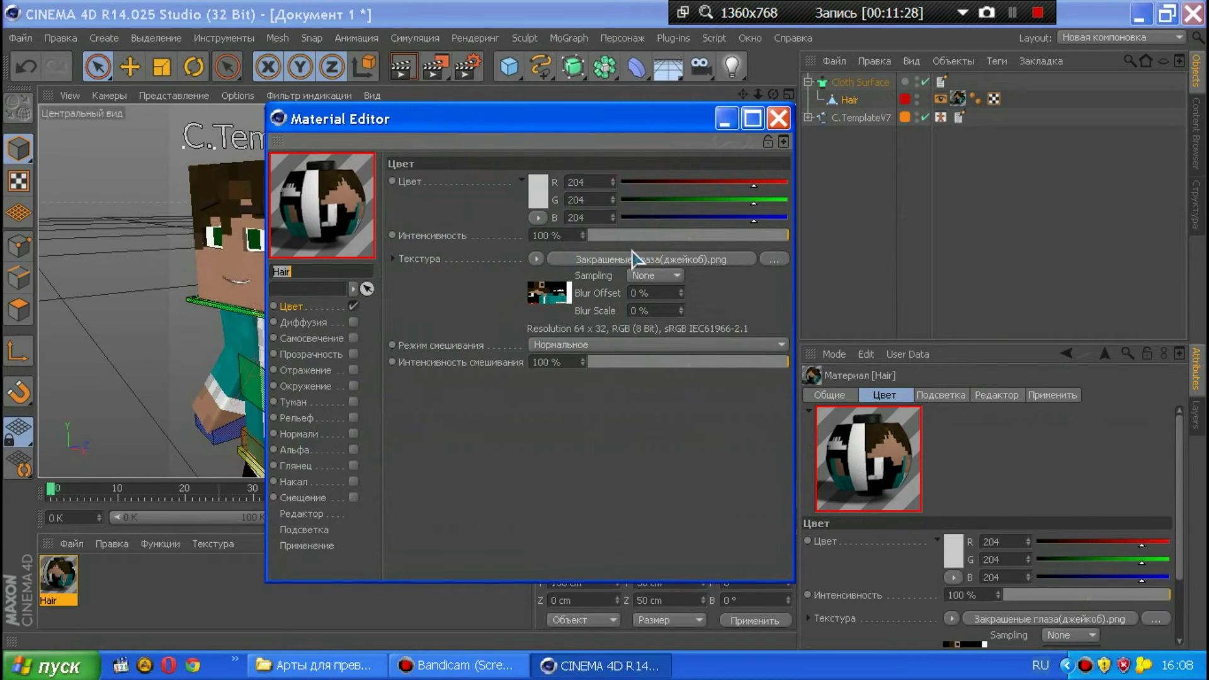
{"action": "left_click", "coordinate": [769, 260]}
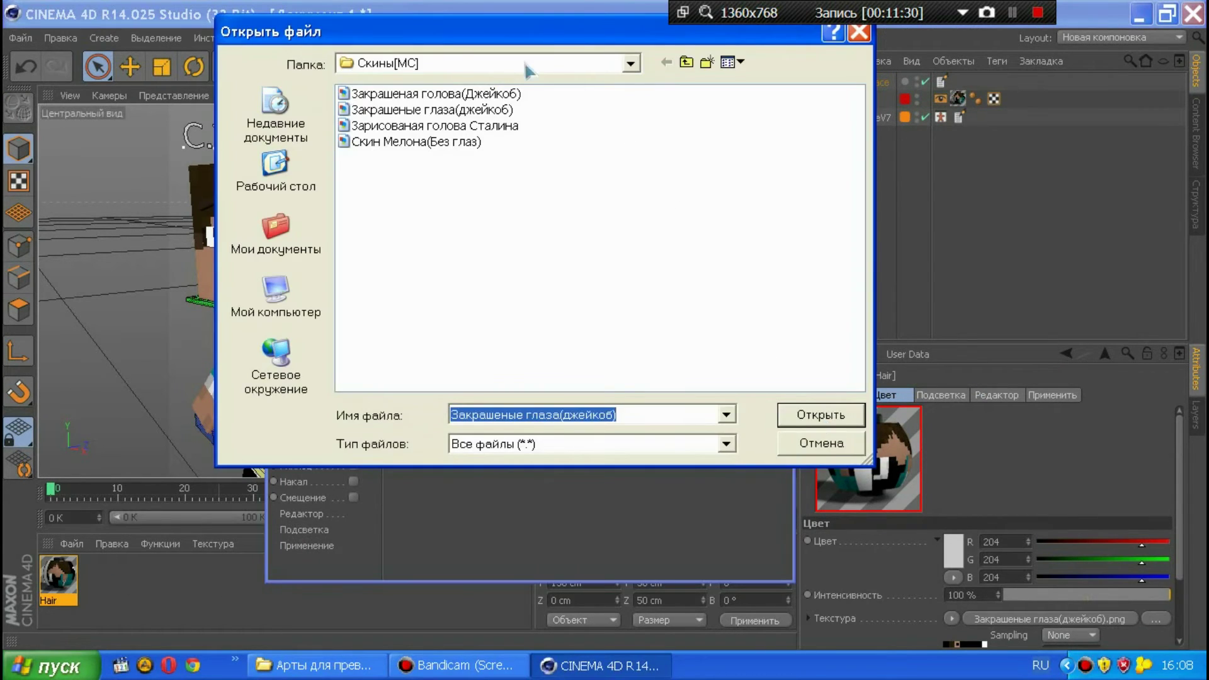
{"action": "left_click", "coordinate": [731, 62]}
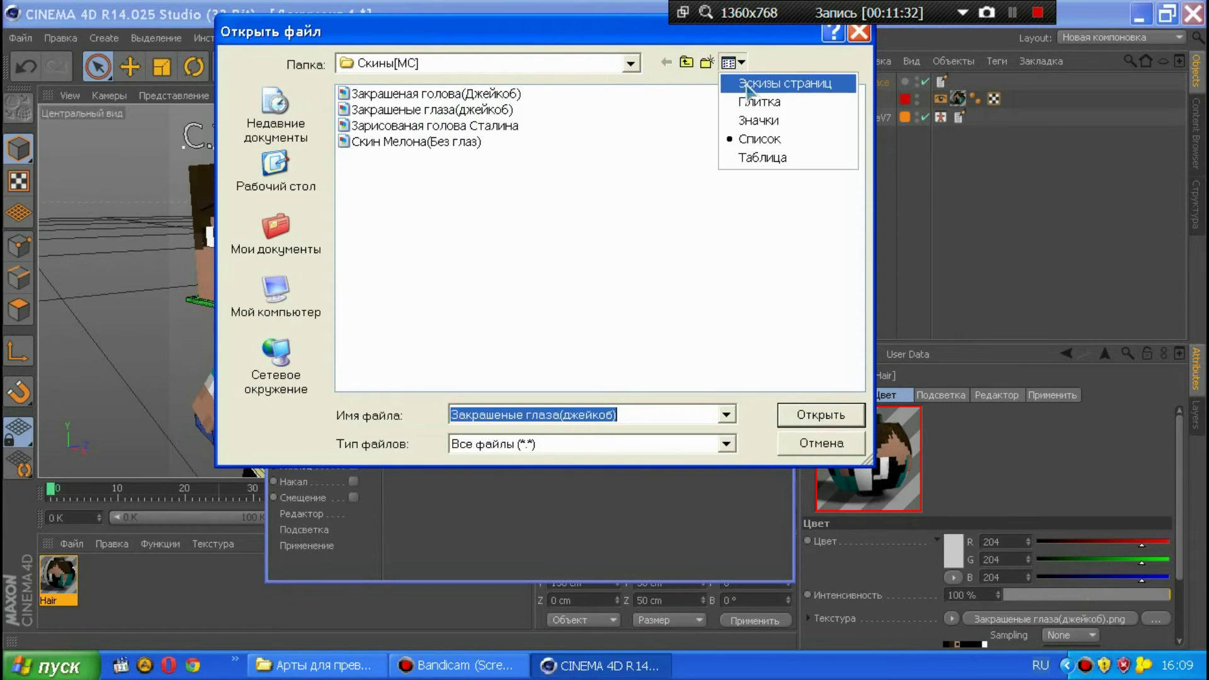
{"action": "left_click", "coordinate": [769, 82]}
{"action": "mouse_move", "coordinate": [391, 137]}
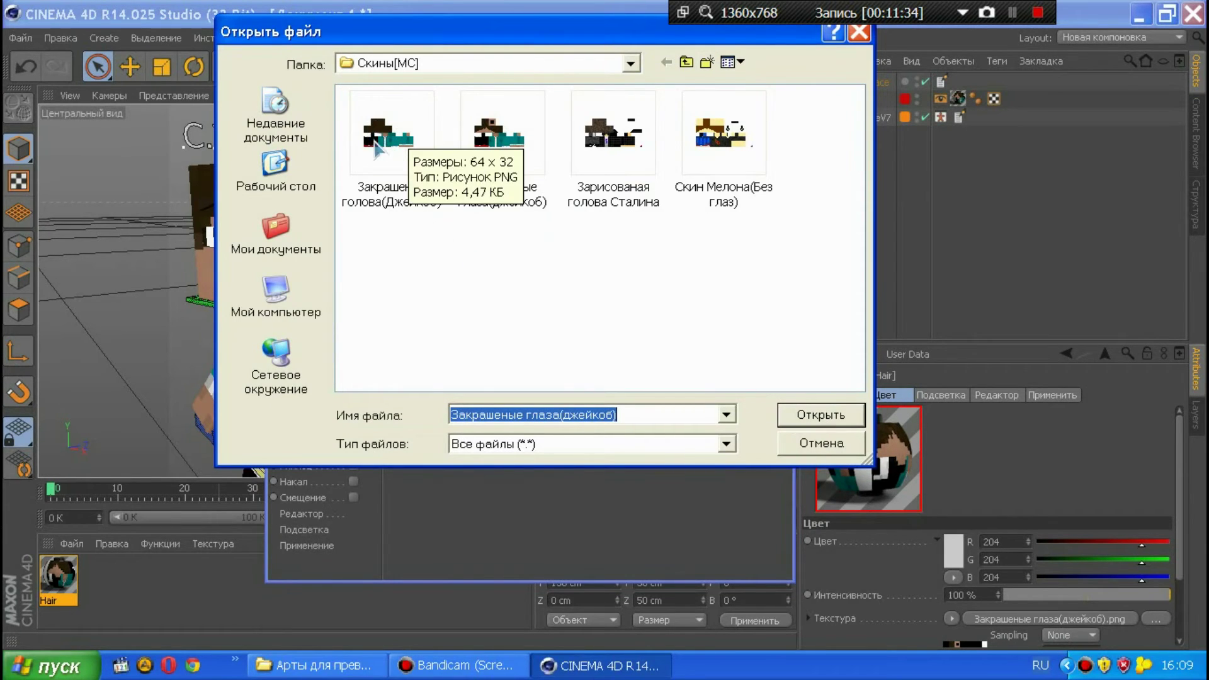
{"action": "left_click", "coordinate": [376, 153]}
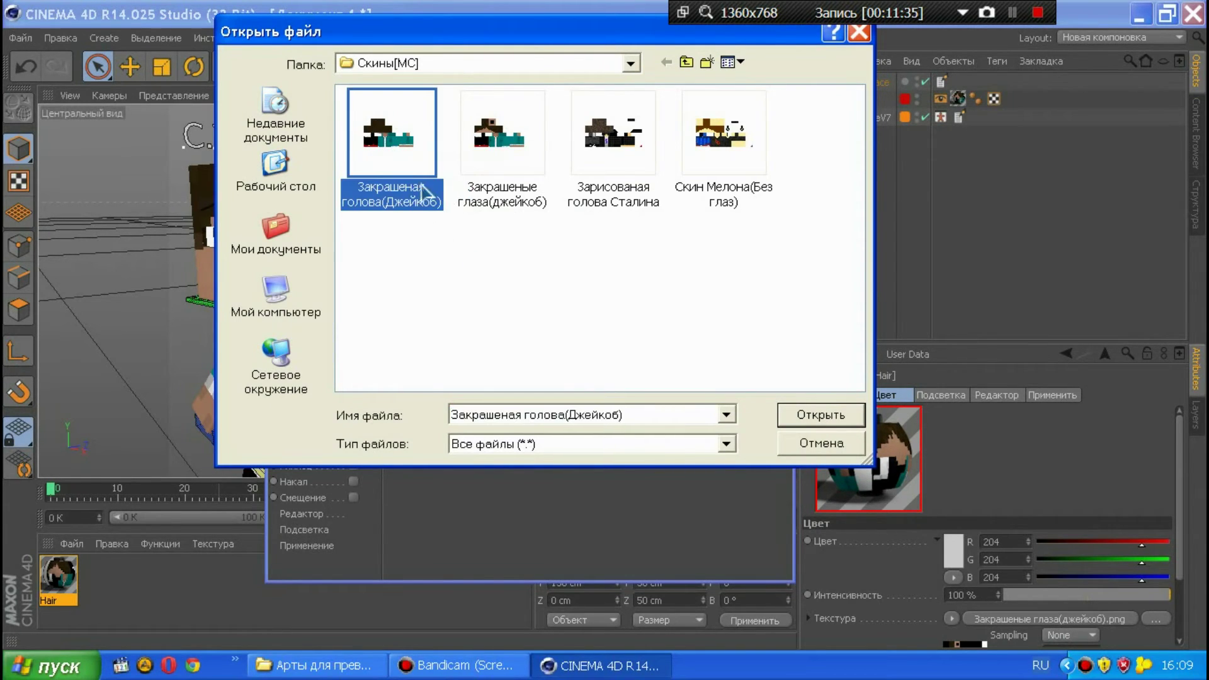
{"action": "left_click", "coordinate": [819, 415]}
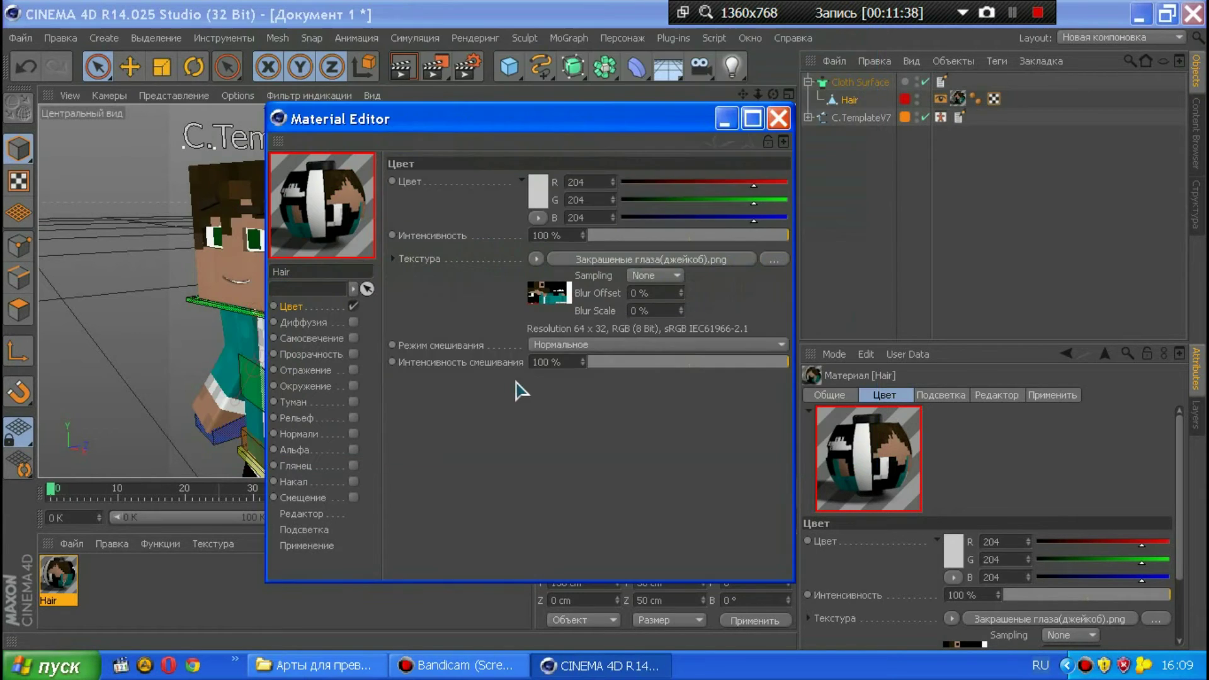
{"action": "left_click", "coordinate": [546, 396]}
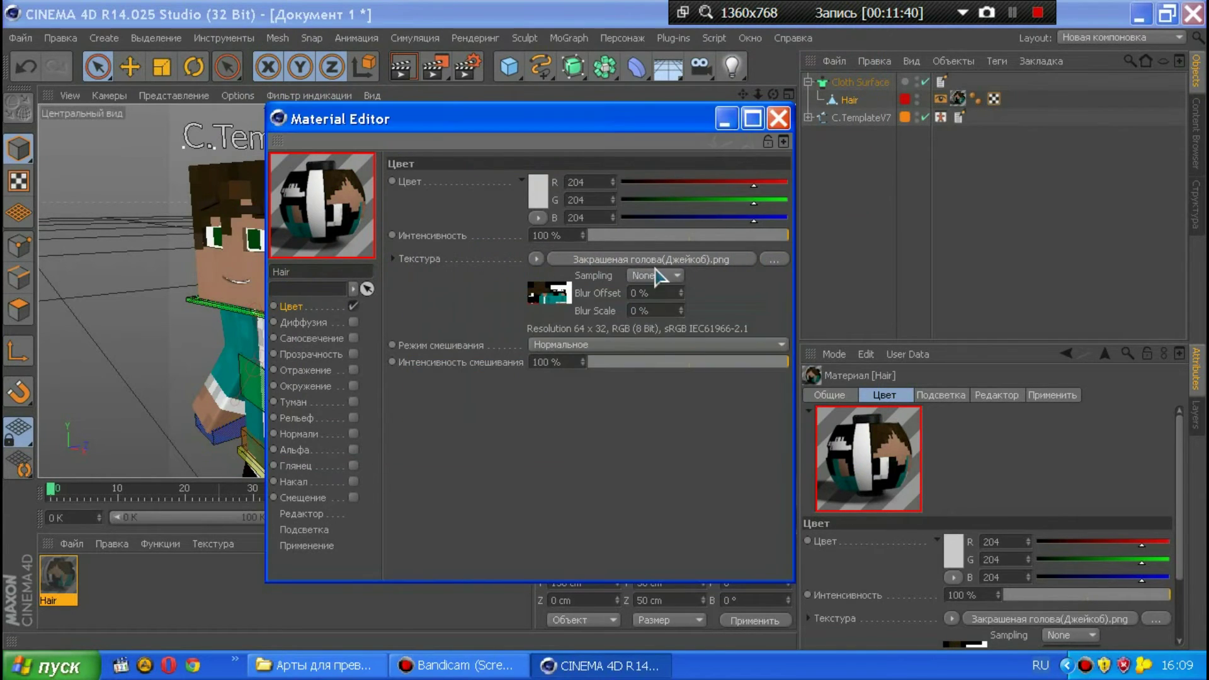
{"action": "left_click", "coordinate": [778, 118]}
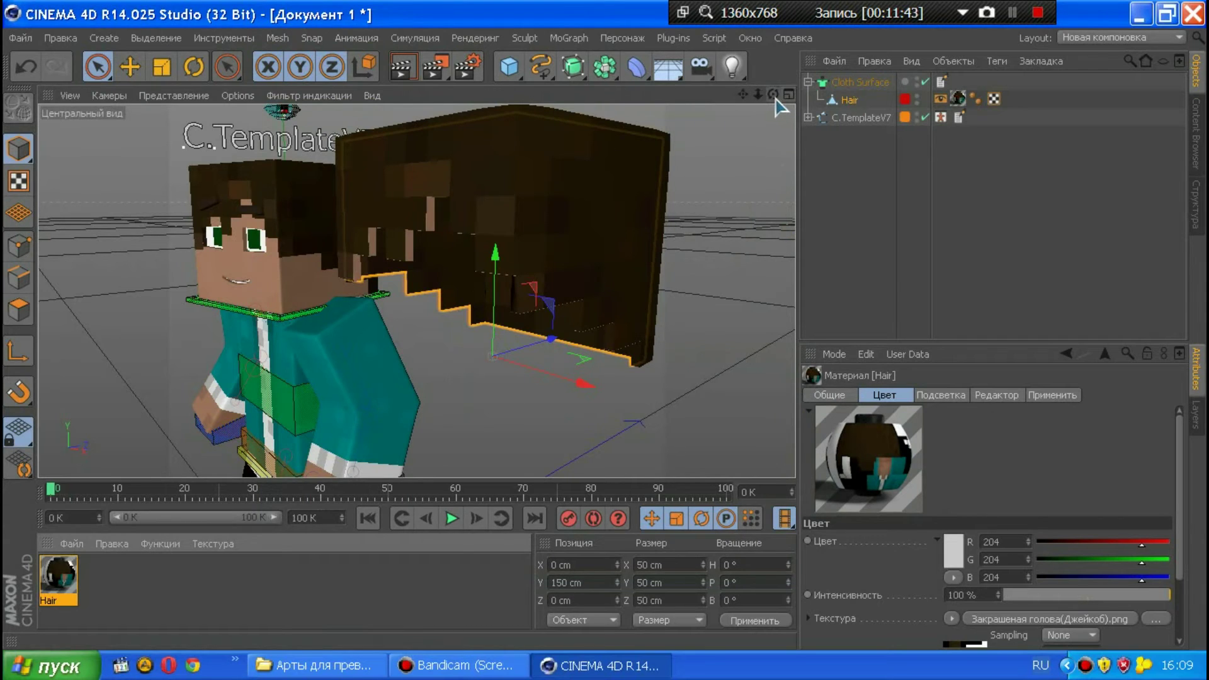
- Move the Cloth Surface hair onto the character's head so it sits over the face
{"action": "mouse_move", "coordinate": [774, 93]}
{"action": "left_mouse_down"}
{"action": "mouse_move", "coordinate": [415, 291]}
{"action": "mouse_move", "coordinate": [434, 302]}
{"action": "left_mouse_up"}
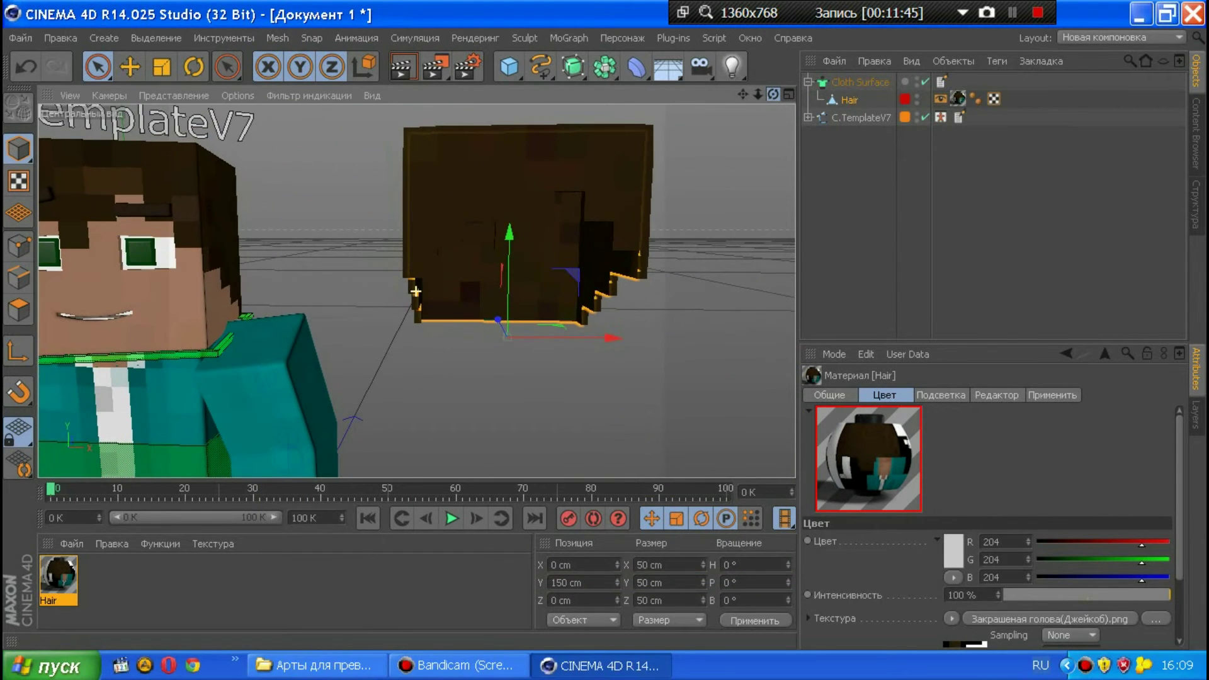
{"action": "left_click", "coordinate": [130, 66]}
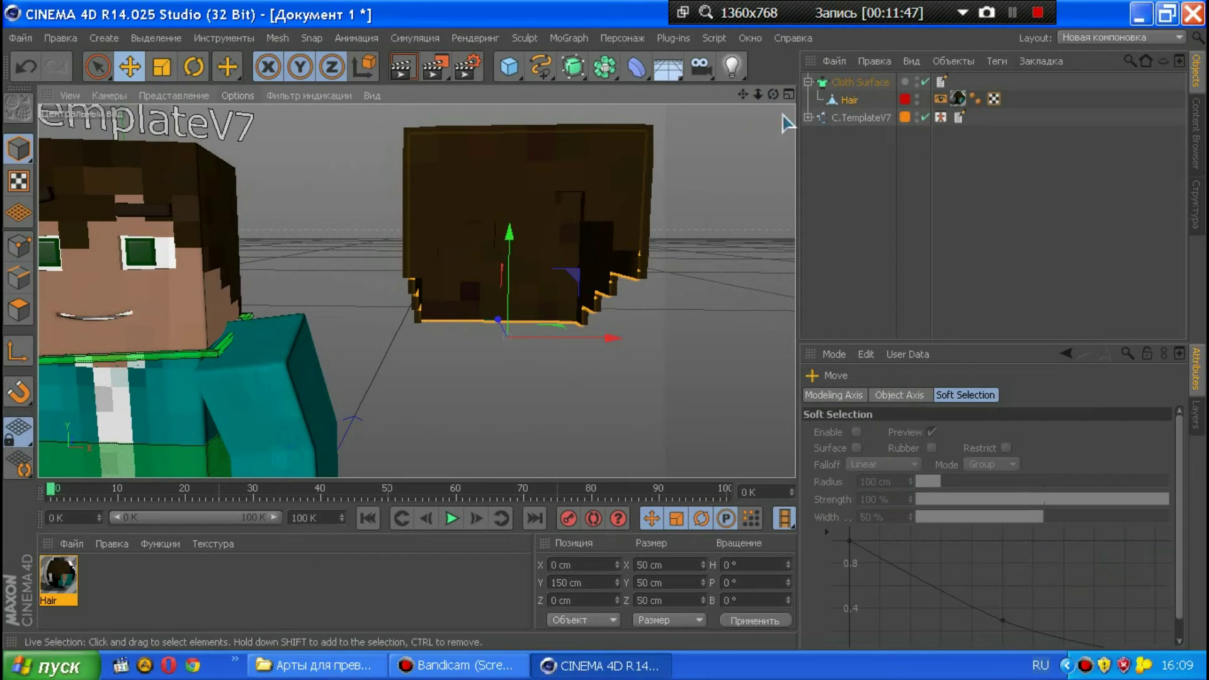
{"action": "left_click", "coordinate": [856, 84]}
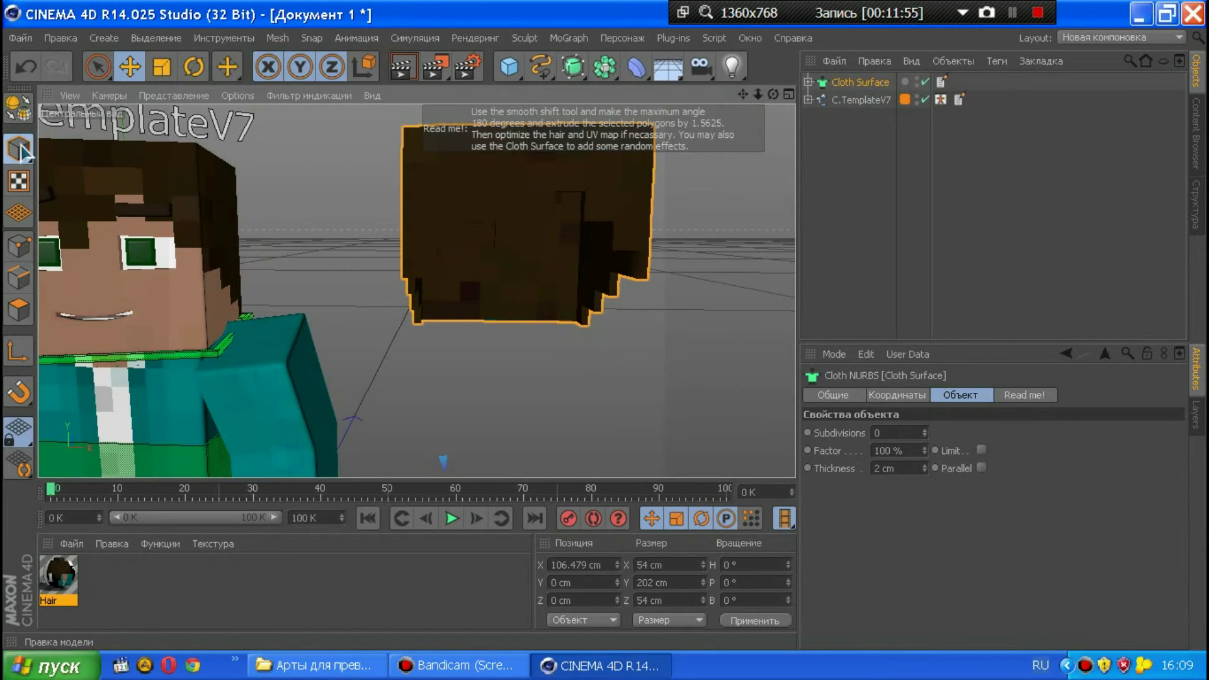
{"action": "mouse_move", "coordinate": [539, 286]}
{"action": "left_mouse_down"}
{"action": "mouse_move", "coordinate": [500, 298]}
{"action": "mouse_move", "coordinate": [379, 287]}
{"action": "left_mouse_up"}
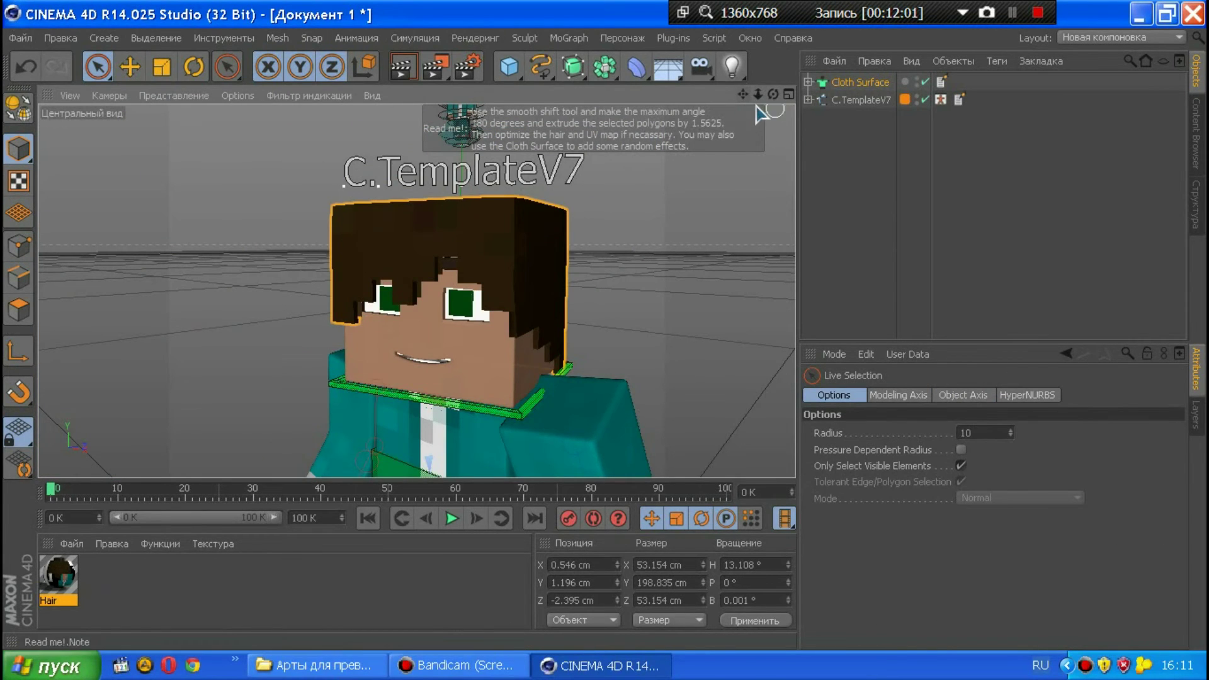
{"action": "mouse_move", "coordinate": [758, 93]}
{"action": "left_mouse_down"}
{"action": "mouse_move", "coordinate": [787, 100]}
{"action": "mouse_move", "coordinate": [652, 235]}
{"action": "left_mouse_up"}
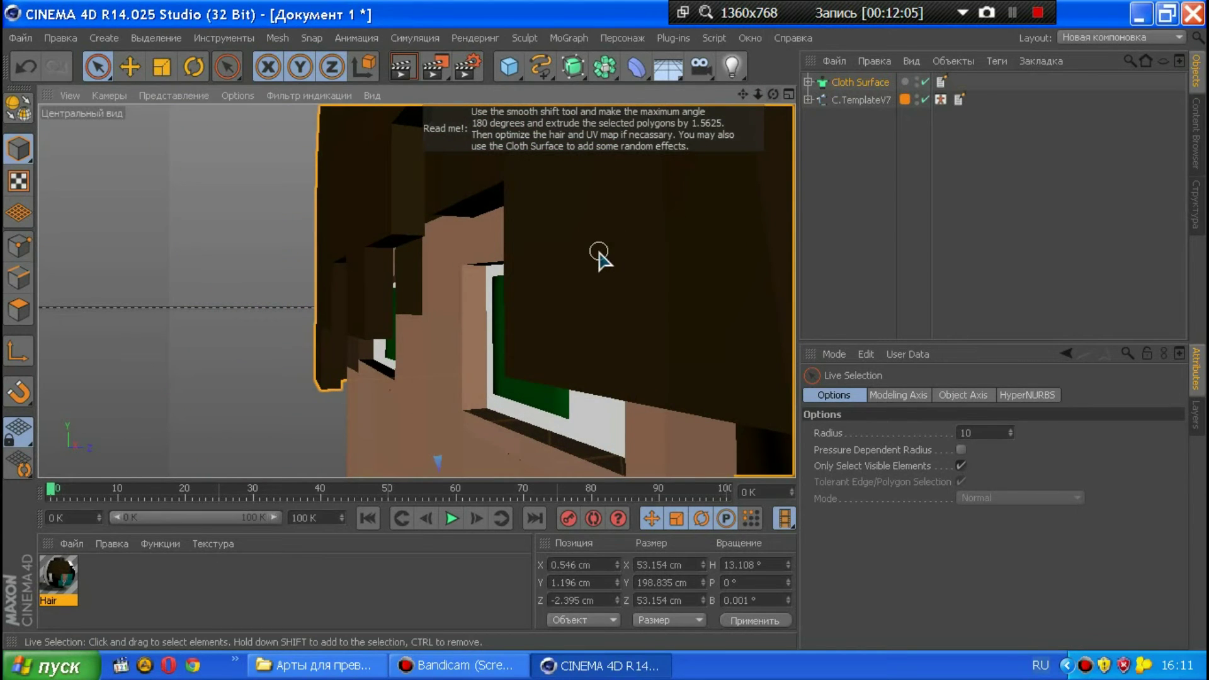
{"action": "left_click", "coordinate": [130, 66]}
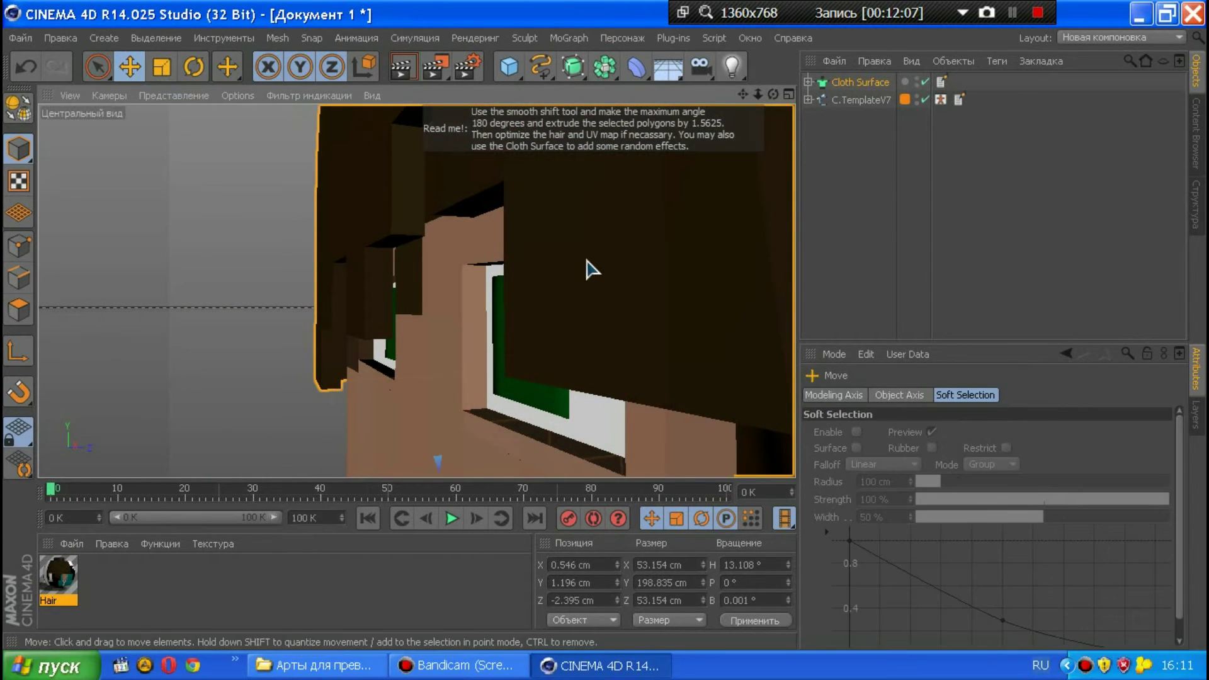
{"action": "left_click_drag", "start_coordinate": [587, 258], "coordinate": [596, 257]}
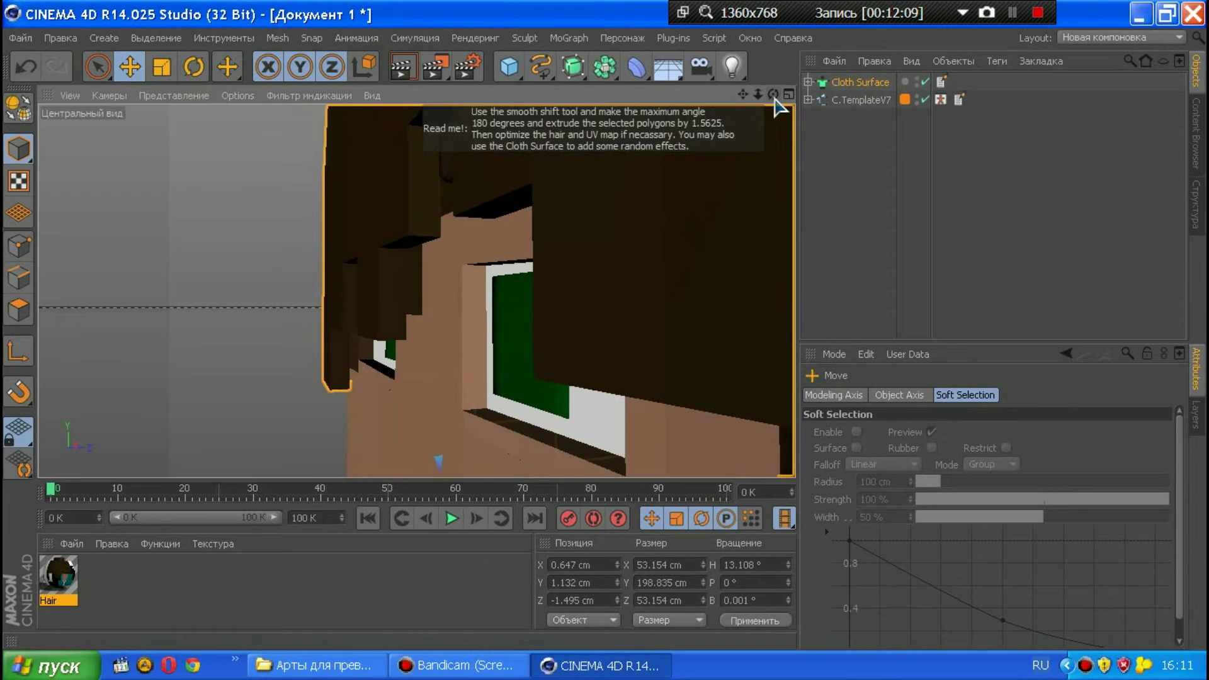
{"action": "mouse_move", "coordinate": [774, 95]}
{"action": "left_mouse_down"}
{"action": "mouse_move", "coordinate": [416, 291]}
{"action": "mouse_move", "coordinate": [776, 107]}
{"action": "mouse_move", "coordinate": [744, 101]}
{"action": "mouse_move", "coordinate": [785, 104]}
{"action": "mouse_move", "coordinate": [750, 110]}
{"action": "mouse_move", "coordinate": [743, 81]}
{"action": "left_mouse_up"}
- In Render Settings, set the output width to 1280 pixels
{"action": "left_click", "coordinate": [746, 107]}
{"action": "left_click", "coordinate": [473, 39]}
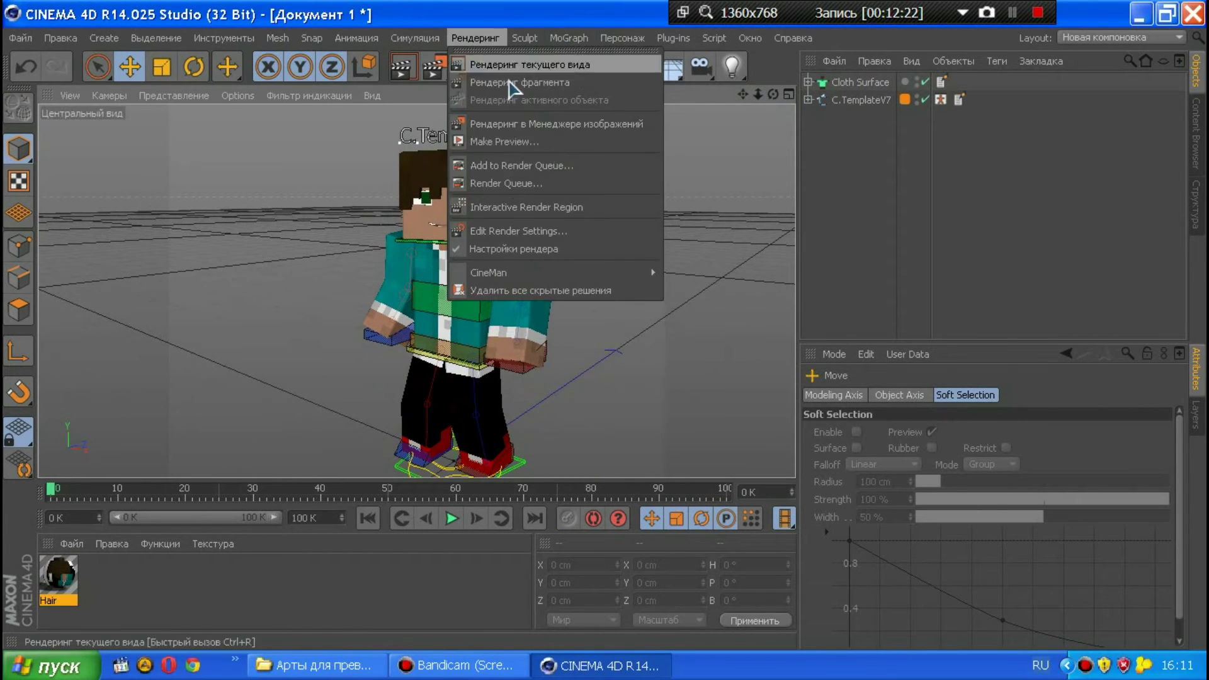
{"action": "left_click", "coordinate": [539, 233]}
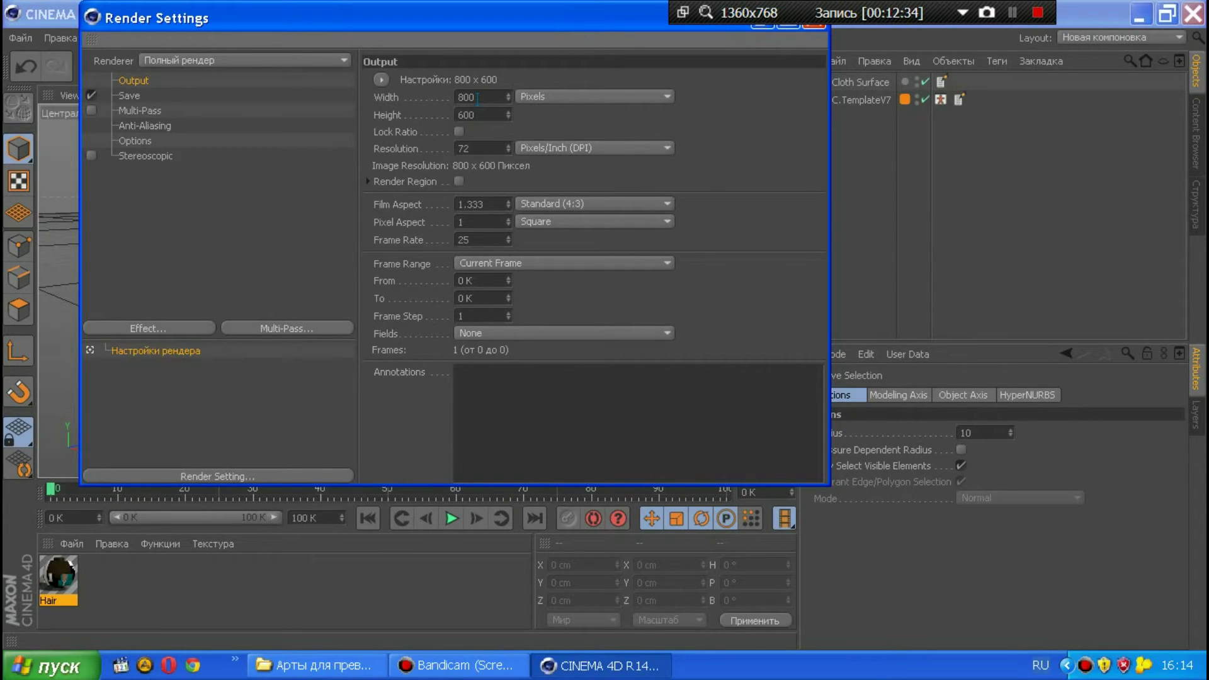
{"action": "double_click", "coordinate": [478, 98]}
{"action": "type", "text": "80"}
{"action": "key", "text": "Tab"}
{"action": "type", "text": "720"}
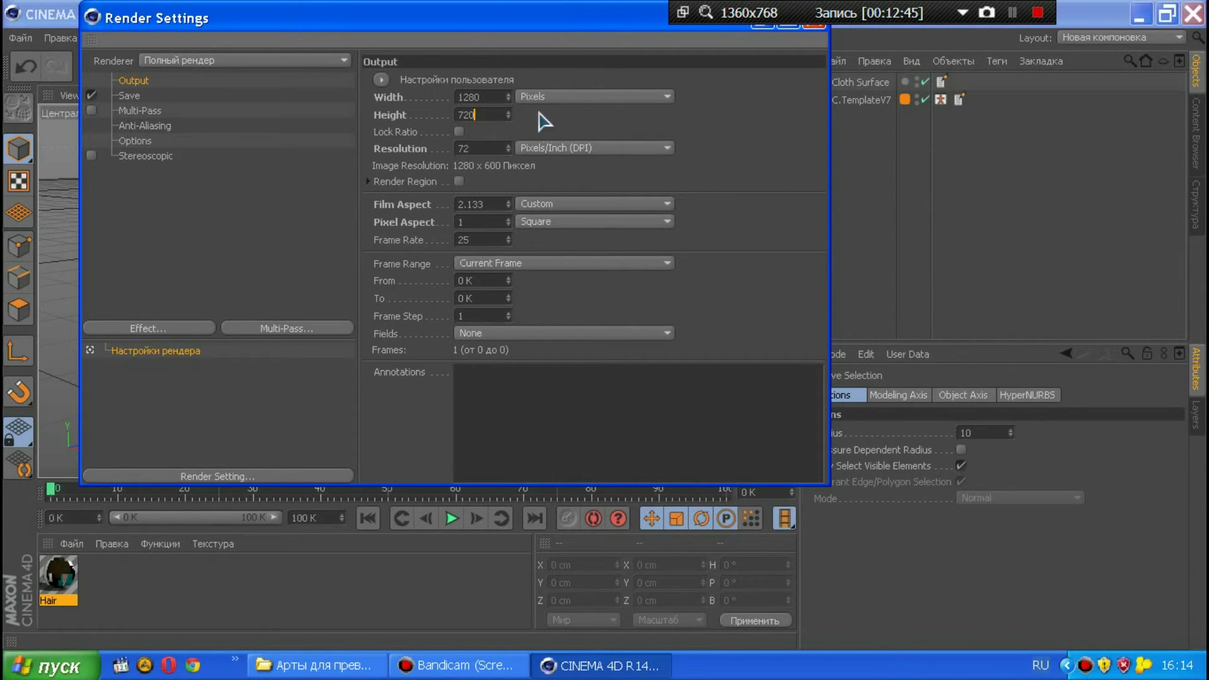
- Set the saved image format to PNG with an alpha channel
{"action": "left_click", "coordinate": [128, 96]}
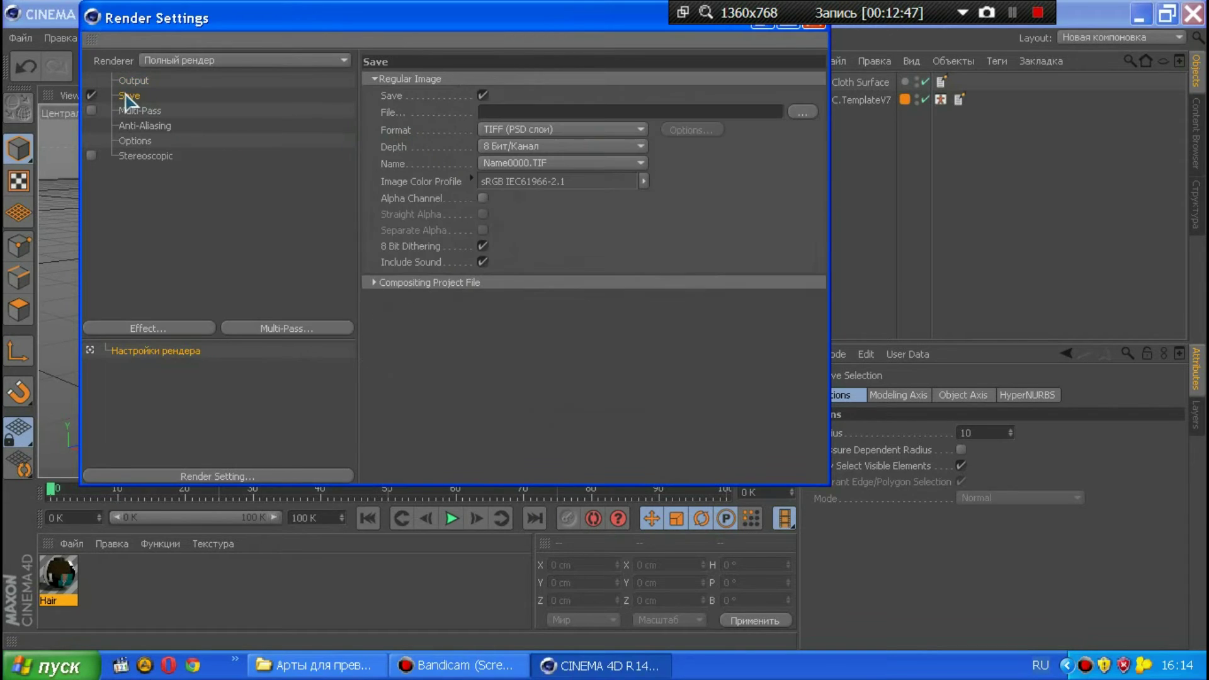
{"action": "left_click", "coordinate": [501, 130]}
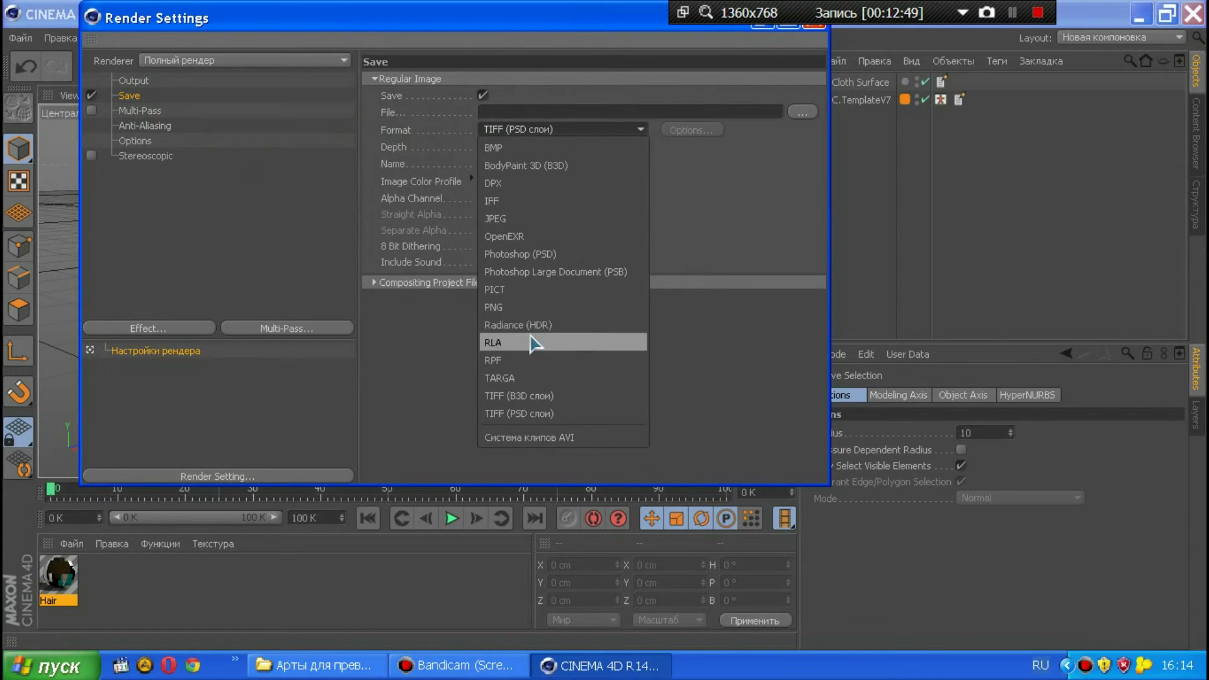
{"action": "left_click", "coordinate": [523, 310]}
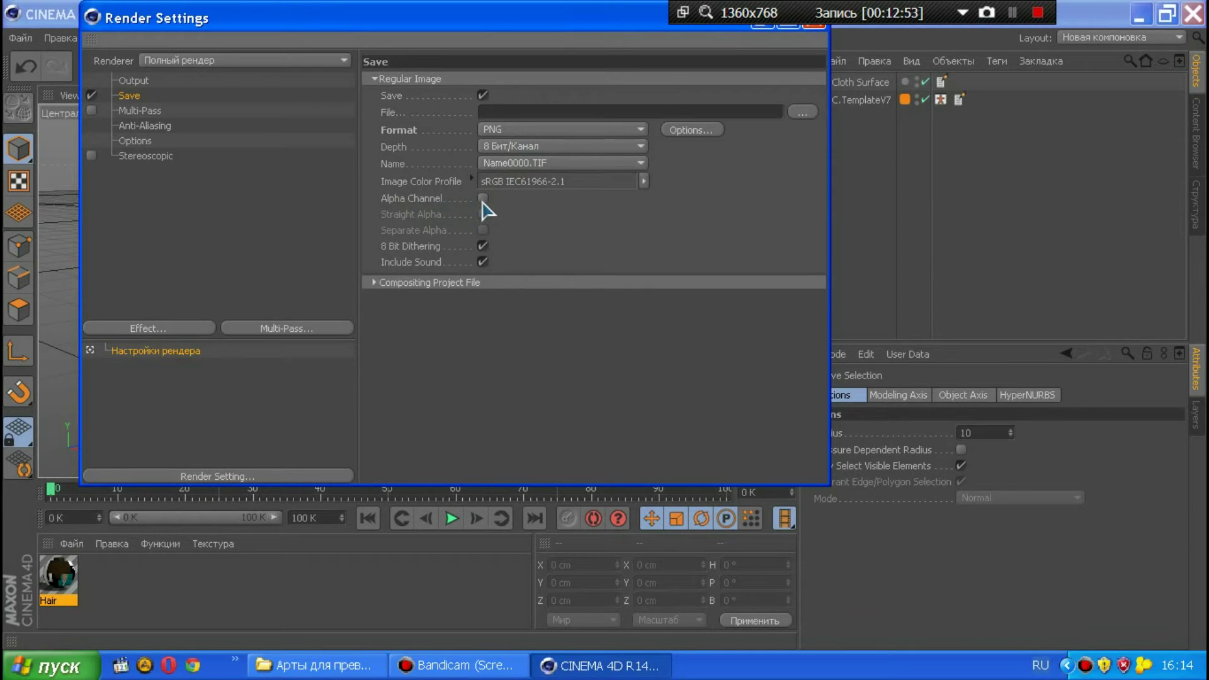
{"action": "left_click", "coordinate": [483, 199]}
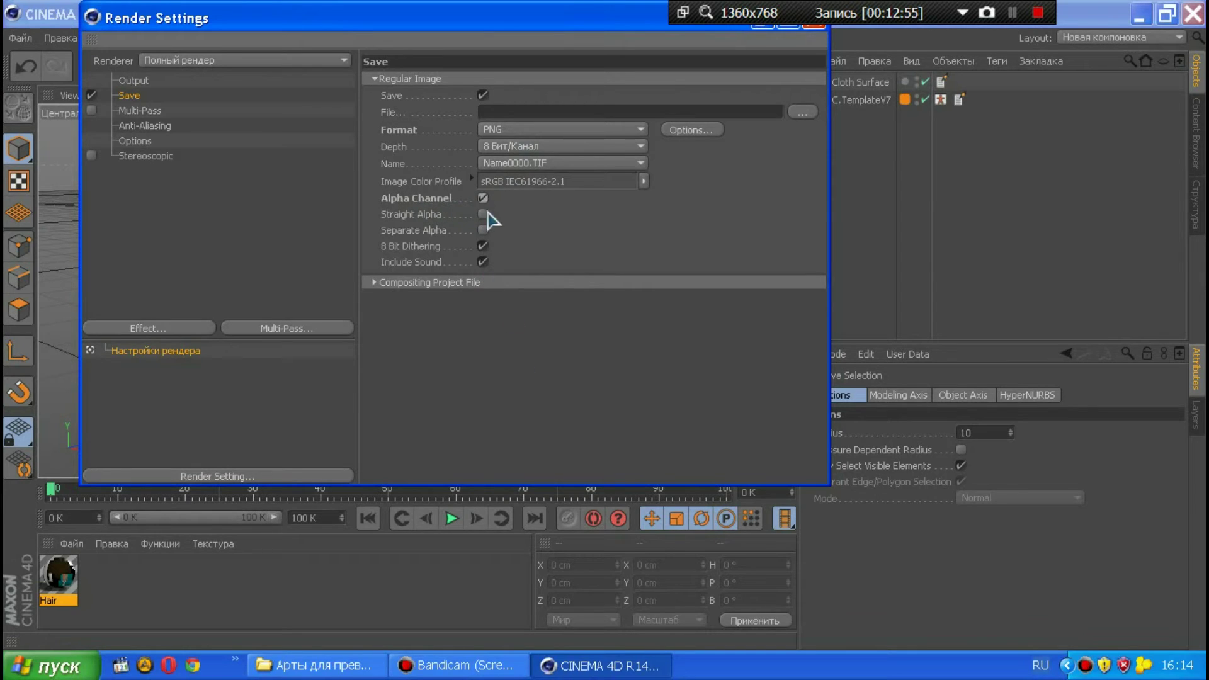
- Set anti-aliasing quality to Best
{"action": "left_click", "coordinate": [143, 113]}
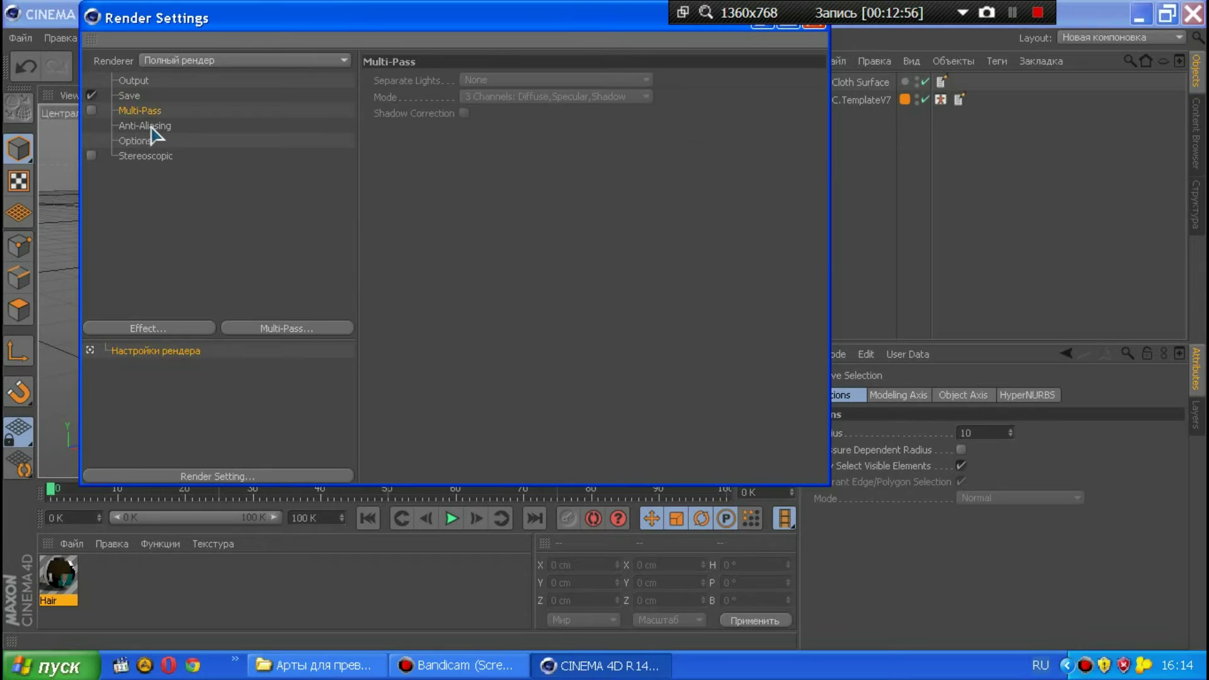
{"action": "left_click", "coordinate": [149, 114]}
{"action": "left_click", "coordinate": [146, 127]}
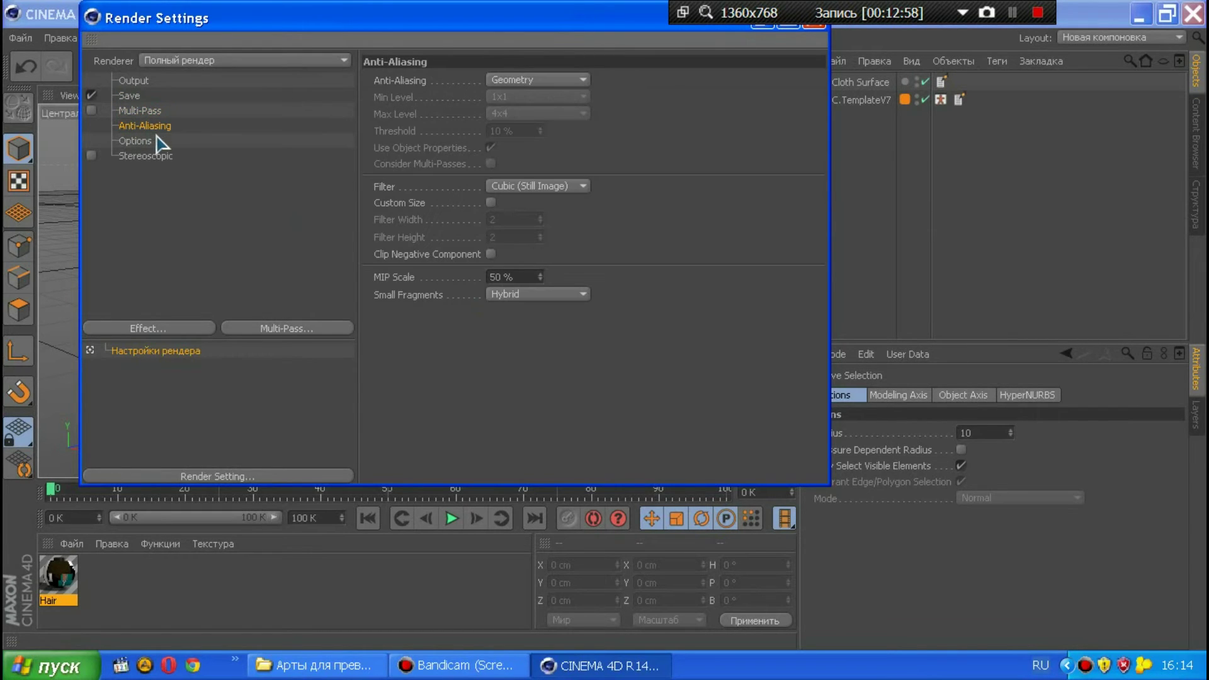
{"action": "left_click", "coordinate": [532, 80]}
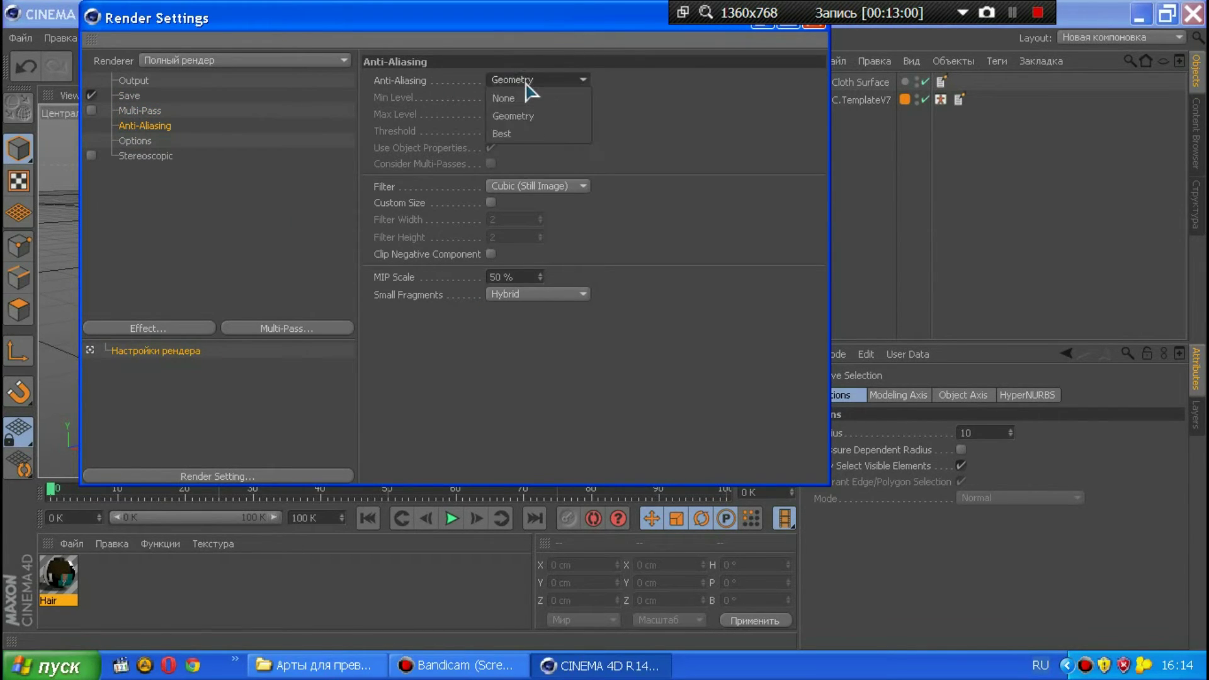
{"action": "left_click", "coordinate": [522, 132]}
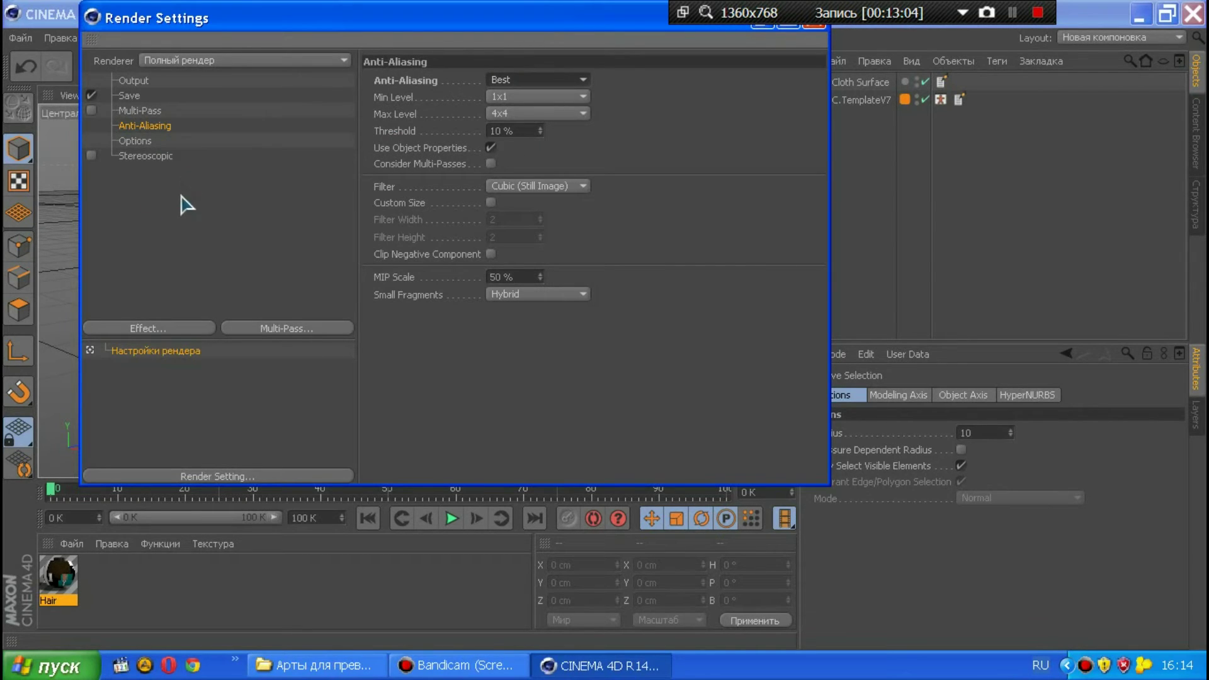
{"action": "left_click", "coordinate": [164, 327]}
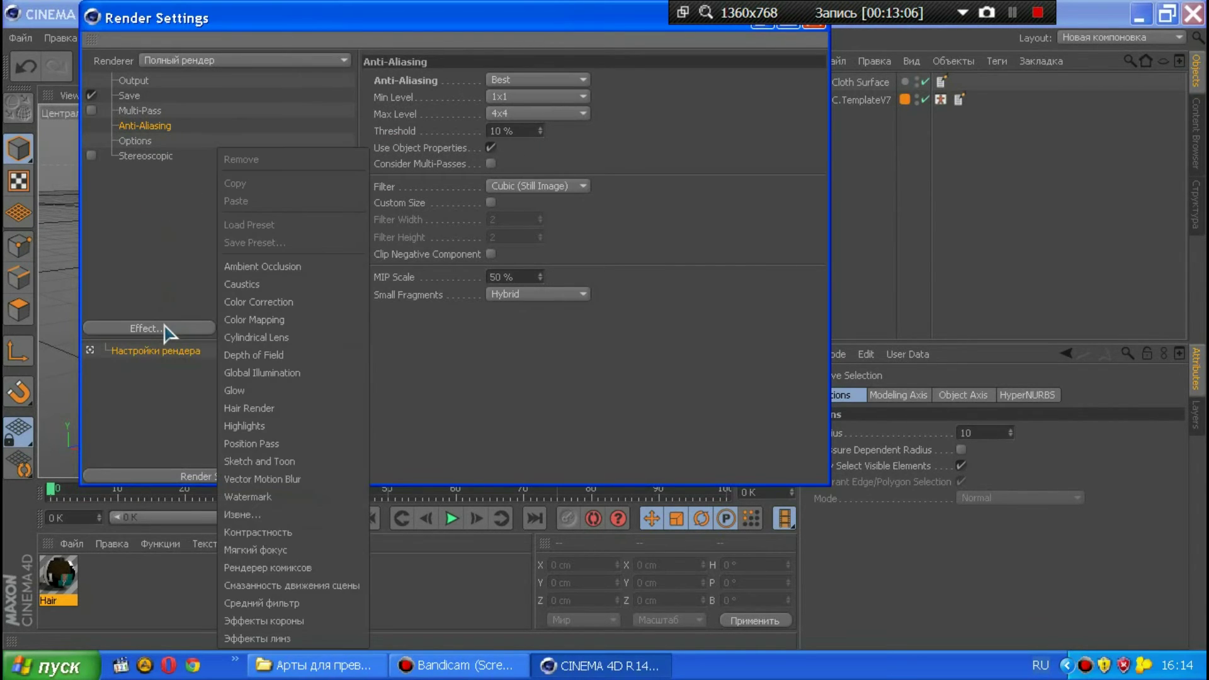
- Add an Ambient Occlusion effect with minimum ray length 0.1
{"action": "left_click", "coordinate": [304, 271]}
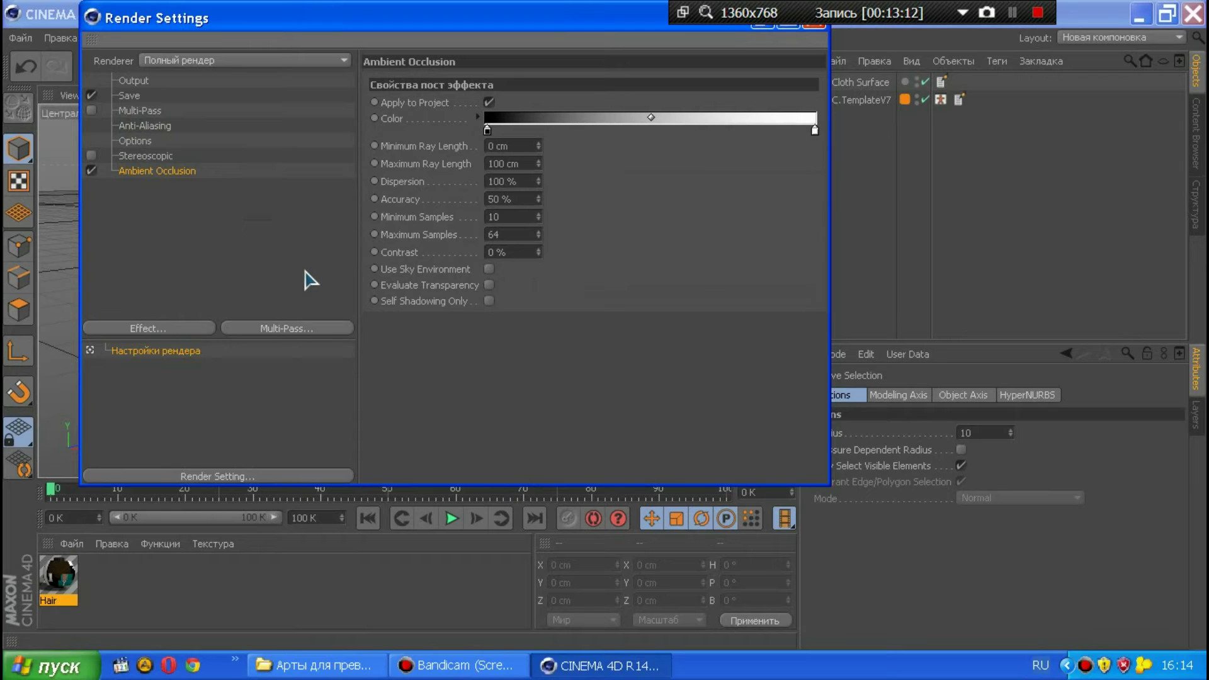
{"action": "left_click", "coordinate": [515, 146]}
{"action": "type", "text": "0.1"}
{"action": "key", "text": "Return"}
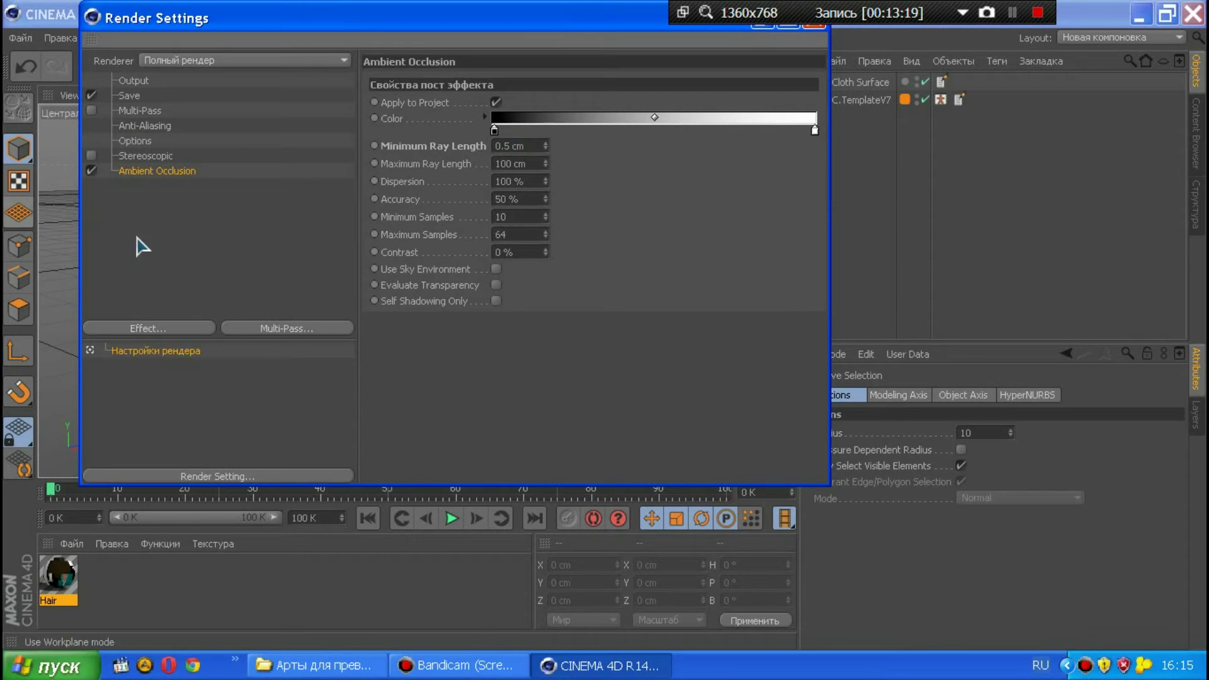
- Add Global Illumination, then delete the Ambient Occlusion effect
{"action": "left_click", "coordinate": [165, 331]}
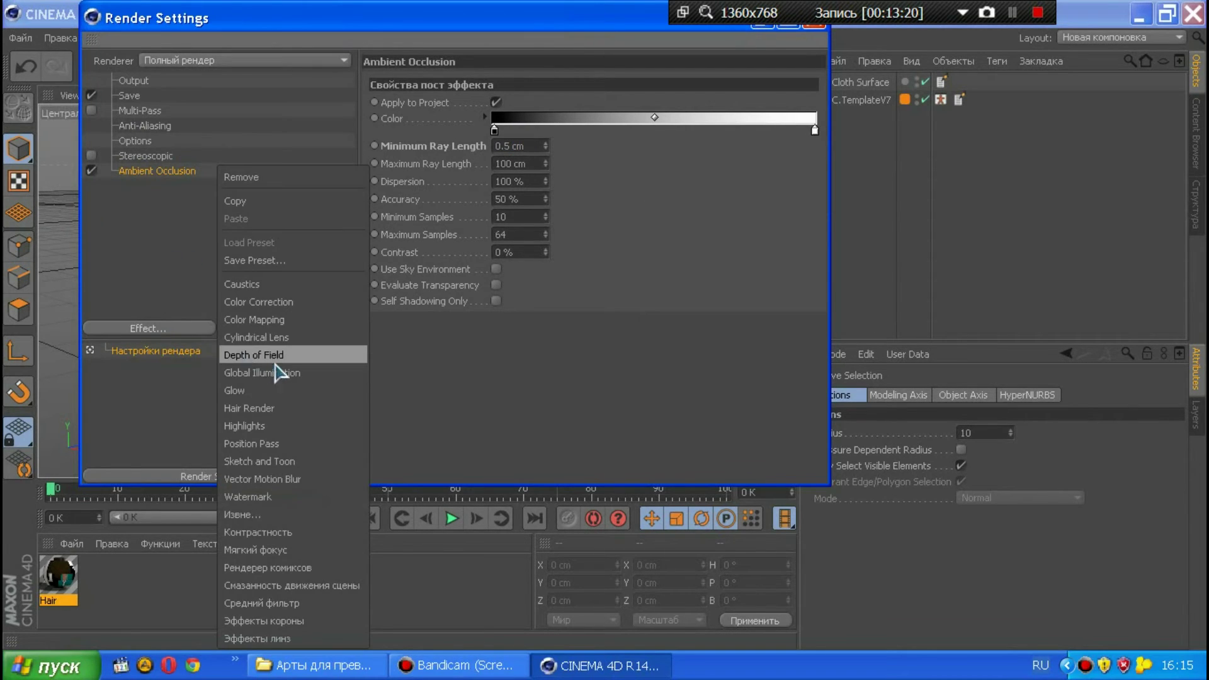
{"action": "left_click", "coordinate": [318, 373]}
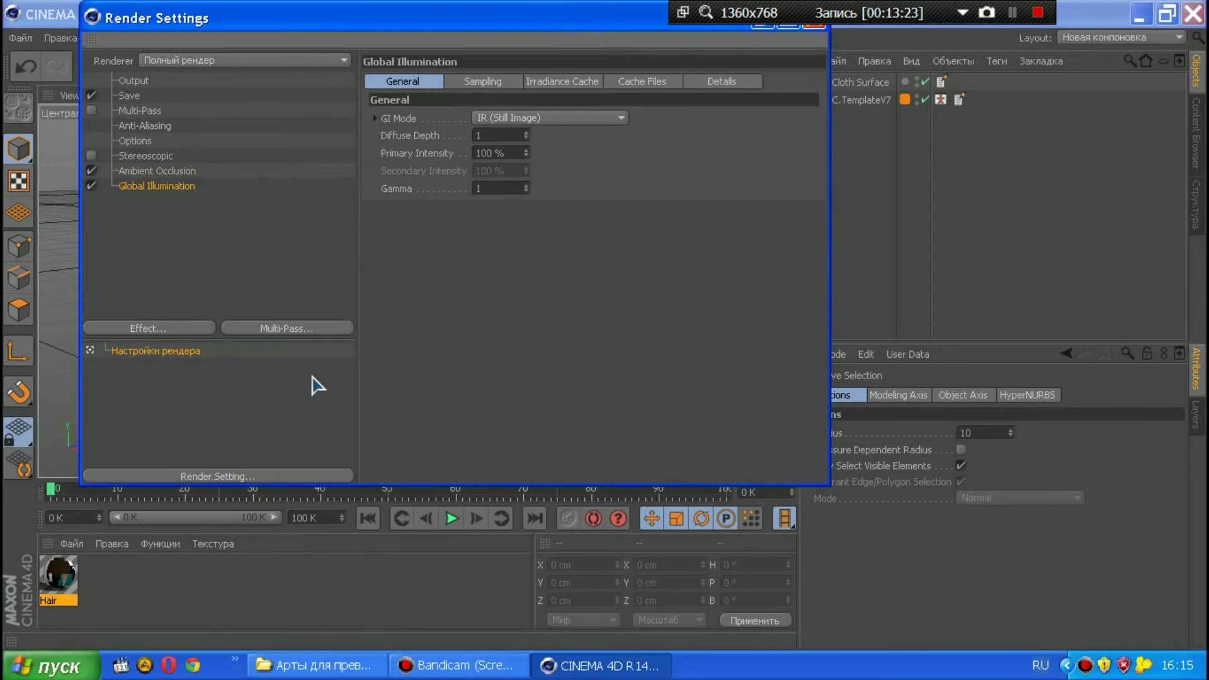
{"action": "left_click", "coordinate": [181, 175]}
{"action": "left_click", "coordinate": [183, 188]}
{"action": "left_click", "coordinate": [186, 175]}
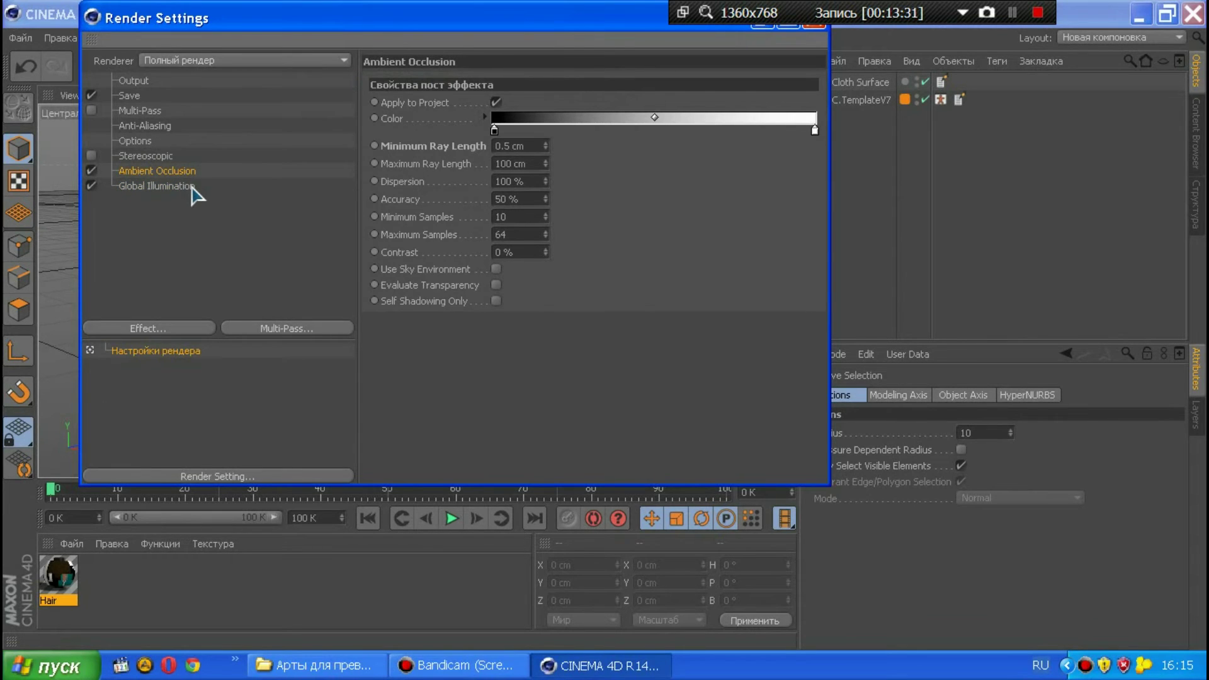
{"action": "left_click", "coordinate": [190, 187]}
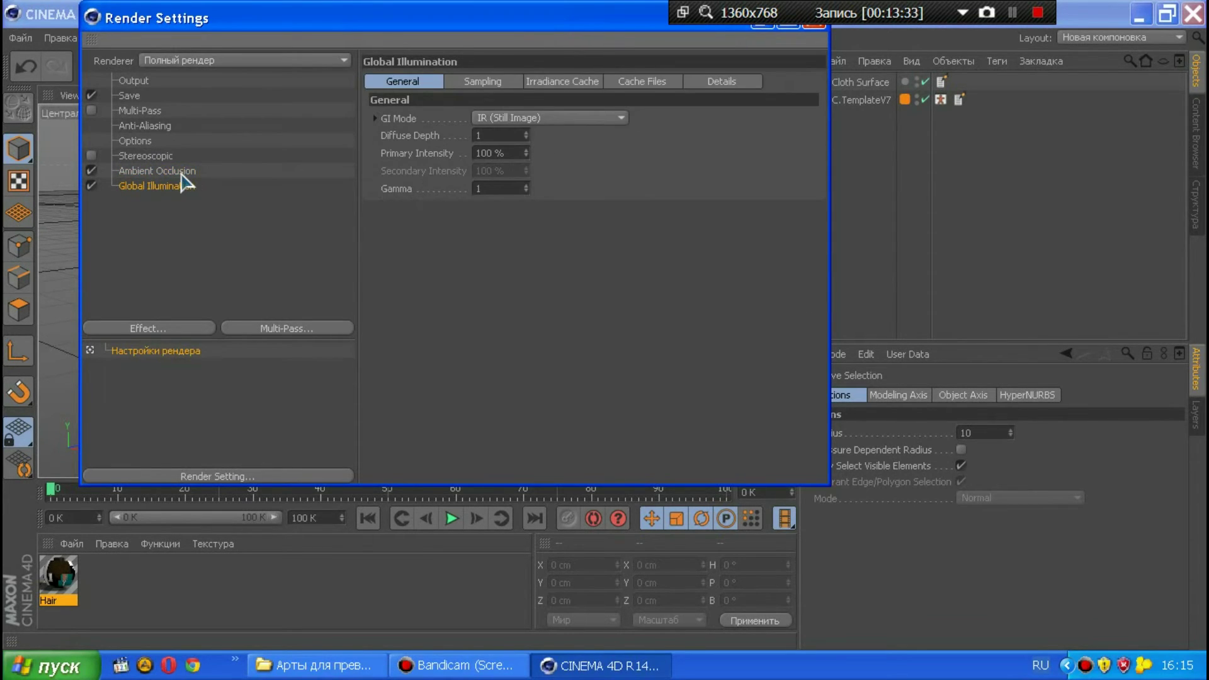
{"action": "left_click", "coordinate": [182, 175]}
{"action": "left_click", "coordinate": [183, 189]}
{"action": "left_click", "coordinate": [182, 175]}
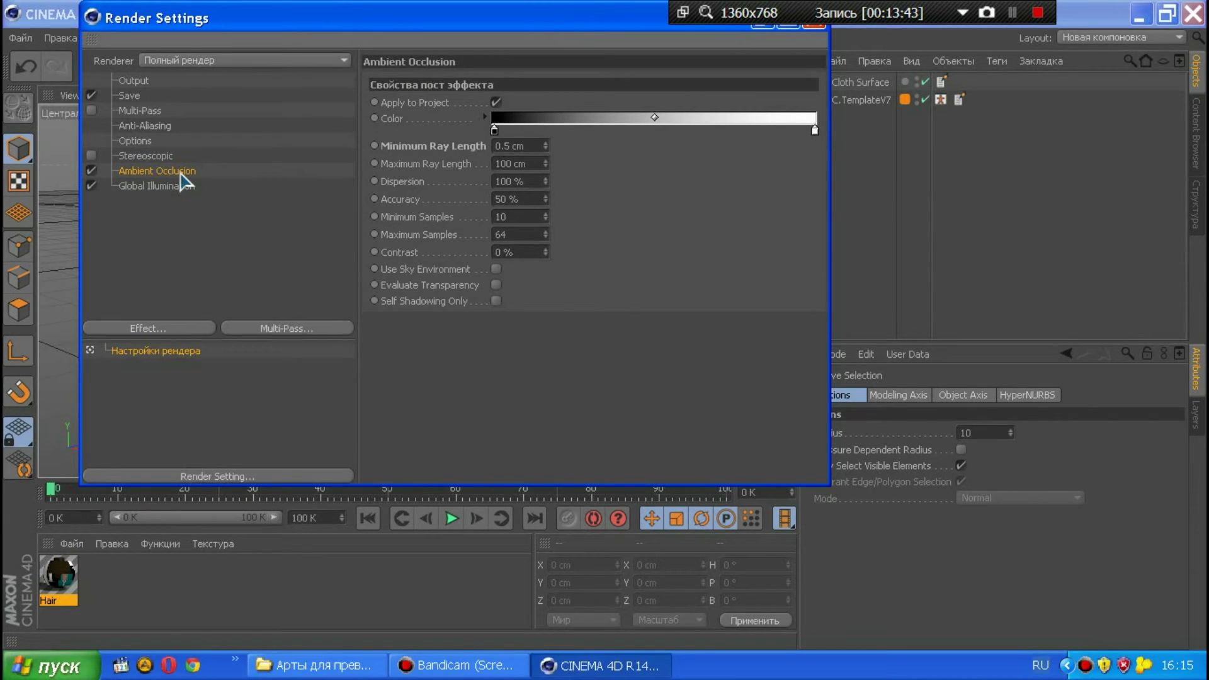
{"action": "key", "text": "Delete"}
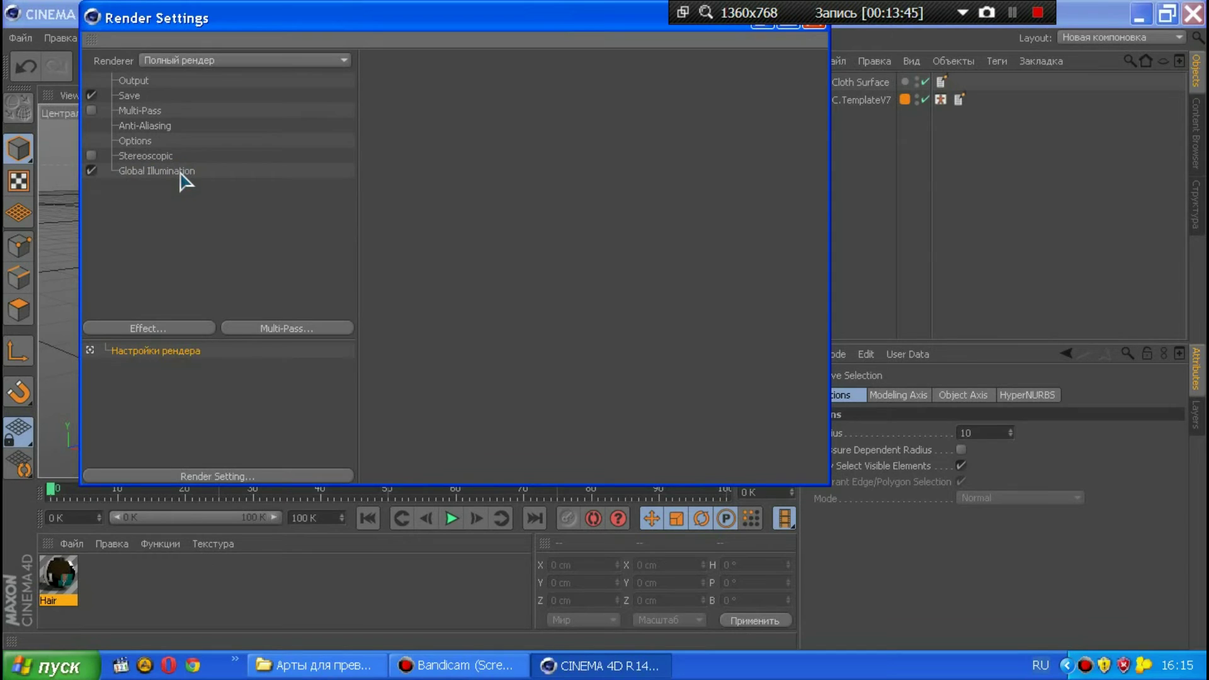
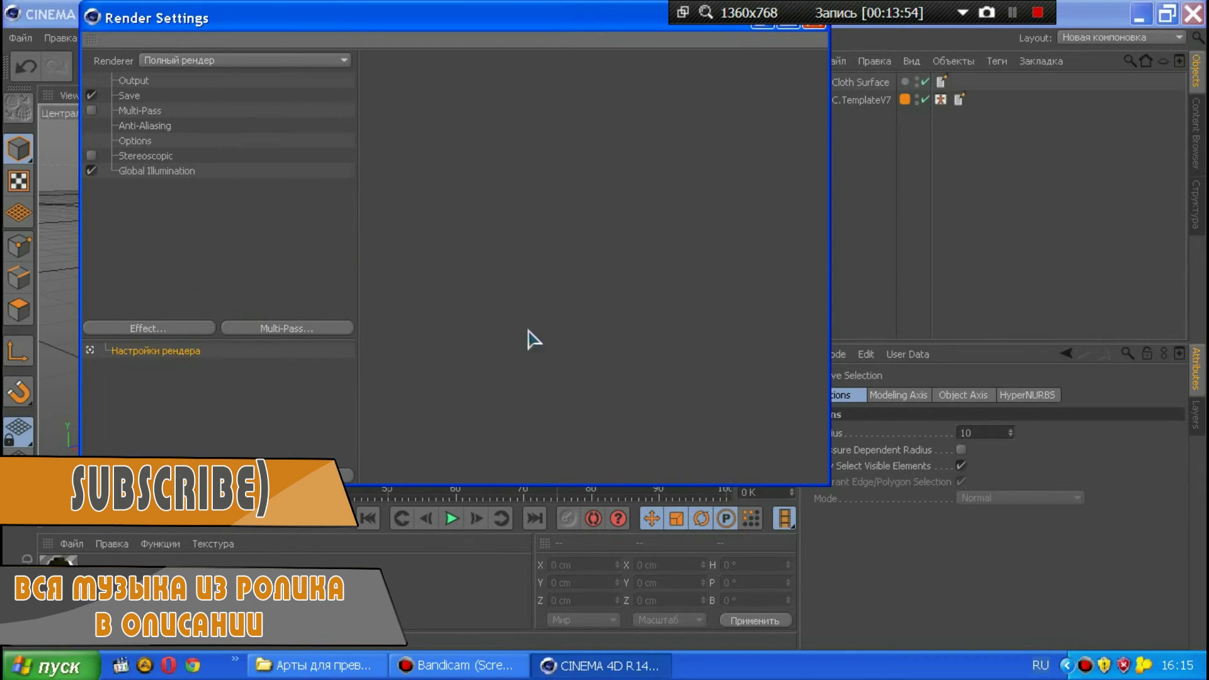
- Add a Color Correction render effect with Saturation 30%, Brightness 5% and Contrast 1%
{"action": "left_click", "coordinate": [159, 328]}
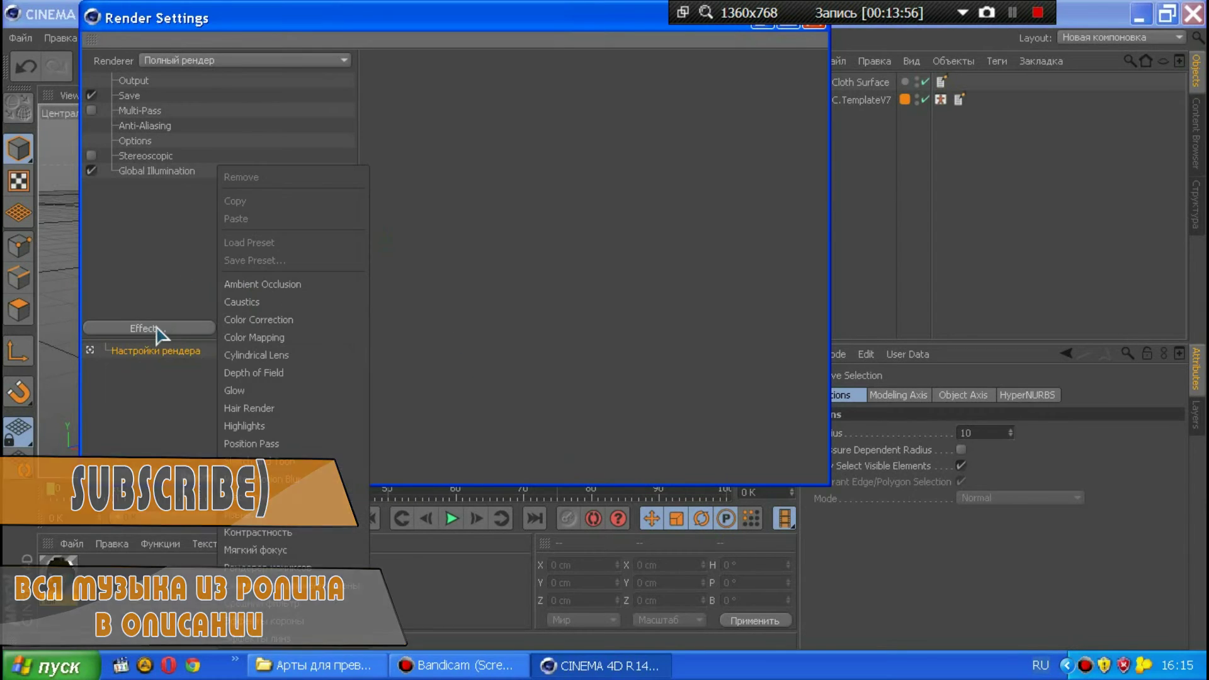
{"action": "left_click", "coordinate": [288, 325]}
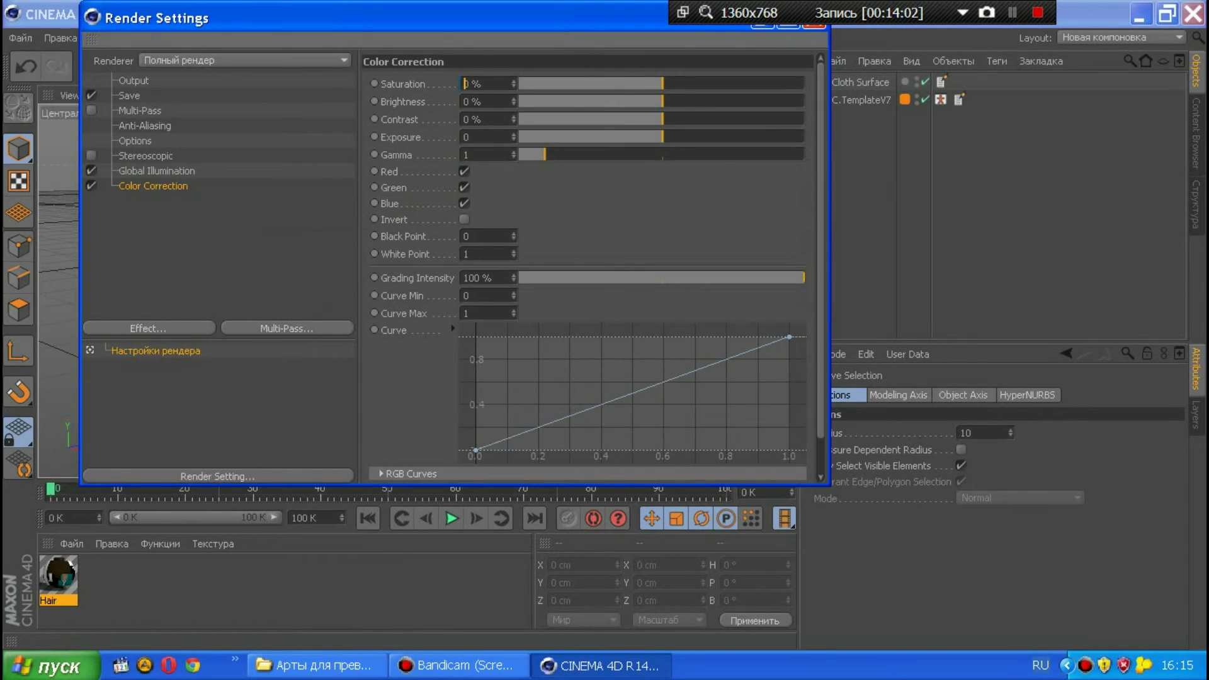
{"action": "type", "text": "30"}
{"action": "key", "text": "Tab"}
{"action": "type", "text": "5"}
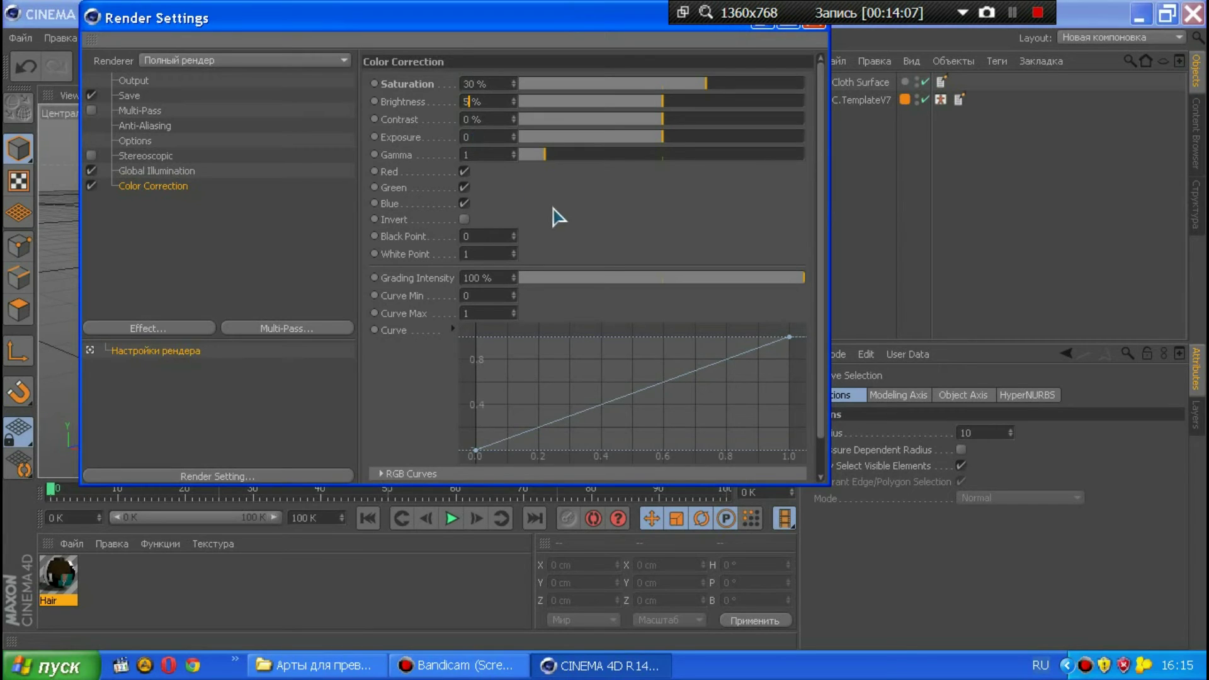
{"action": "key", "text": "Tab"}
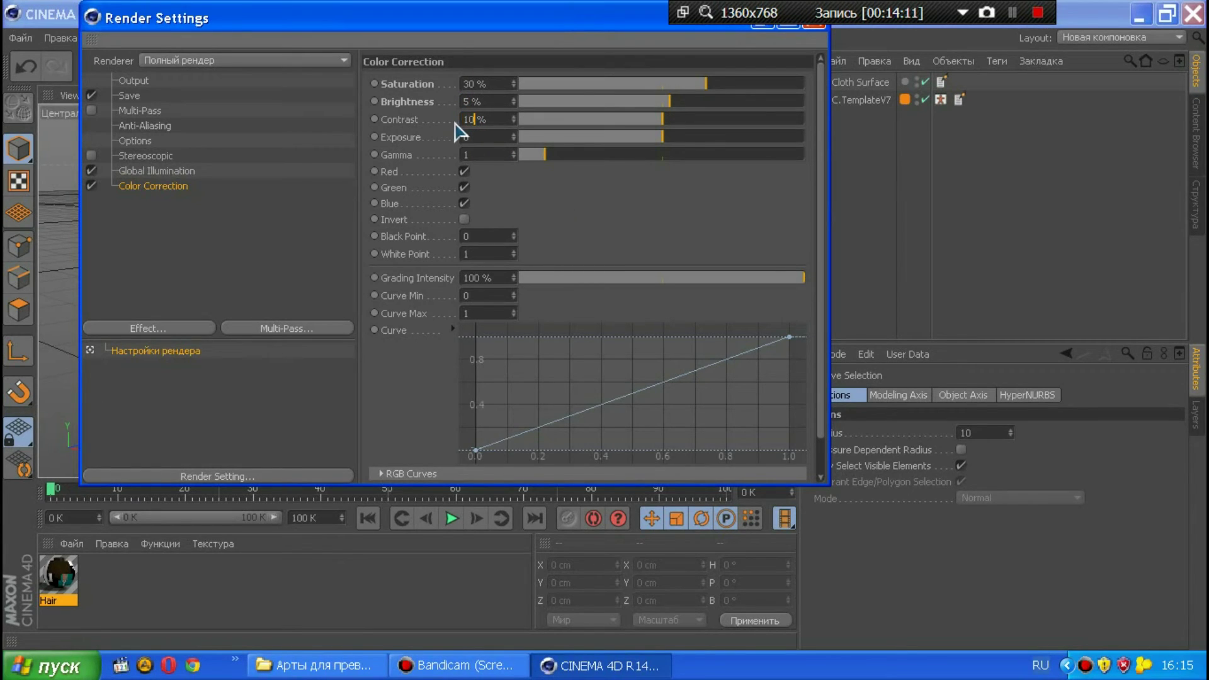
{"action": "key", "text": "Tab"}
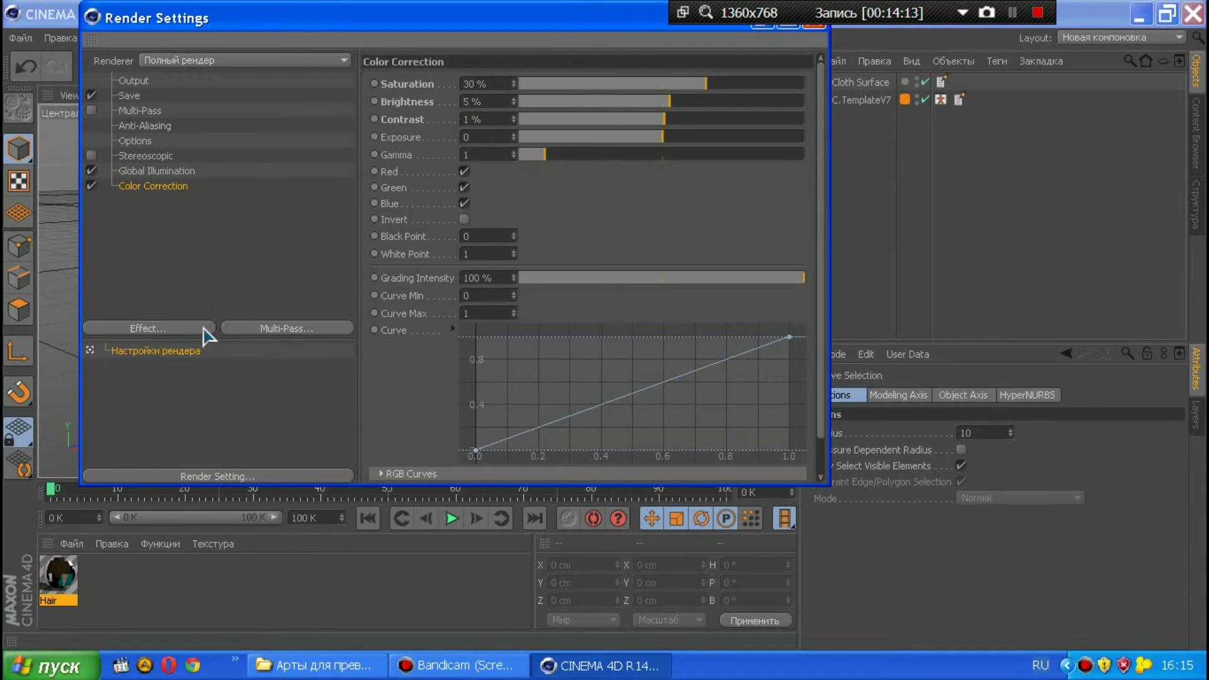
{"action": "left_click", "coordinate": [204, 333]}
- Close Render Settings and add a Physical Sky object to the scene
{"action": "left_click_drag", "start_coordinate": [599, 39], "coordinate": [584, 90]}
{"action": "left_click", "coordinate": [798, 68]}
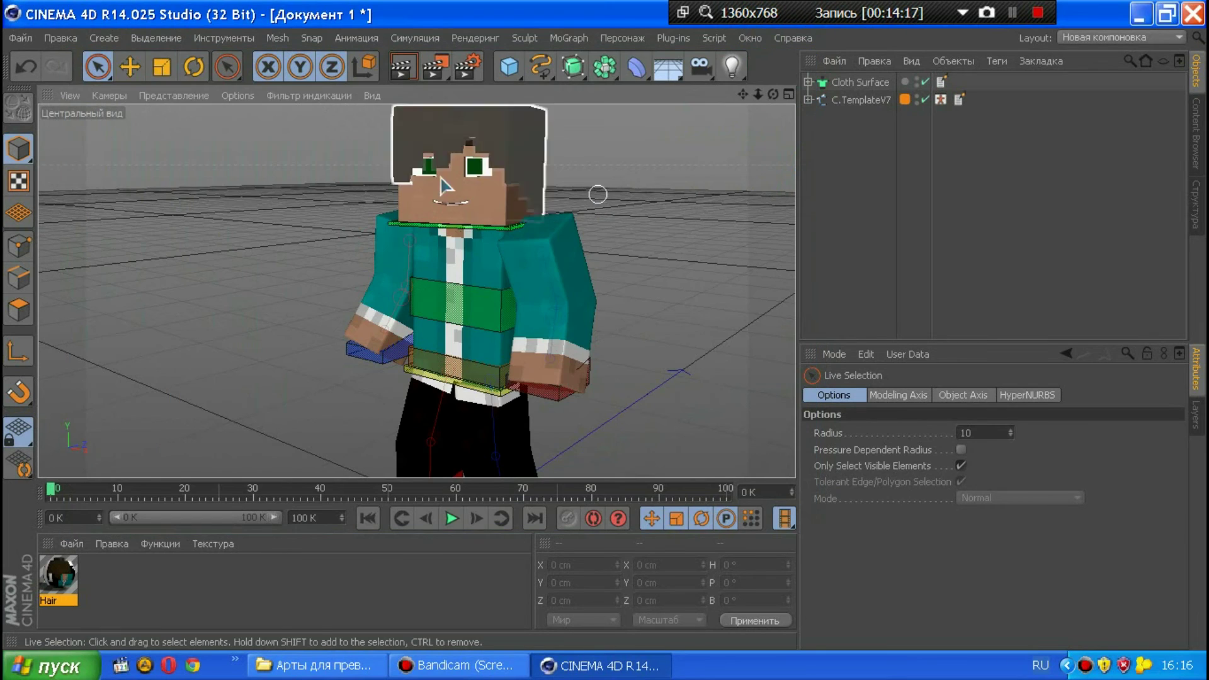
{"action": "left_click_drag", "start_coordinate": [758, 95], "coordinate": [742, 104]}
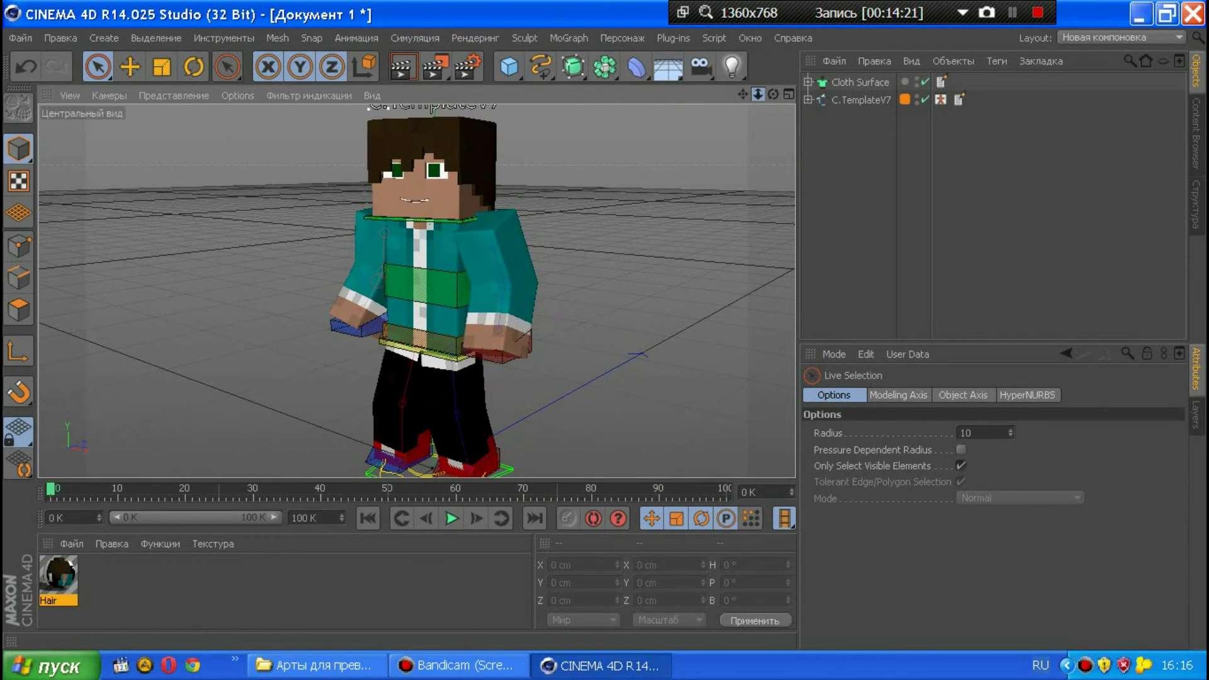
{"action": "left_click", "coordinate": [60, 38]}
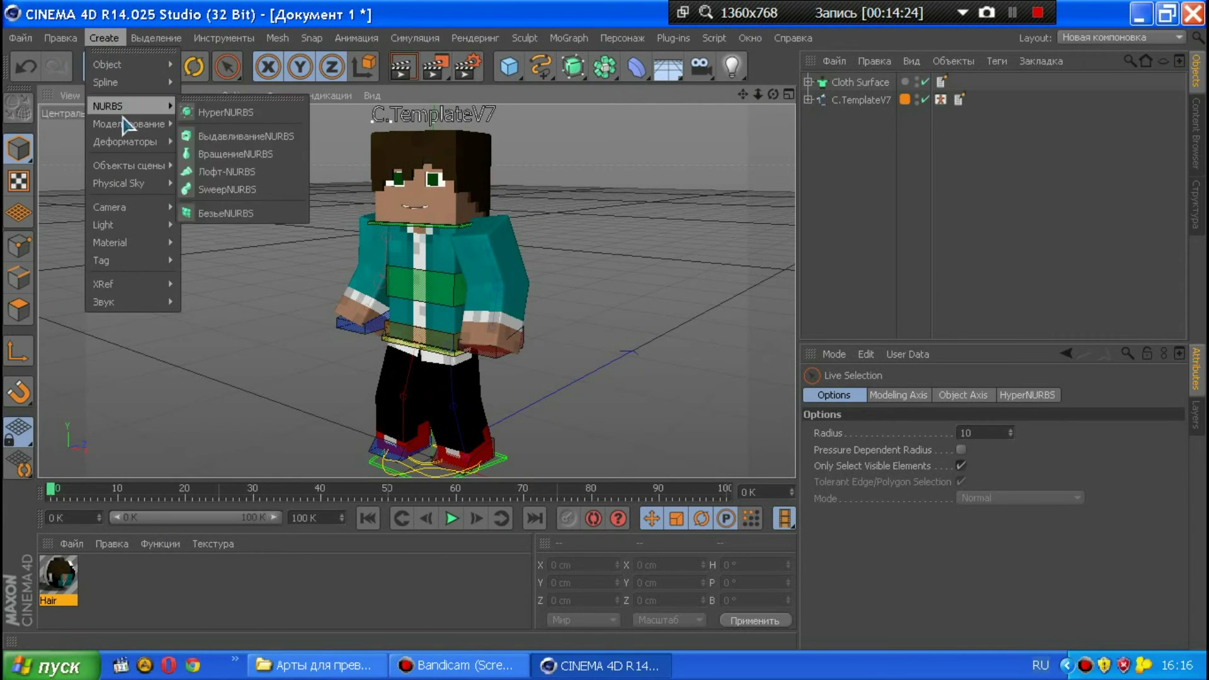
{"action": "mouse_move", "coordinate": [119, 183]}
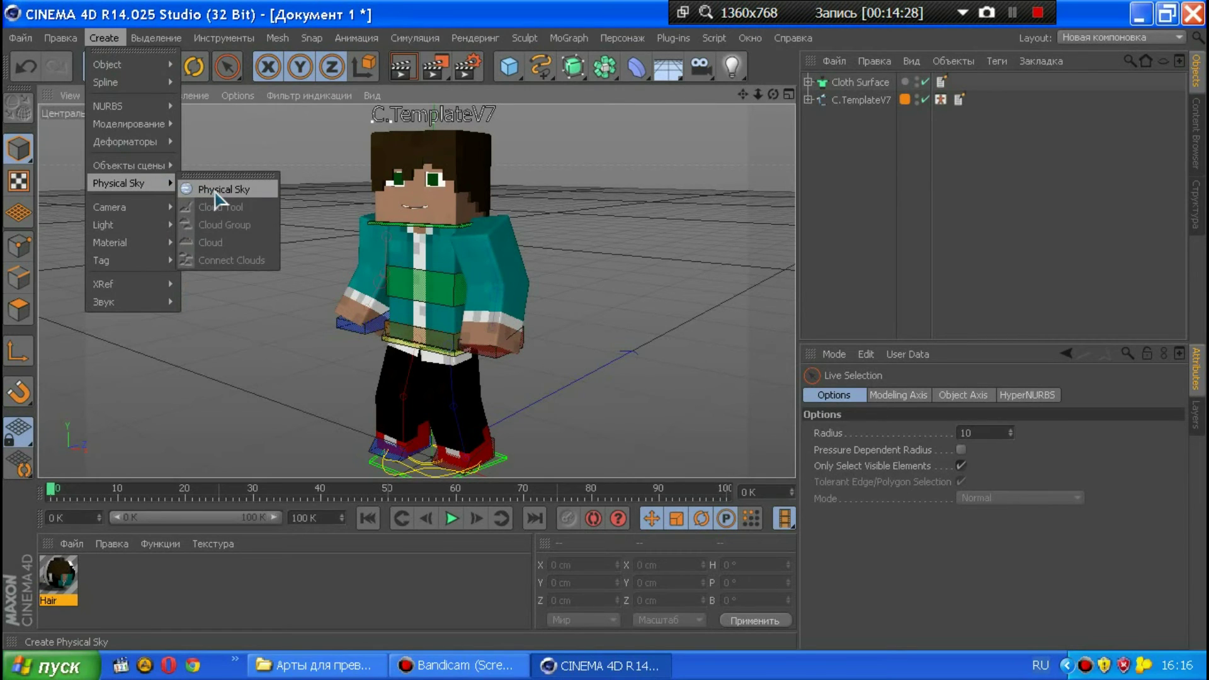
{"action": "left_click", "coordinate": [216, 192]}
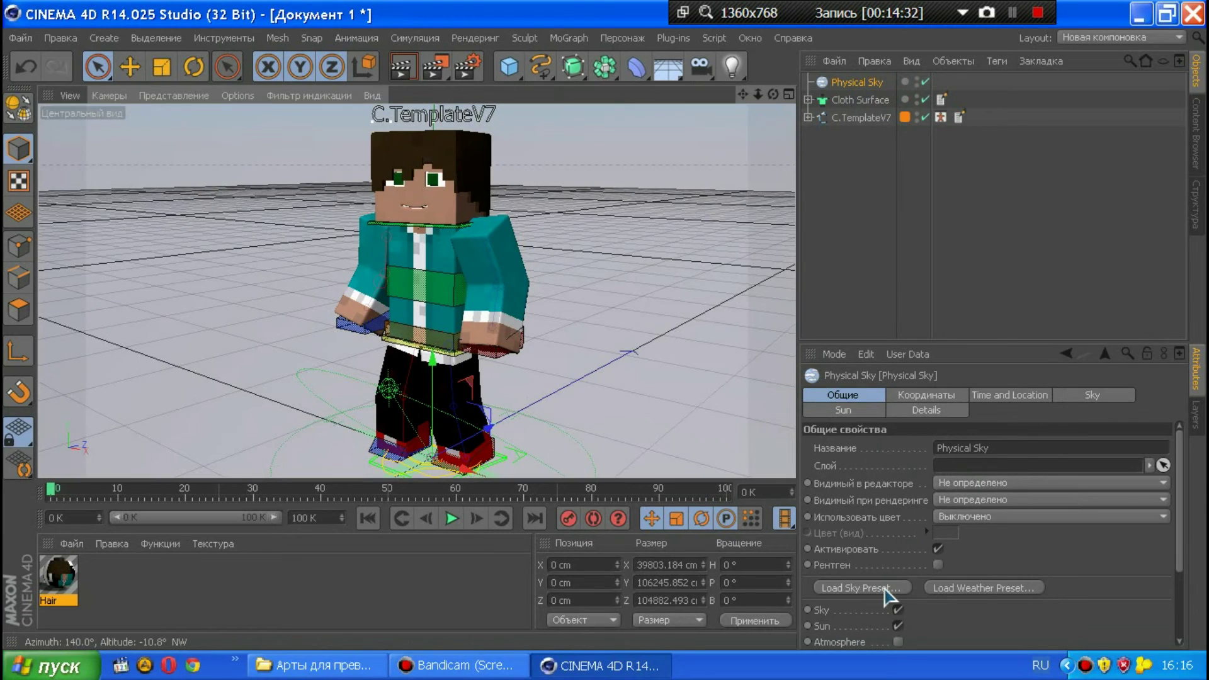
- Try several sky presets and settle on a light grey sky preset
{"action": "left_click", "coordinate": [886, 589]}
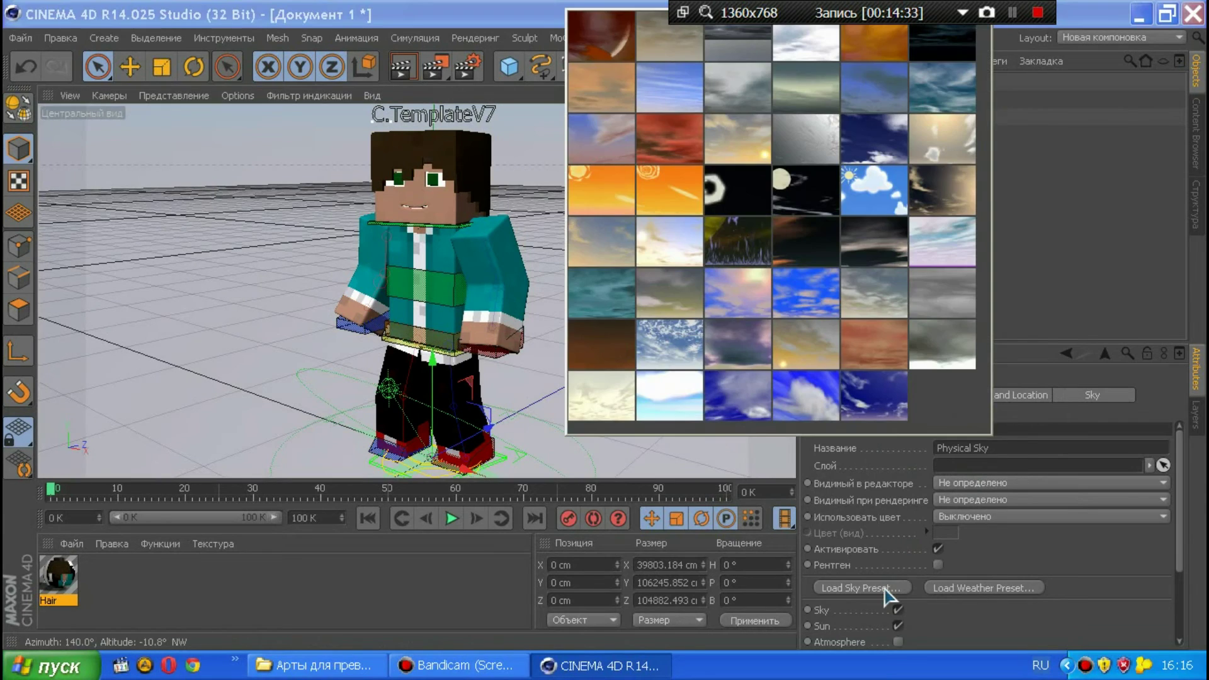
{"action": "left_click", "coordinate": [944, 155]}
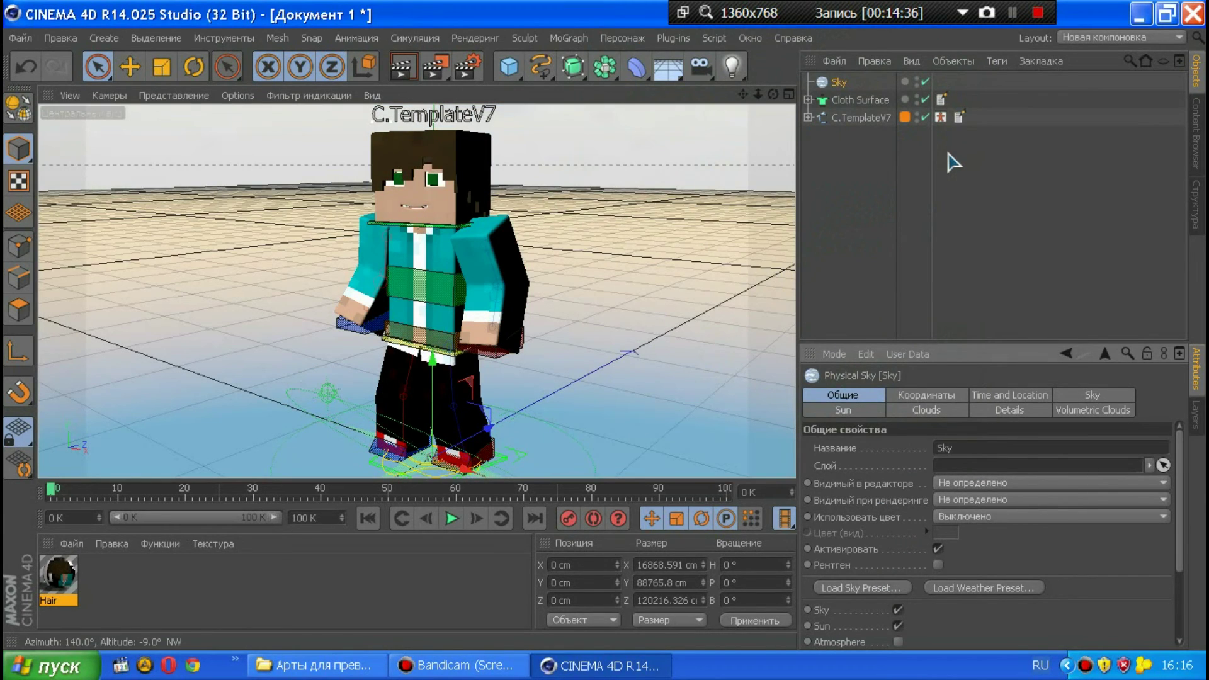
{"action": "left_click", "coordinate": [861, 587]}
{"action": "left_click", "coordinate": [784, 410]}
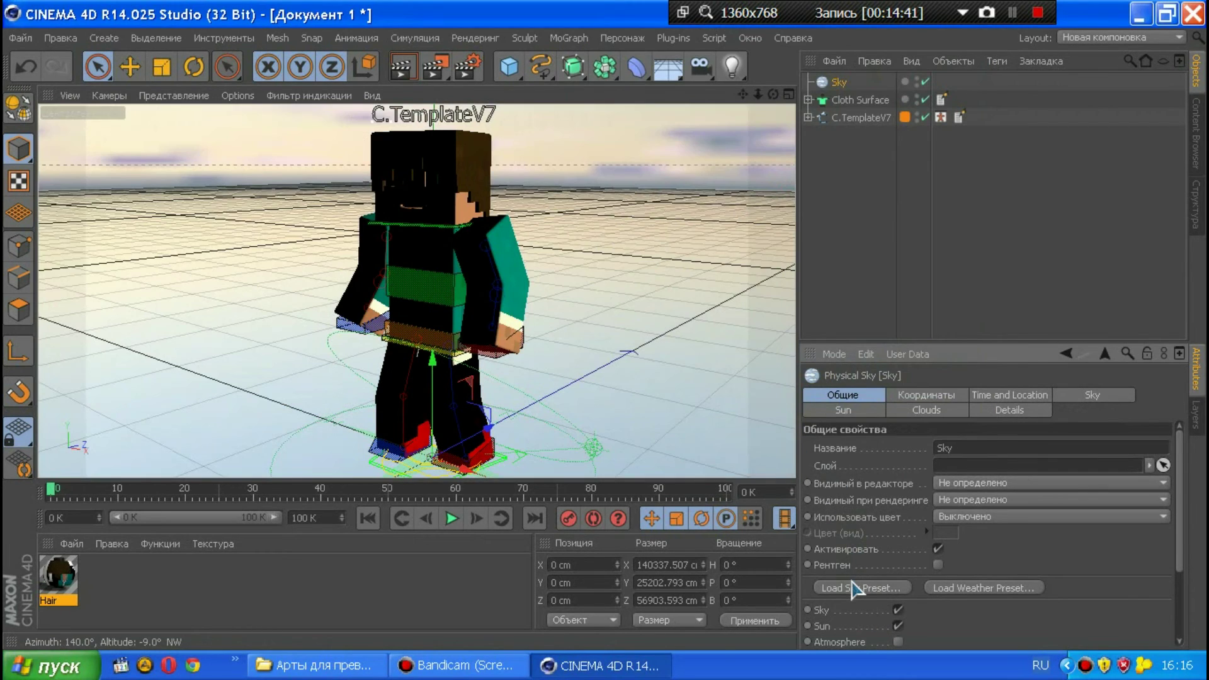
{"action": "left_click", "coordinate": [858, 588]}
{"action": "left_click", "coordinate": [692, 189]}
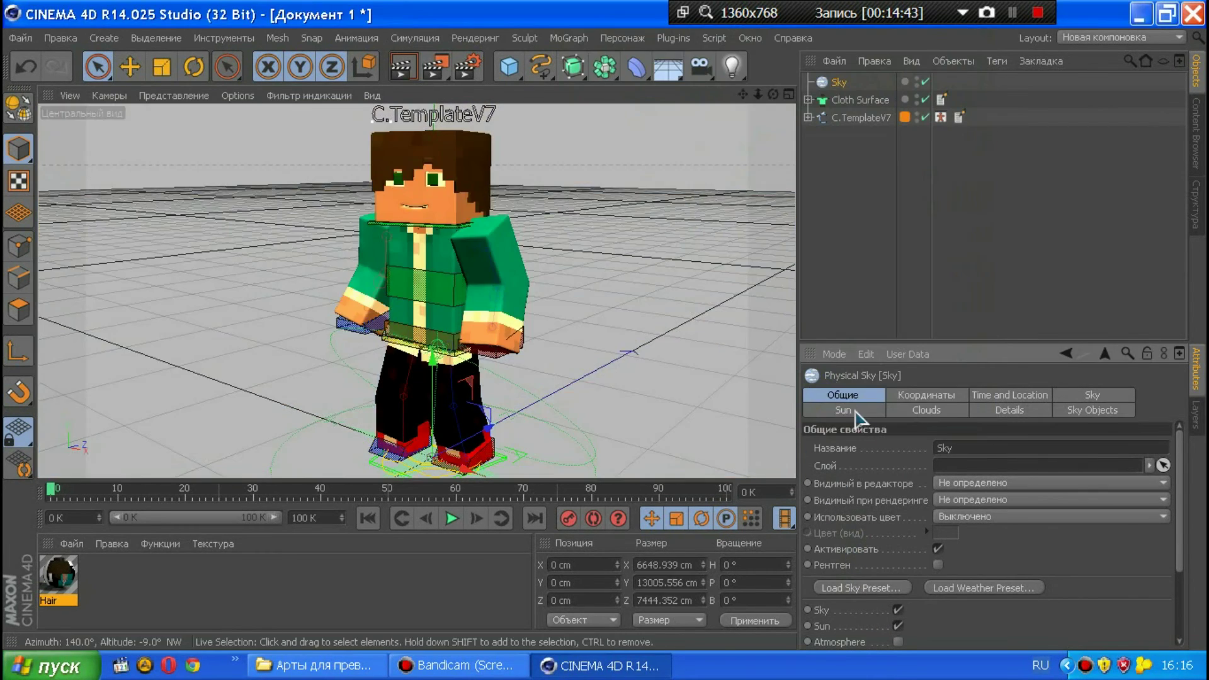
{"action": "left_click", "coordinate": [866, 589]}
{"action": "left_click", "coordinate": [825, 143]}
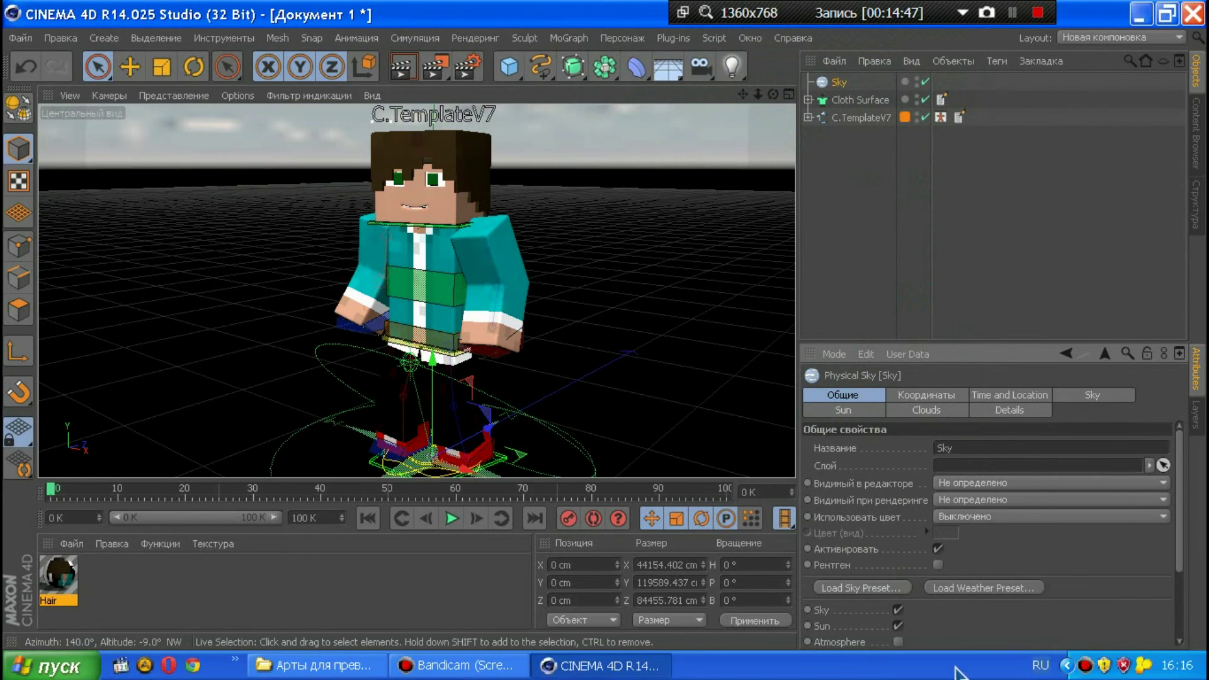
{"action": "left_click", "coordinate": [859, 587]}
{"action": "left_click", "coordinate": [952, 154]}
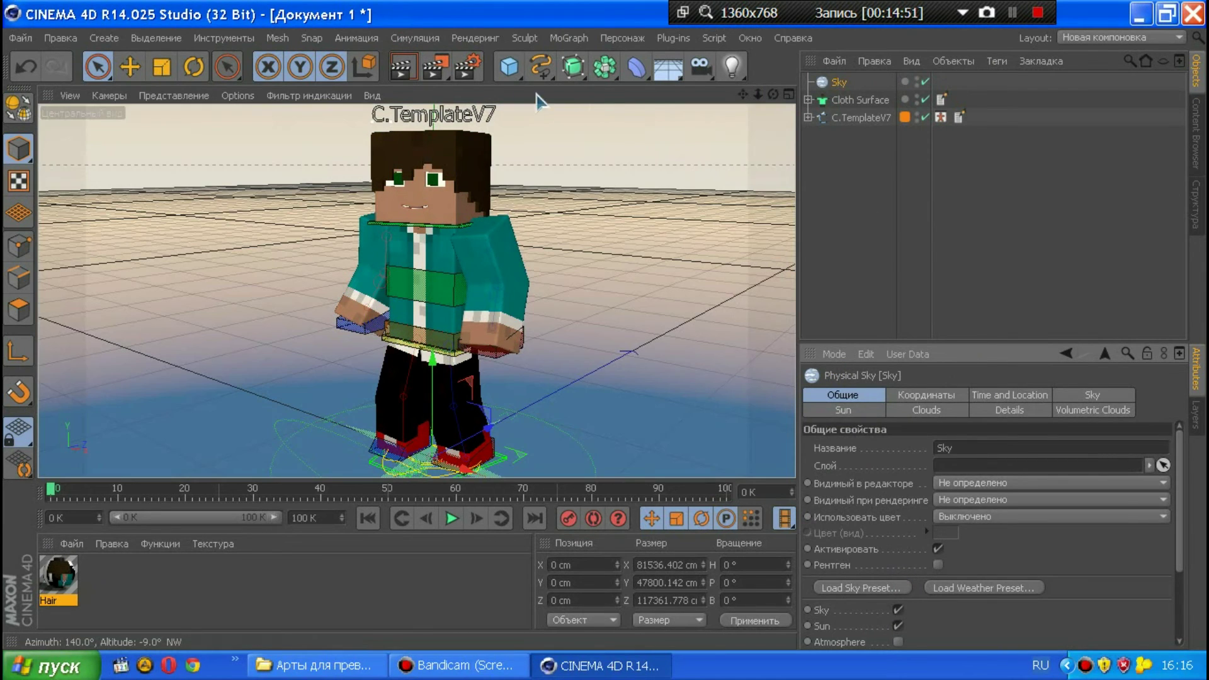
- Render the scene to the Picture Viewer and choose PNG as the save format
{"action": "left_click", "coordinate": [441, 63]}
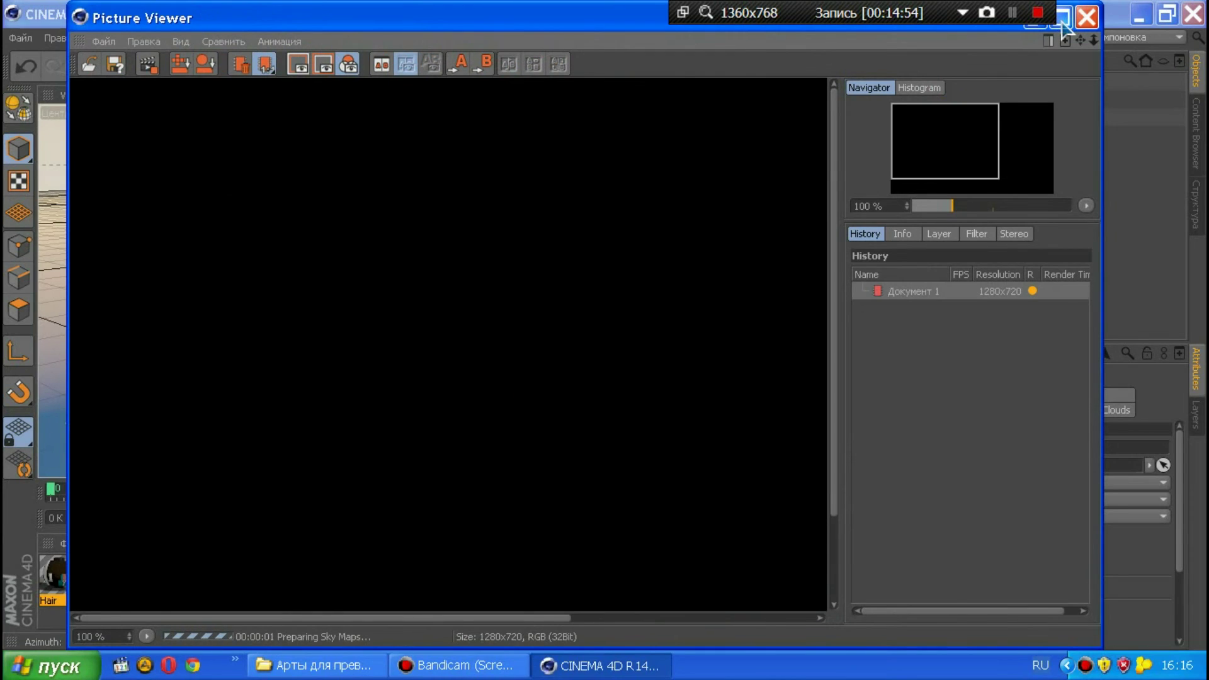
{"action": "left_click", "coordinate": [1062, 17]}
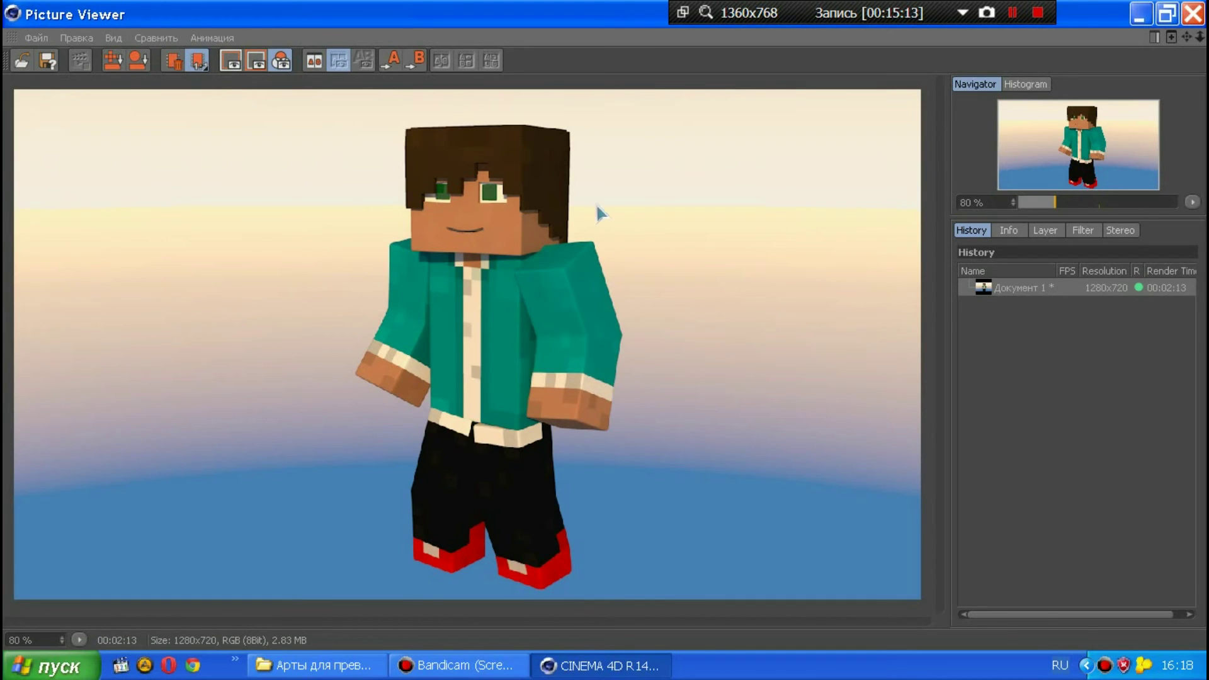
{"action": "left_click", "coordinate": [37, 38]}
{"action": "left_click", "coordinate": [61, 83]}
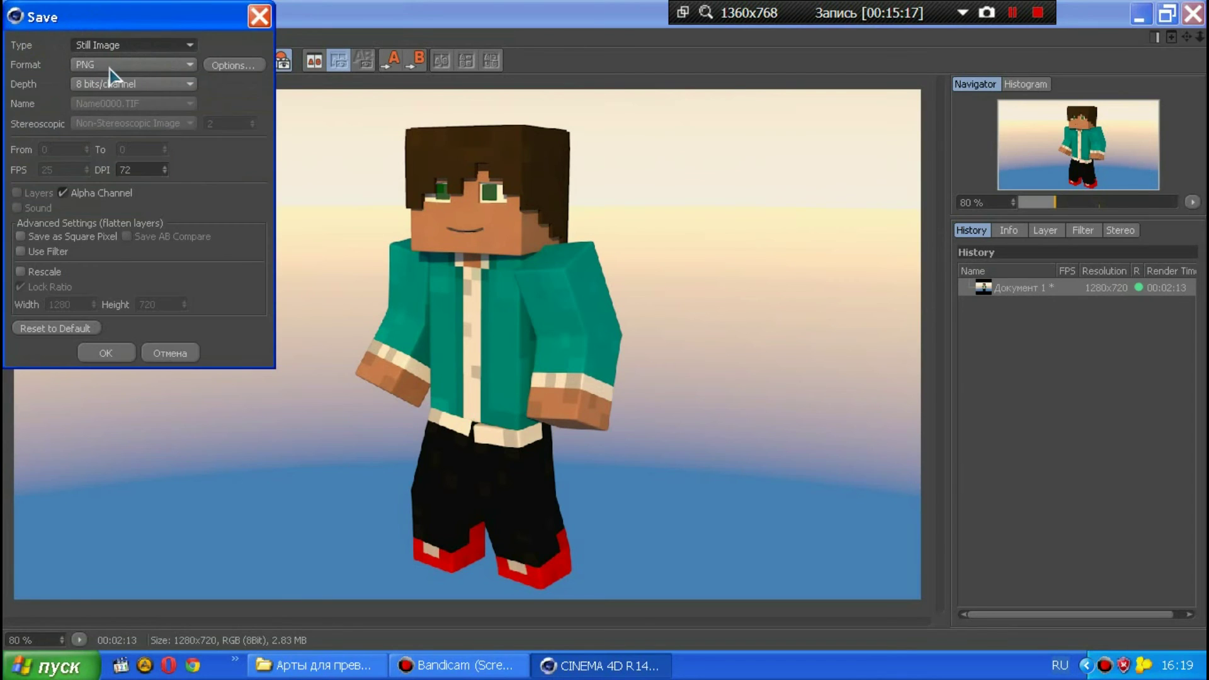
{"action": "left_click", "coordinate": [237, 68]}
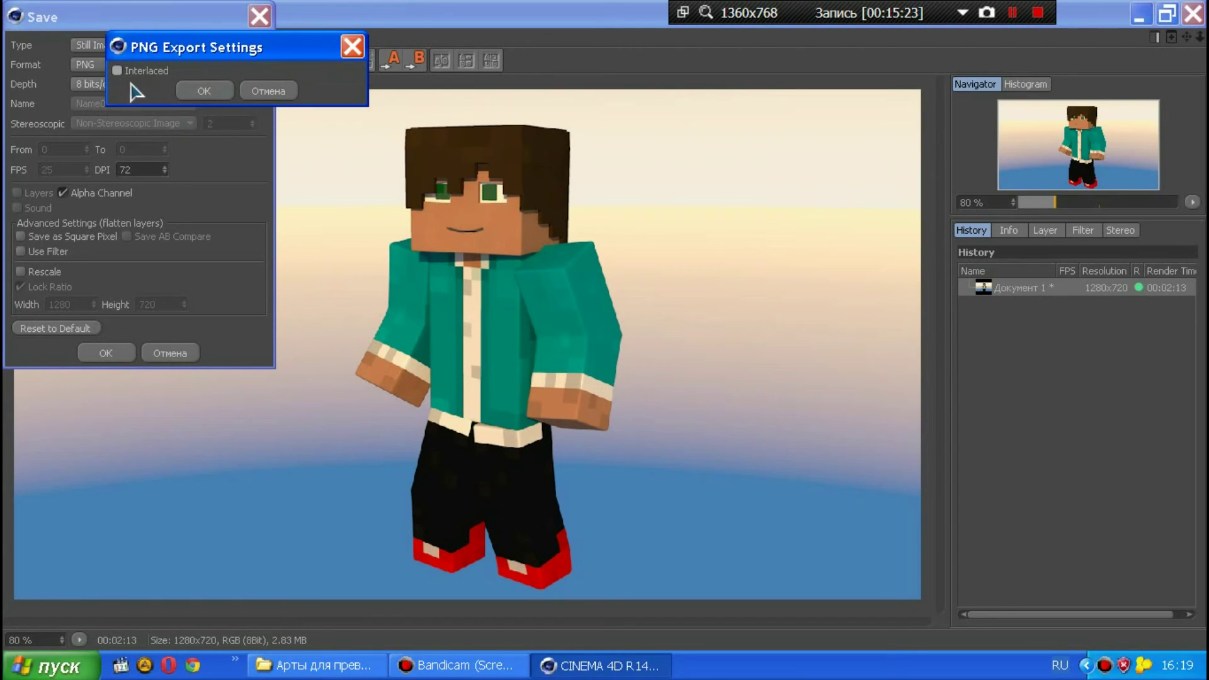
{"action": "left_click", "coordinate": [206, 93]}
{"action": "left_click", "coordinate": [206, 66]}
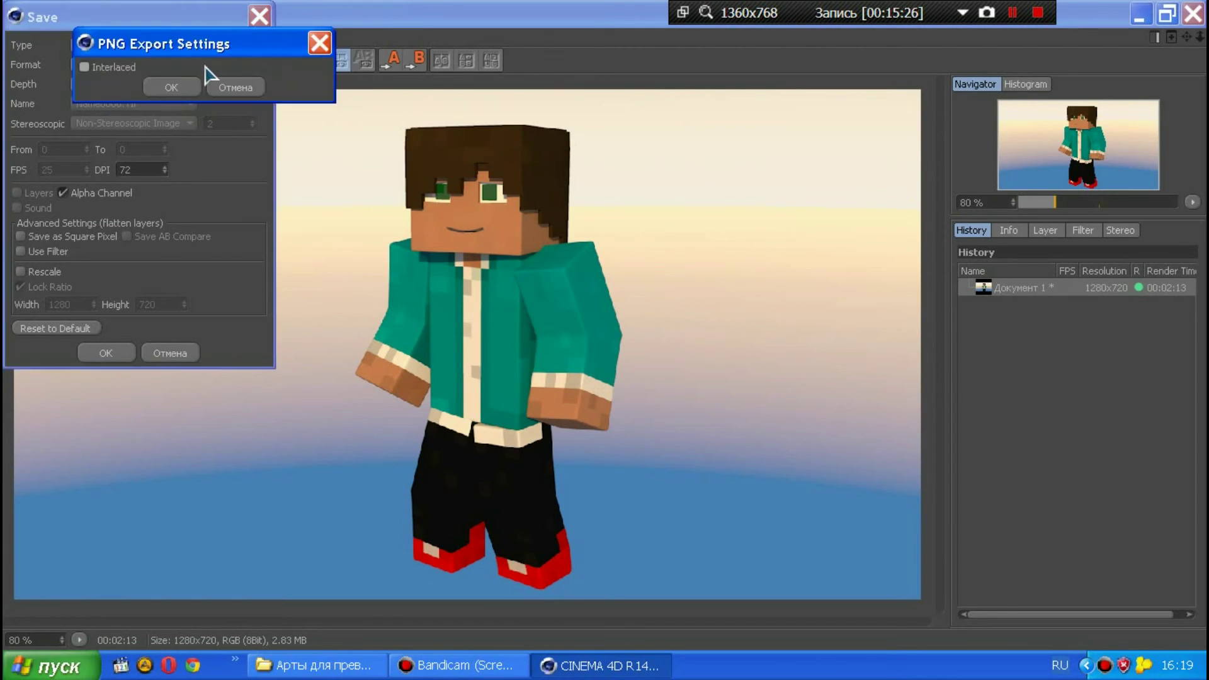
{"action": "left_click", "coordinate": [172, 88]}
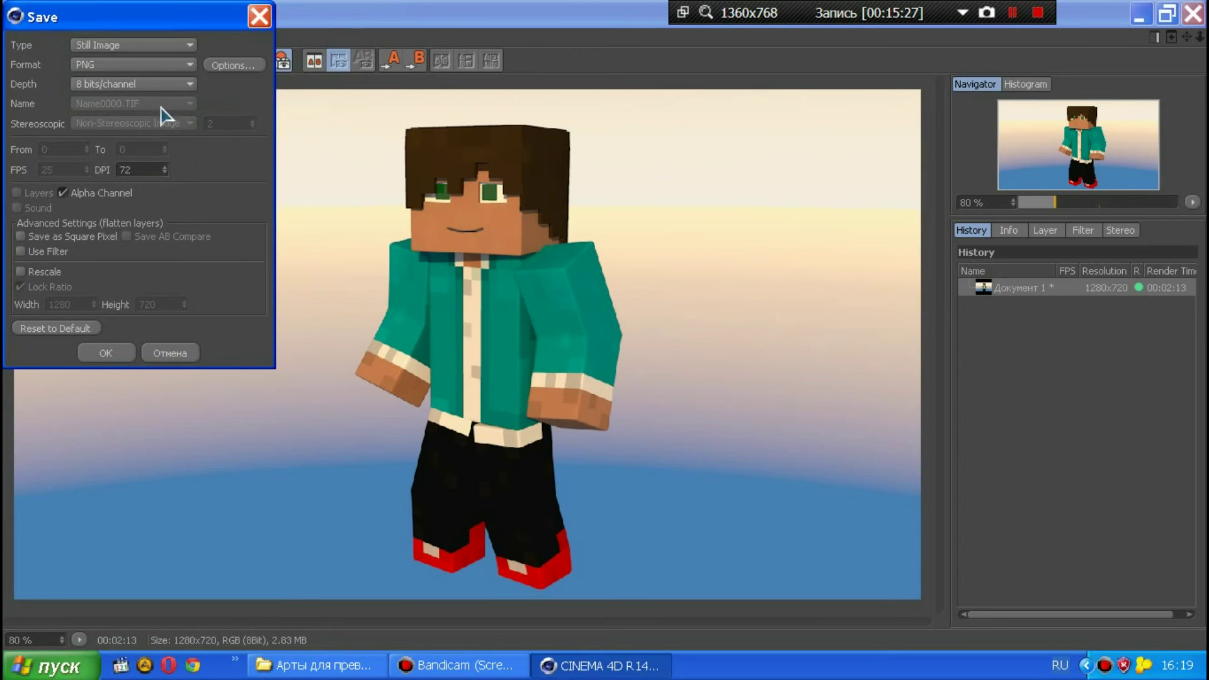
- Save the render as the PNG 'тестовый арт' on the Desktop
{"action": "left_click", "coordinate": [109, 353]}
{"action": "left_click", "coordinate": [324, 181]}
{"action": "type", "text": "тестовый арт"}
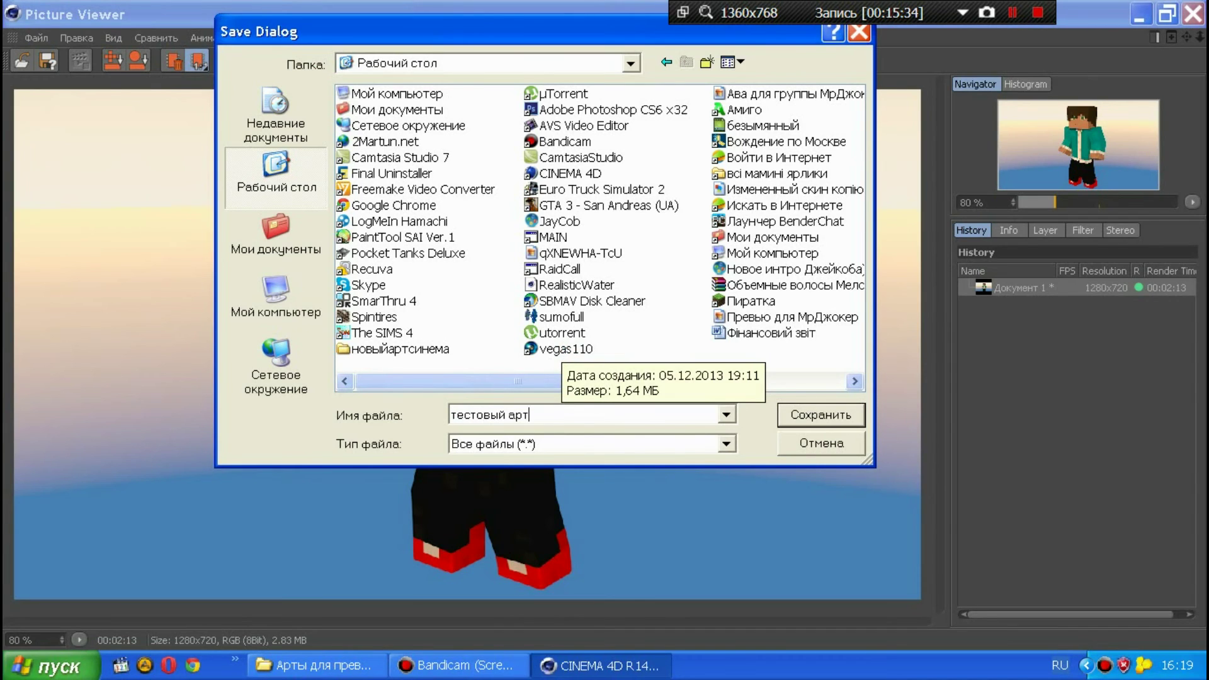
{"action": "left_click", "coordinate": [680, 444]}
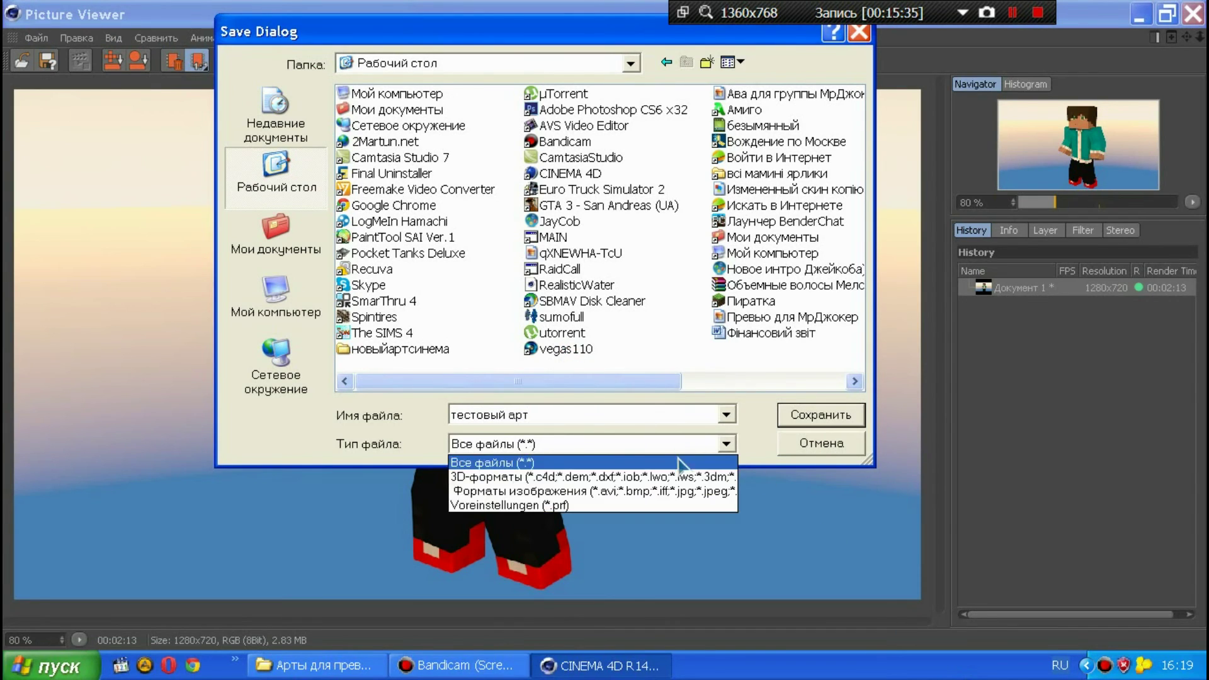
{"action": "left_click", "coordinate": [672, 490]}
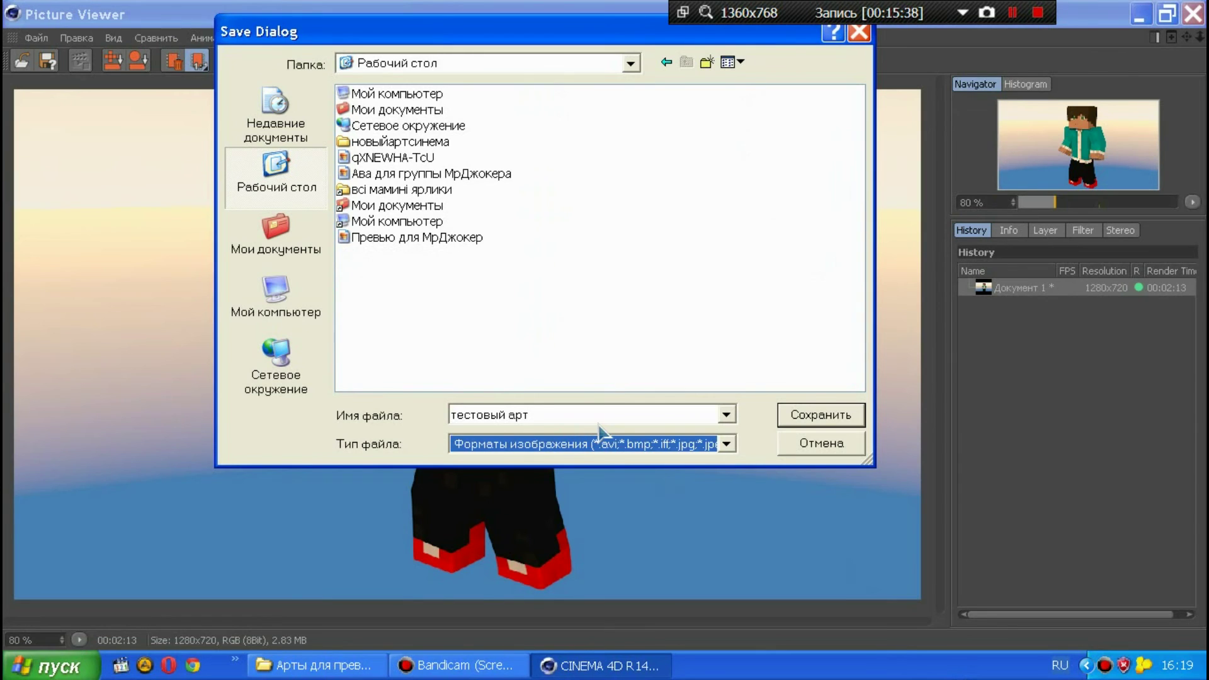
{"action": "left_click", "coordinate": [821, 416]}
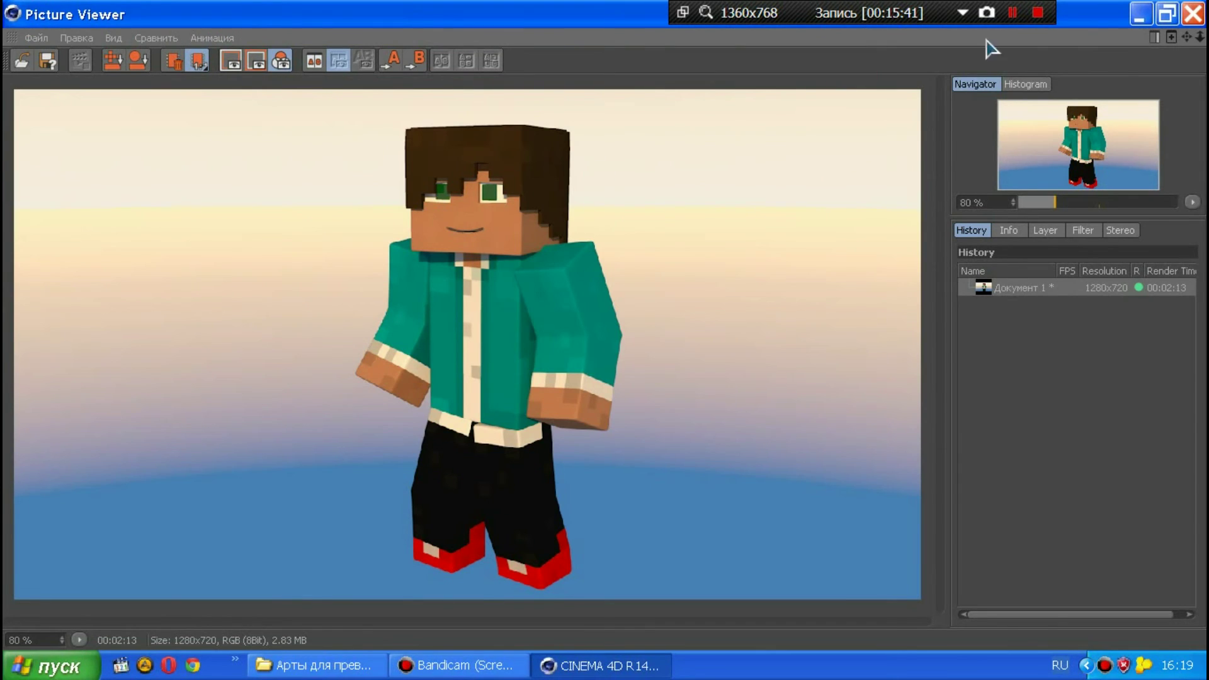
- Launch Photoshop CS6 from the desktop and quit Cinema 4D without saving
{"action": "left_click", "coordinate": [1139, 13]}
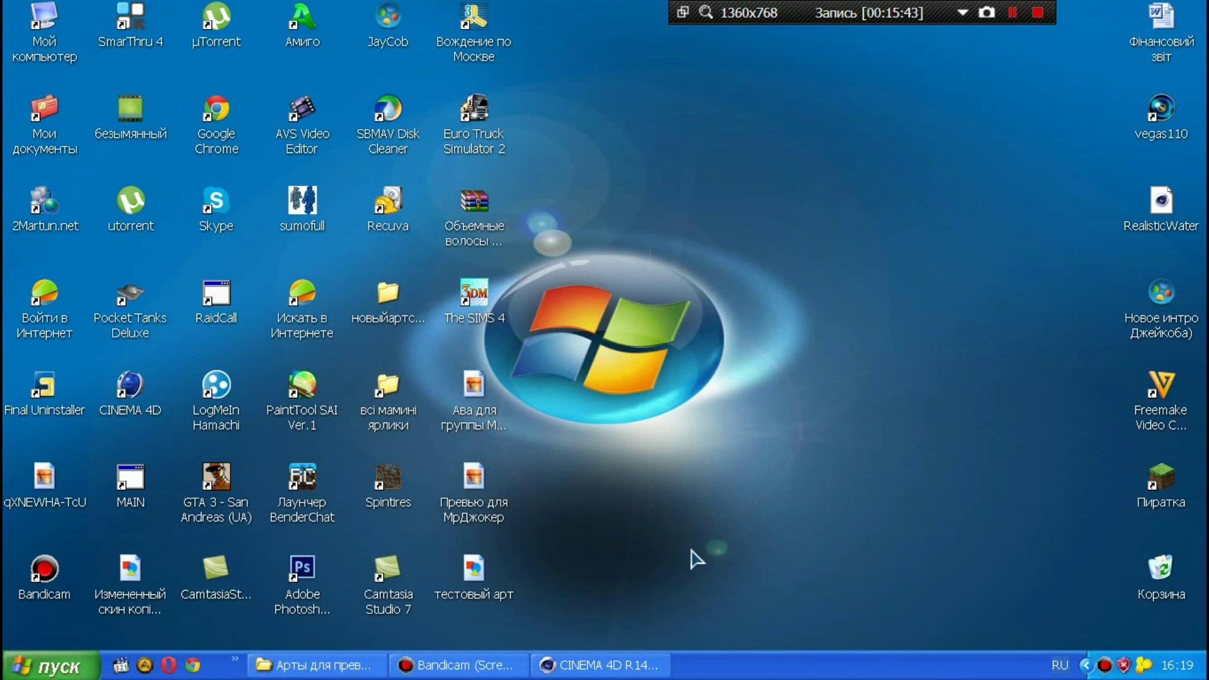
{"action": "double_click", "coordinate": [303, 567]}
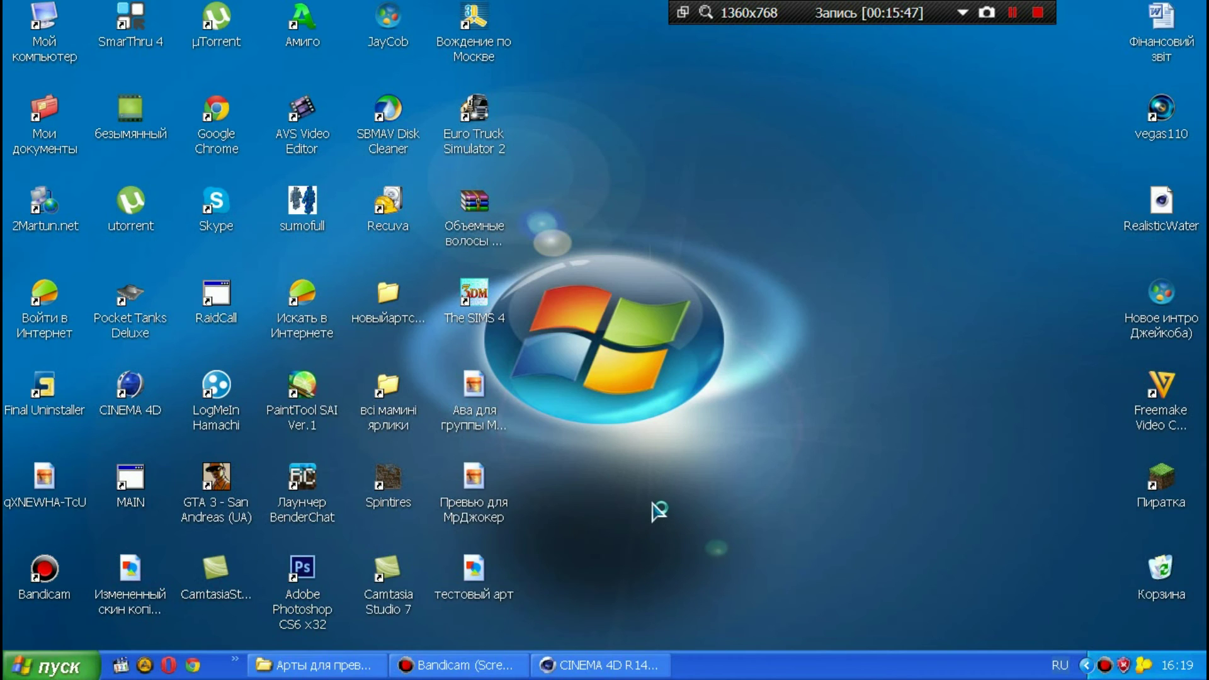
{"action": "right_click", "coordinate": [630, 665]}
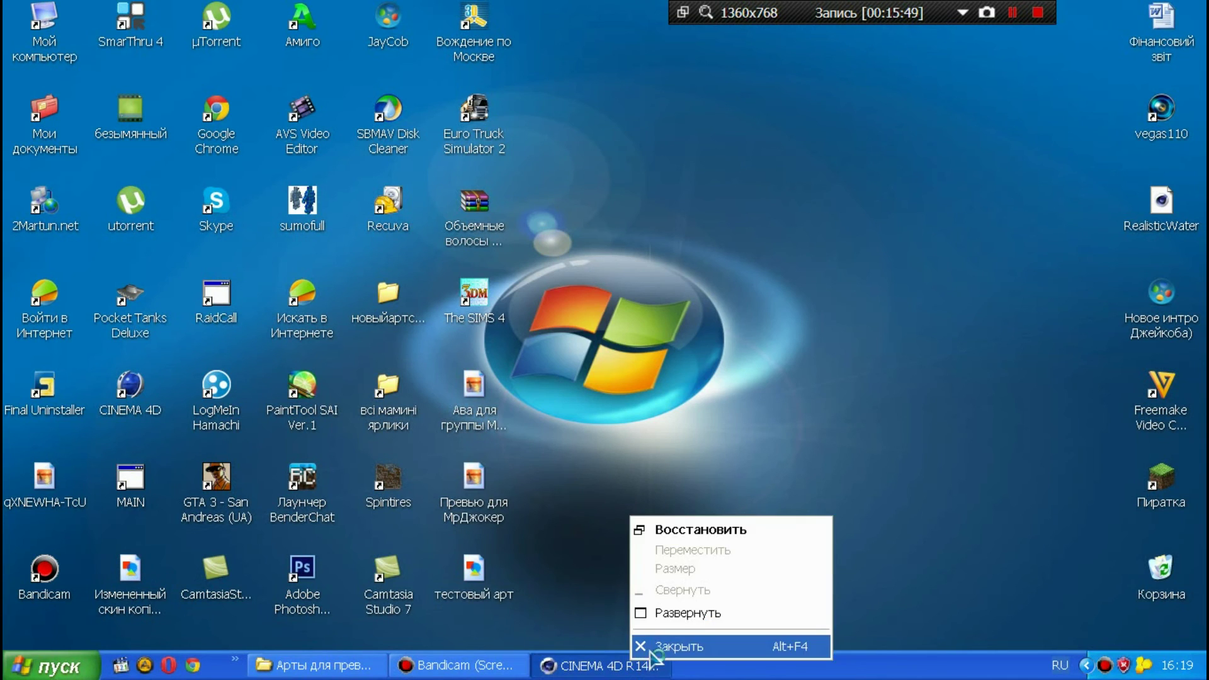
{"action": "left_click", "coordinate": [642, 647]}
{"action": "left_click", "coordinate": [589, 406]}
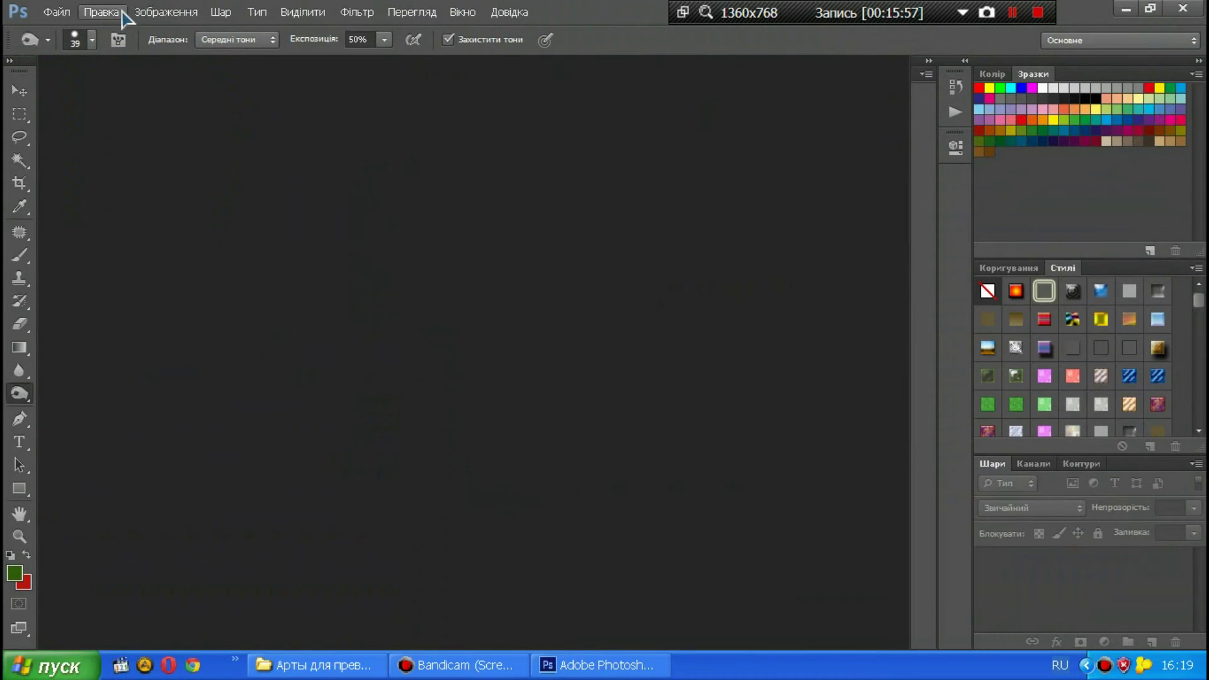
- Create a new 800×600 Photoshop document
{"action": "left_click", "coordinate": [55, 13]}
{"action": "left_click", "coordinate": [95, 23]}
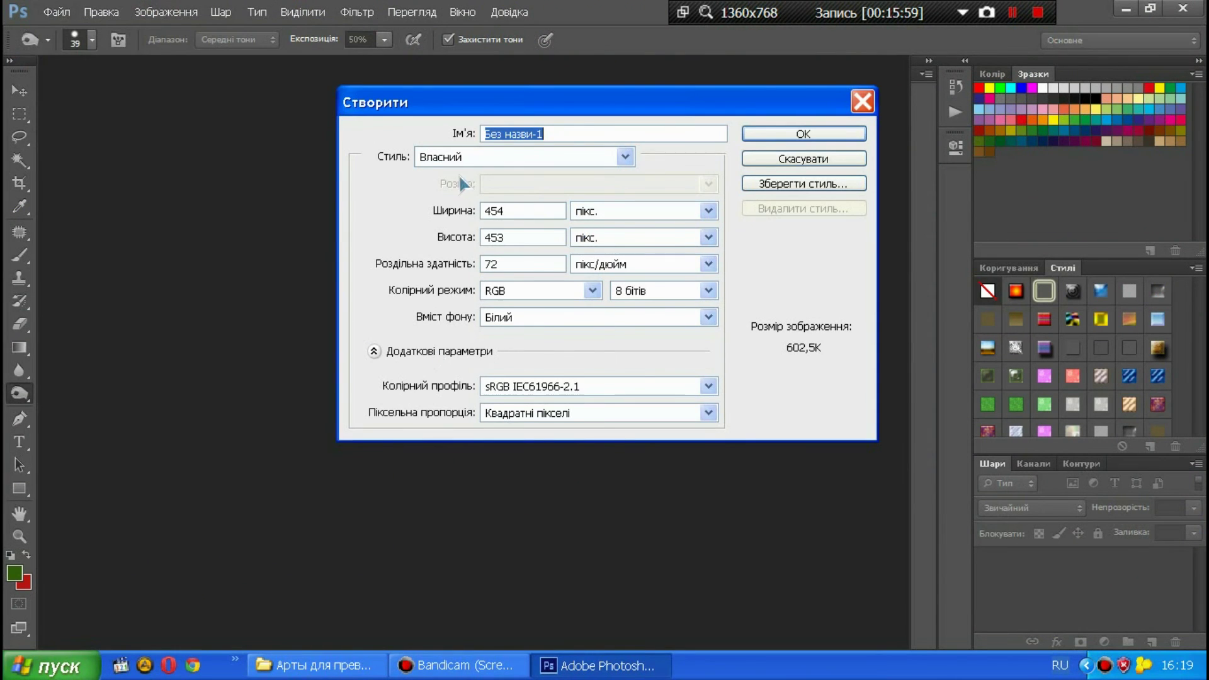
{"action": "double_click", "coordinate": [510, 205]}
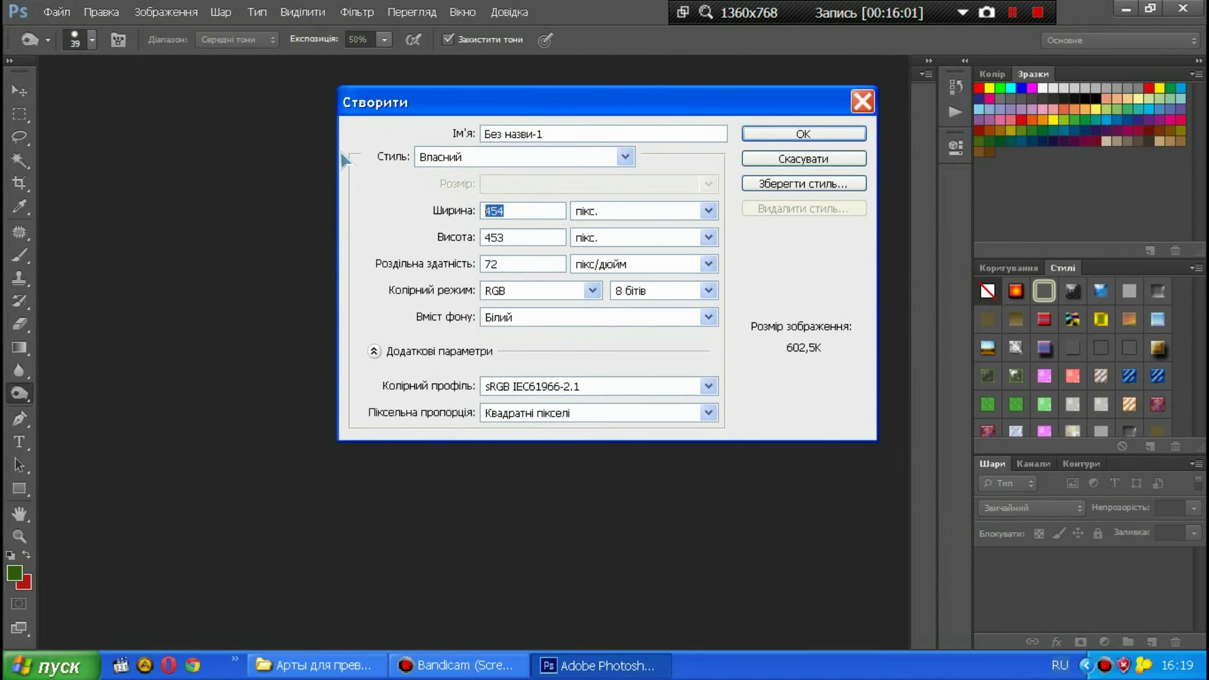
{"action": "type", "text": "800"}
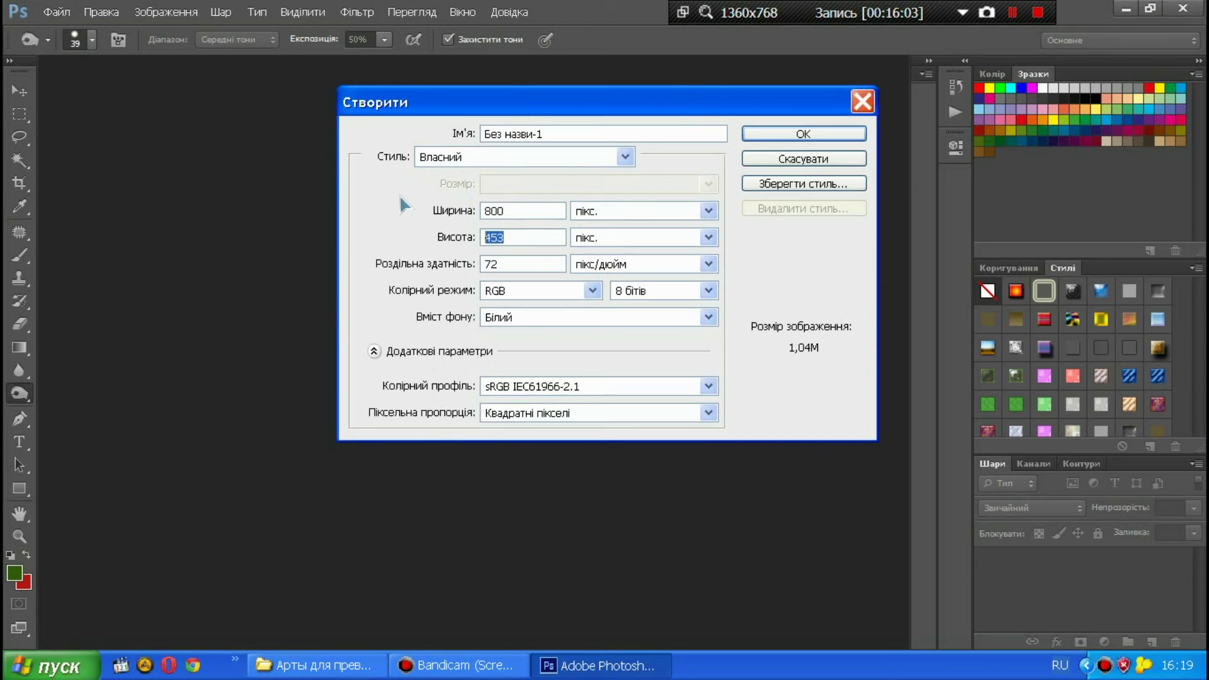
{"action": "type", "text": "600"}
{"action": "left_click", "coordinate": [819, 135]}
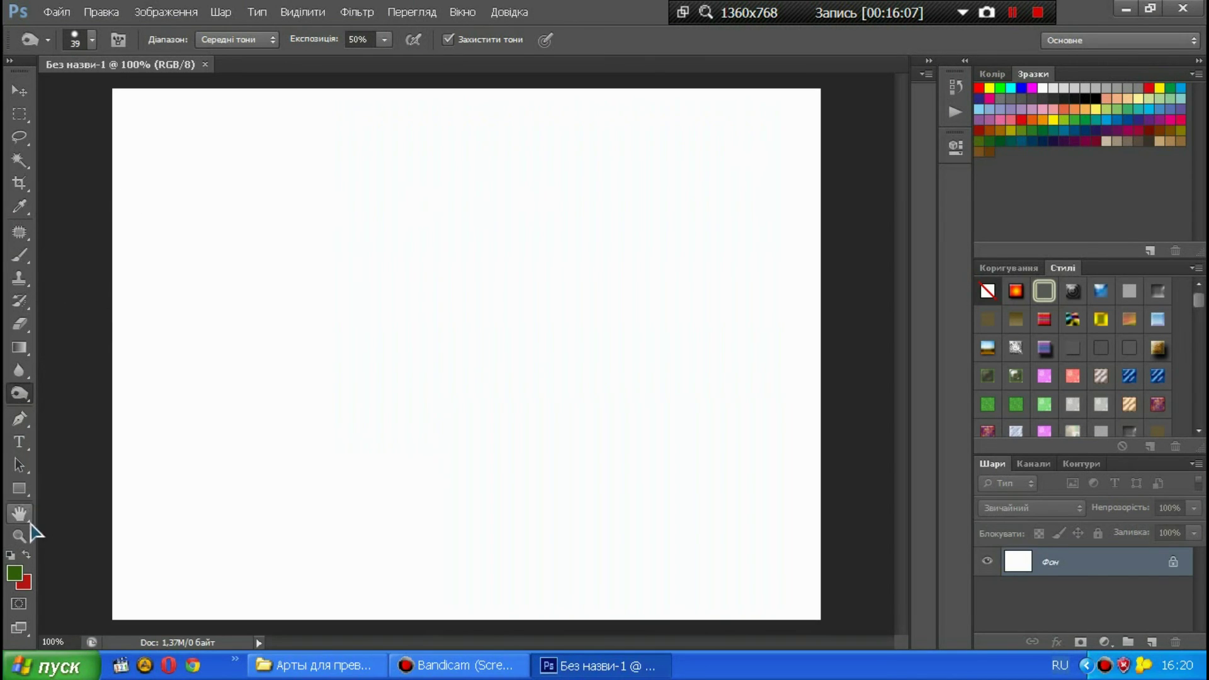
- Paint-bucket fill the canvas with dark grey #484848, then minimize Photoshop
{"action": "left_click", "coordinate": [23, 346]}
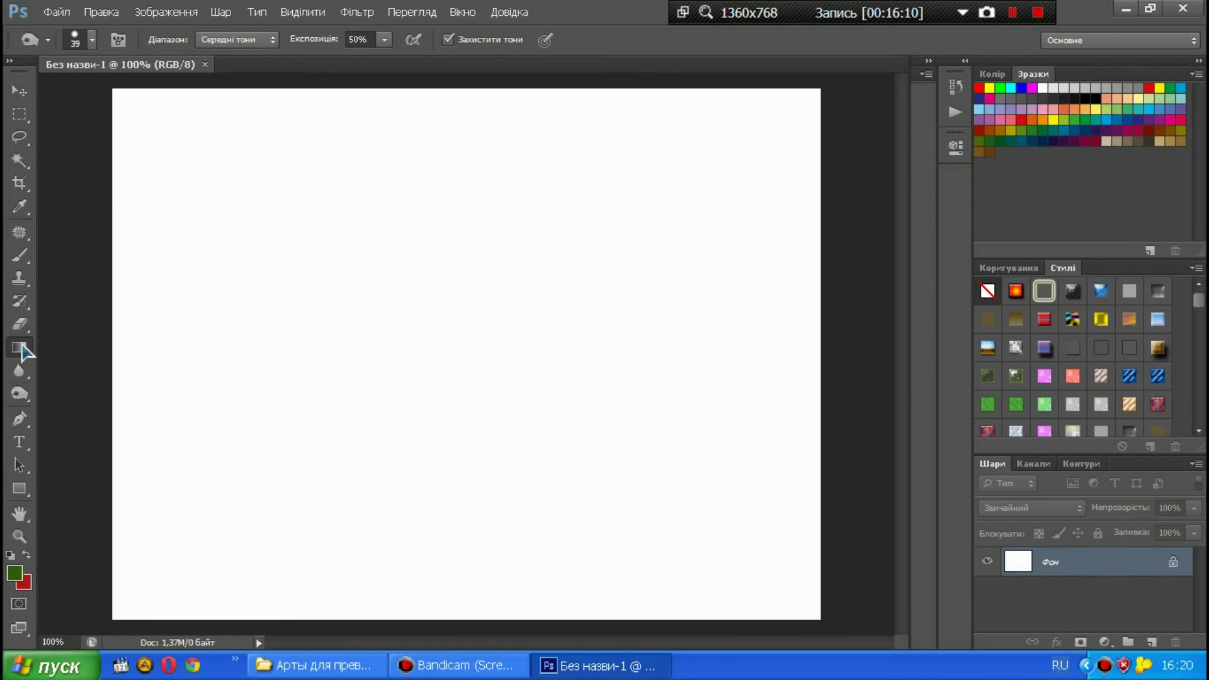
{"action": "left_click", "coordinate": [82, 365]}
{"action": "left_click", "coordinate": [14, 573]}
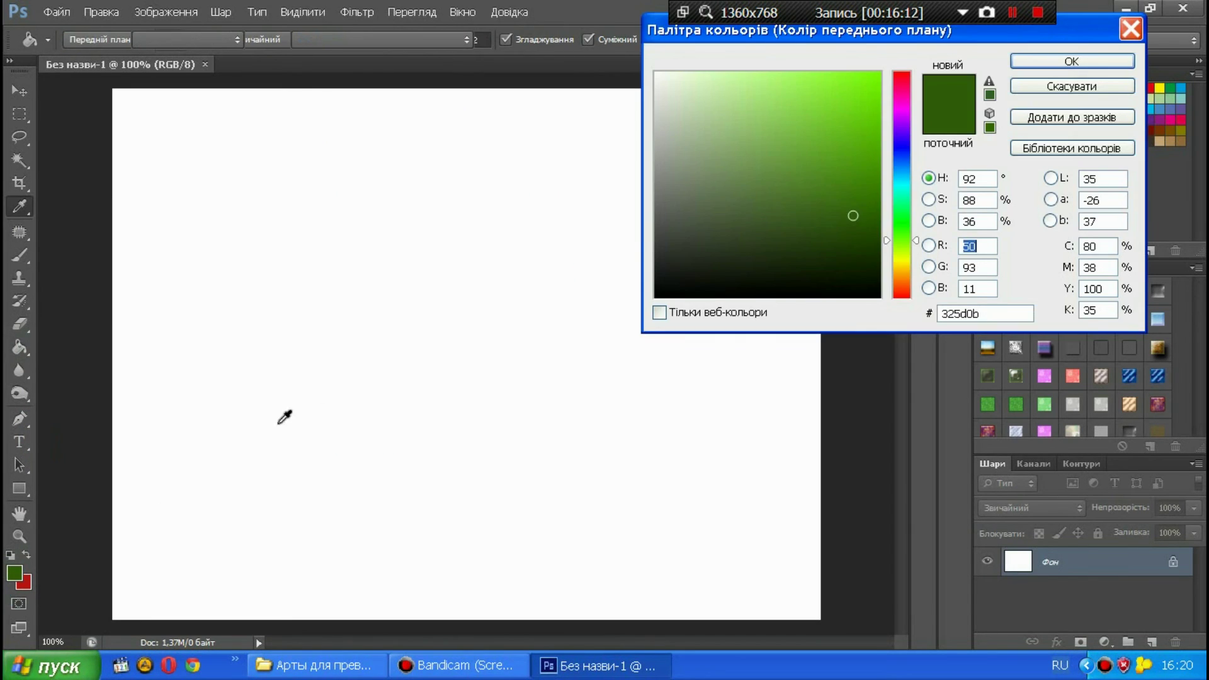
{"action": "left_click_drag", "start_coordinate": [656, 249], "coordinate": [655, 299]}
{"action": "left_click", "coordinate": [1072, 61]}
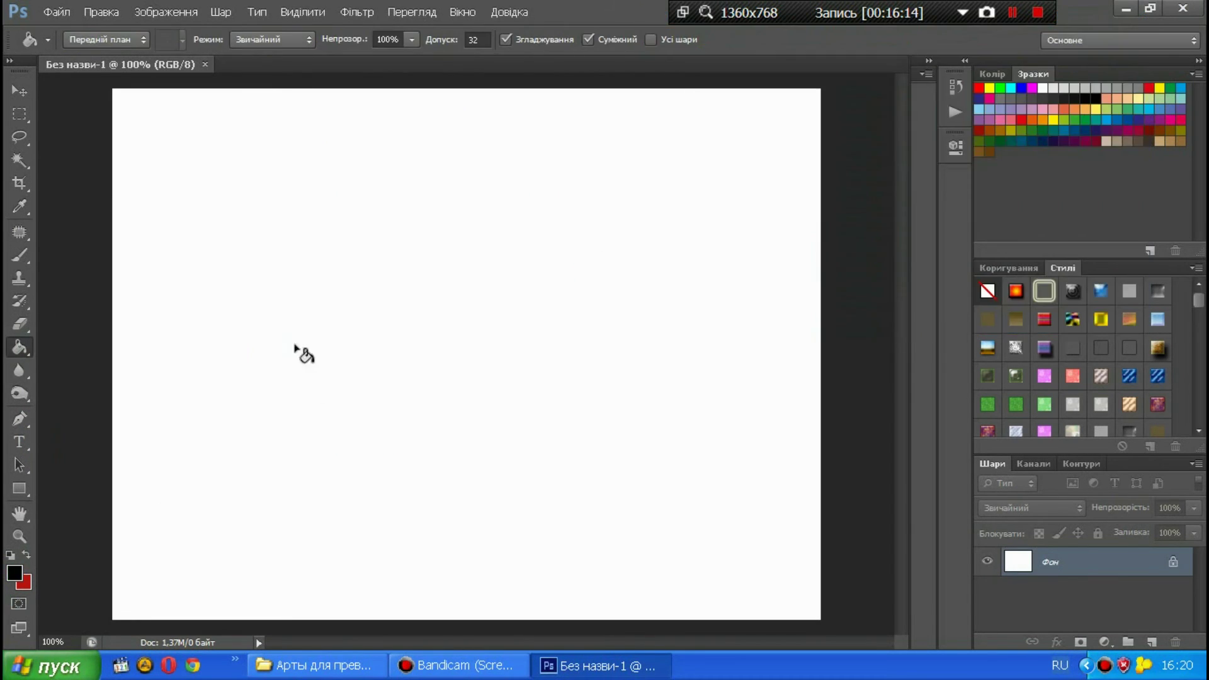
{"action": "left_click", "coordinate": [296, 347]}
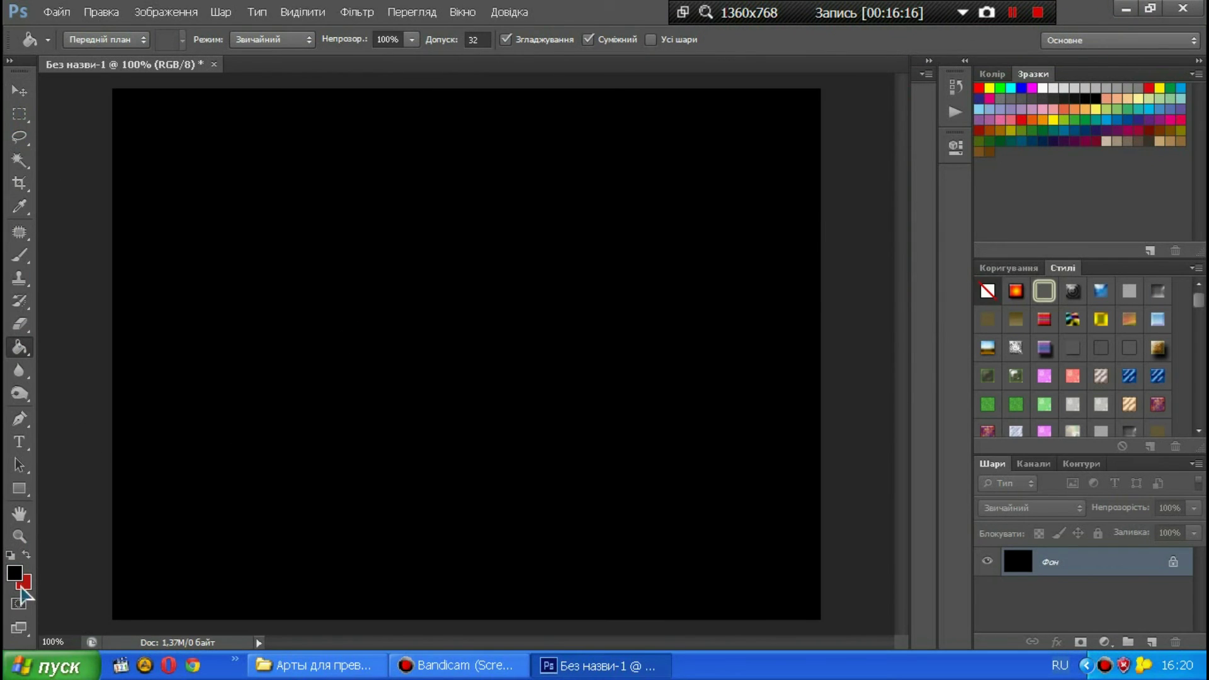
{"action": "left_click", "coordinate": [14, 575]}
{"action": "left_click", "coordinate": [656, 234]}
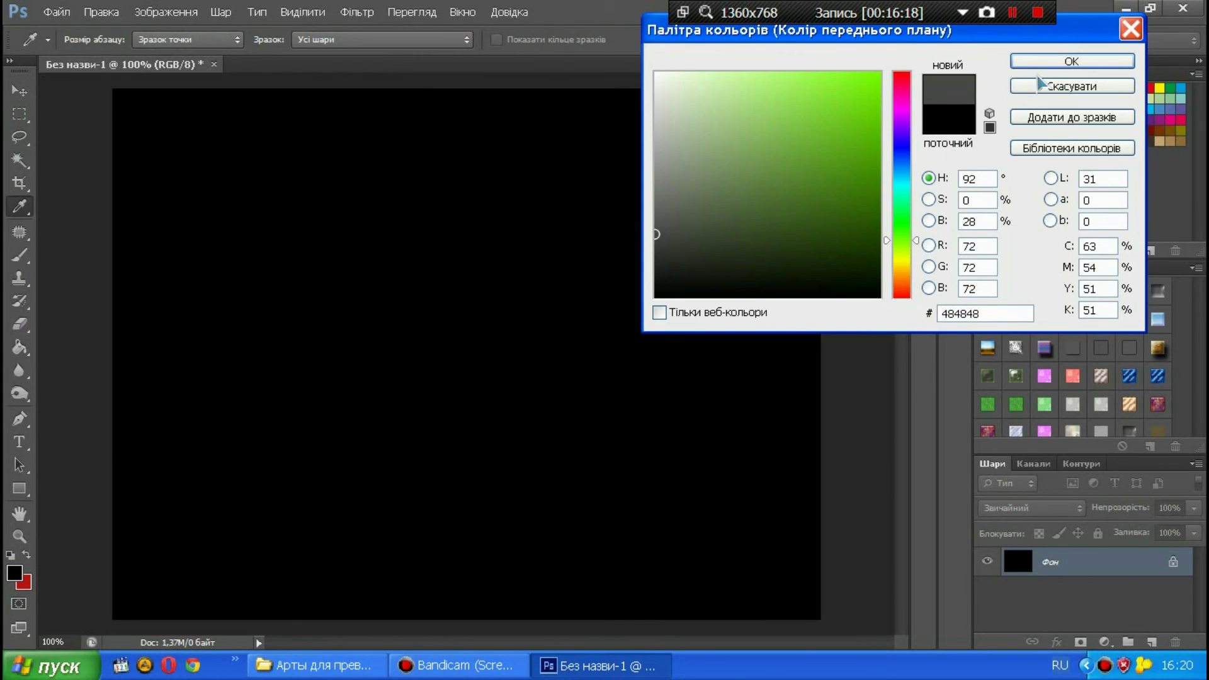
{"action": "left_click", "coordinate": [1042, 61]}
{"action": "left_click", "coordinate": [574, 285]}
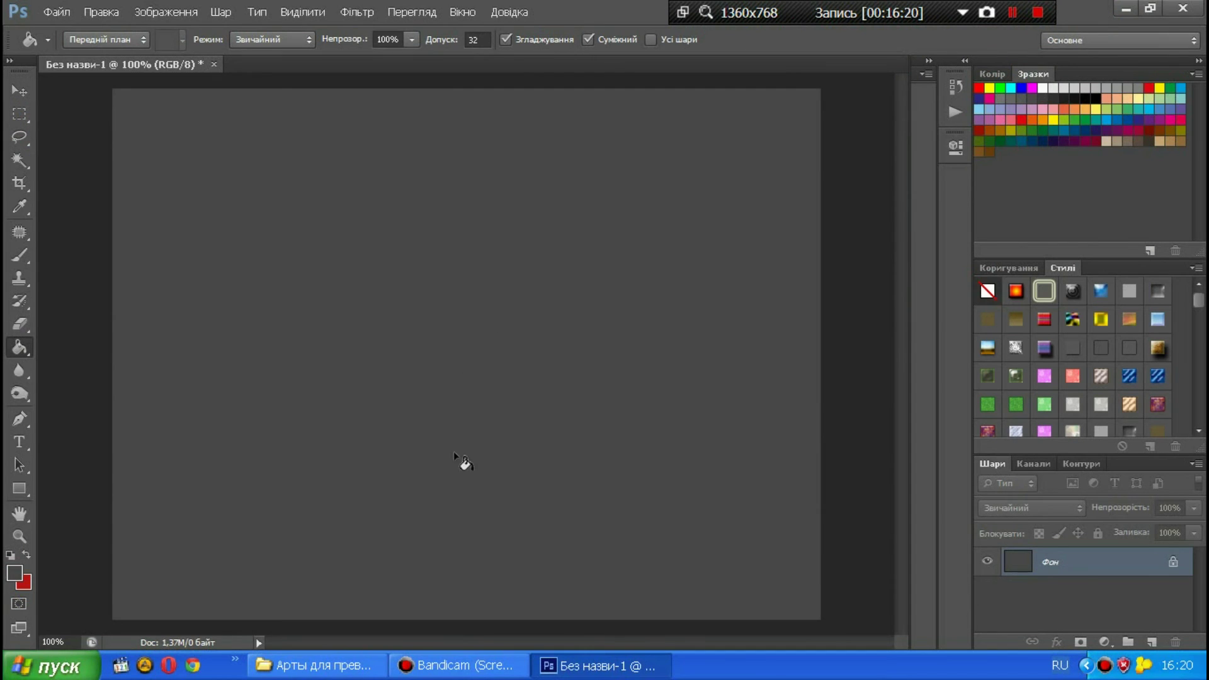
{"action": "left_click", "coordinate": [1126, 9]}
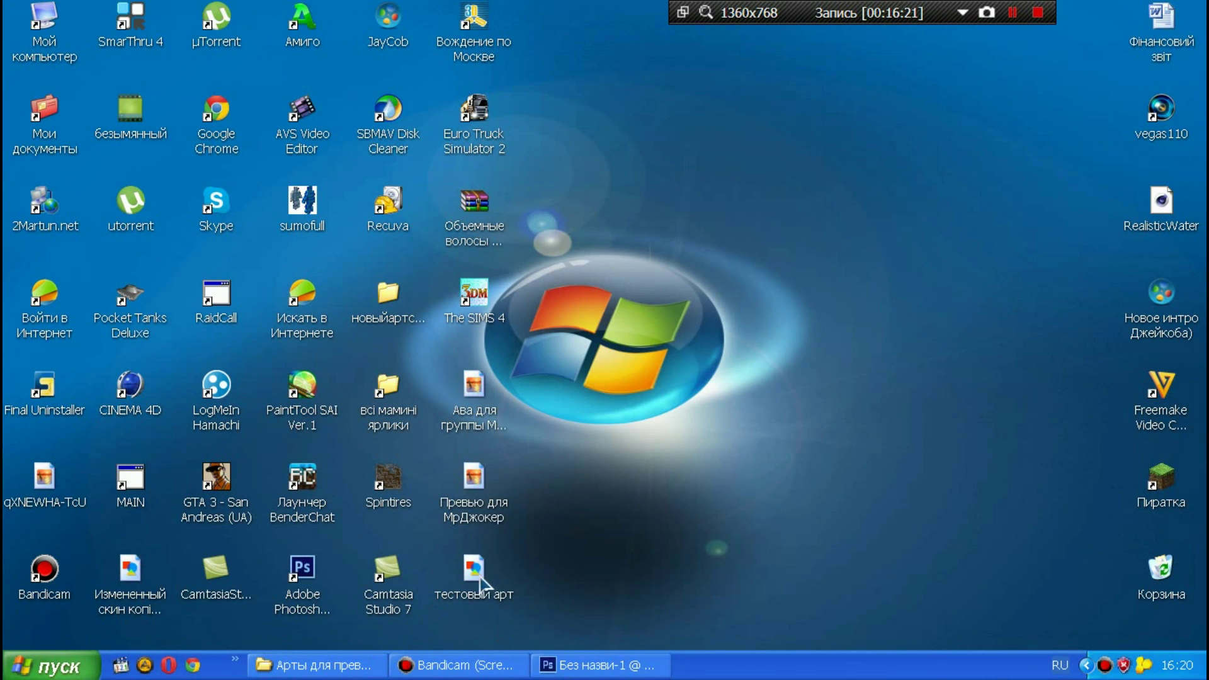
- Place 'тестовый арт' from the desktop onto the canvas, scaled to about 80% and centred
{"action": "mouse_move", "coordinate": [480, 582]}
{"action": "left_mouse_down"}
{"action": "mouse_move", "coordinate": [629, 662]}
{"action": "mouse_move", "coordinate": [608, 571]}
{"action": "left_mouse_up"}
{"action": "left_click_drag", "start_coordinate": [530, 447], "coordinate": [530, 447]}
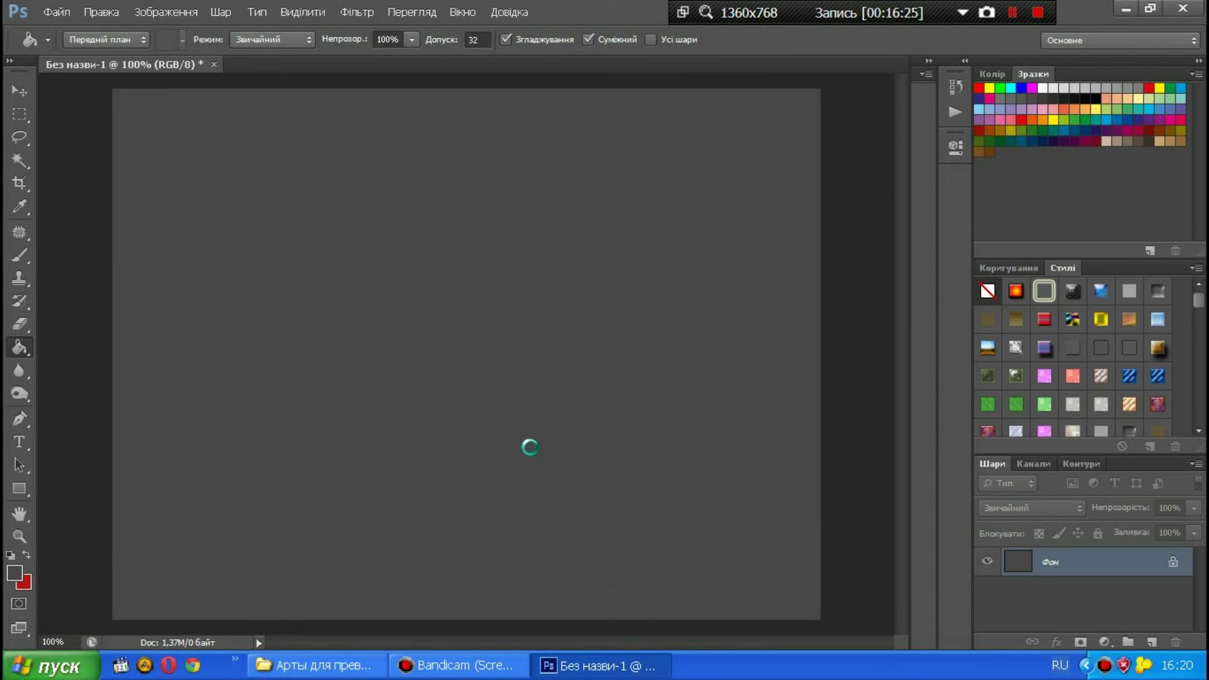
{"action": "mouse_move", "coordinate": [590, 391]}
{"action": "left_mouse_down"}
{"action": "mouse_move", "coordinate": [576, 447]}
{"action": "mouse_move", "coordinate": [549, 469]}
{"action": "left_mouse_up"}
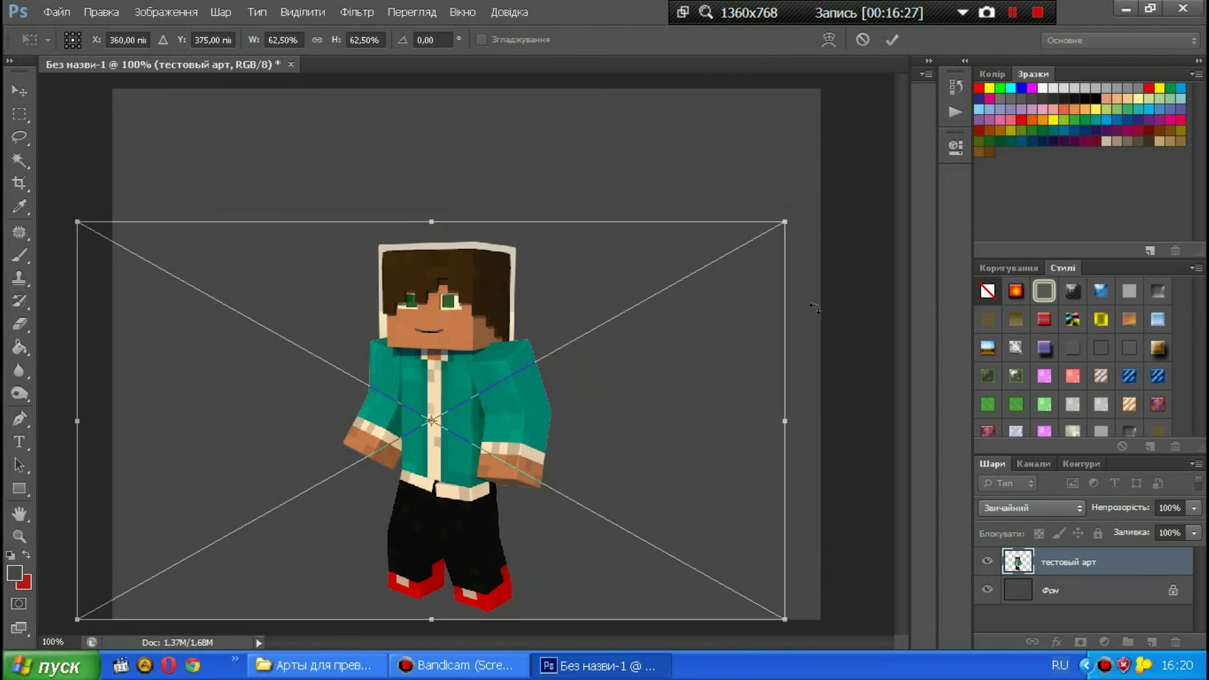
{"action": "left_click_drag", "start_coordinate": [783, 225], "coordinate": [861, 179]}
{"action": "mouse_move", "coordinate": [690, 362]}
{"action": "left_mouse_down"}
{"action": "mouse_move", "coordinate": [637, 398]}
{"action": "mouse_move", "coordinate": [663, 305]}
{"action": "left_mouse_up"}
{"action": "mouse_move", "coordinate": [787, 144]}
{"action": "left_mouse_down"}
{"action": "mouse_move", "coordinate": [891, 108]}
{"action": "mouse_move", "coordinate": [899, 78]}
{"action": "left_mouse_up"}
{"action": "left_click_drag", "start_coordinate": [769, 217], "coordinate": [756, 224]}
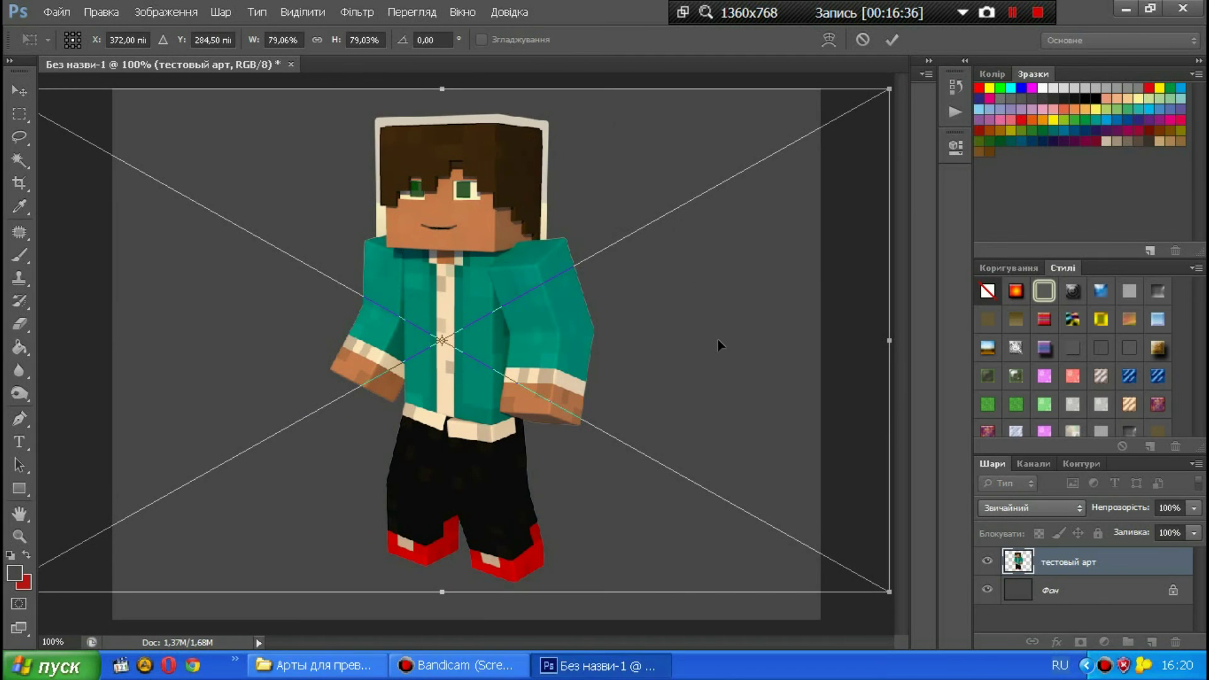
{"action": "left_click_drag", "start_coordinate": [718, 345], "coordinate": [712, 356]}
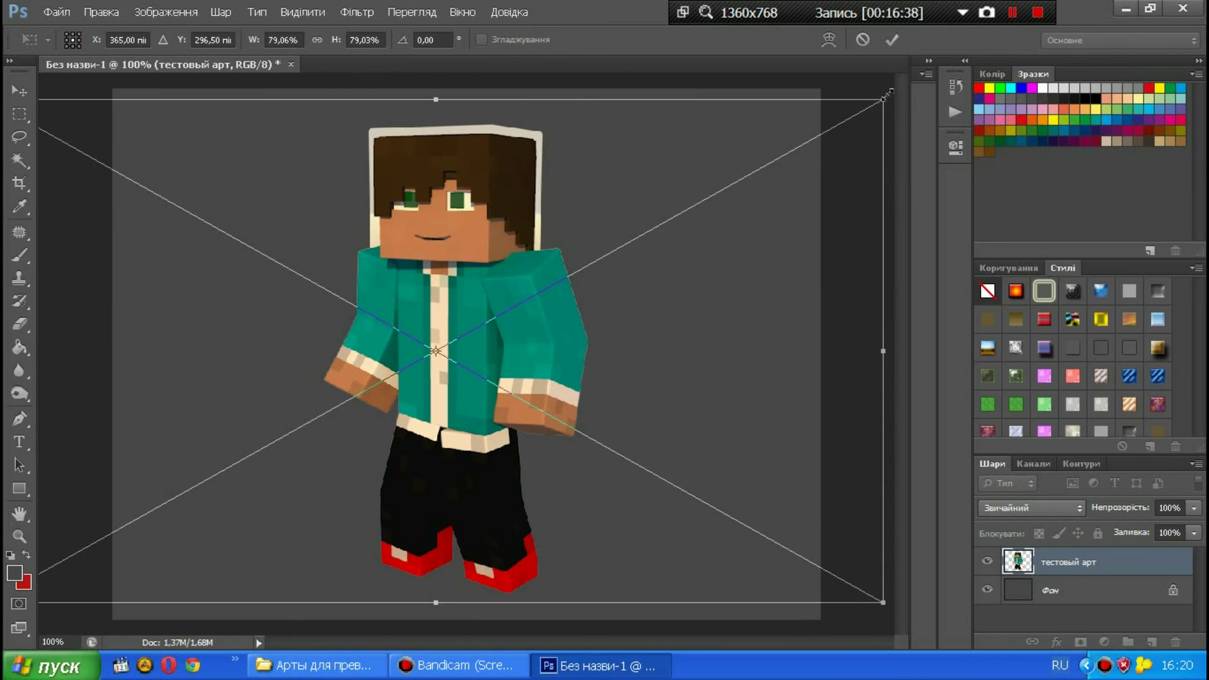
{"action": "left_click_drag", "start_coordinate": [885, 94], "coordinate": [890, 101]}
{"action": "left_click_drag", "start_coordinate": [701, 262], "coordinate": [695, 277]}
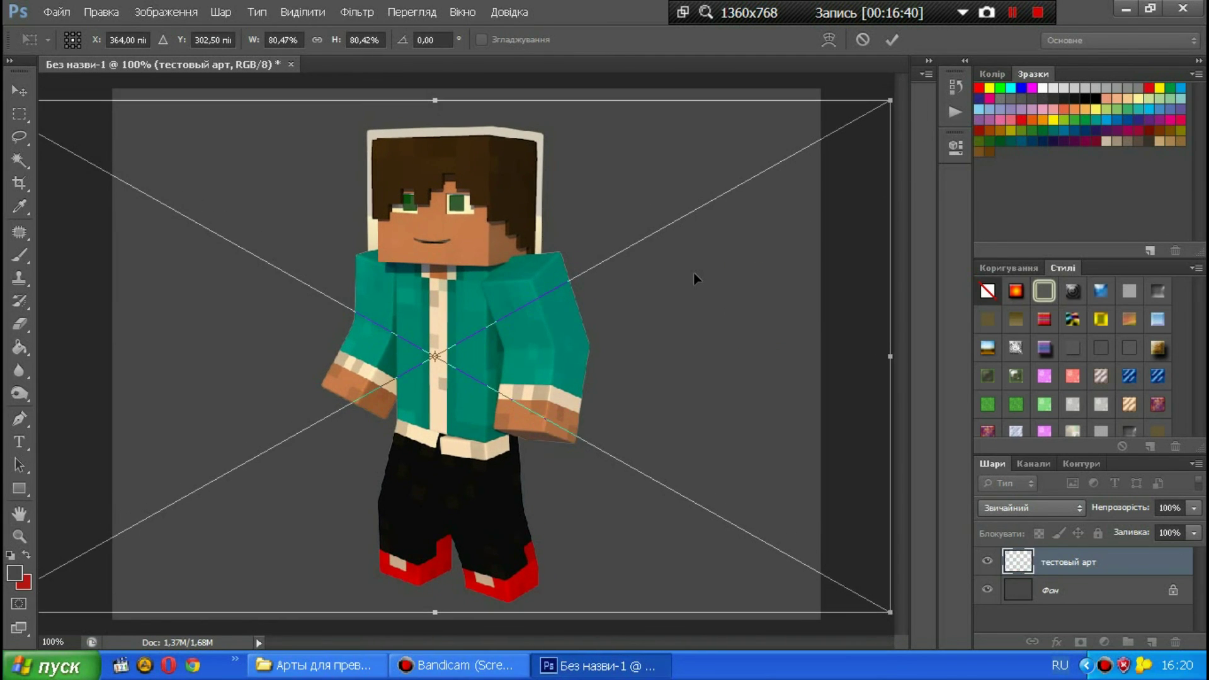
{"action": "key", "text": "Return"}
- Zoom in on the head and start a pen path up the hair's left edge and across its top
{"action": "key", "text": "g"}
{"action": "scroll", "coordinate": [400, 174], "scroll_direction": "up", "scroll_amount": 3, "text": "alt"}
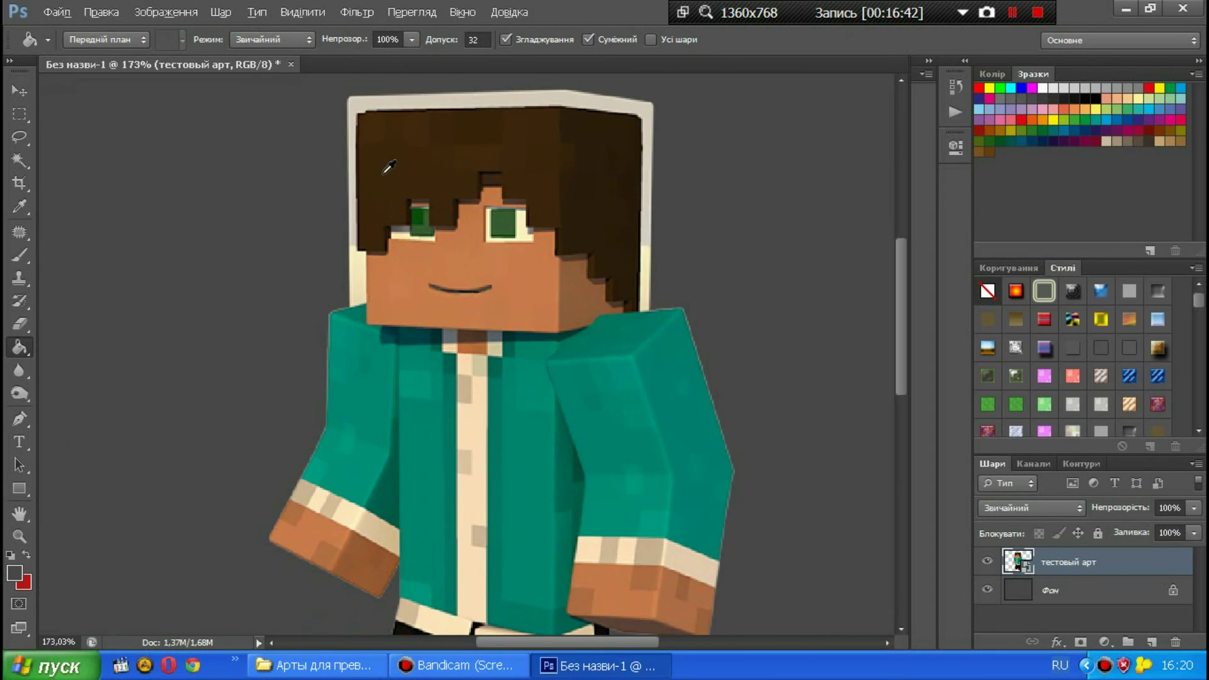
{"action": "scroll", "coordinate": [401, 174], "scroll_direction": "up", "scroll_amount": 2, "text": "alt"}
{"action": "scroll", "coordinate": [400, 174], "scroll_direction": "up", "scroll_amount": 2, "text": "alt"}
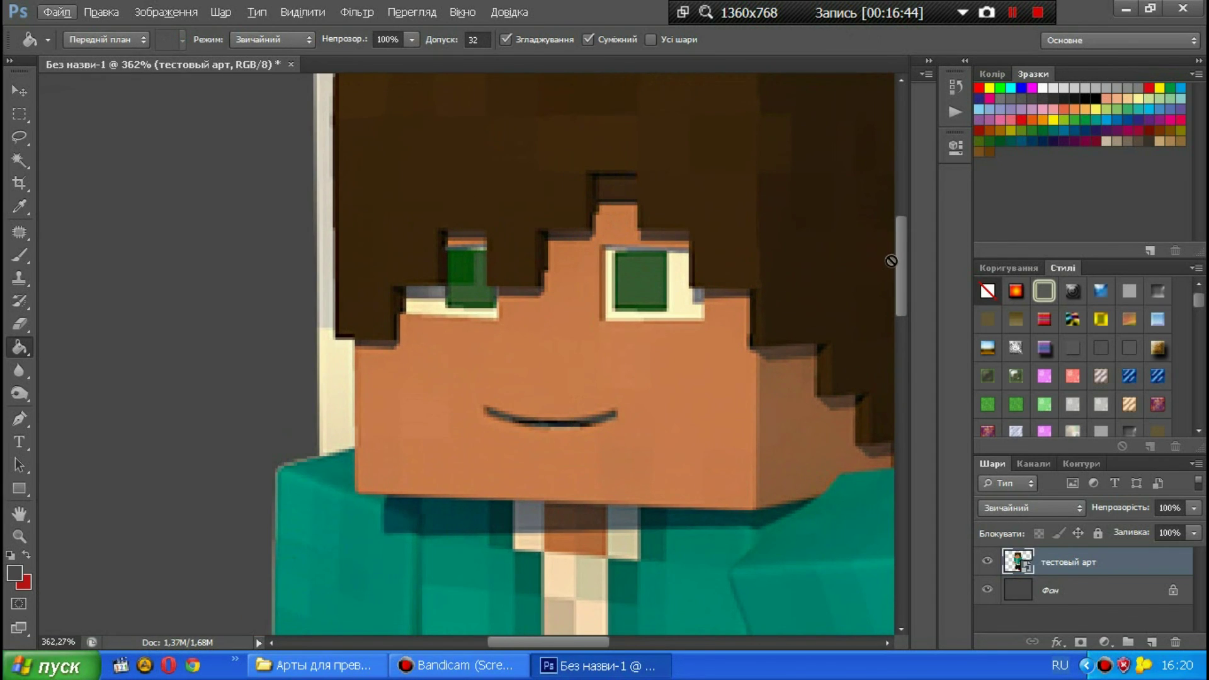
{"action": "left_click_drag", "start_coordinate": [904, 261], "coordinate": [910, 238]}
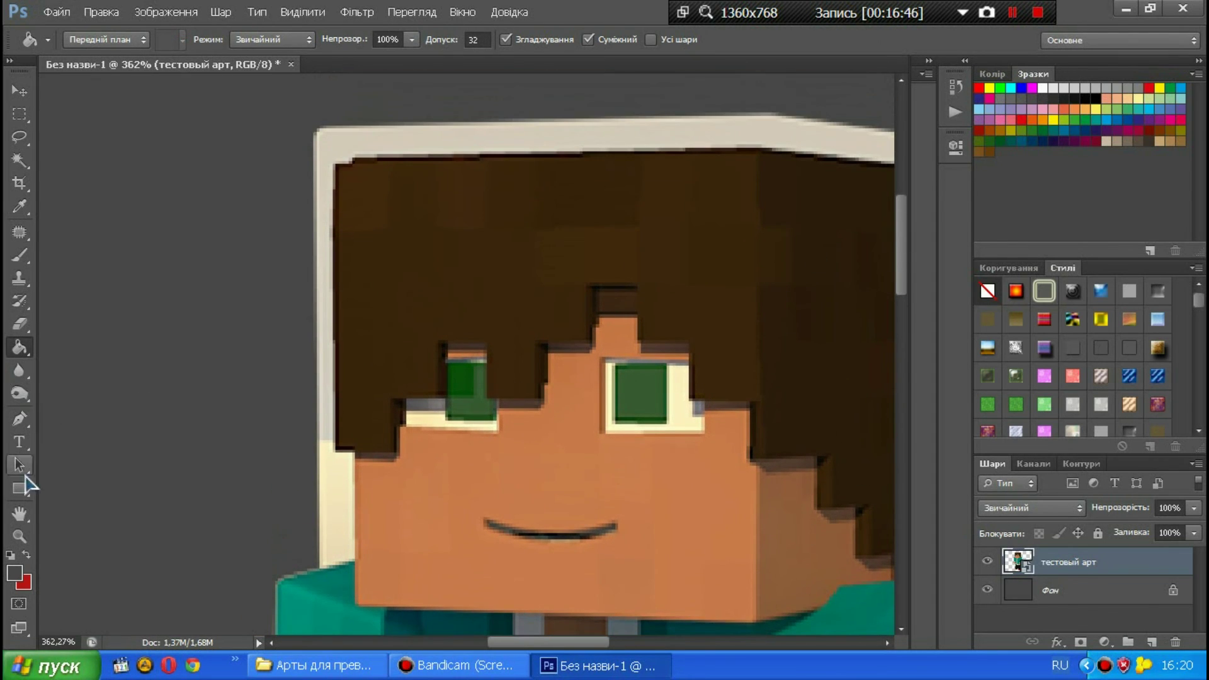
{"action": "left_click", "coordinate": [19, 421]}
{"action": "left_click", "coordinate": [316, 569]}
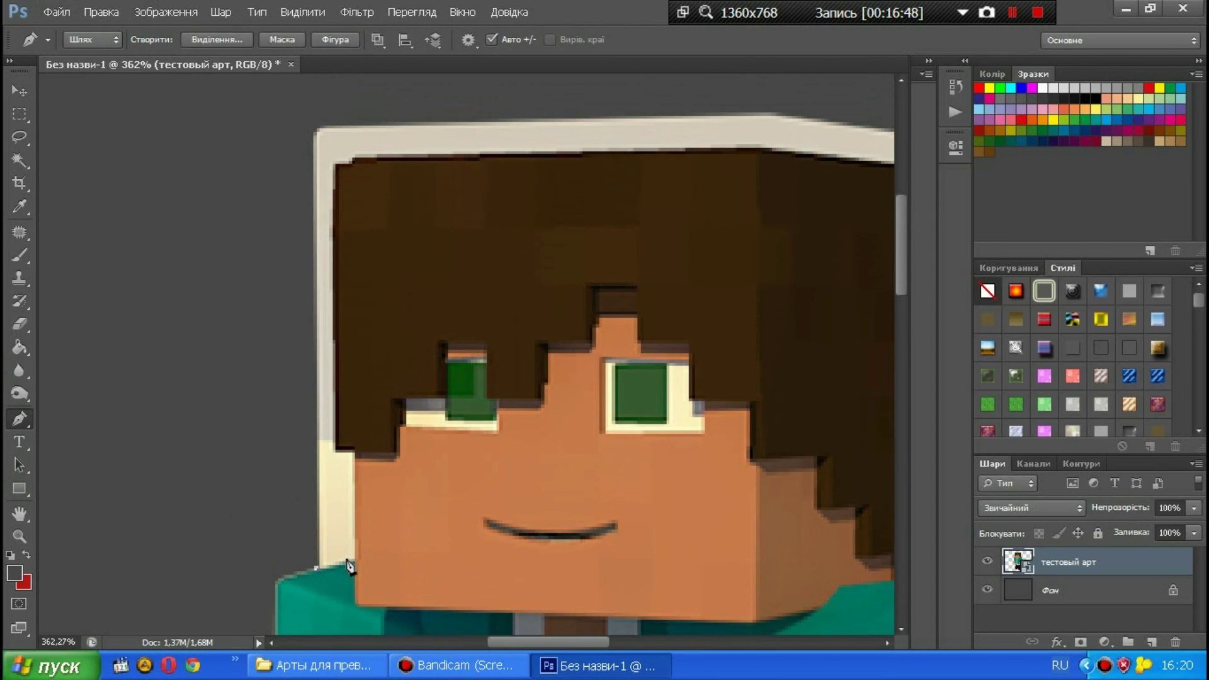
{"action": "left_click", "coordinate": [356, 453]}
{"action": "left_click", "coordinate": [335, 166]}
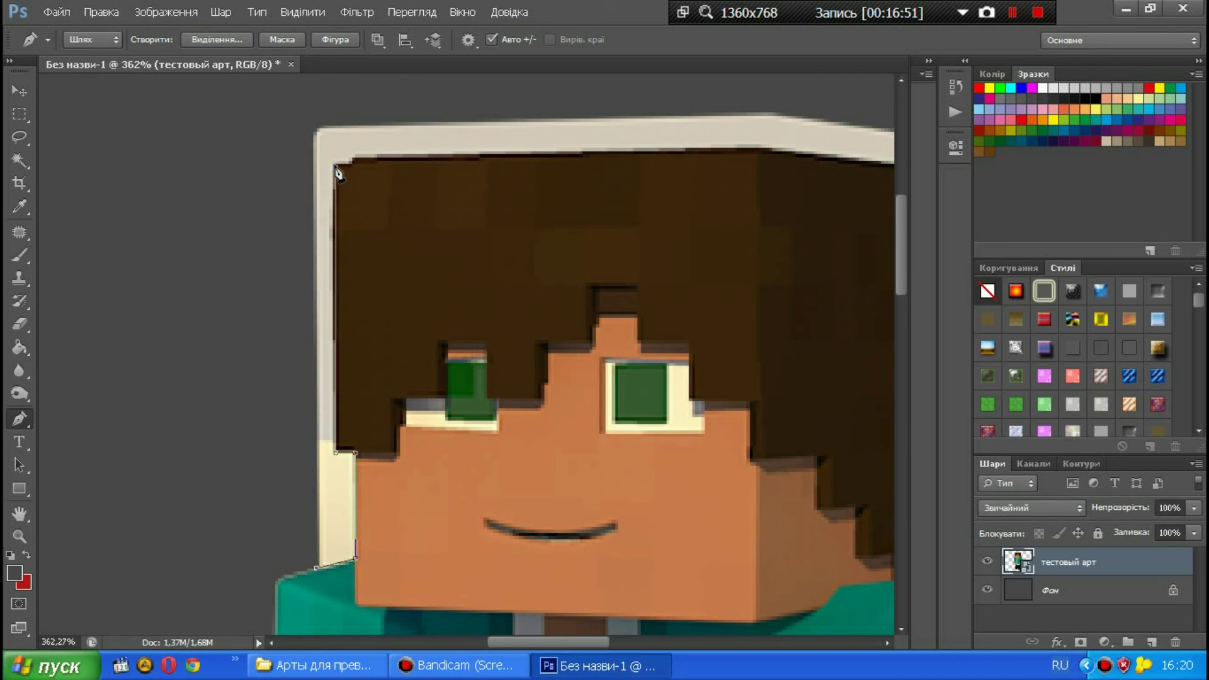
{"action": "left_click", "coordinate": [378, 157]}
{"action": "left_click", "coordinate": [543, 154]}
{"action": "left_click", "coordinate": [614, 152]}
{"action": "left_click_drag", "start_coordinate": [554, 642], "coordinate": [601, 642]}
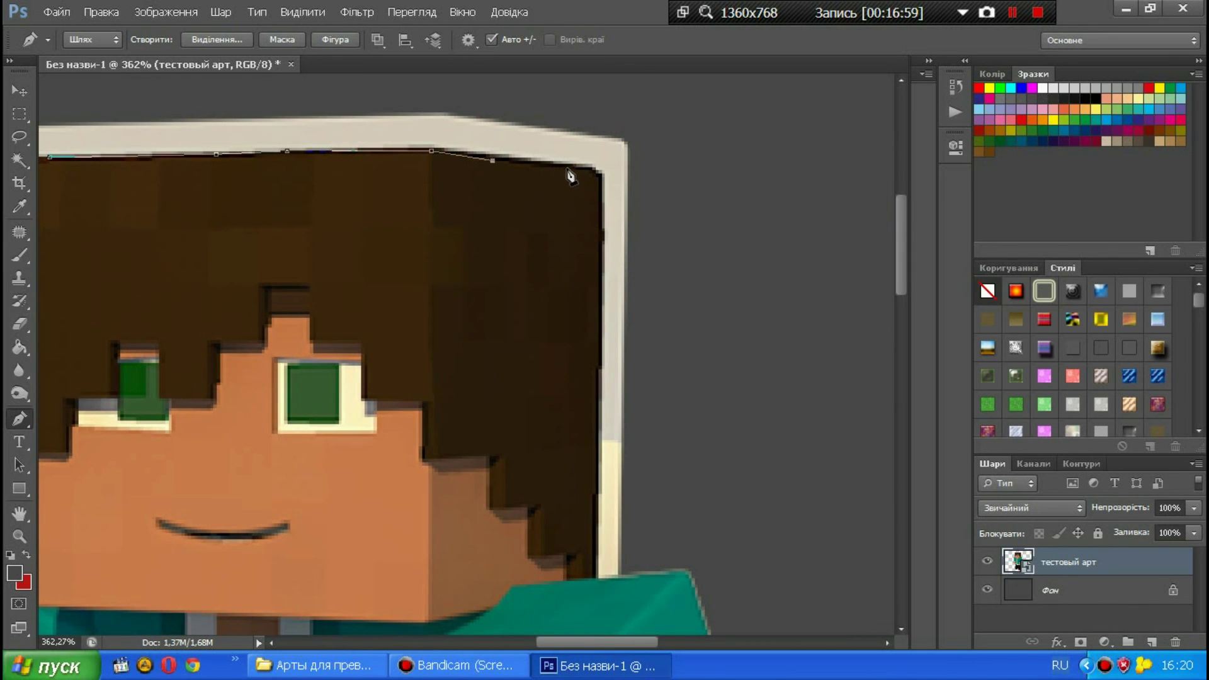
- Redo the hair's top edge, trace down its right side, over the hood, and close the path
{"action": "key", "text": "ctrl+z"}
{"action": "left_click", "coordinate": [502, 160]}
{"action": "left_click", "coordinate": [536, 166]}
{"action": "left_click", "coordinate": [588, 170]}
{"action": "left_click", "coordinate": [597, 176]}
{"action": "left_click", "coordinate": [599, 434]}
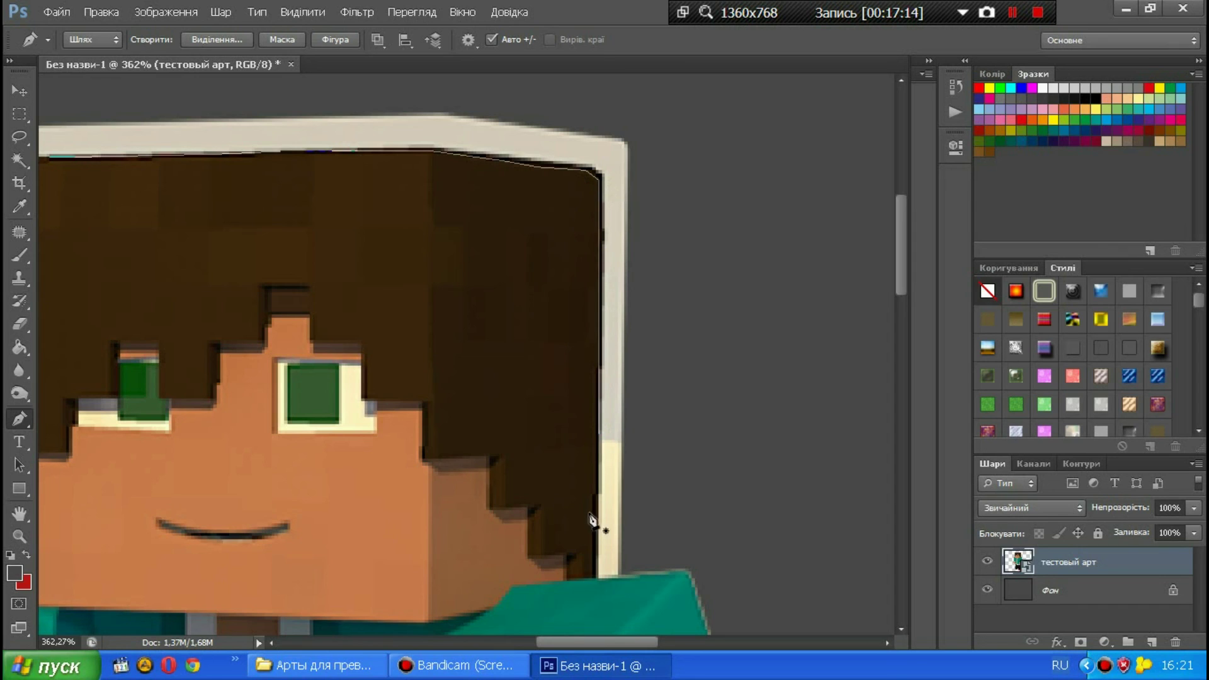
{"action": "left_click", "coordinate": [598, 576]}
{"action": "left_click", "coordinate": [597, 439]}
{"action": "left_click_drag", "start_coordinate": [592, 642], "coordinate": [542, 661]}
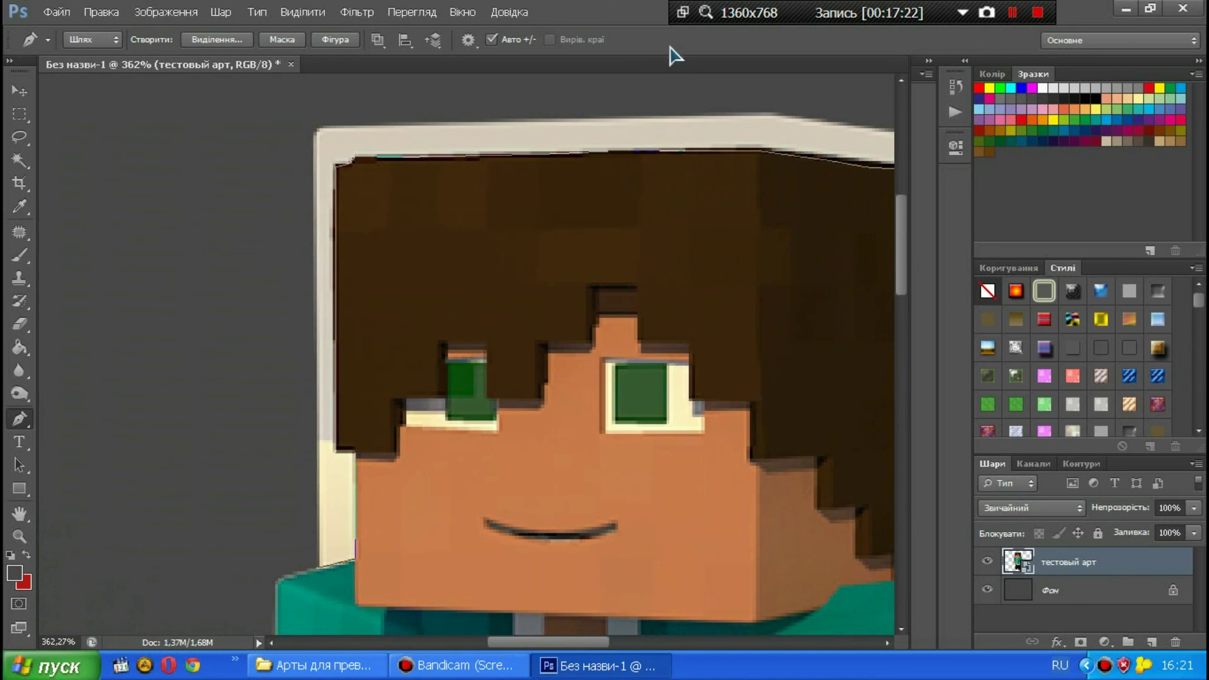
{"action": "left_click", "coordinate": [638, 103]}
{"action": "left_click", "coordinate": [325, 99]}
{"action": "left_click", "coordinate": [287, 478]}
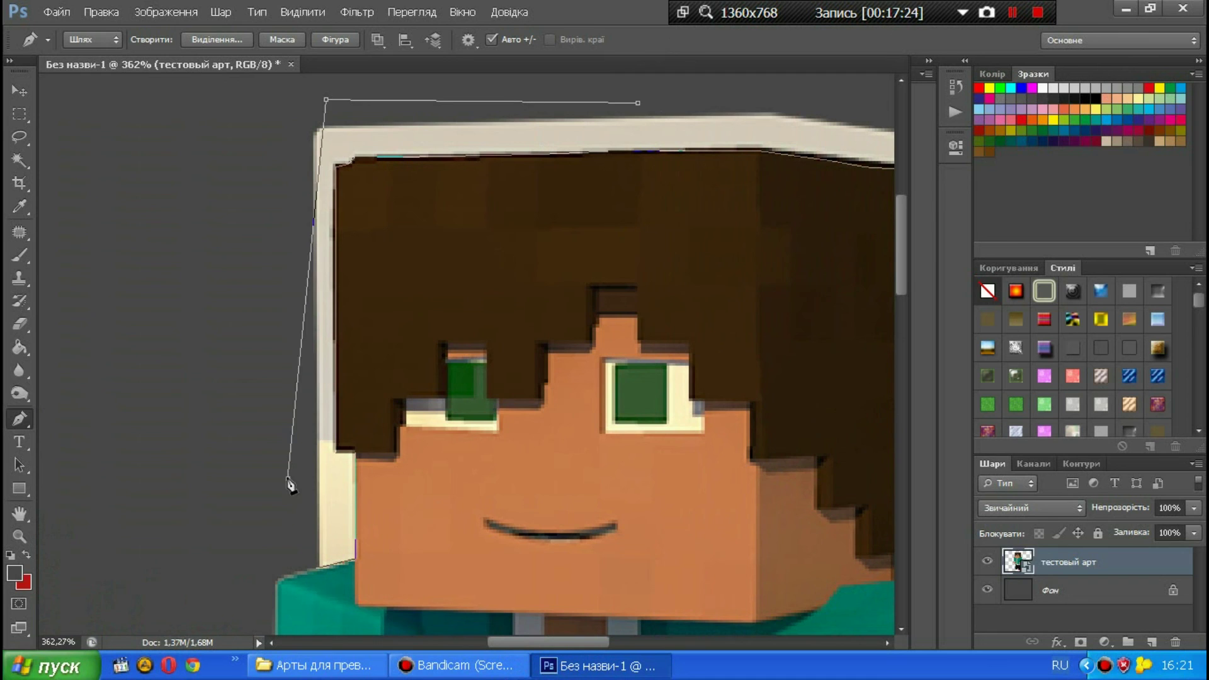
{"action": "left_click", "coordinate": [317, 567]}
- Convert the pen path into a selection
{"action": "right_click", "coordinate": [320, 512]}
{"action": "left_click", "coordinate": [398, 225]}
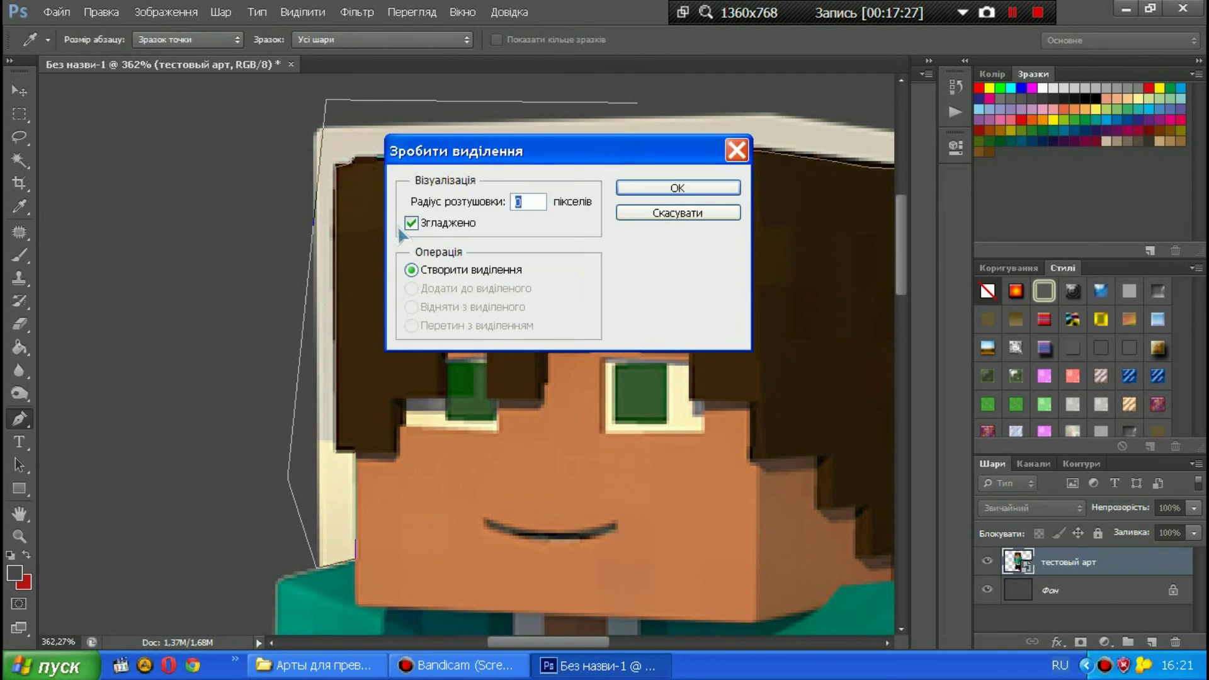
{"action": "key", "text": "Return"}
- Rasterize the placed image and erase the hood inside the selection
{"action": "left_click", "coordinate": [19, 324]}
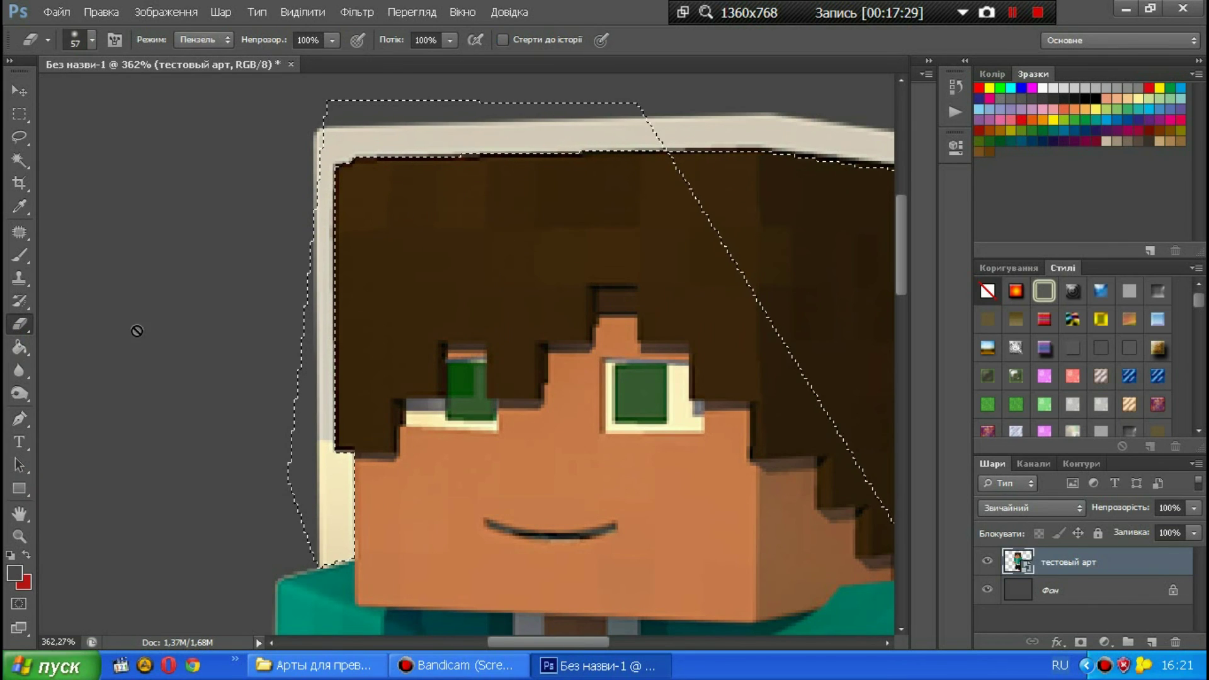
{"action": "left_click", "coordinate": [327, 394]}
{"action": "key", "text": "Return"}
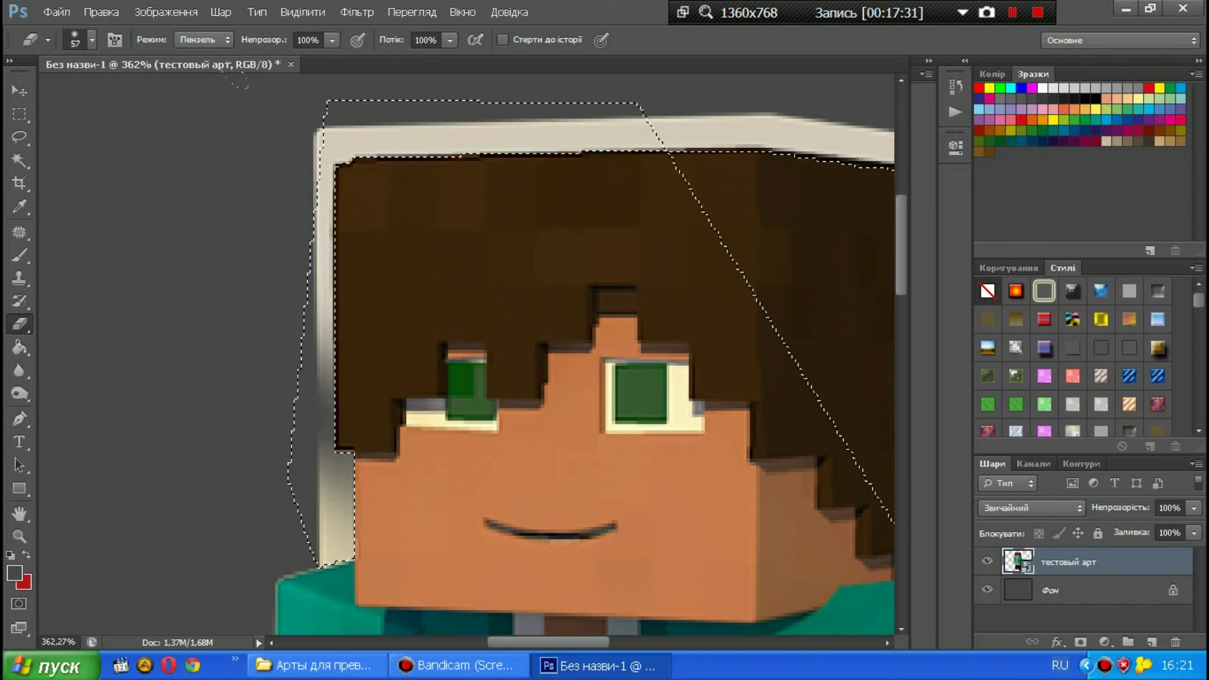
{"action": "left_click_drag", "start_coordinate": [321, 554], "coordinate": [869, 440]}
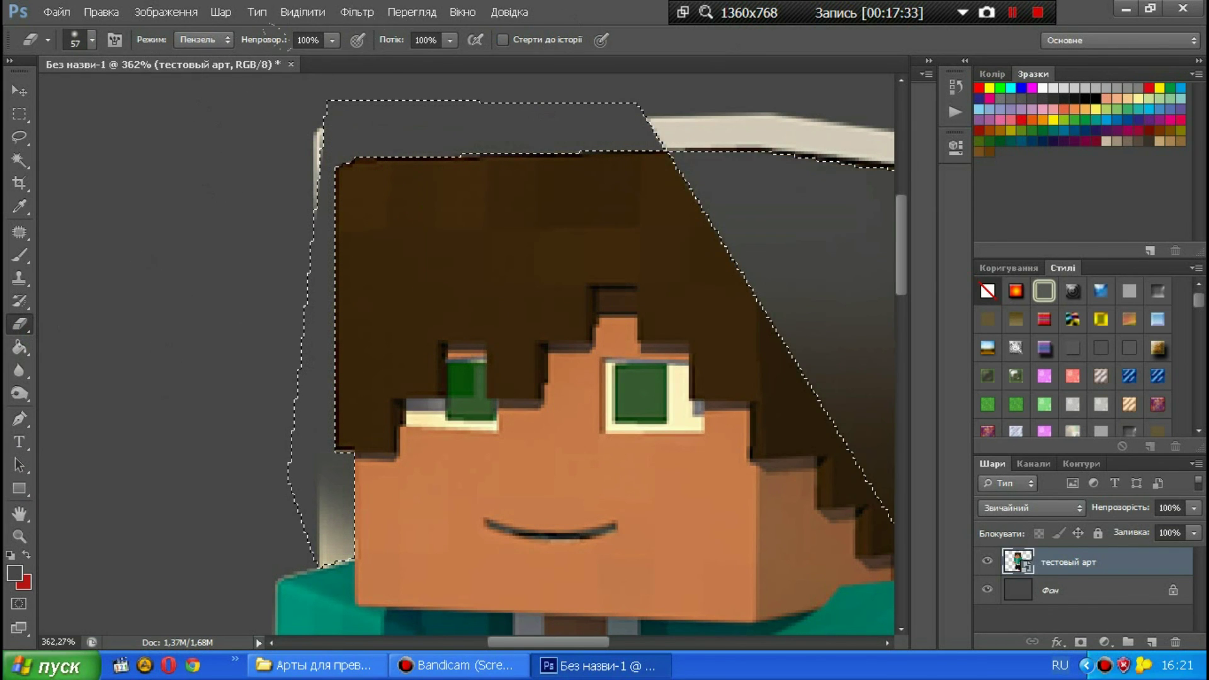
{"action": "left_click_drag", "start_coordinate": [333, 498], "coordinate": [334, 557]}
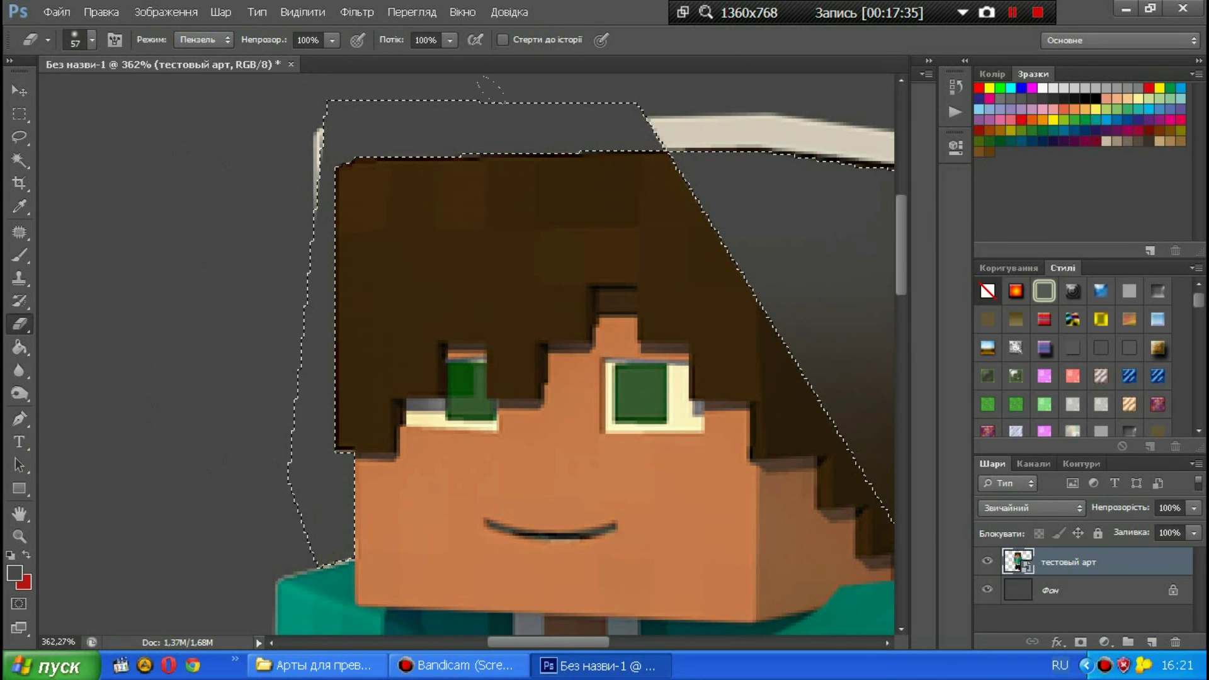
{"action": "scroll", "coordinate": [384, 94], "scroll_direction": "down", "scroll_amount": 1}
{"action": "scroll", "coordinate": [384, 93], "scroll_direction": "up", "scroll_amount": 1}
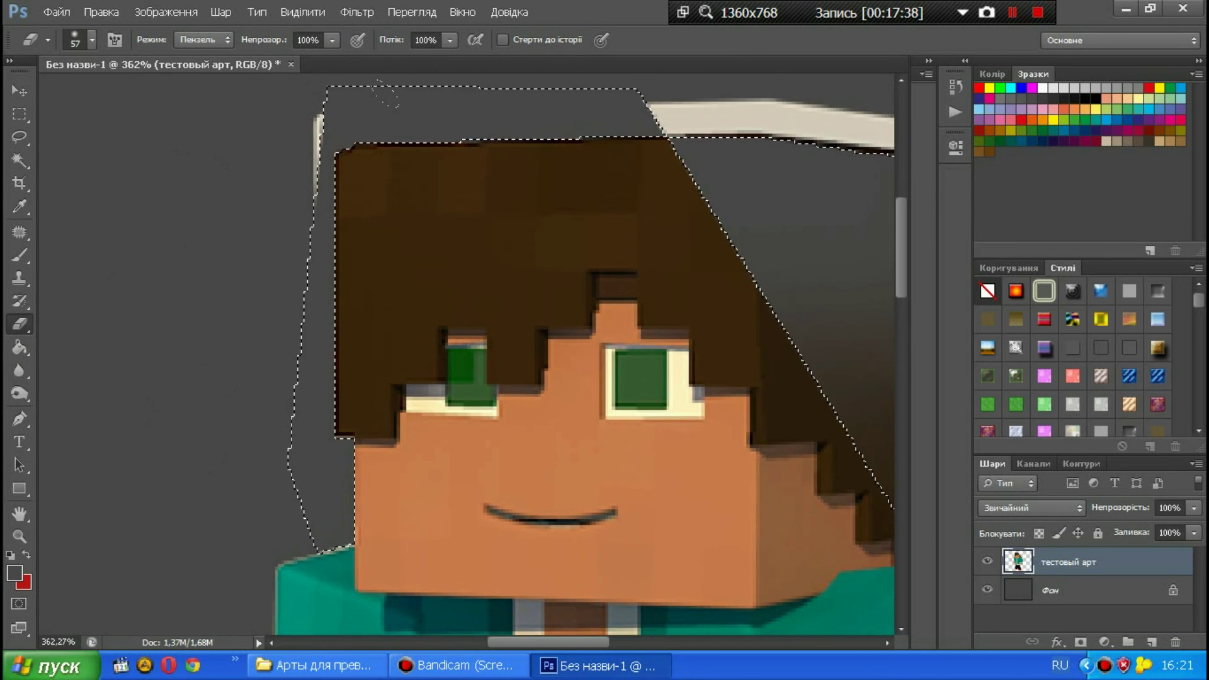
{"action": "scroll", "coordinate": [384, 93], "scroll_direction": "down", "scroll_amount": 1, "text": "alt"}
{"action": "scroll", "coordinate": [434, 145], "scroll_direction": "down", "scroll_amount": 1, "text": "alt"}
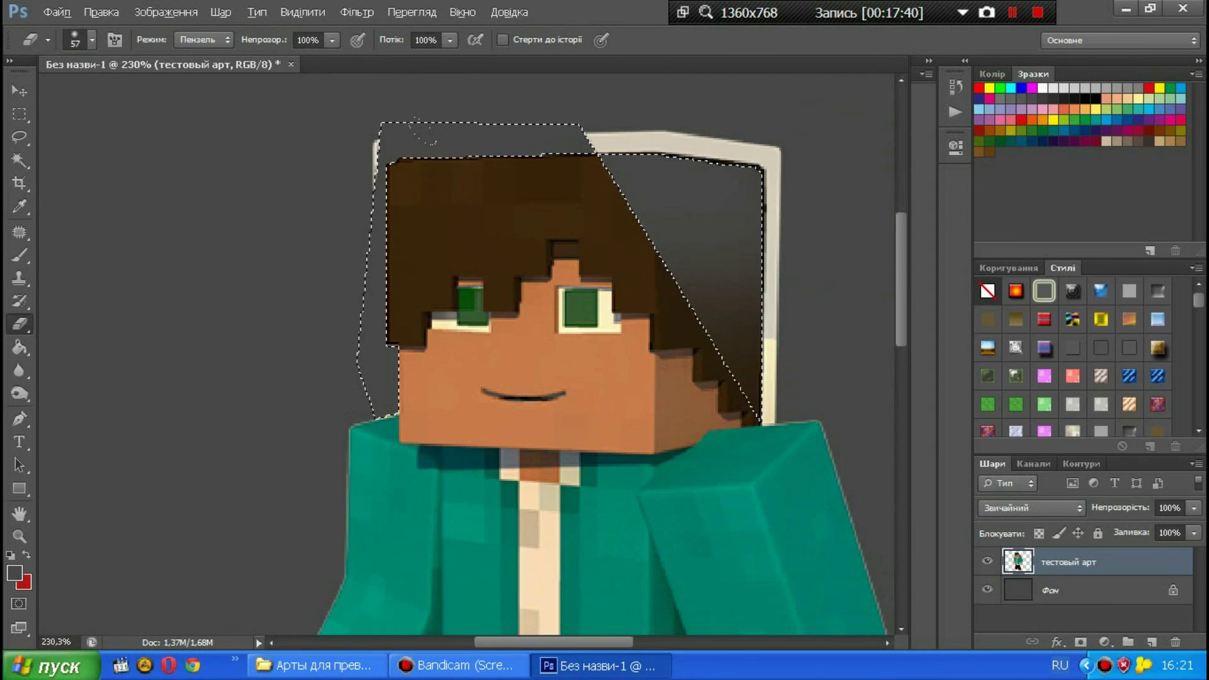
{"action": "key", "text": "alt"}
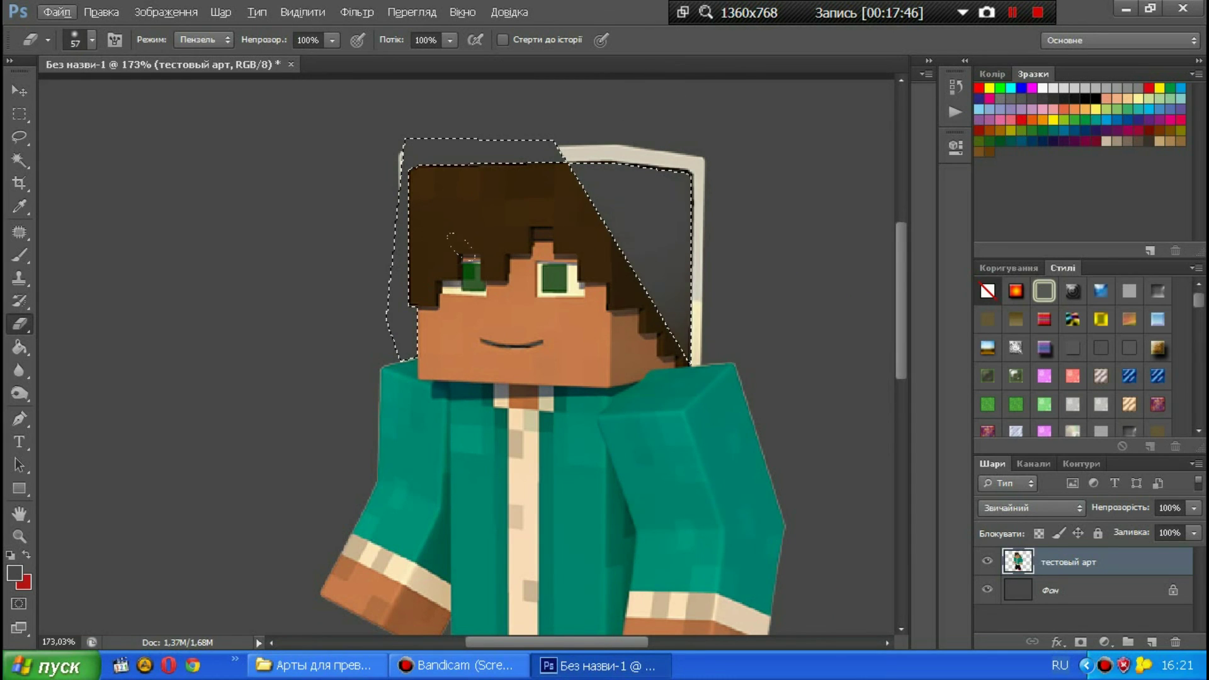
{"action": "key", "text": "alt"}
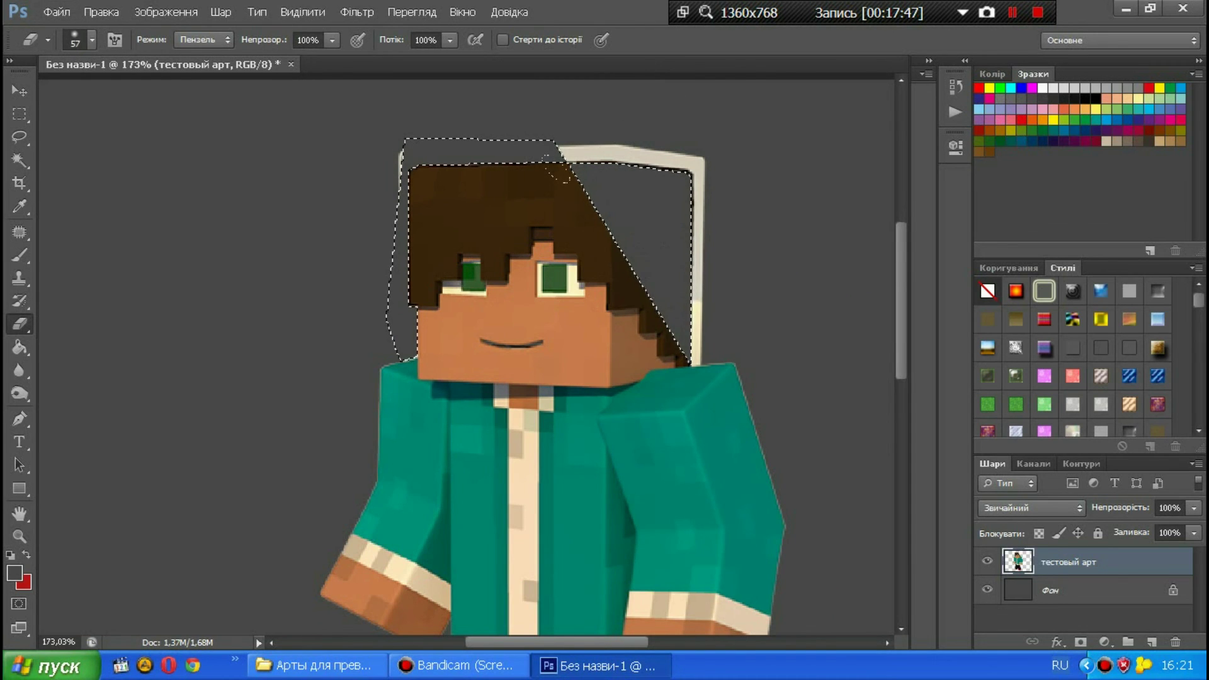